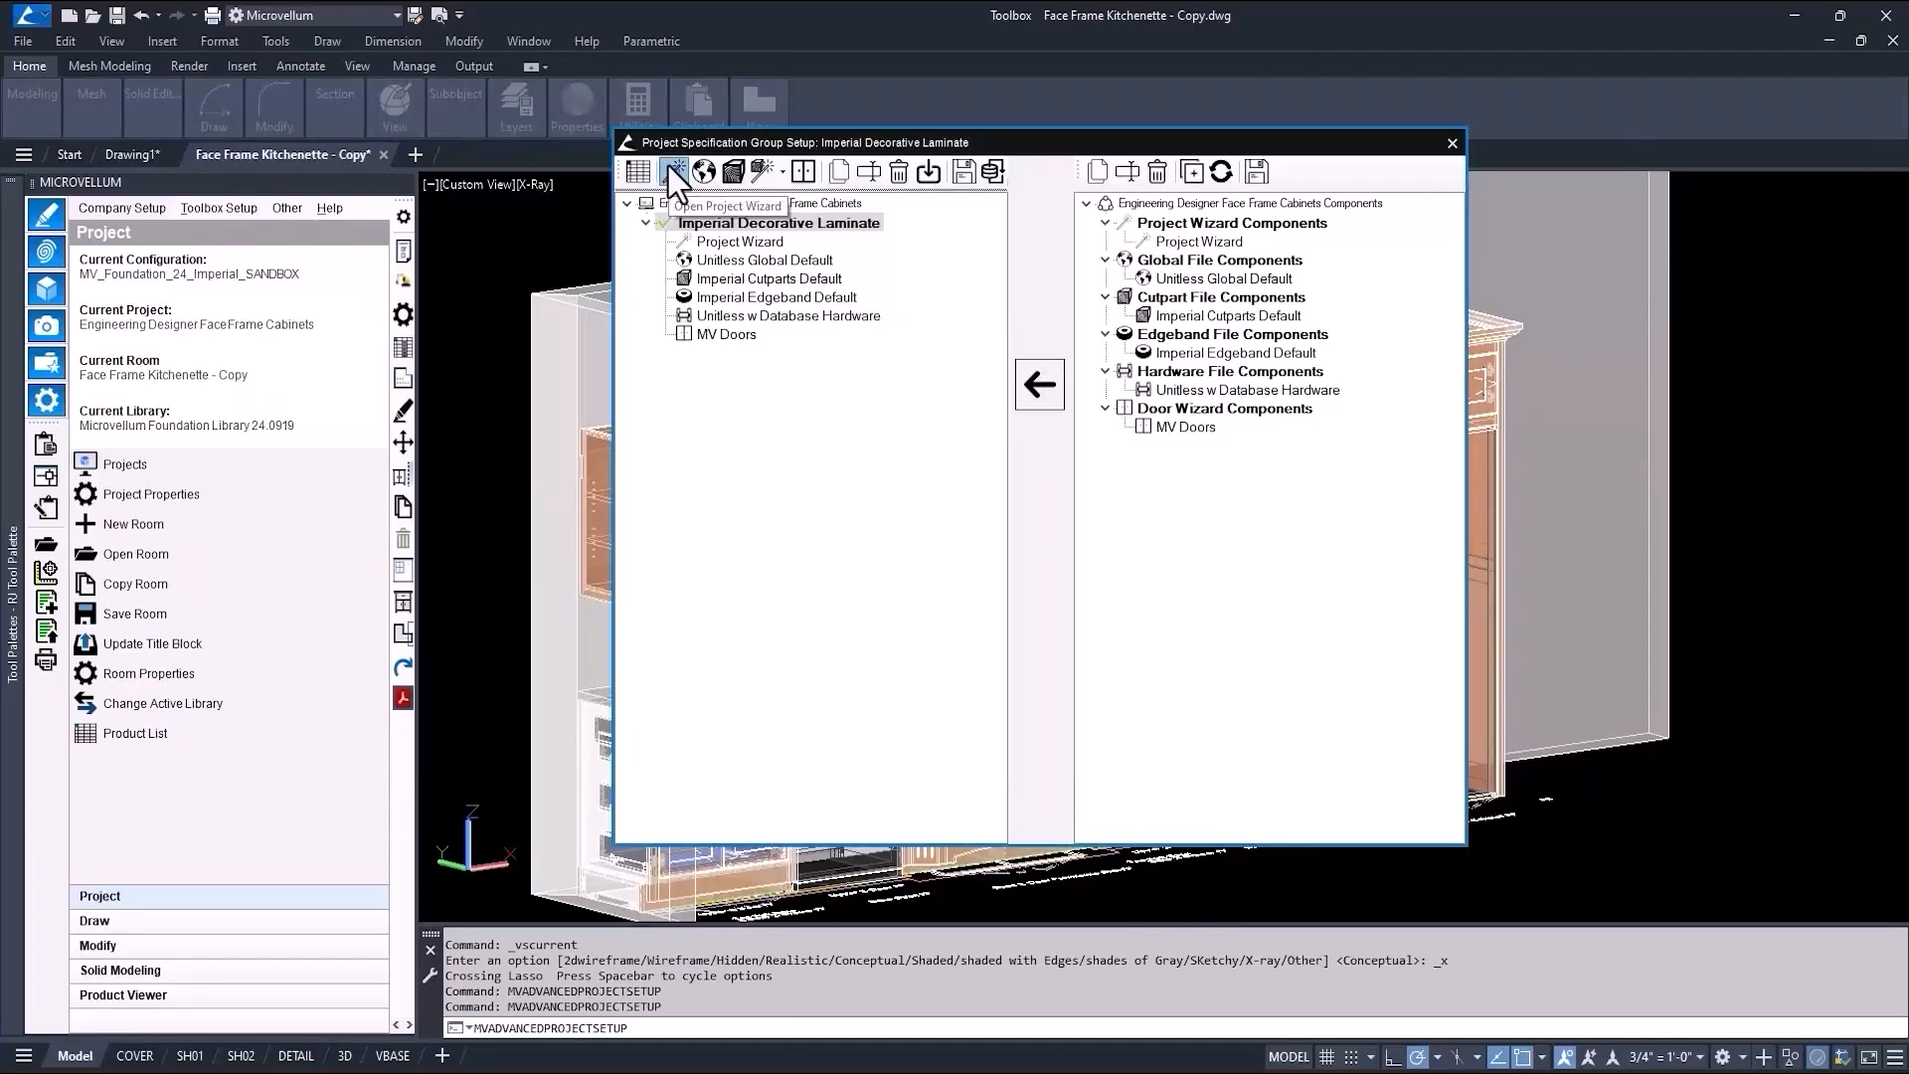
Review the Project Wizard's cabinet size defaults and additional construction options for the Imperial Decorative Laminate specification group.
click(587, 127)
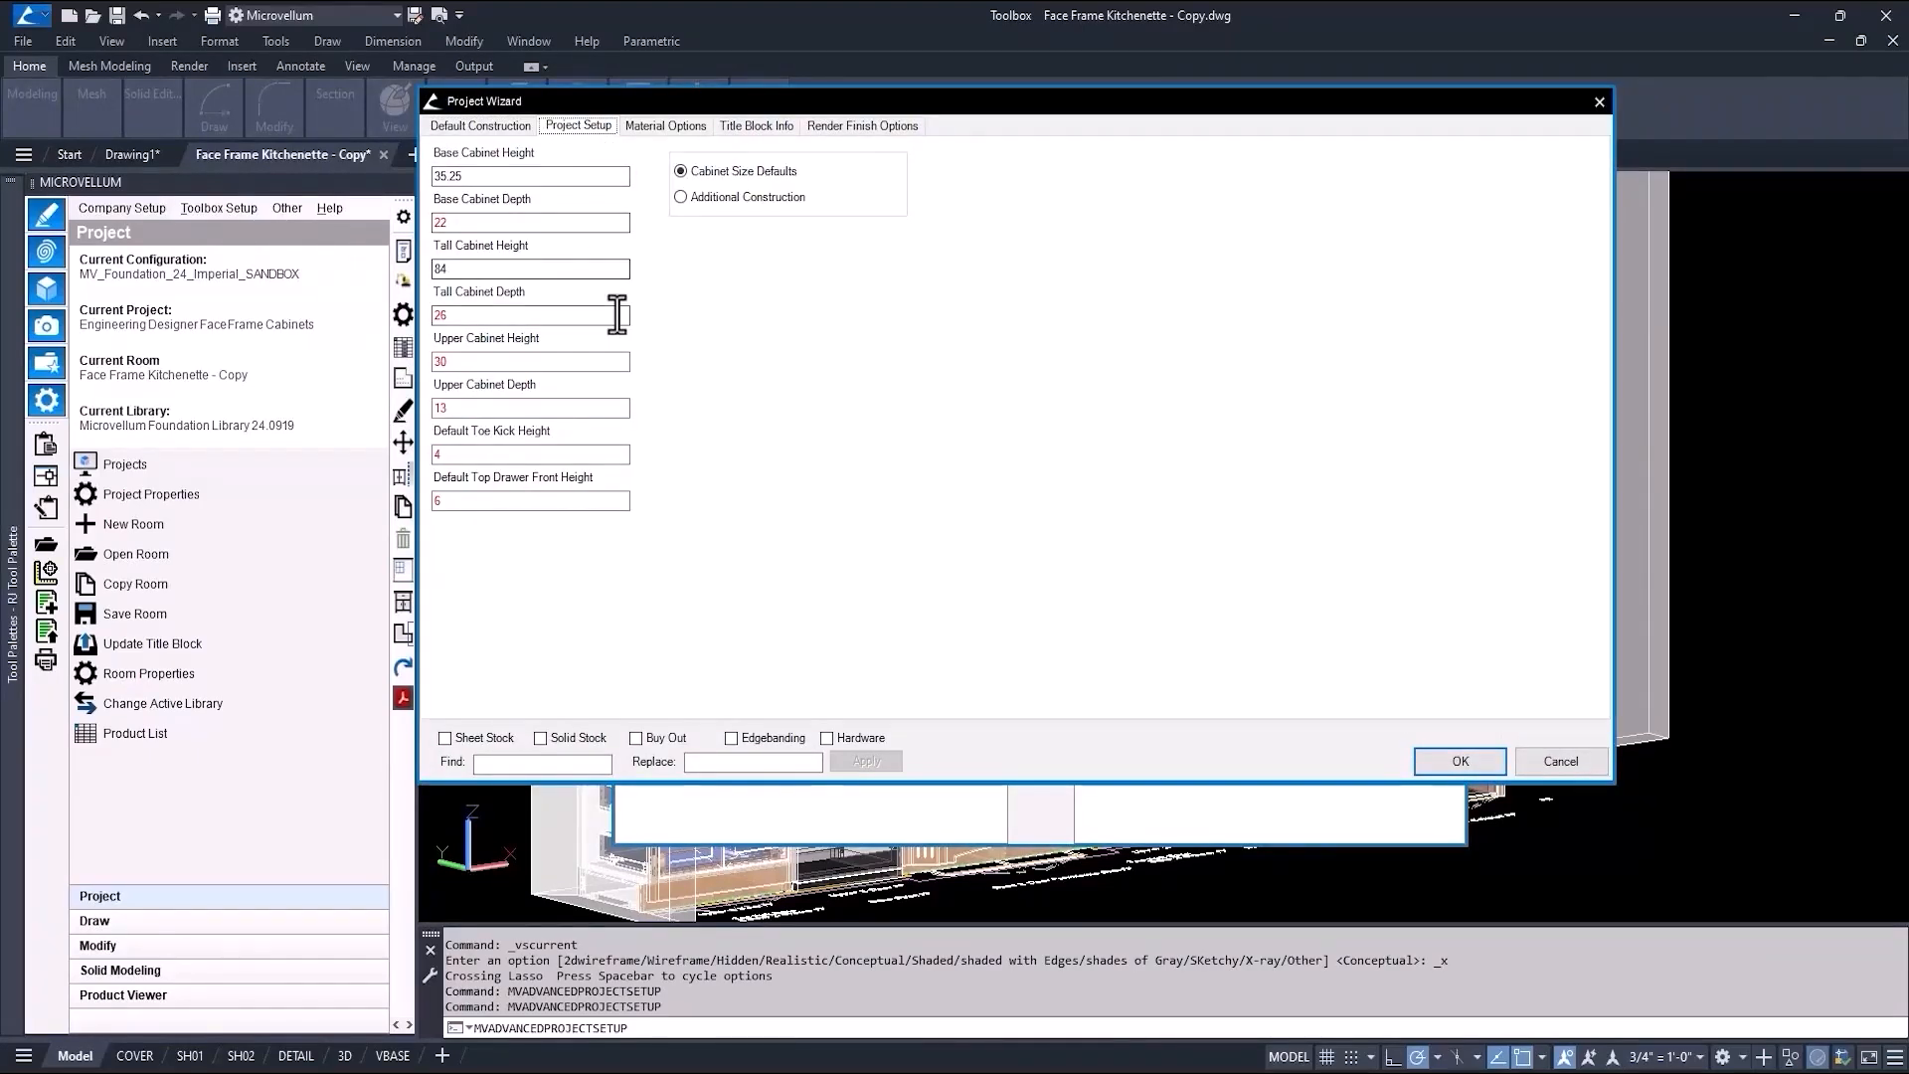
click(706, 198)
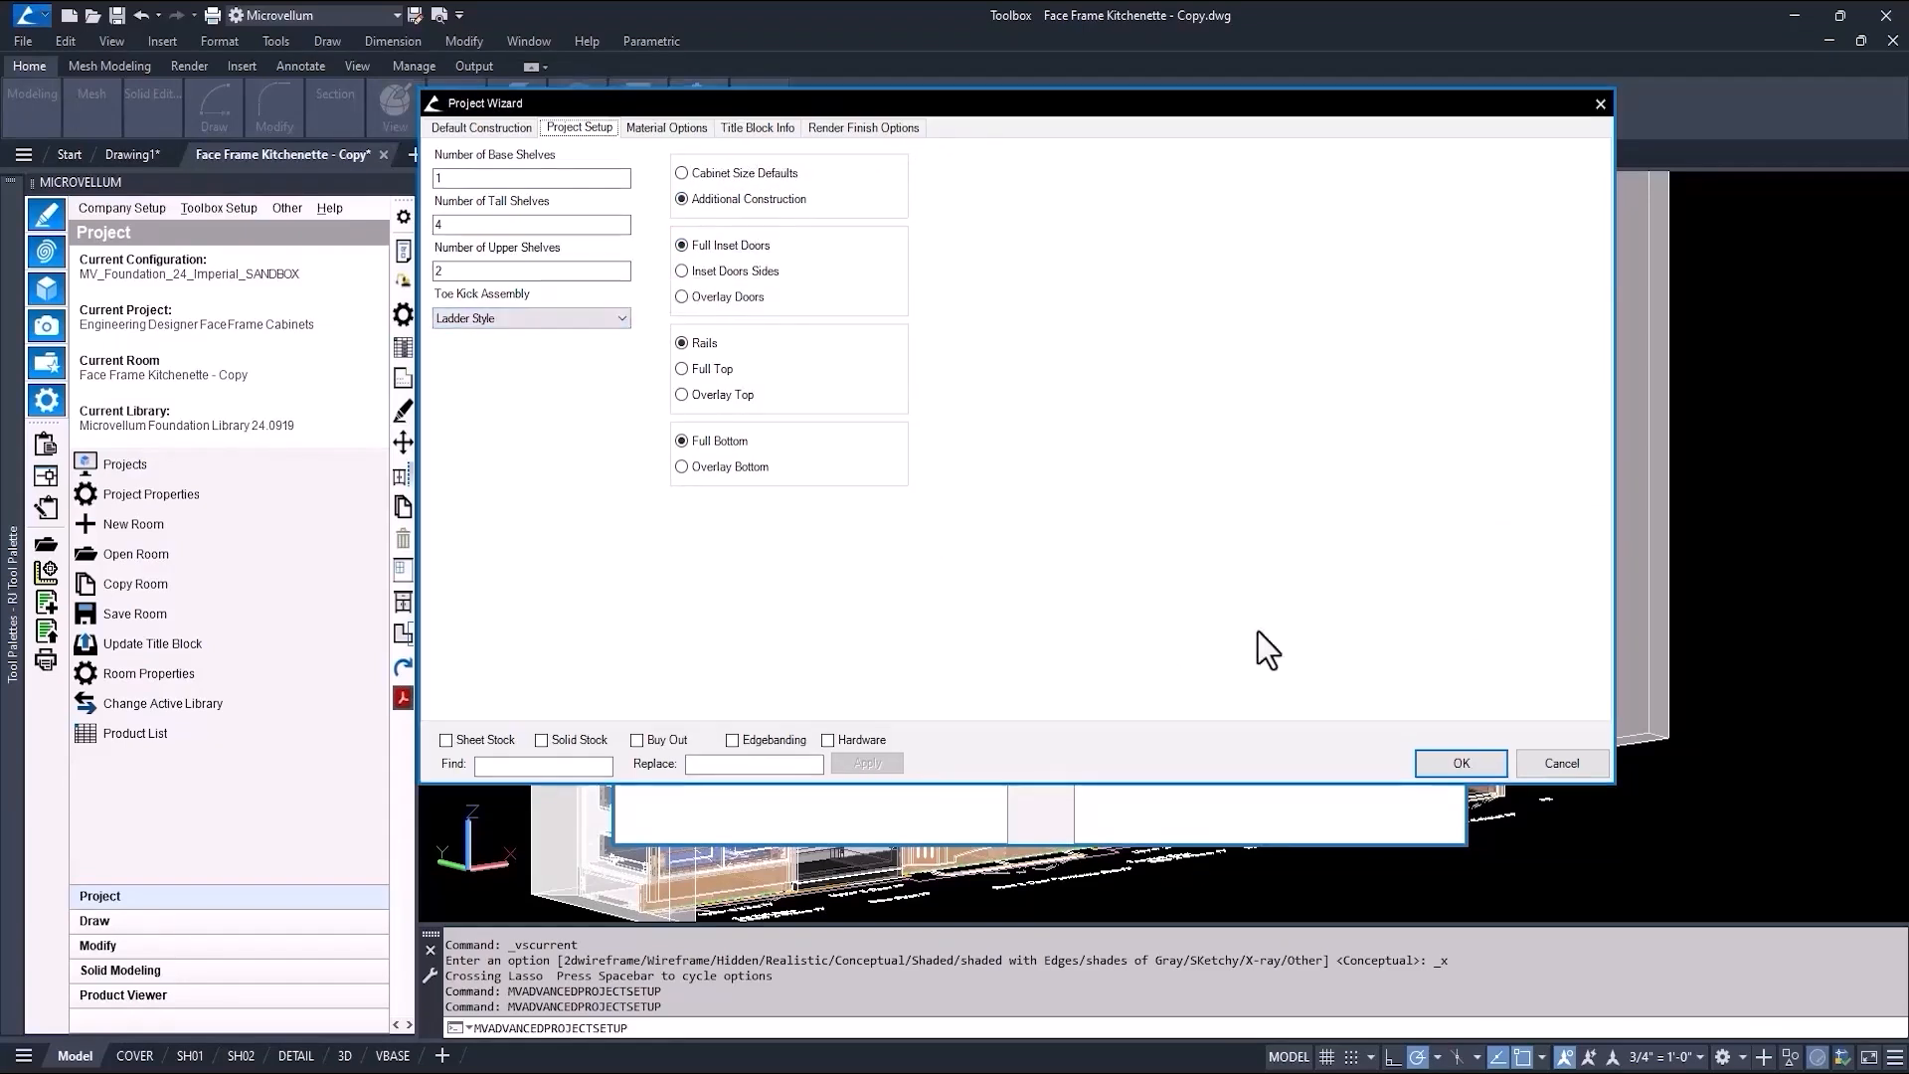
click(1447, 766)
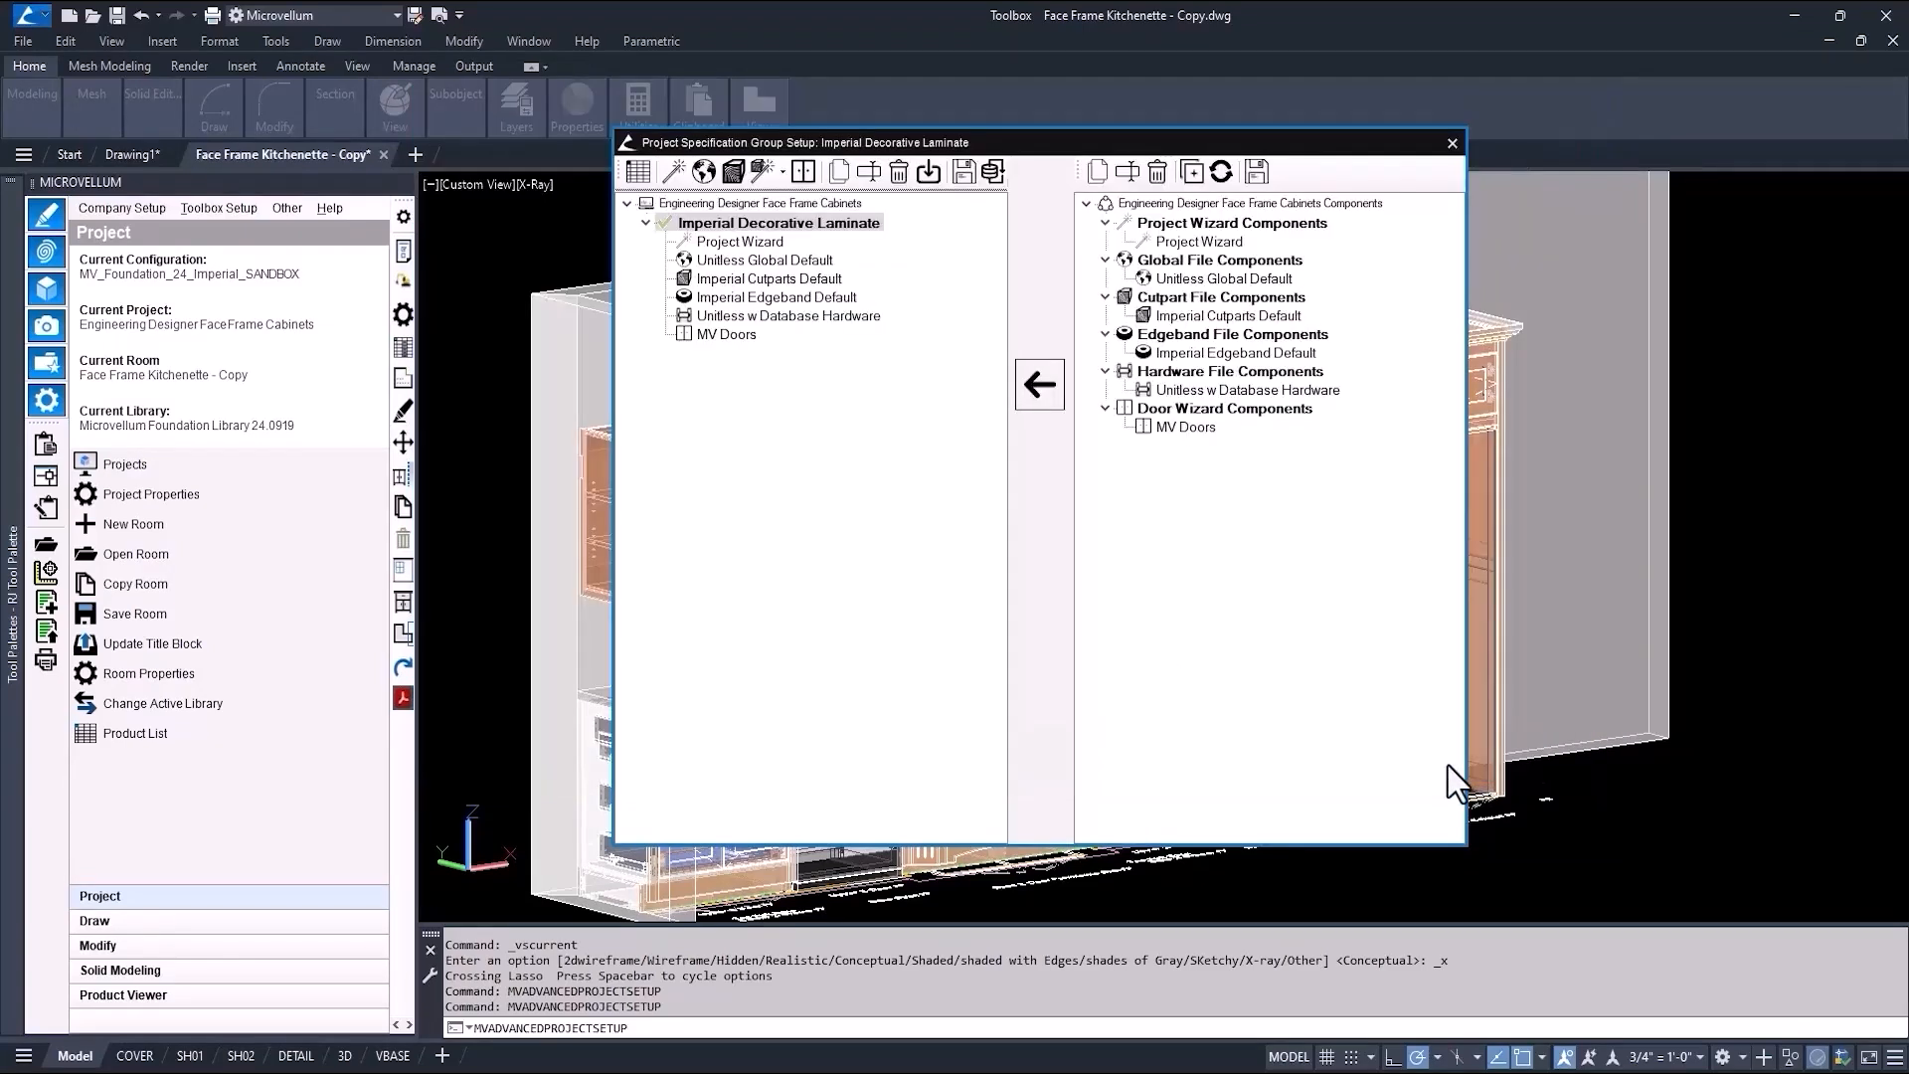
Examine the face frame settings for base, tall and upper cabinets in the specification group's global variables.
click(694, 169)
click(1065, 212)
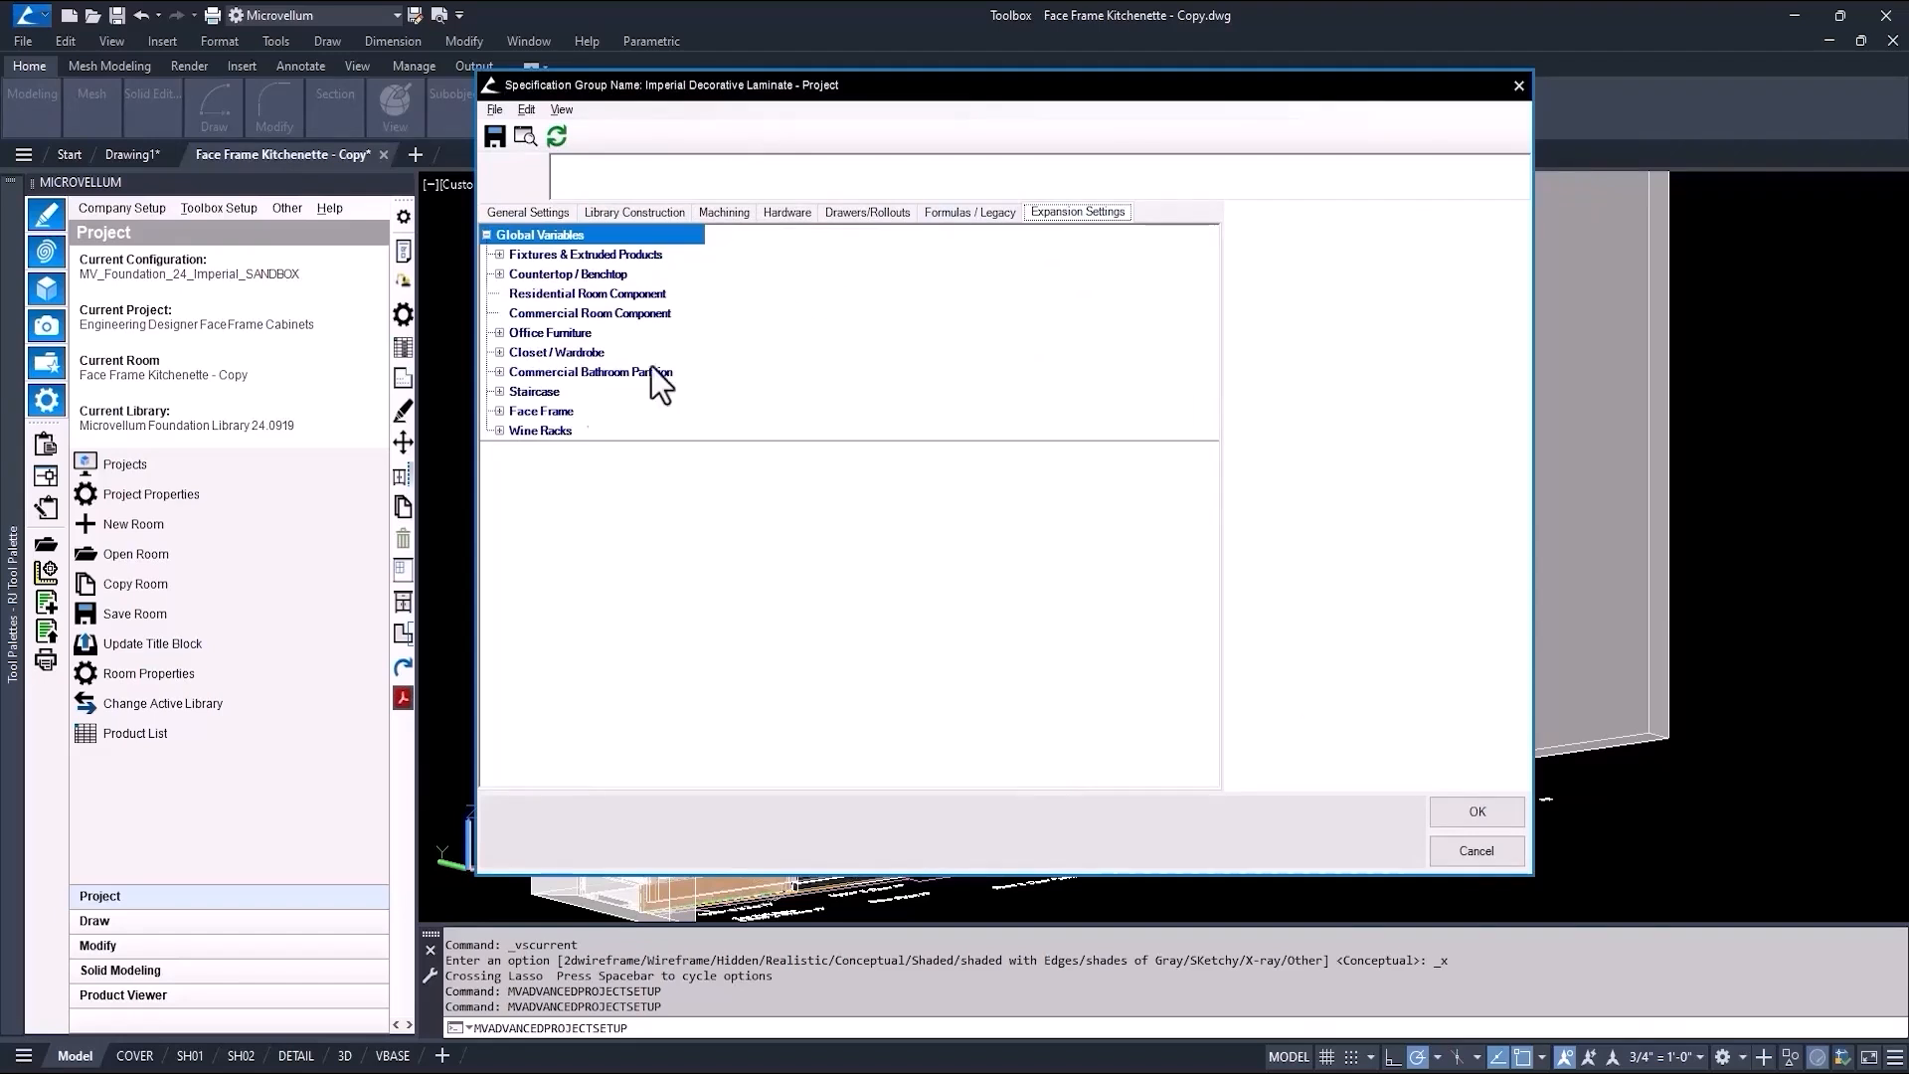
click(499, 411)
click(512, 450)
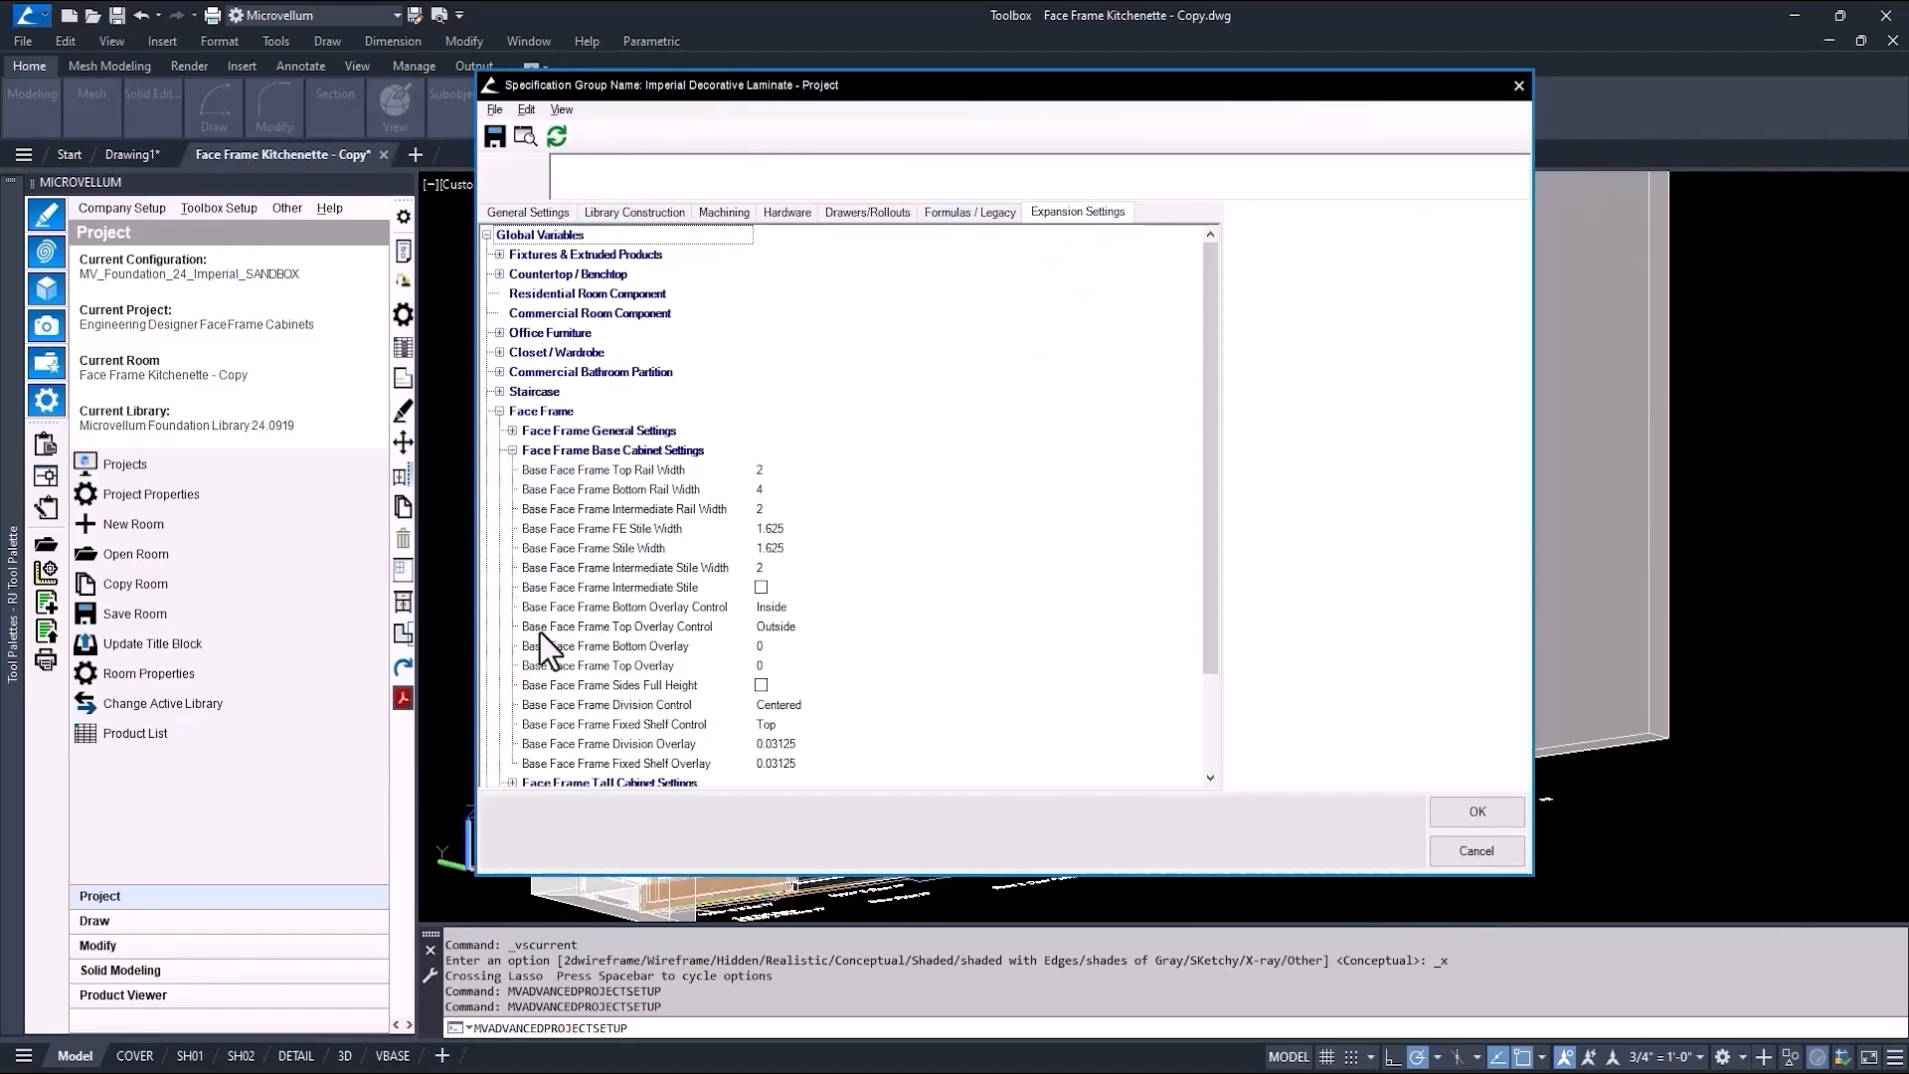
click(512, 450)
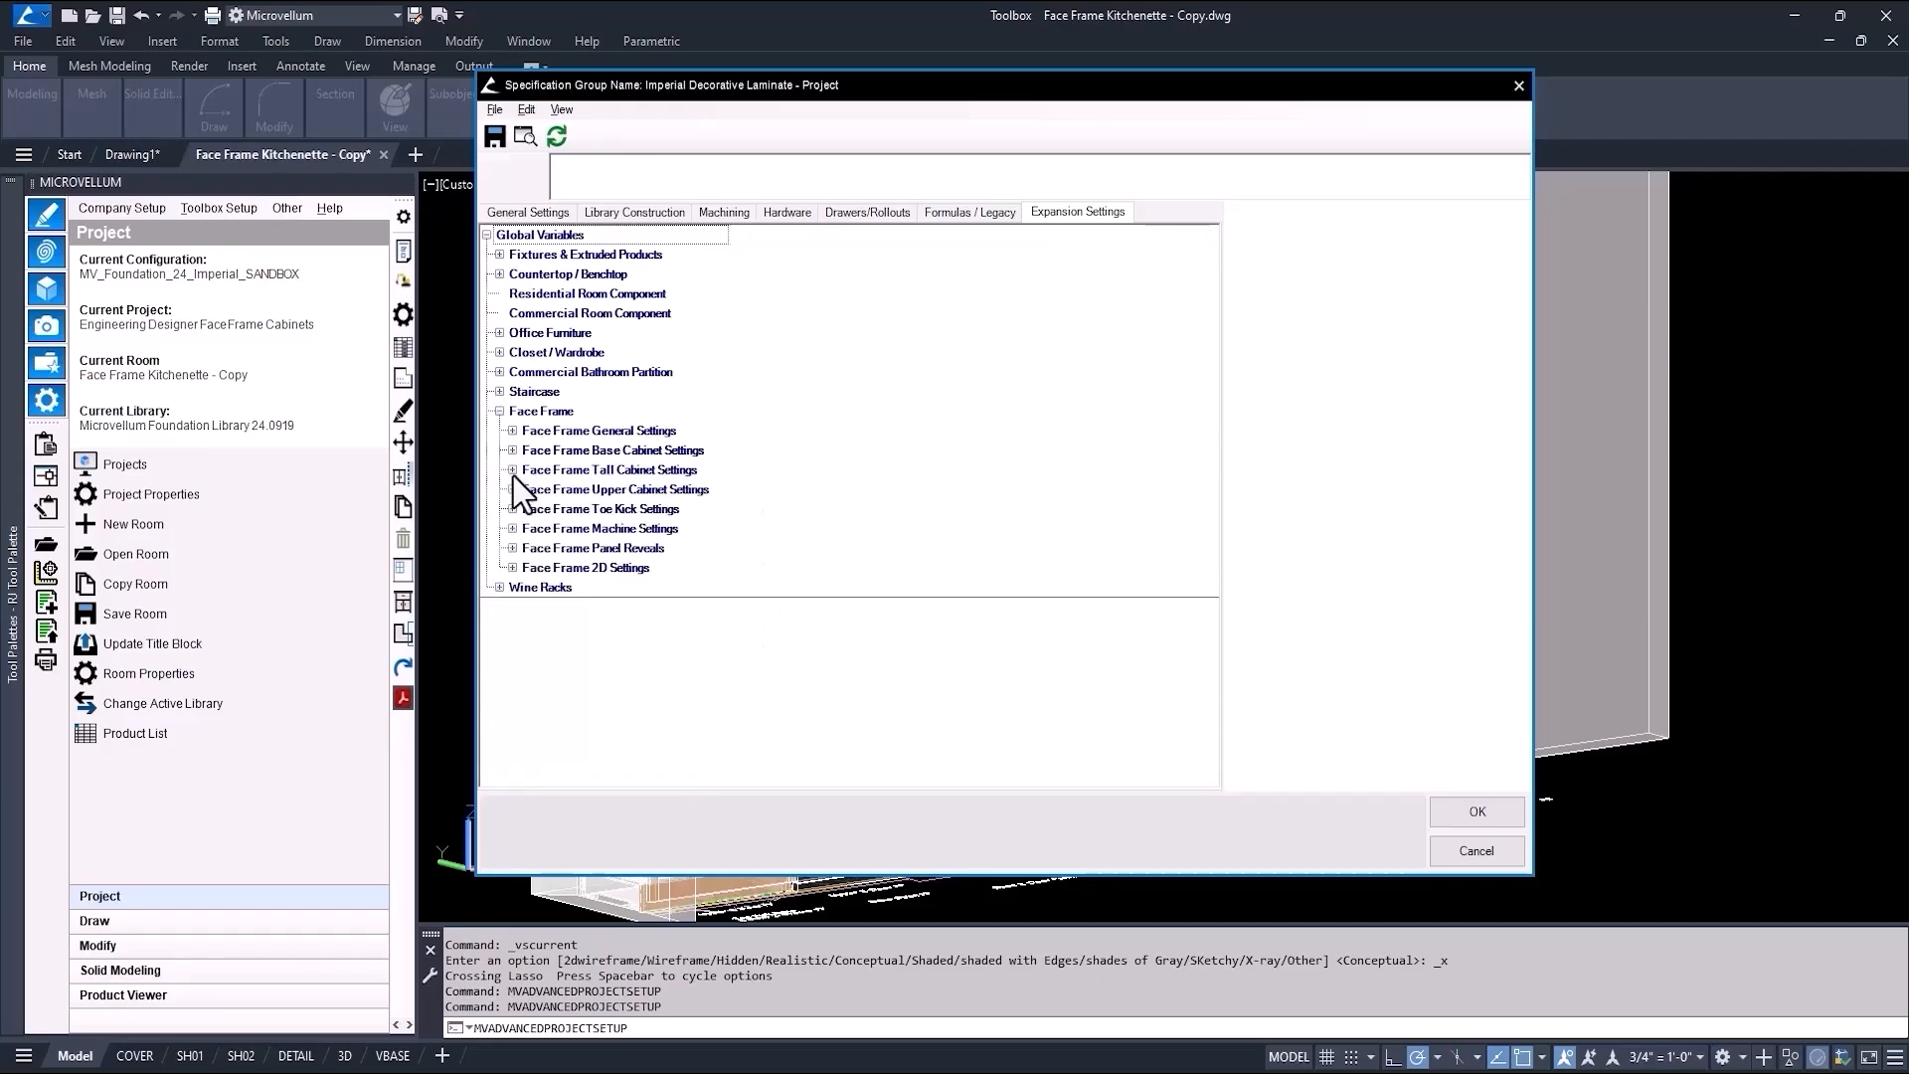
click(512, 469)
click(512, 469)
click(512, 490)
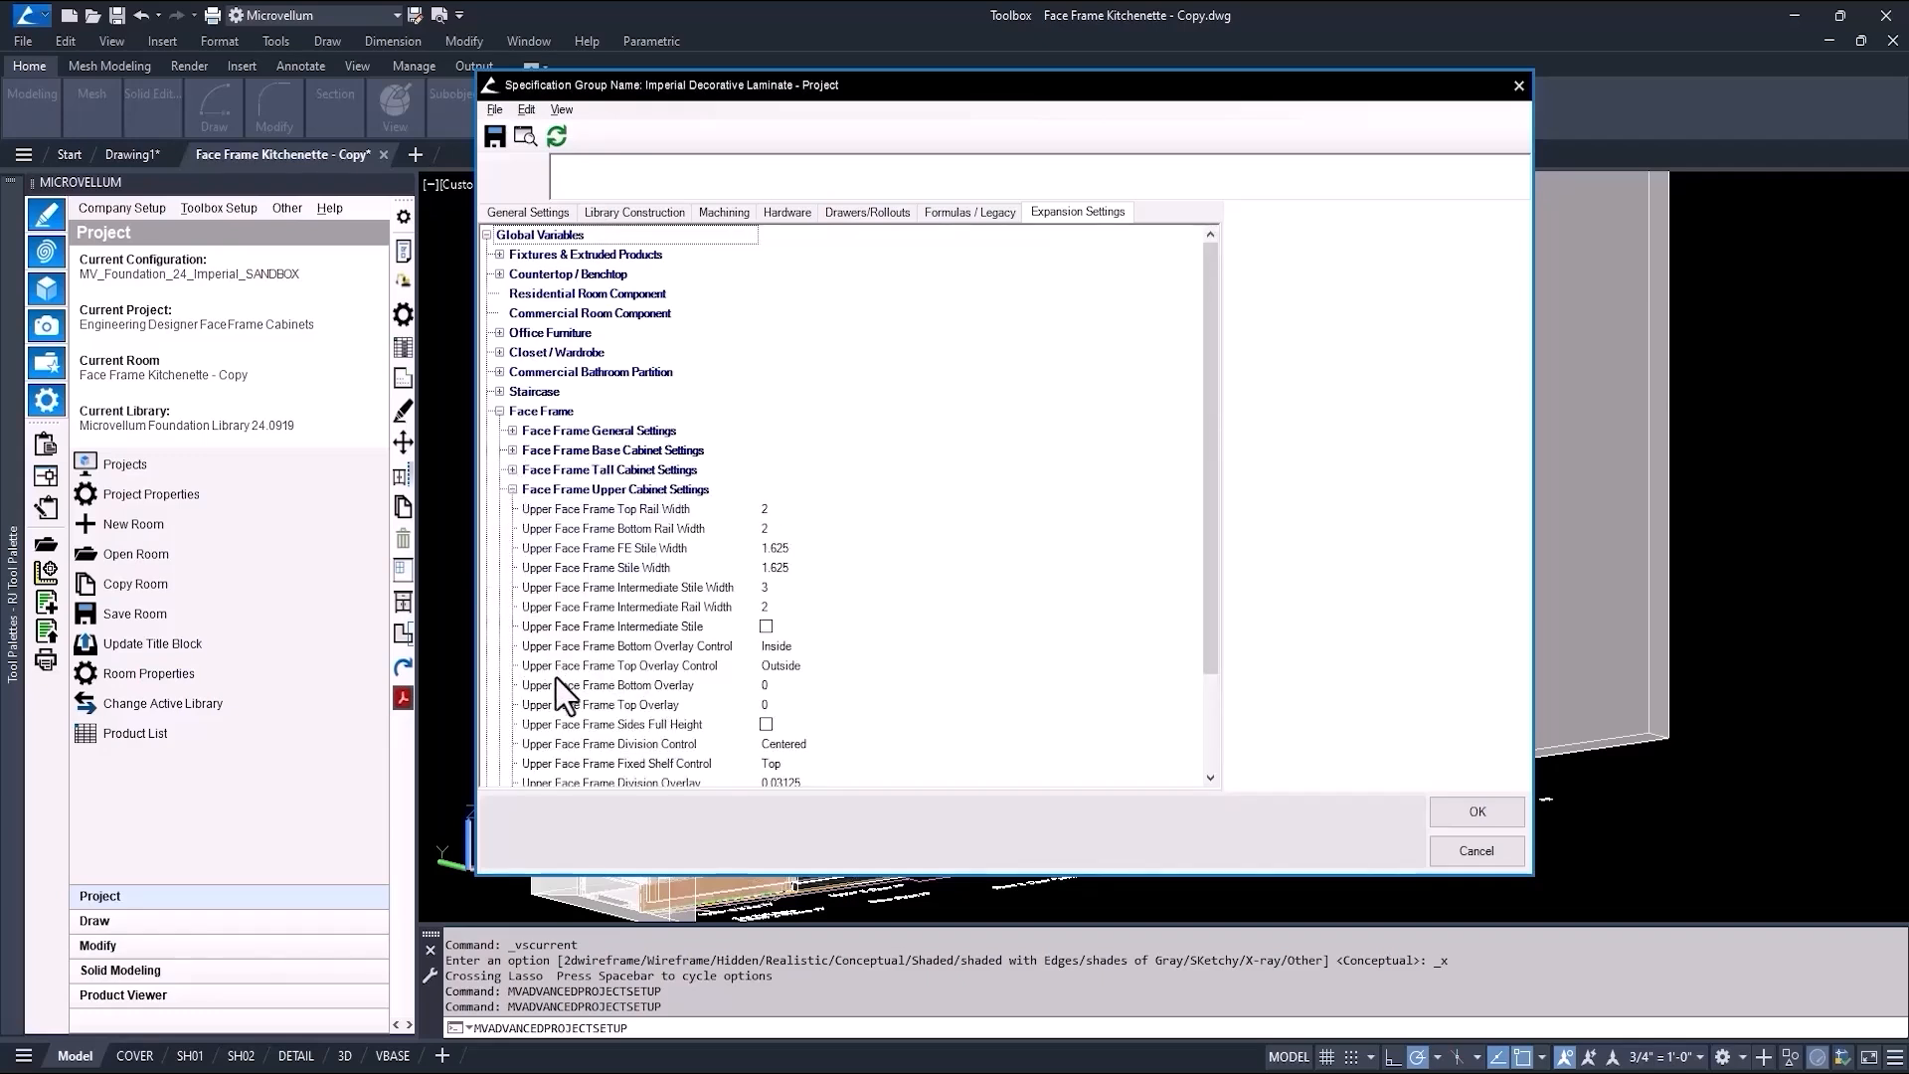
click(512, 489)
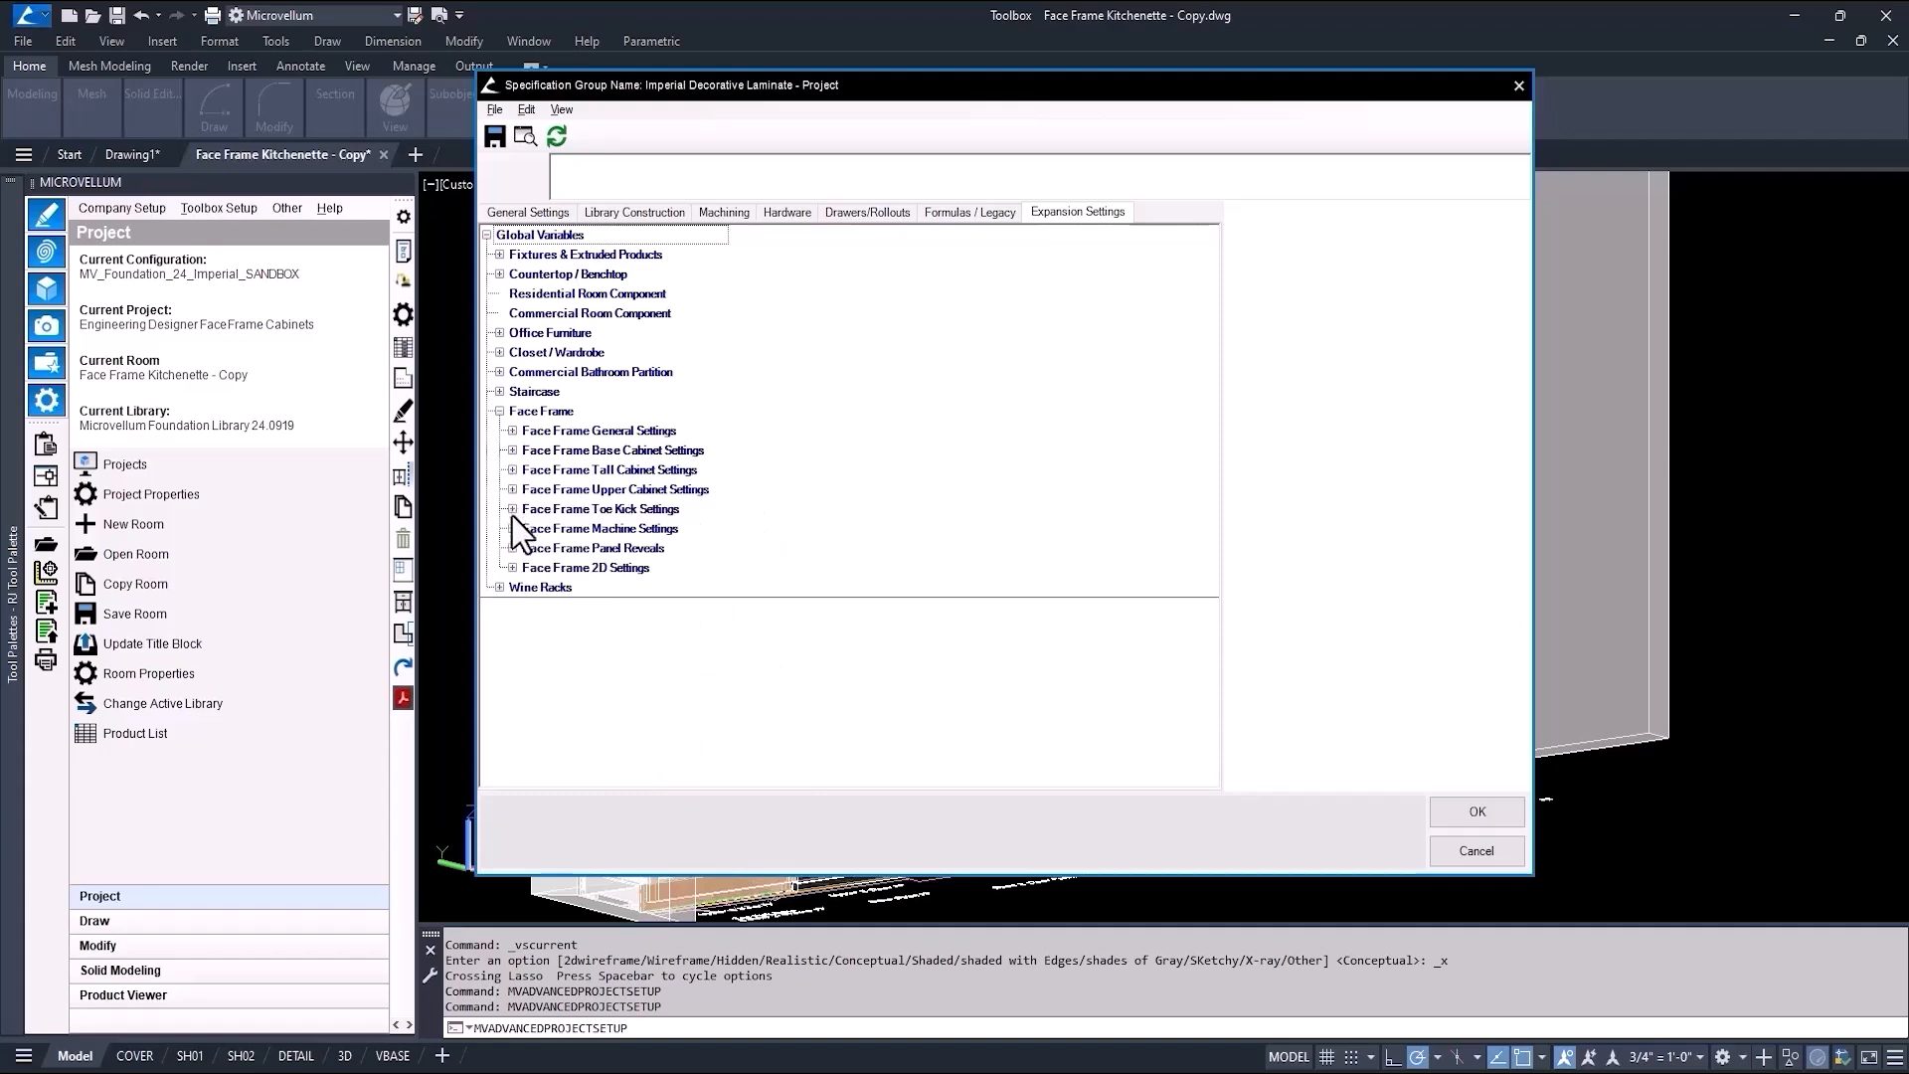
Examine the Face Frame 2D Settings, including the 2D elevation parts and elevation opening dimensions options, and close the global settings.
click(512, 568)
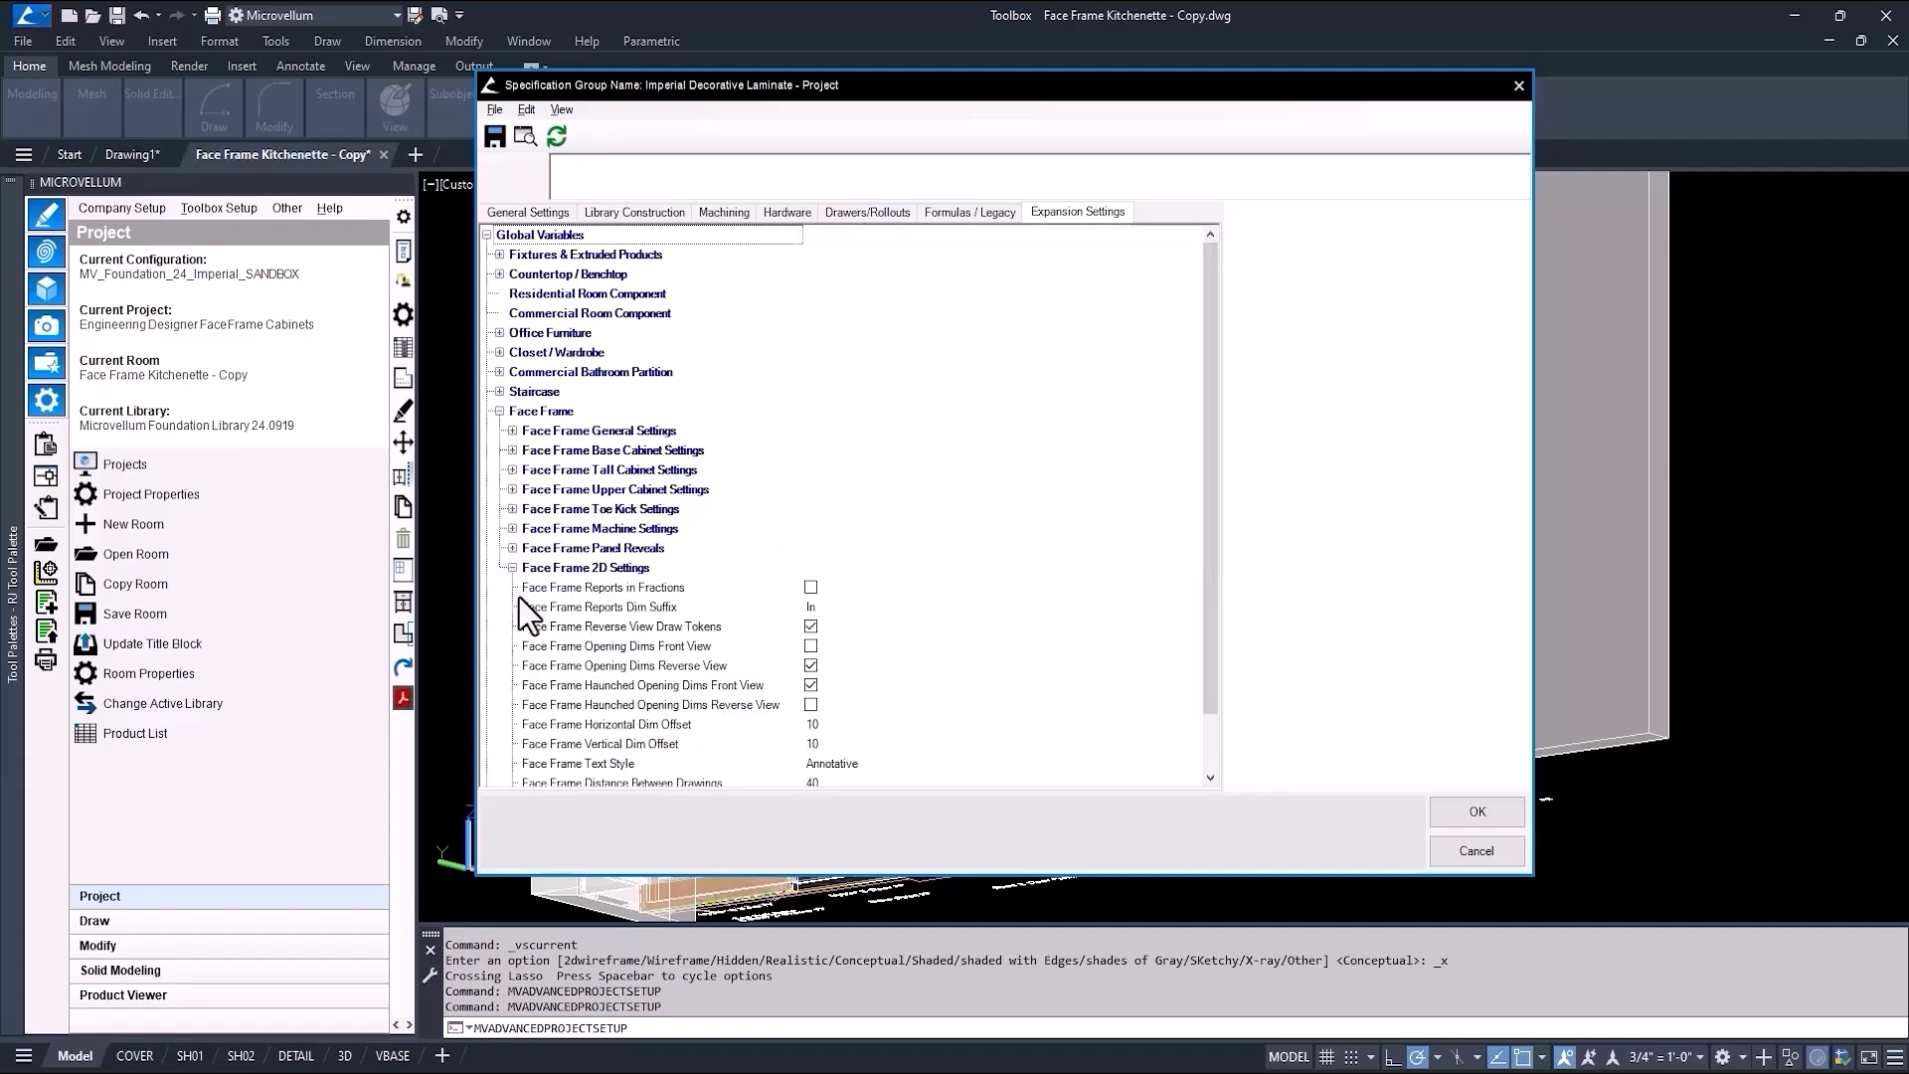
scroll(523, 606, down, 2)
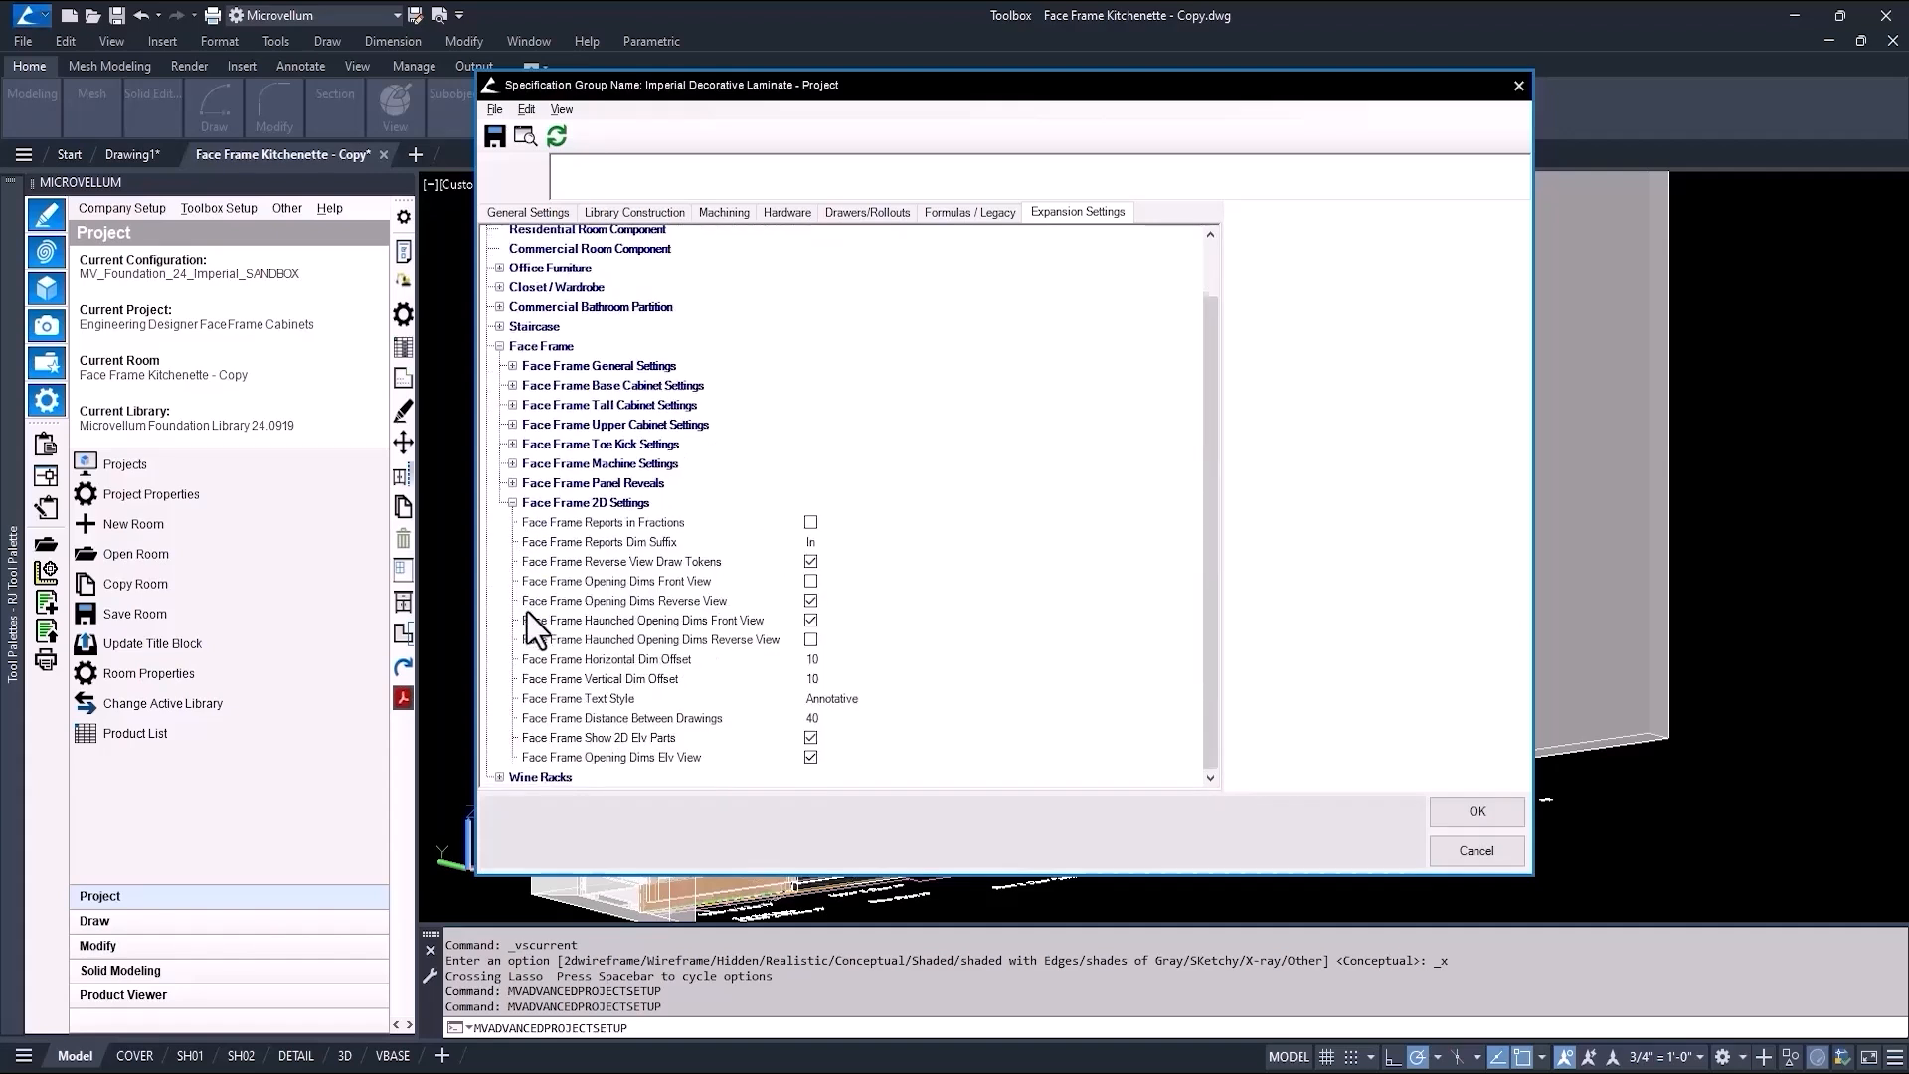
click(543, 738)
click(539, 757)
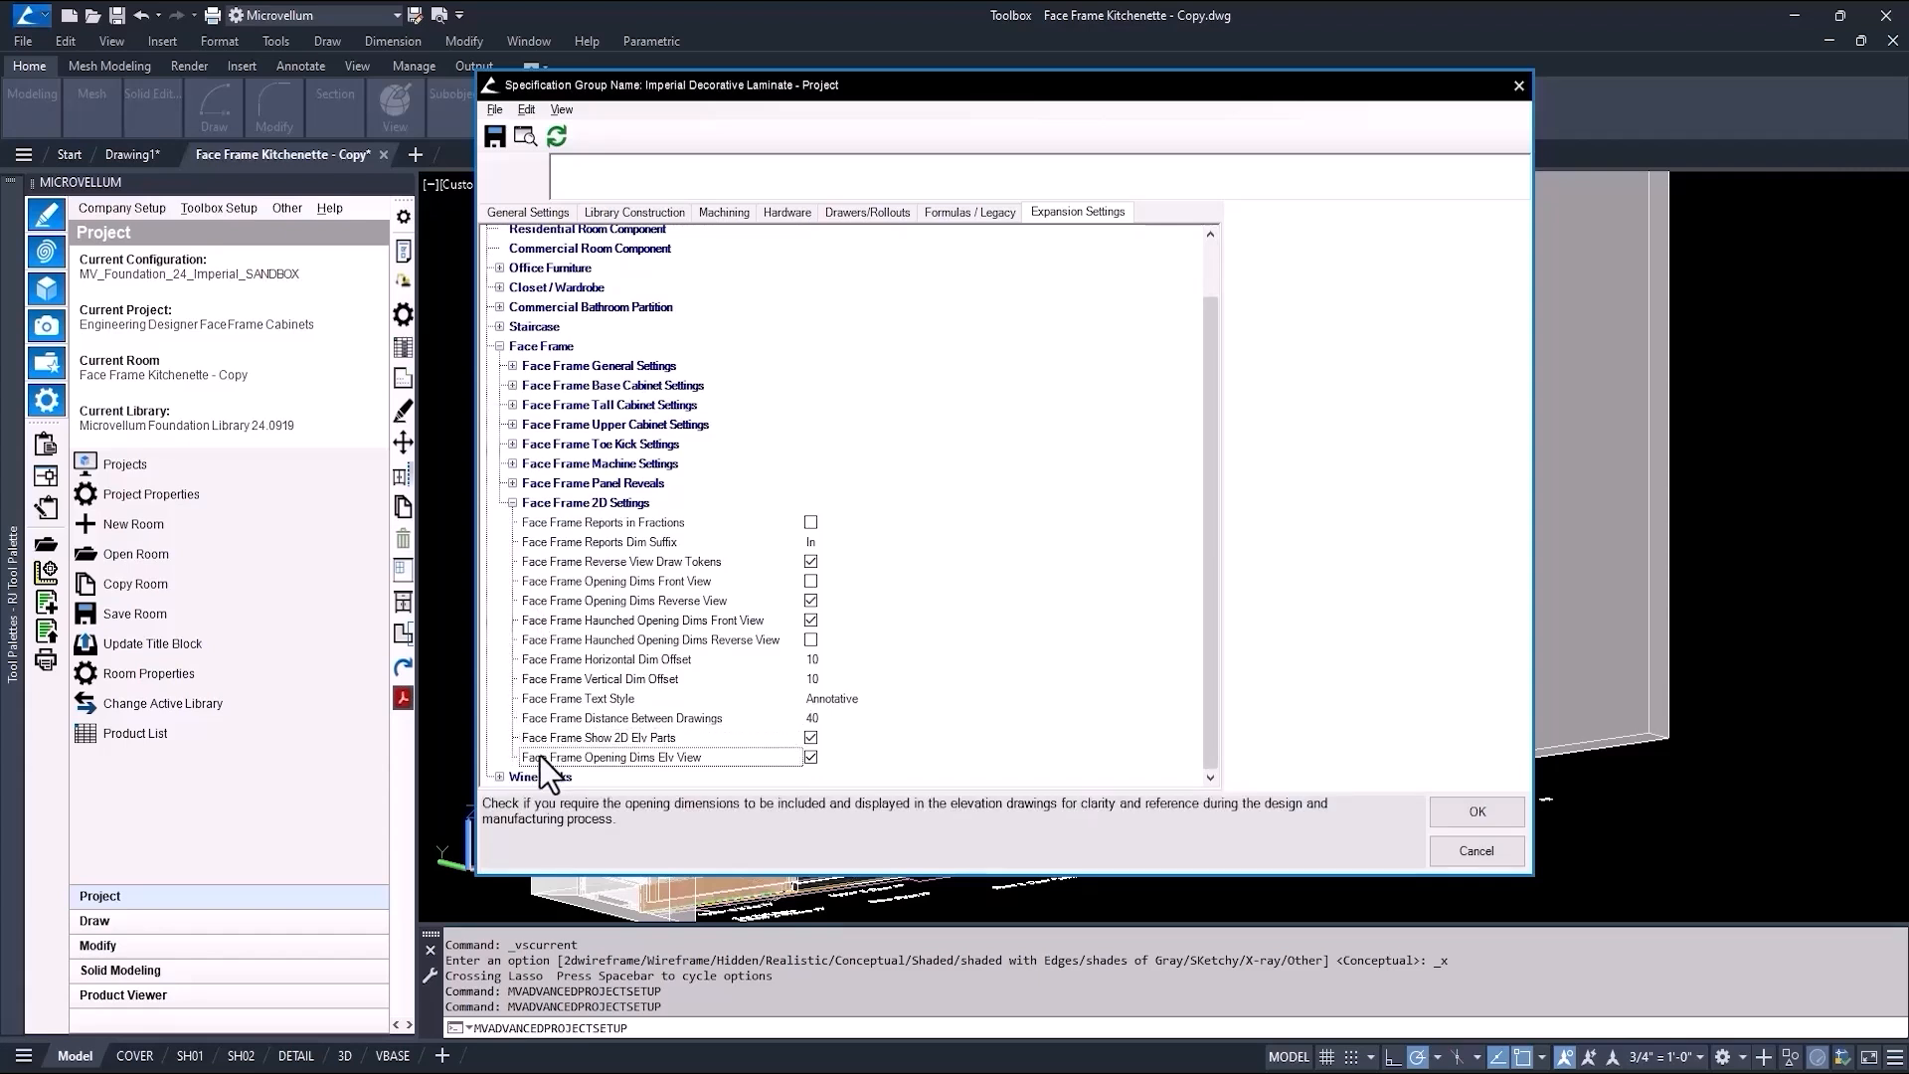
click(512, 503)
click(1463, 820)
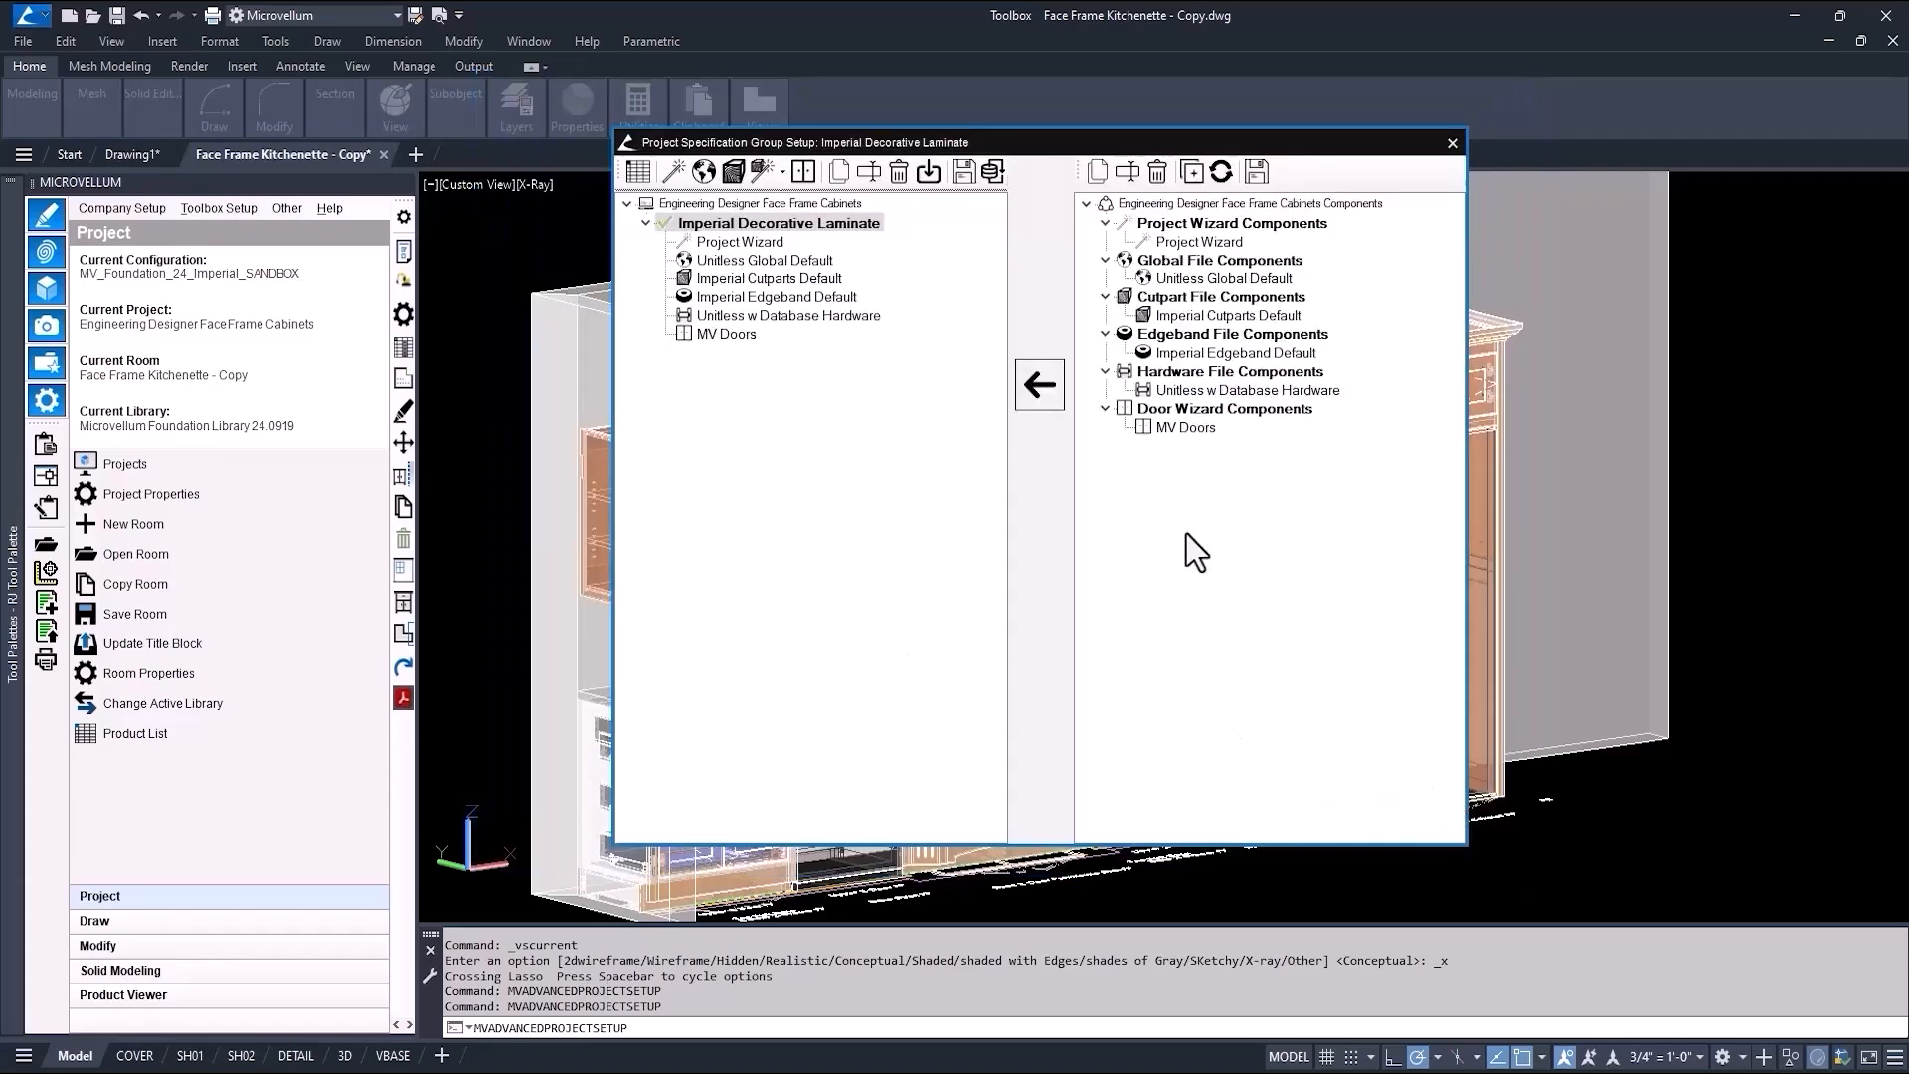
Review the door buffer settings and the available Default Doors types in the specification group's door settings.
click(801, 169)
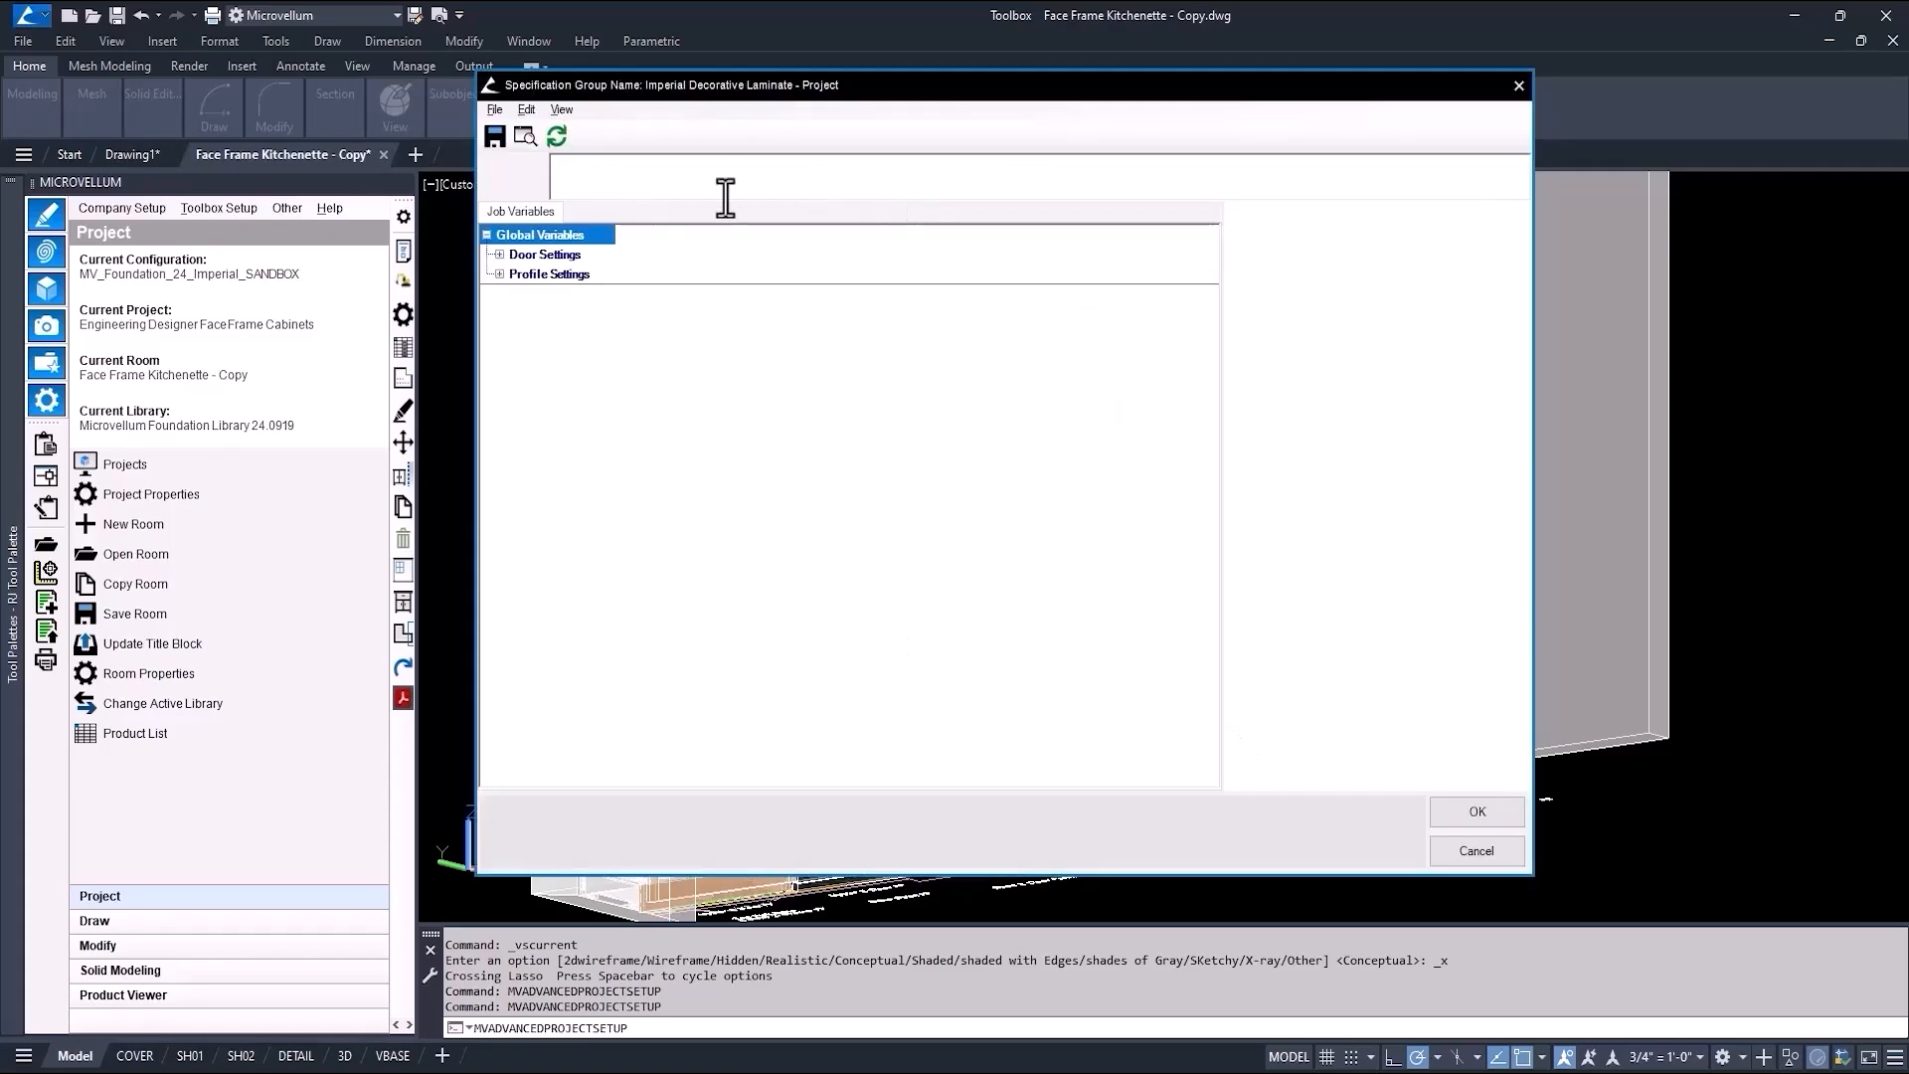
click(498, 255)
click(512, 295)
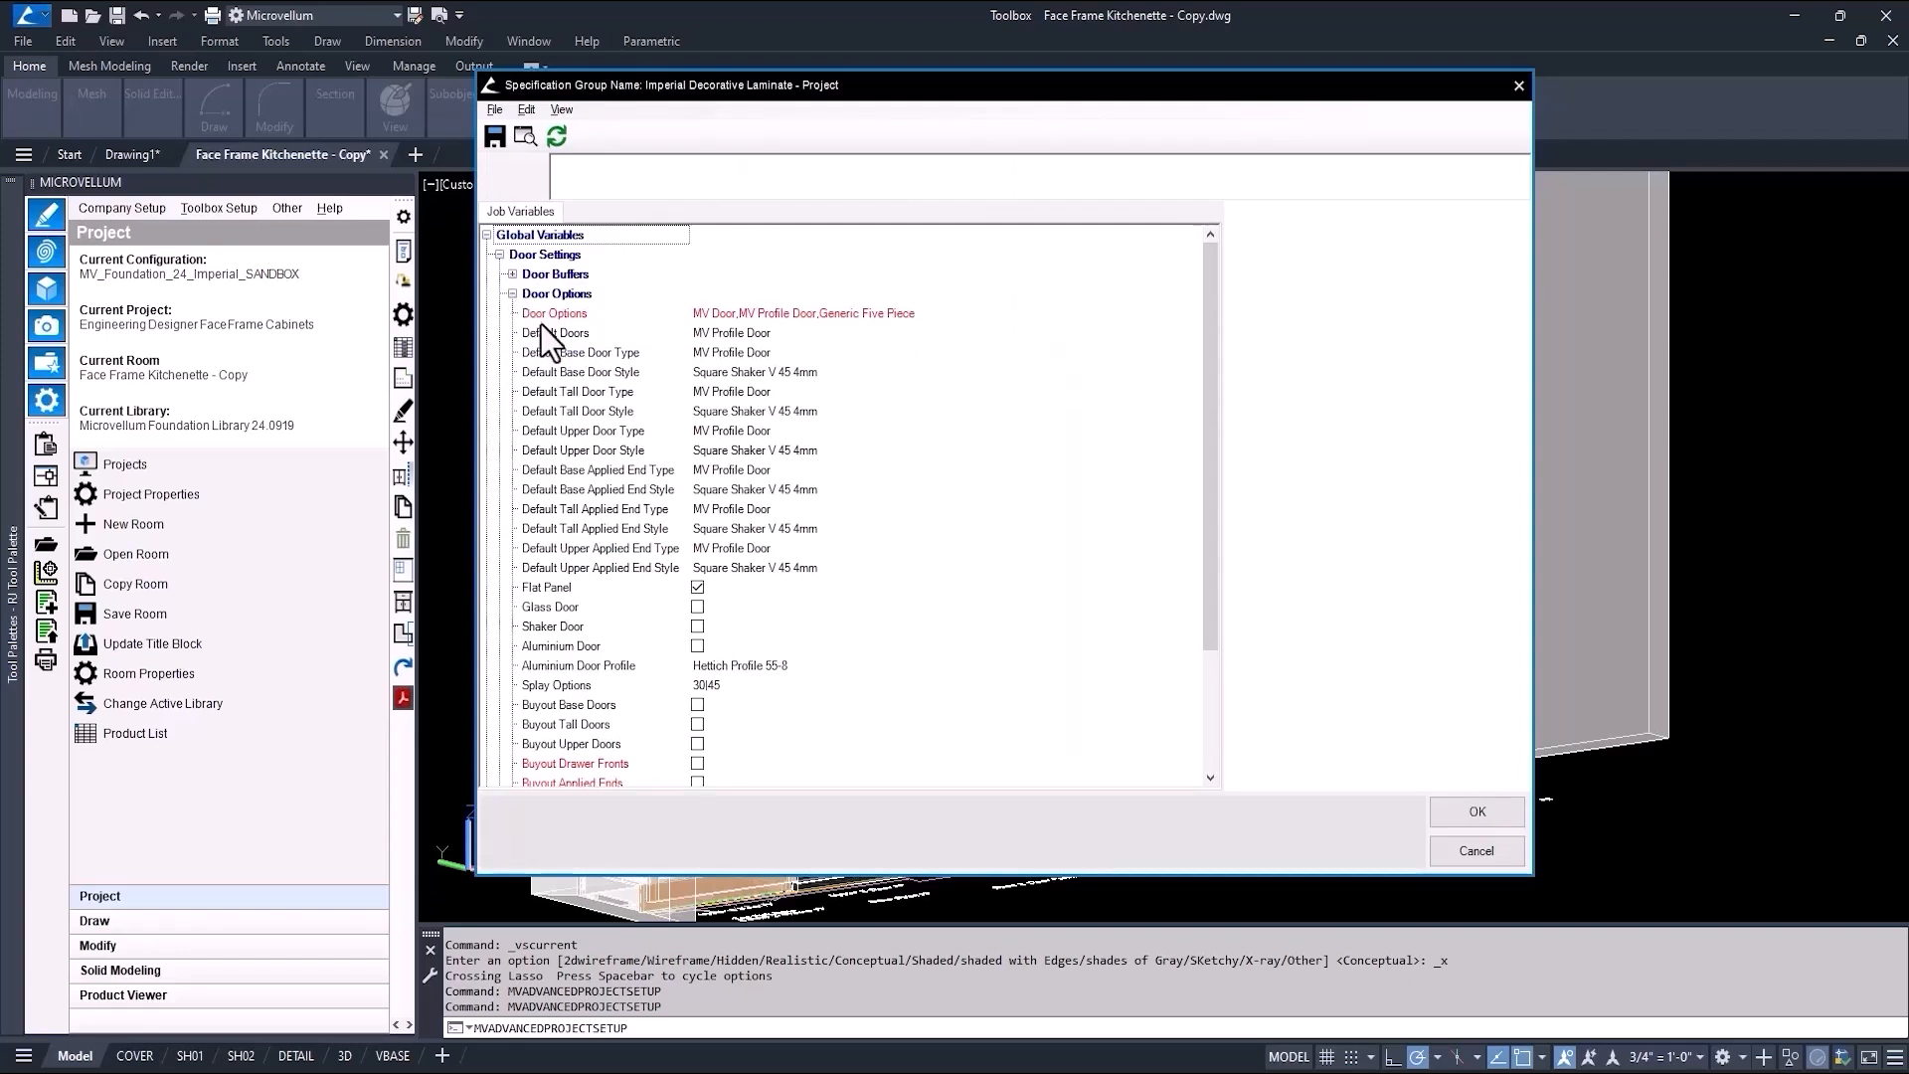
click(732, 333)
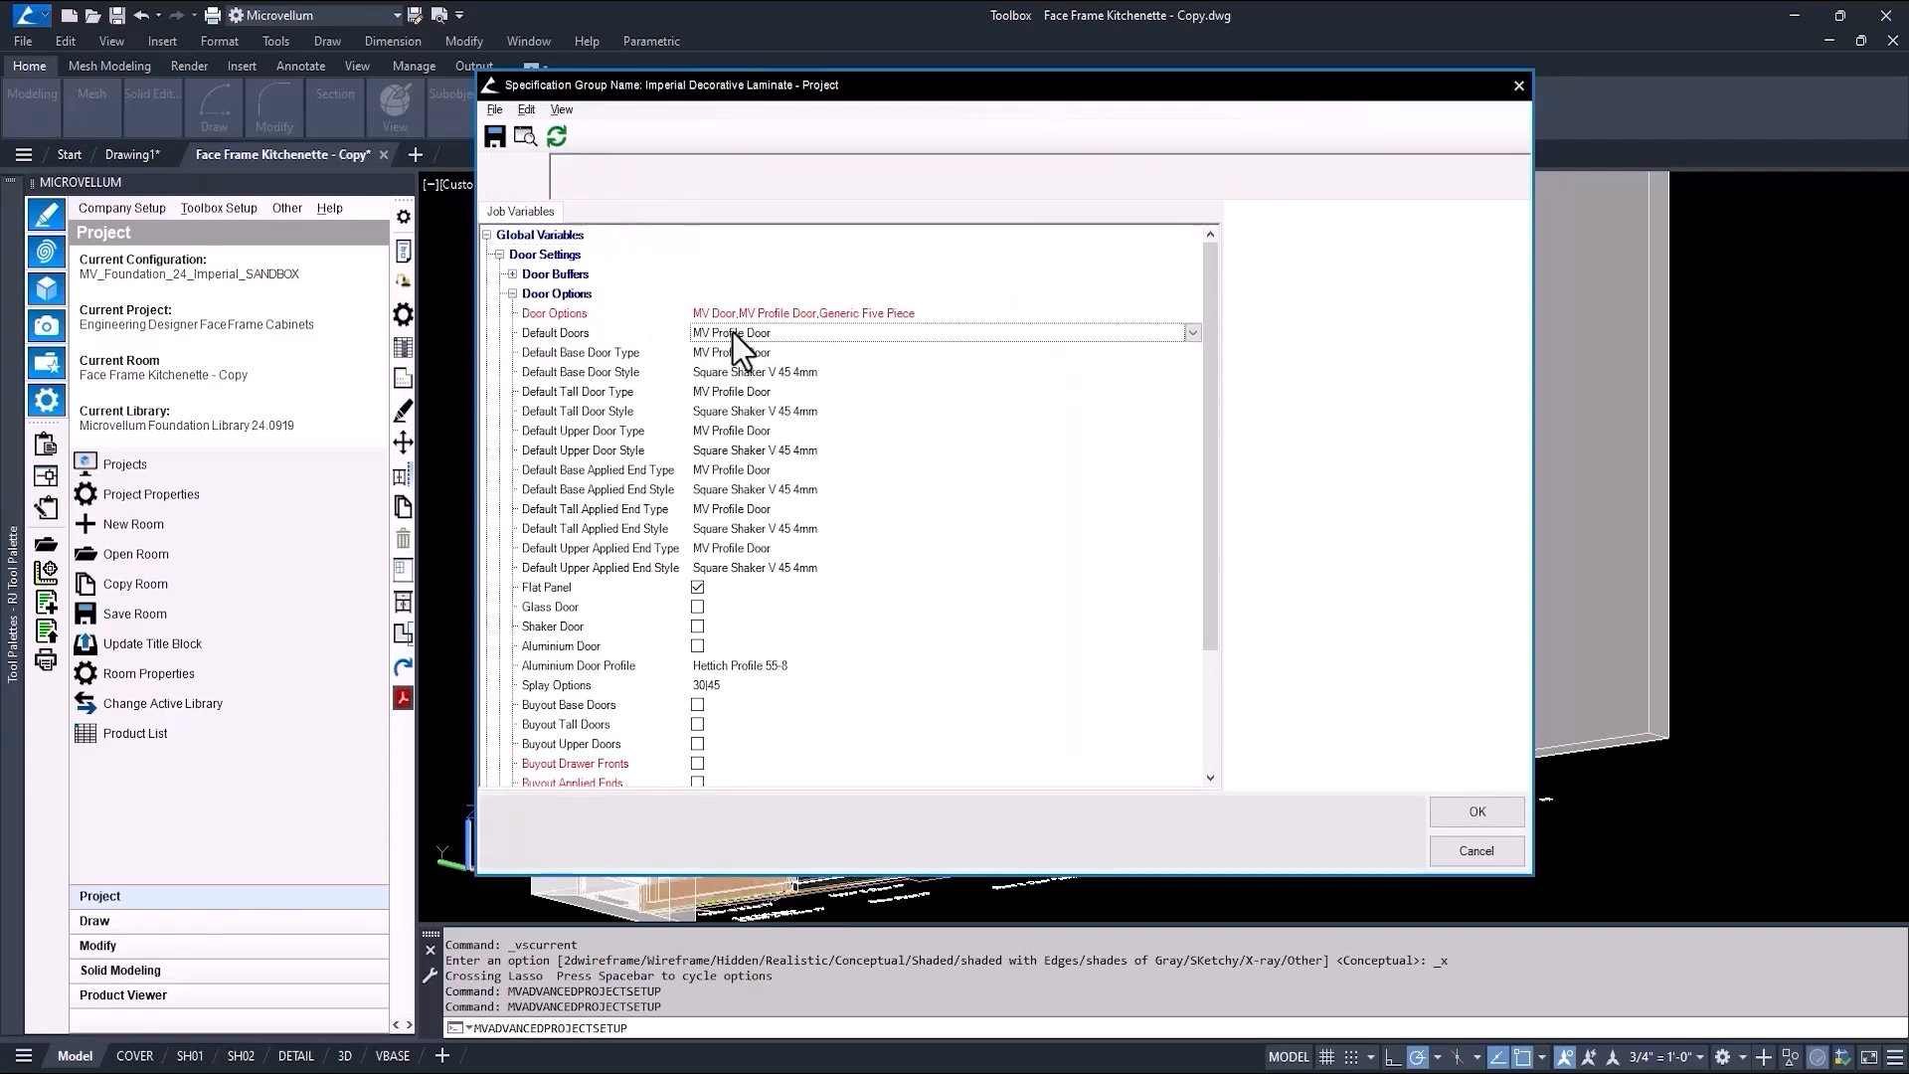
click(1193, 336)
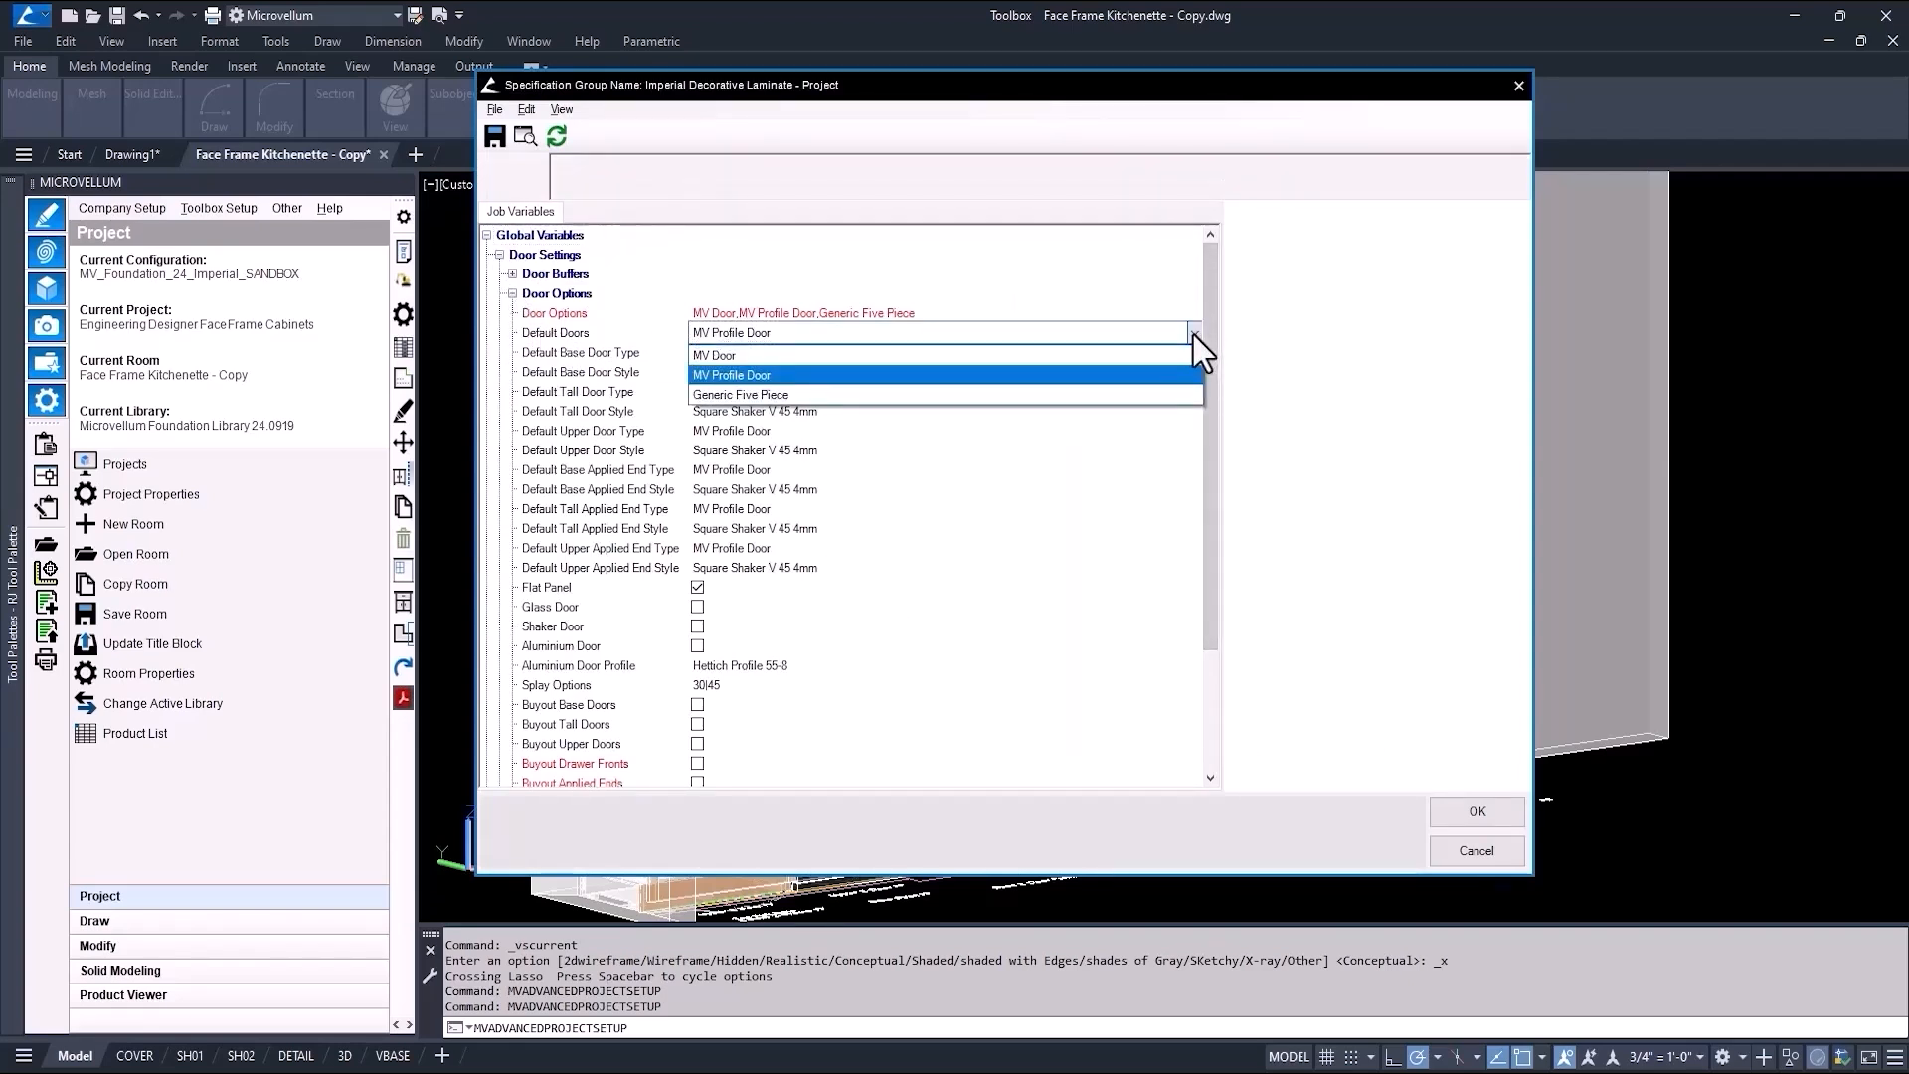
click(1193, 336)
click(741, 354)
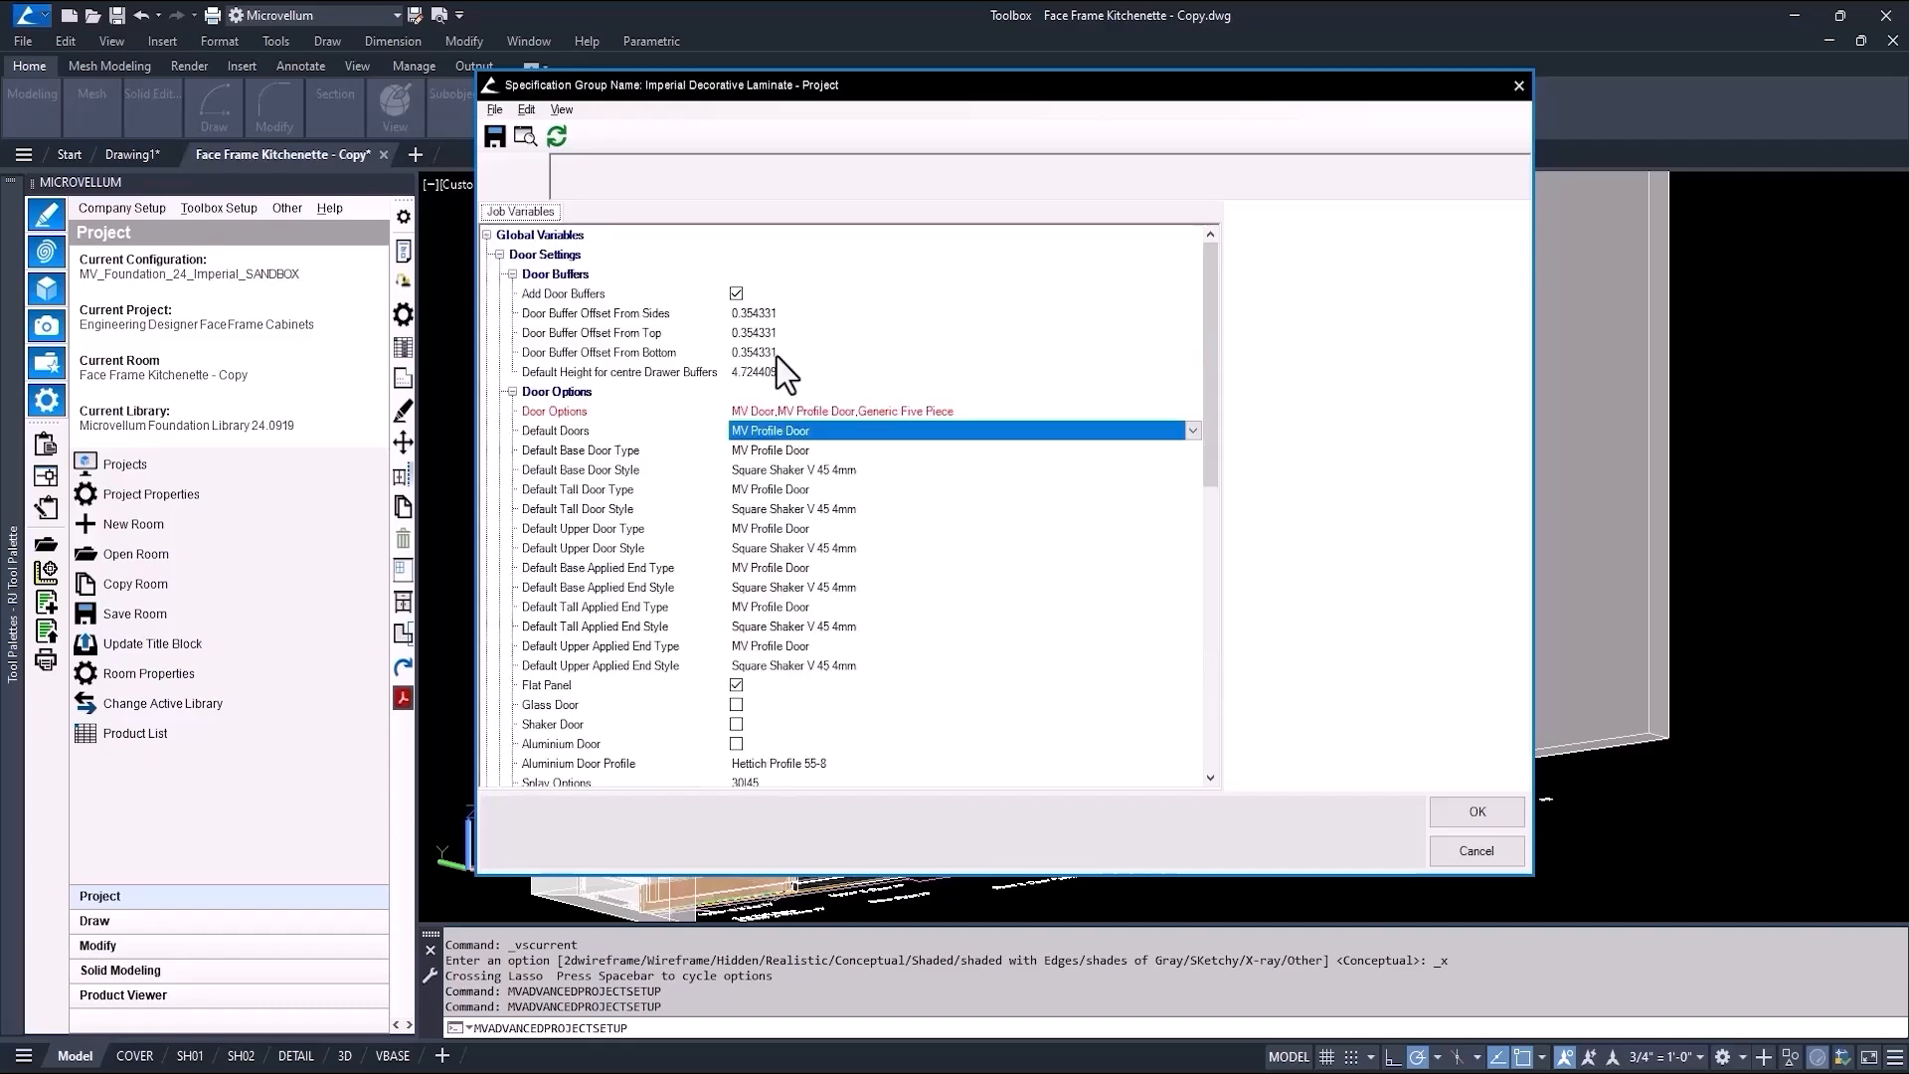
Examine the available Default Base Door Style choices and the remaining door options, and close the door settings.
click(776, 468)
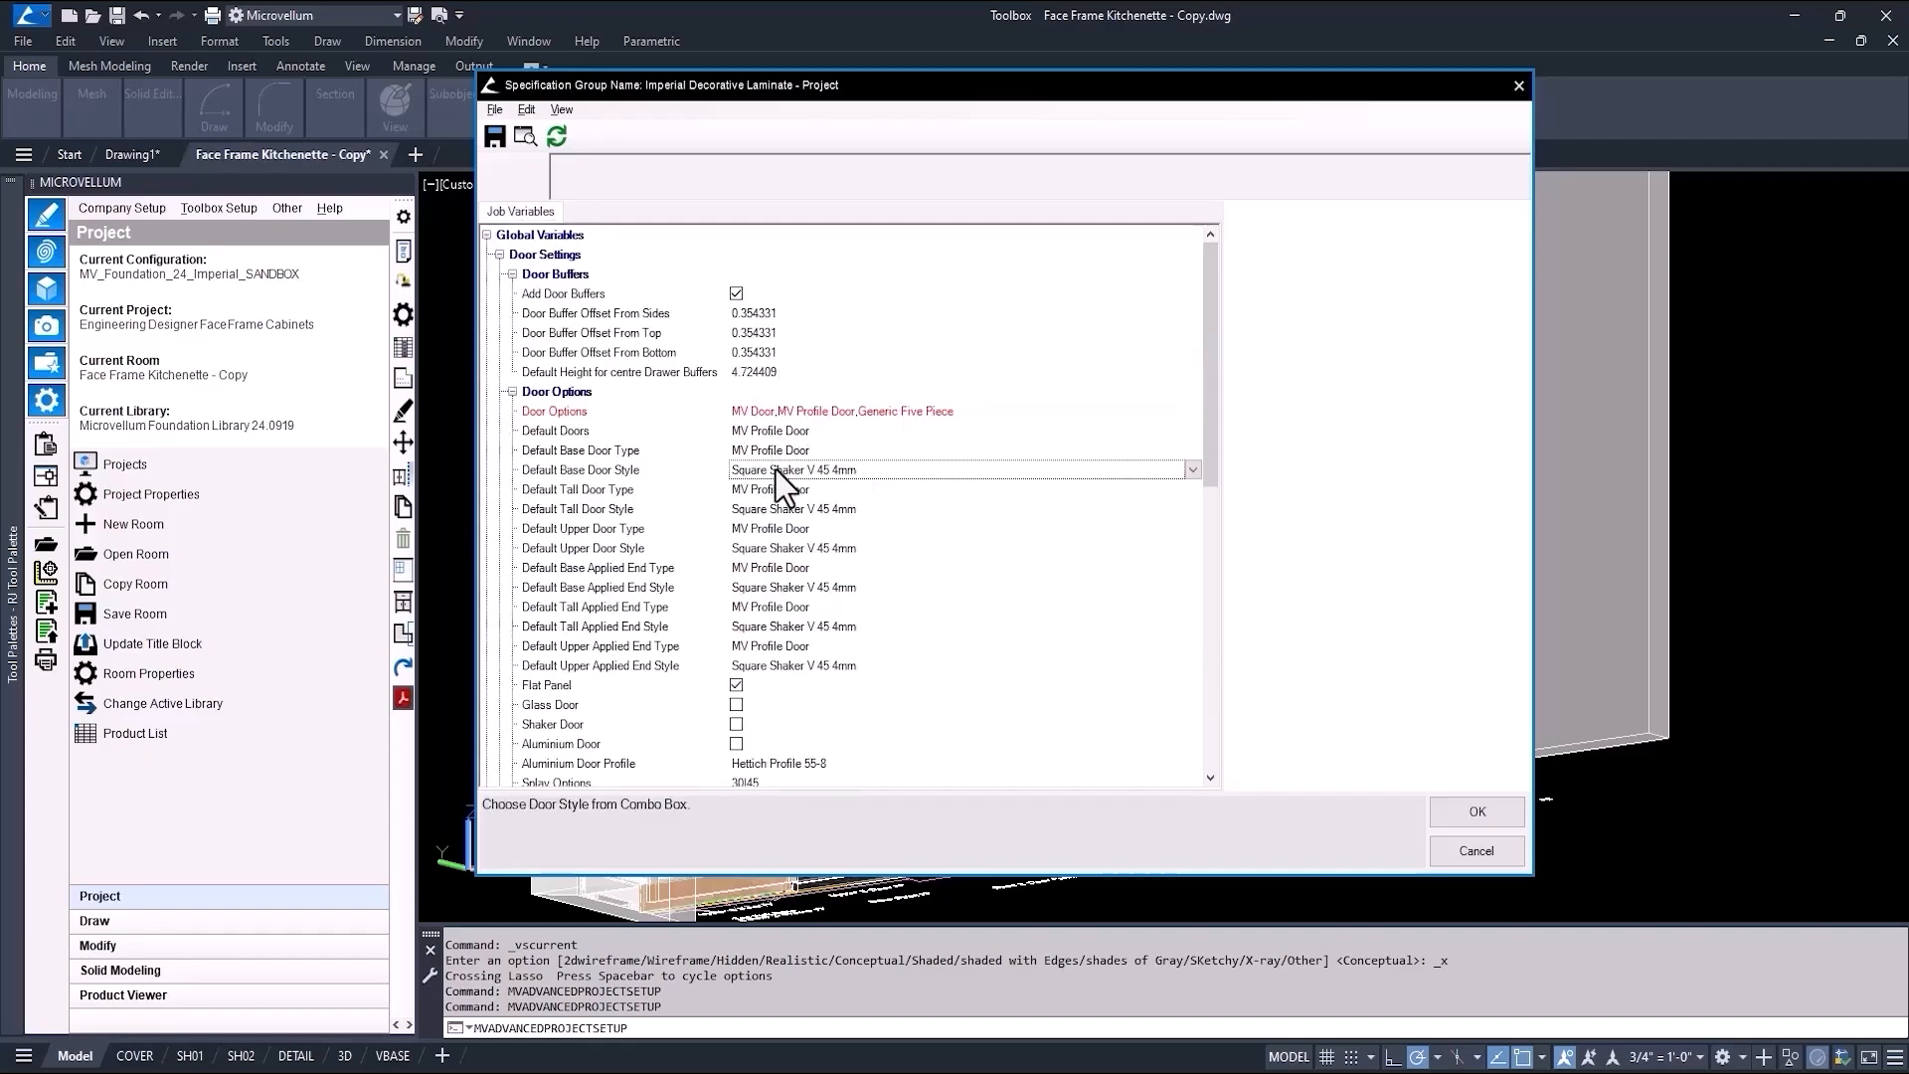
click(1192, 469)
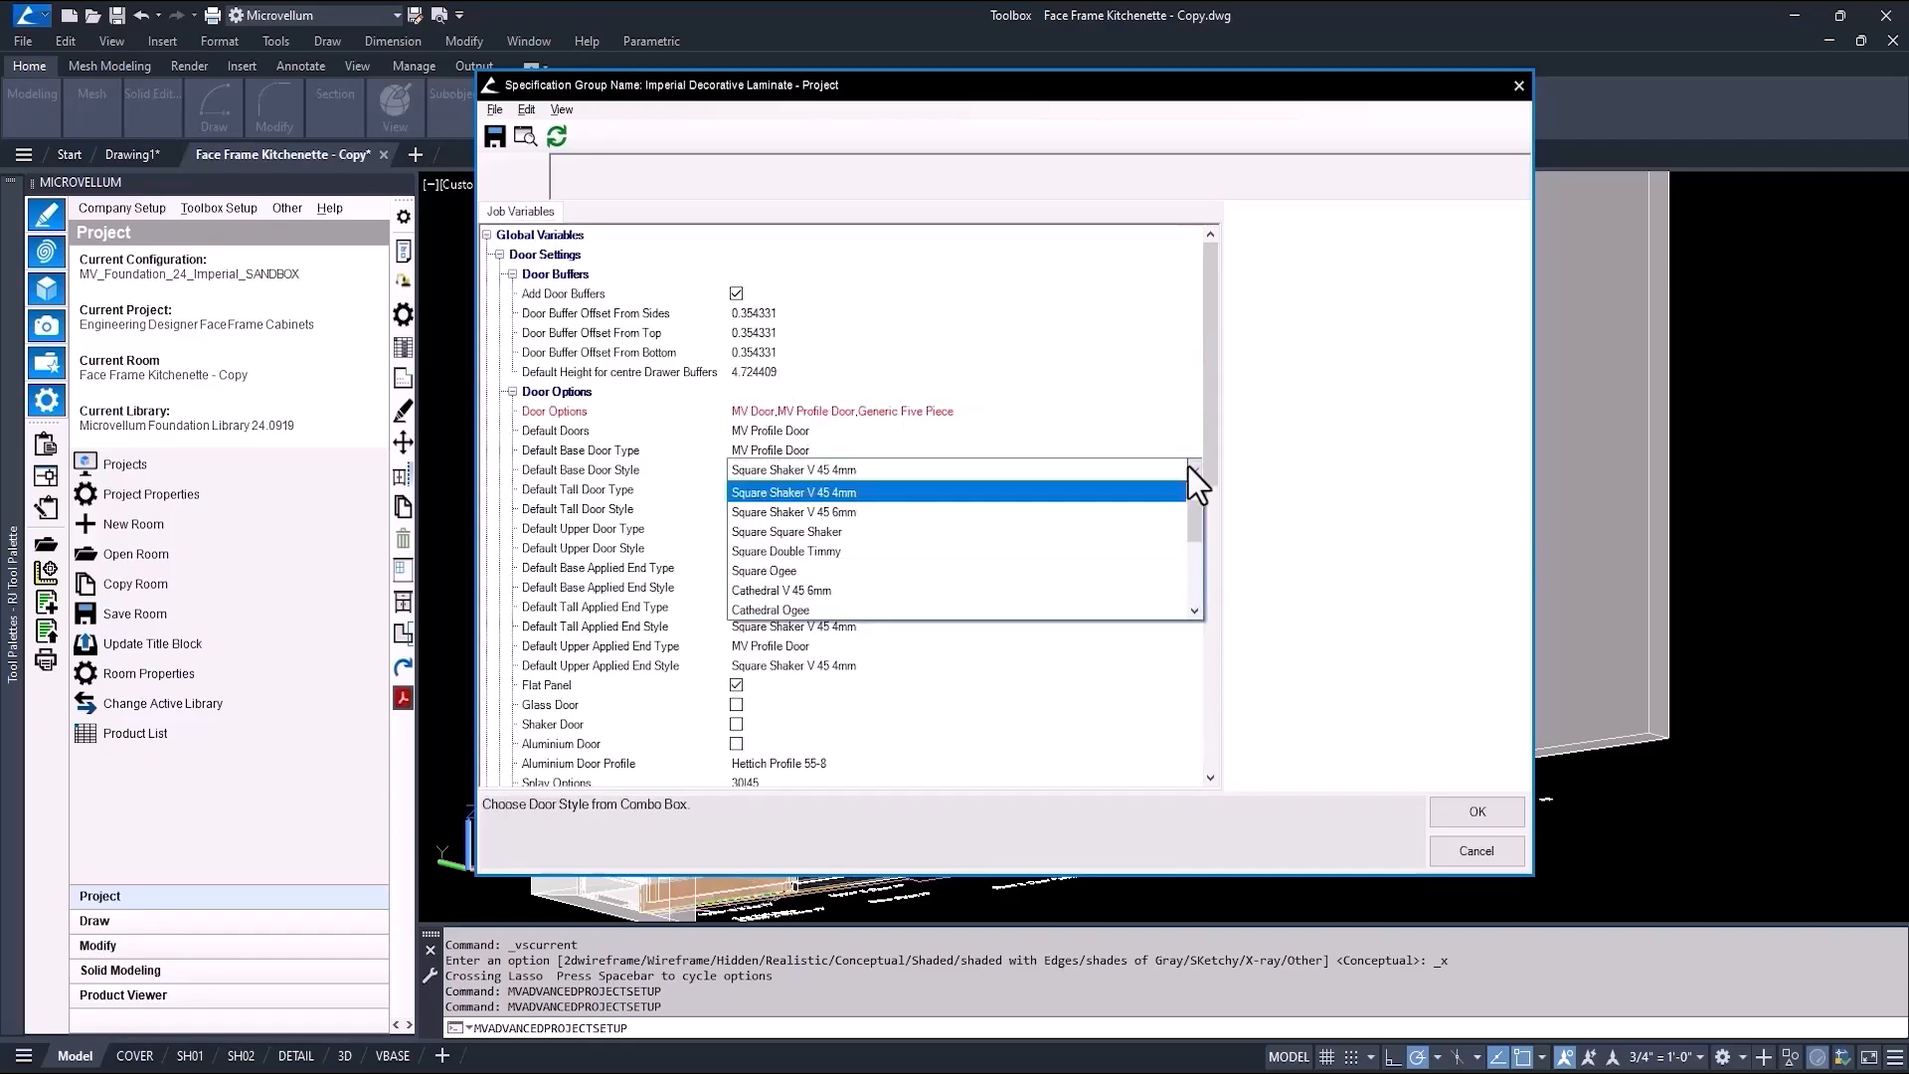
drag(1190, 515, 1191, 469)
click(1191, 468)
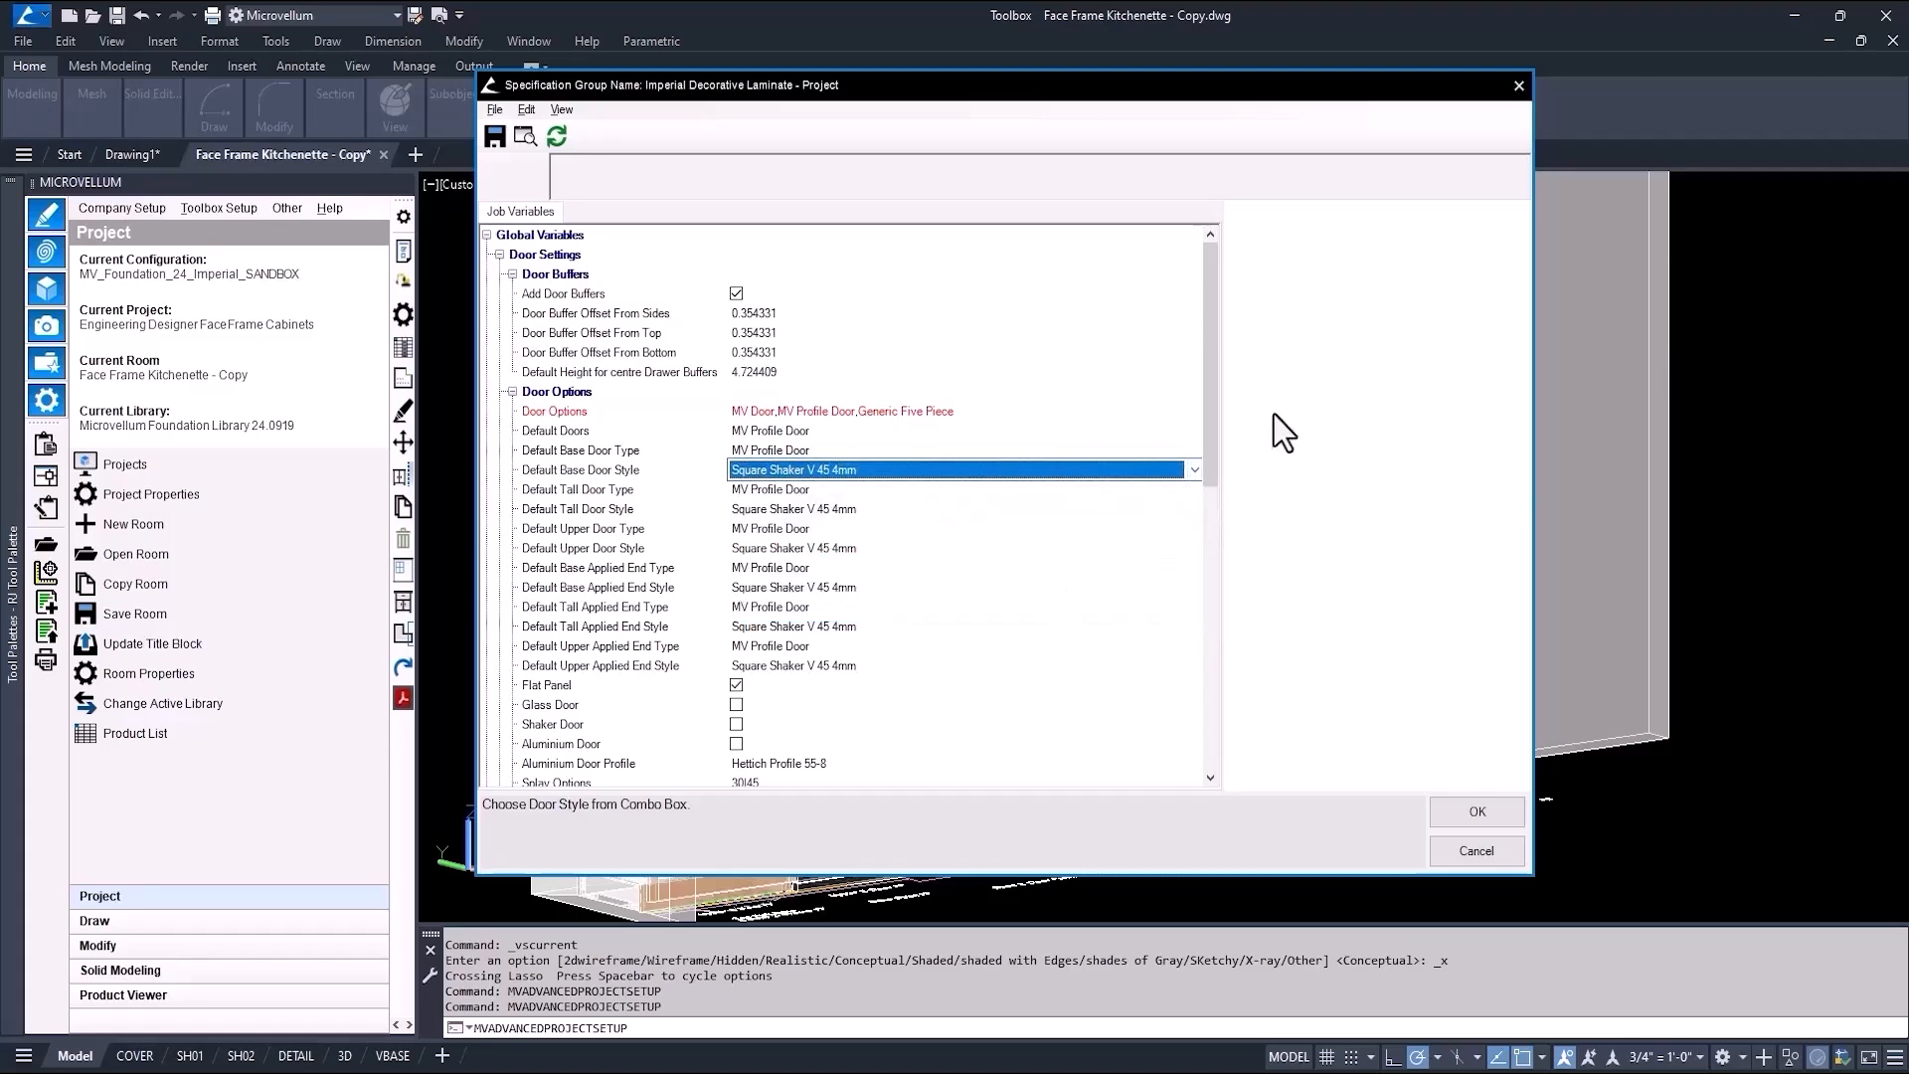
drag(1214, 372, 1214, 449)
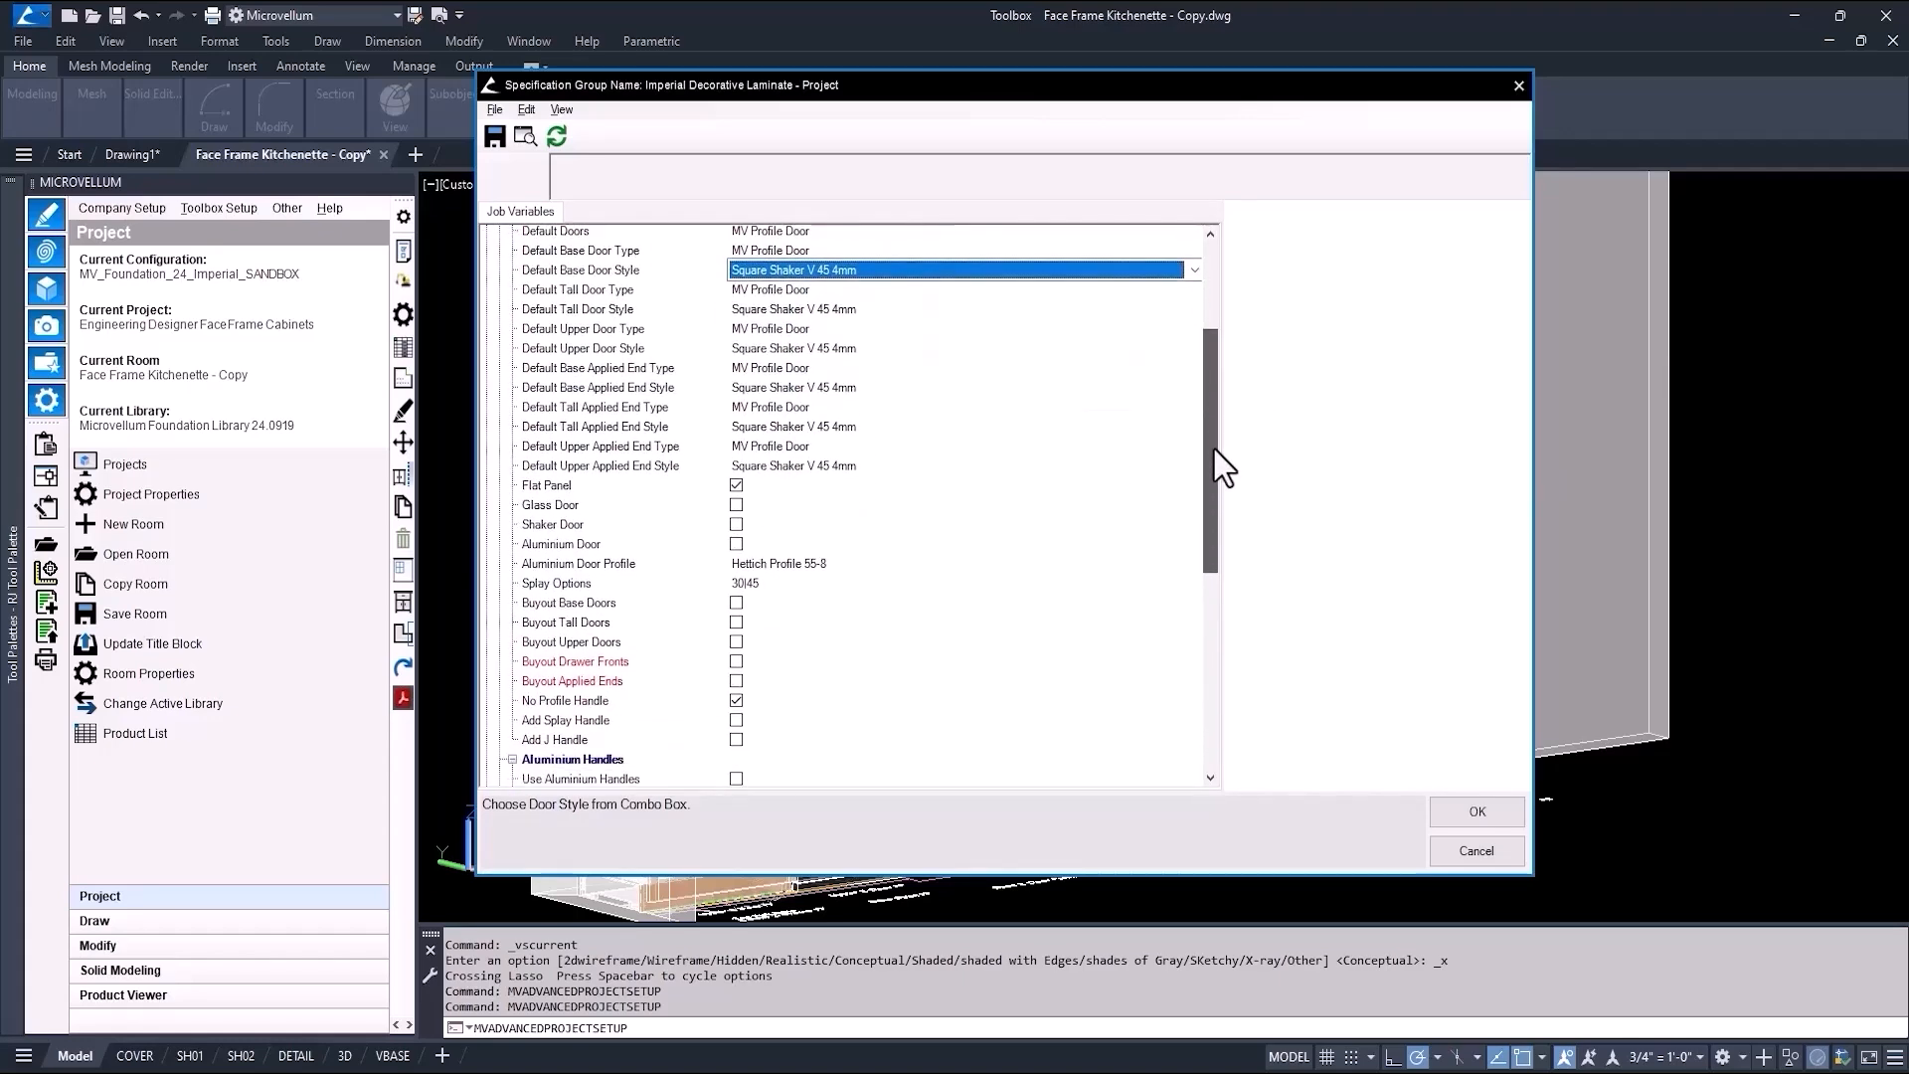
click(1477, 811)
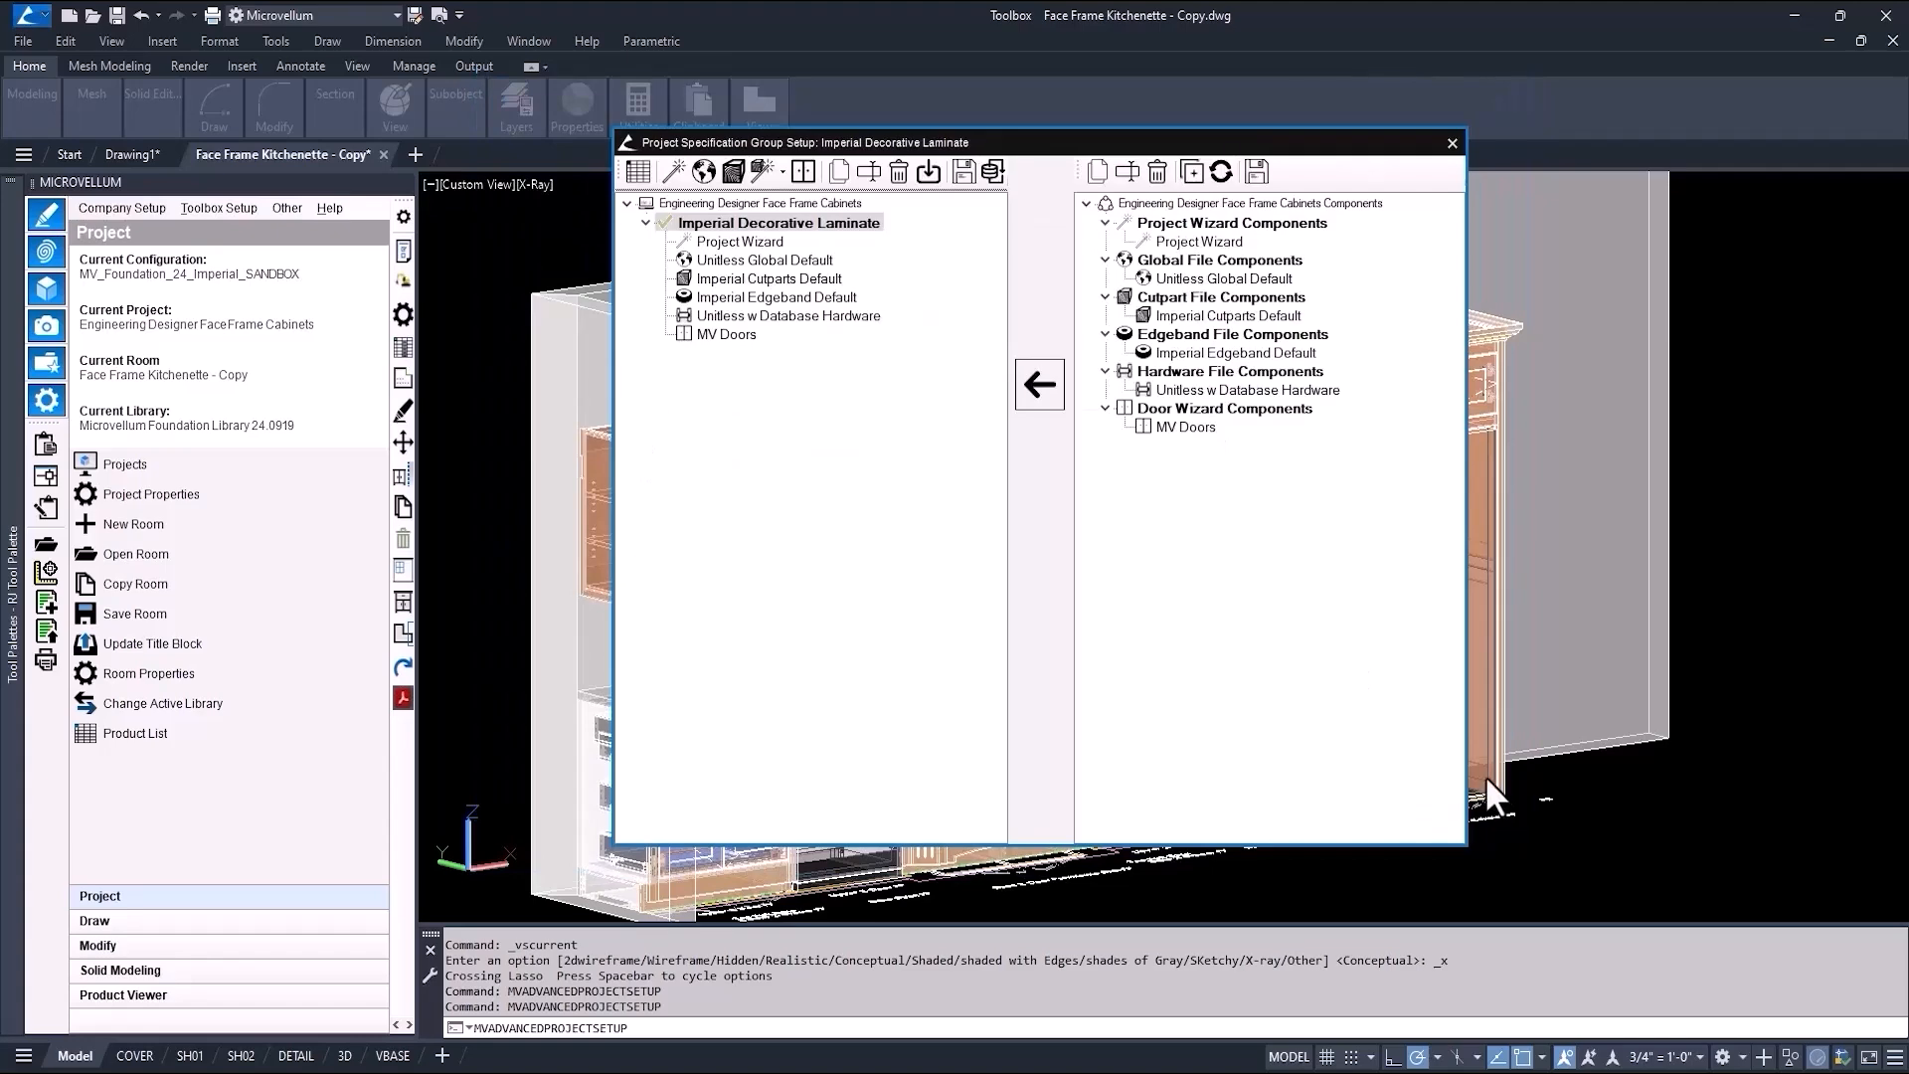
Sort the cut parts by current material and examine the MDF pointers for doors, drawer fronts and applied ends.
click(733, 173)
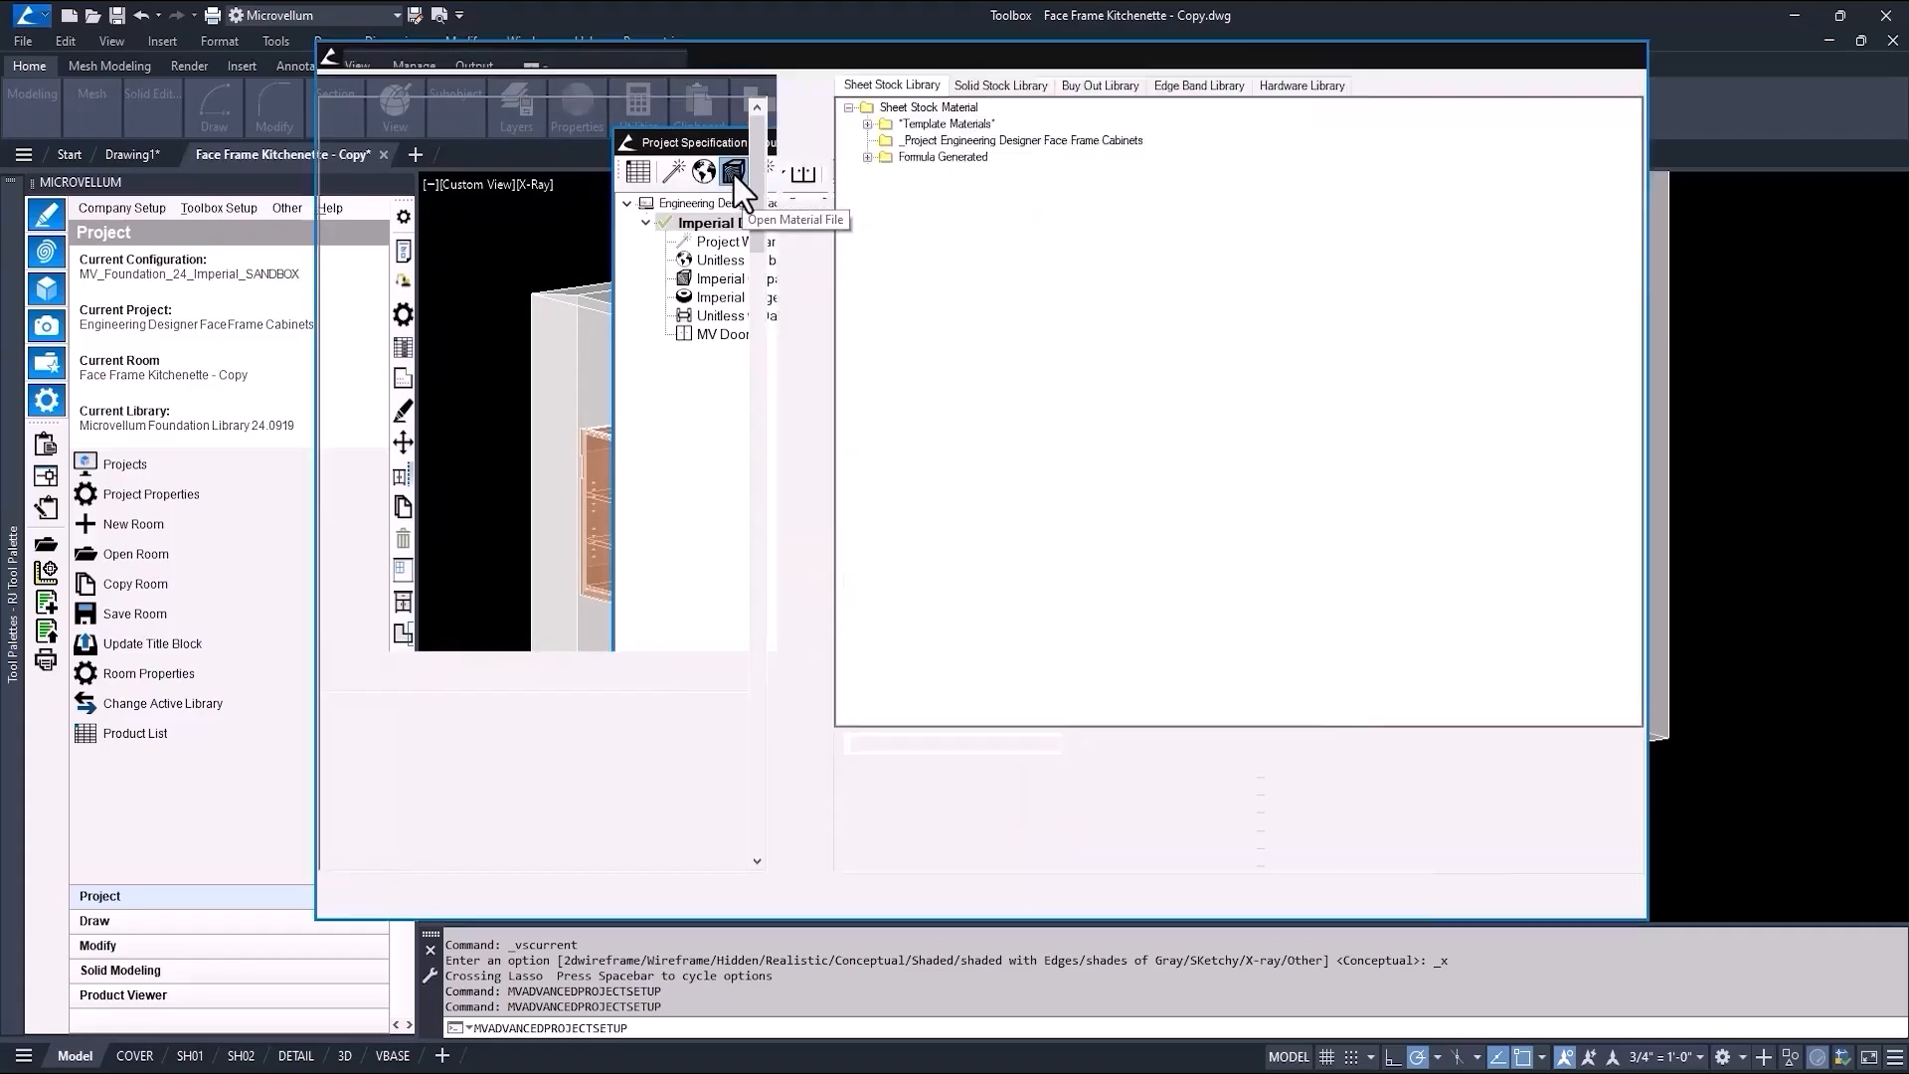
scroll(750, 159, down, 3)
drag(414, 390, 408, 423)
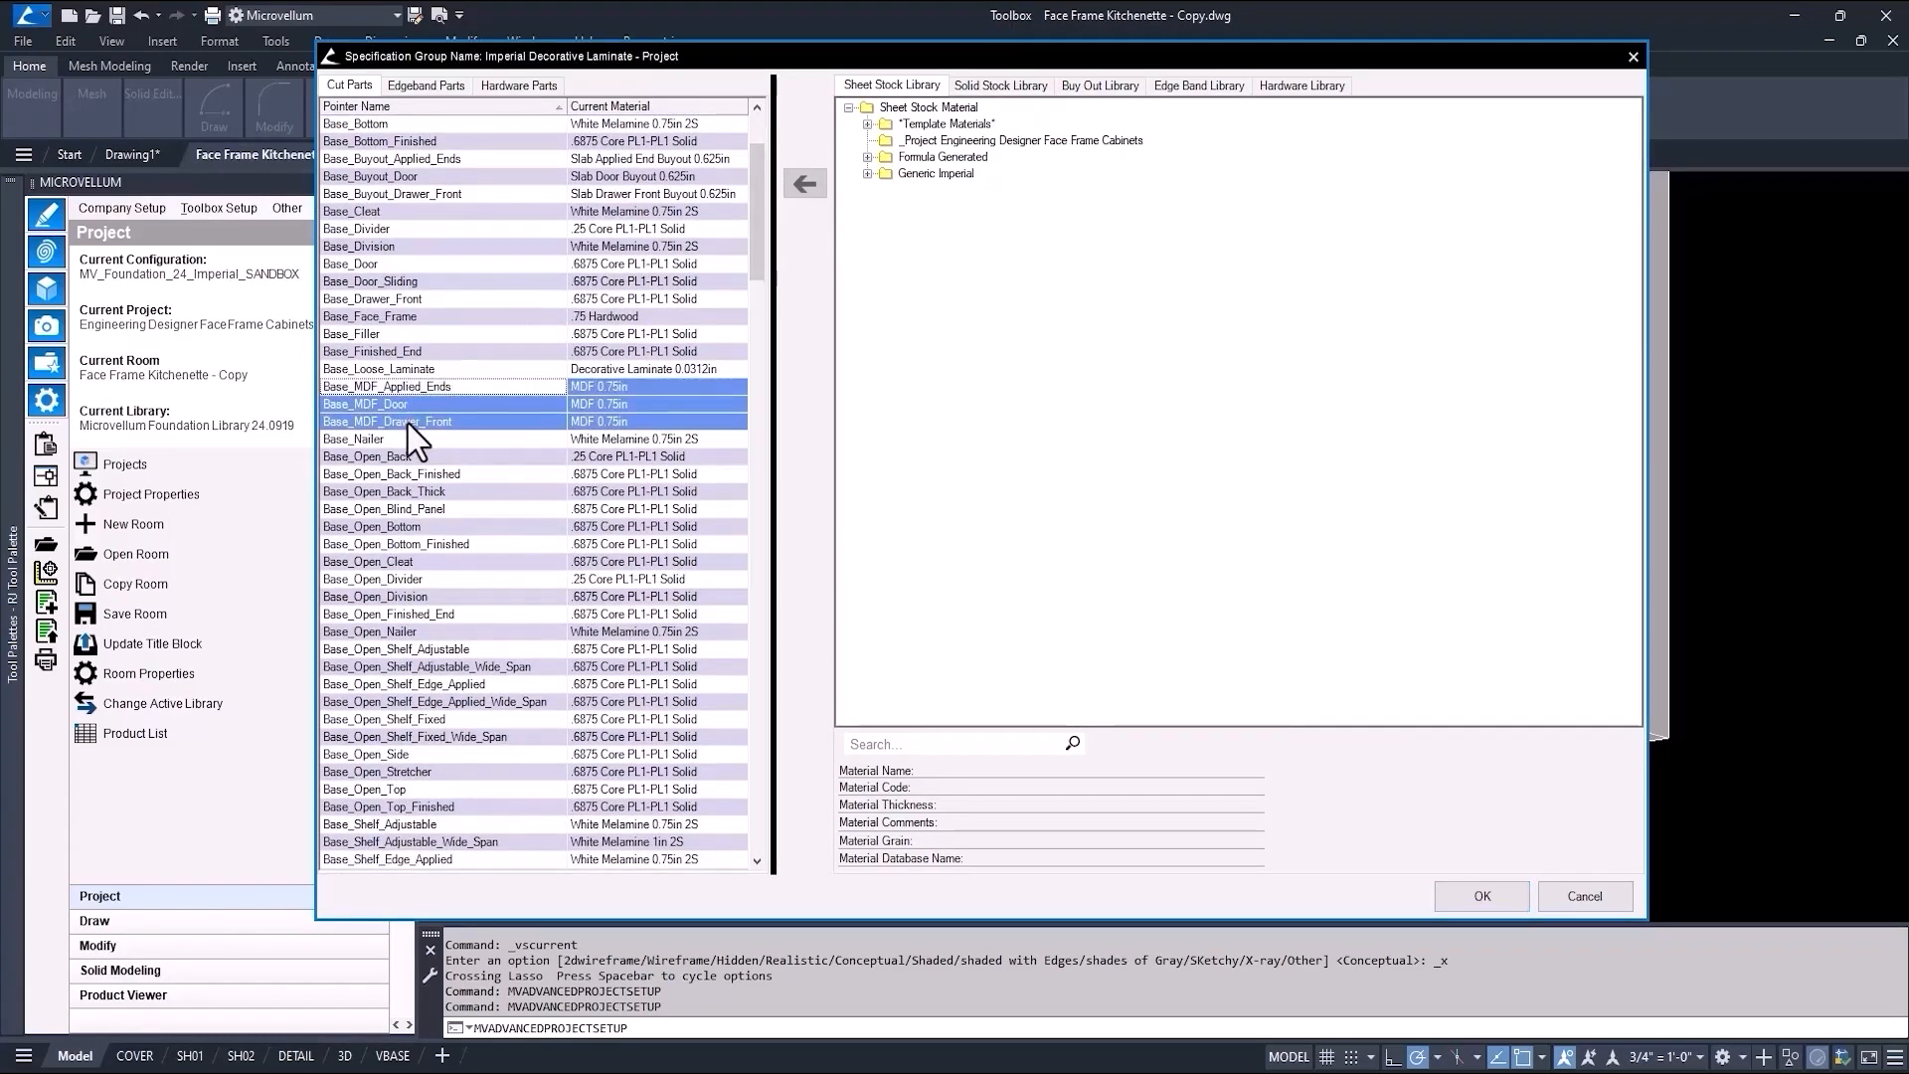
click(608, 106)
scroll(682, 497, down, 5)
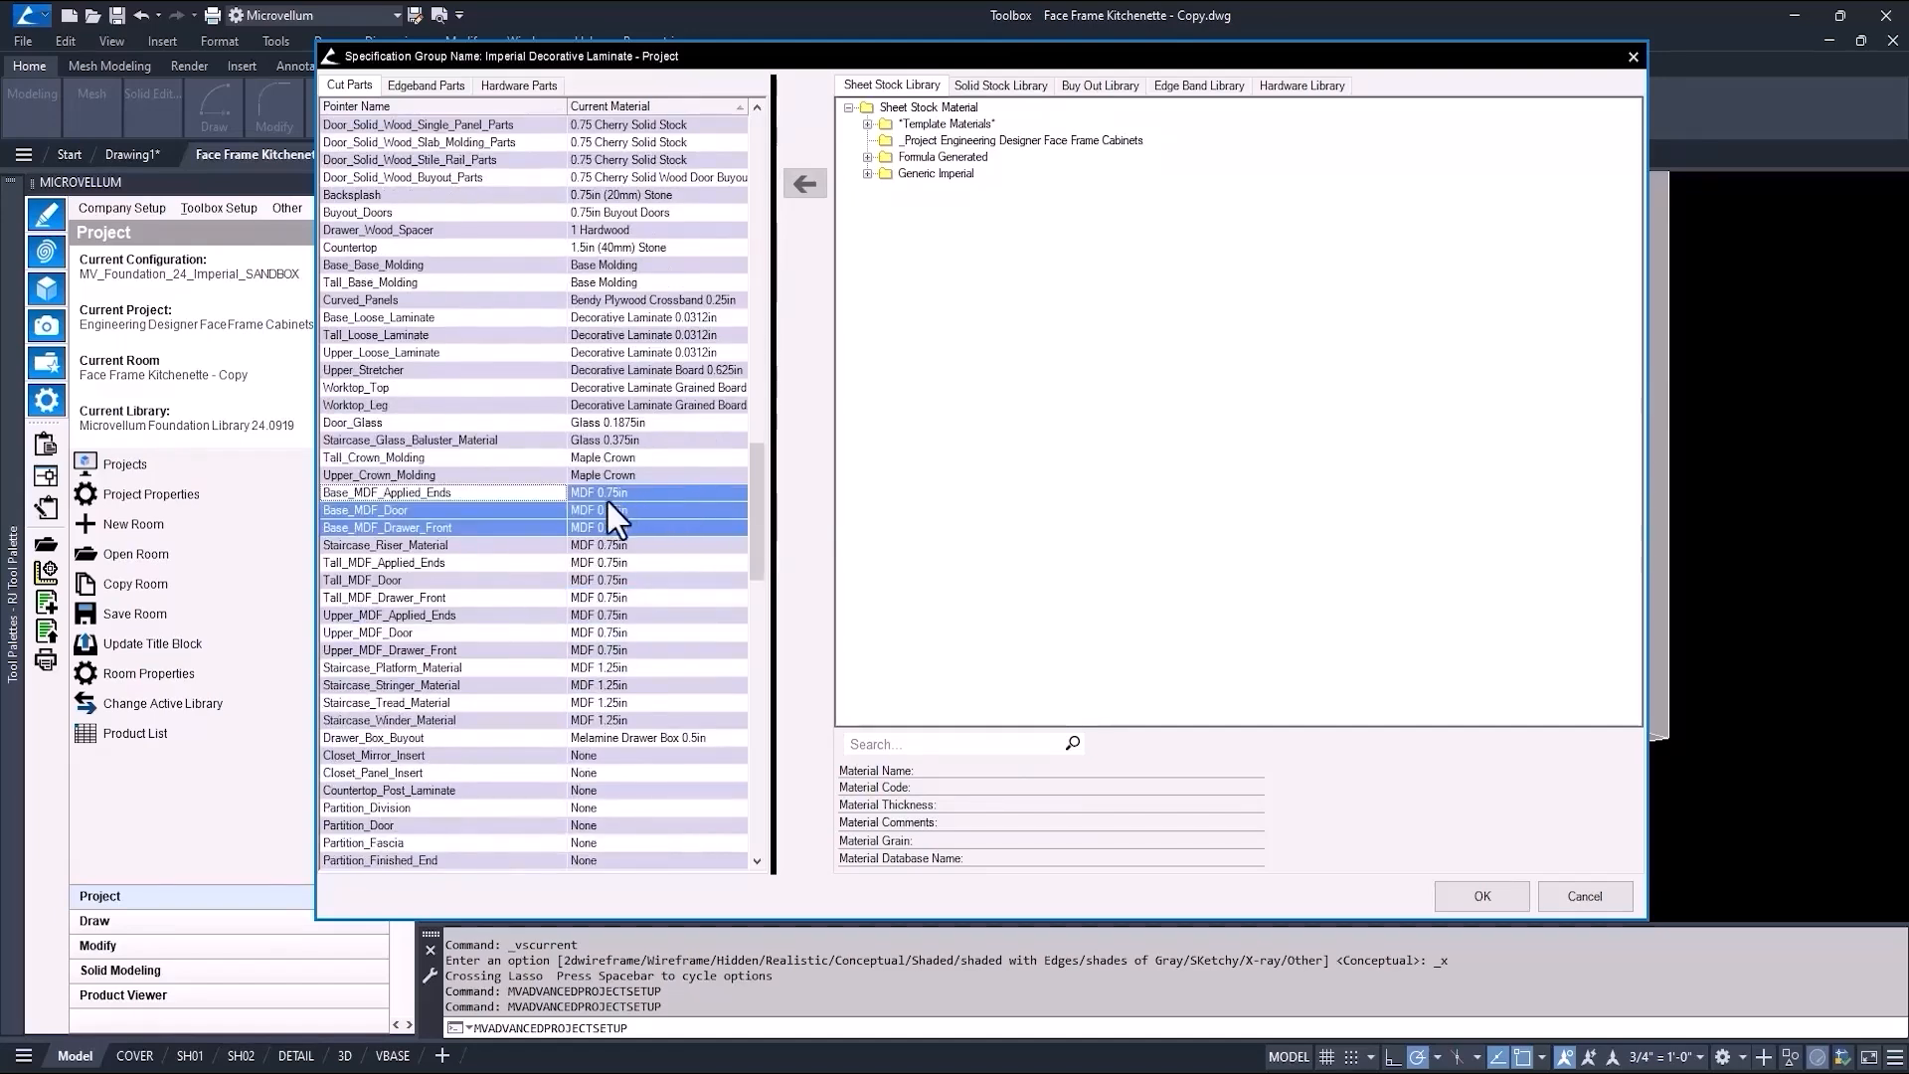
drag(421, 479, 426, 546)
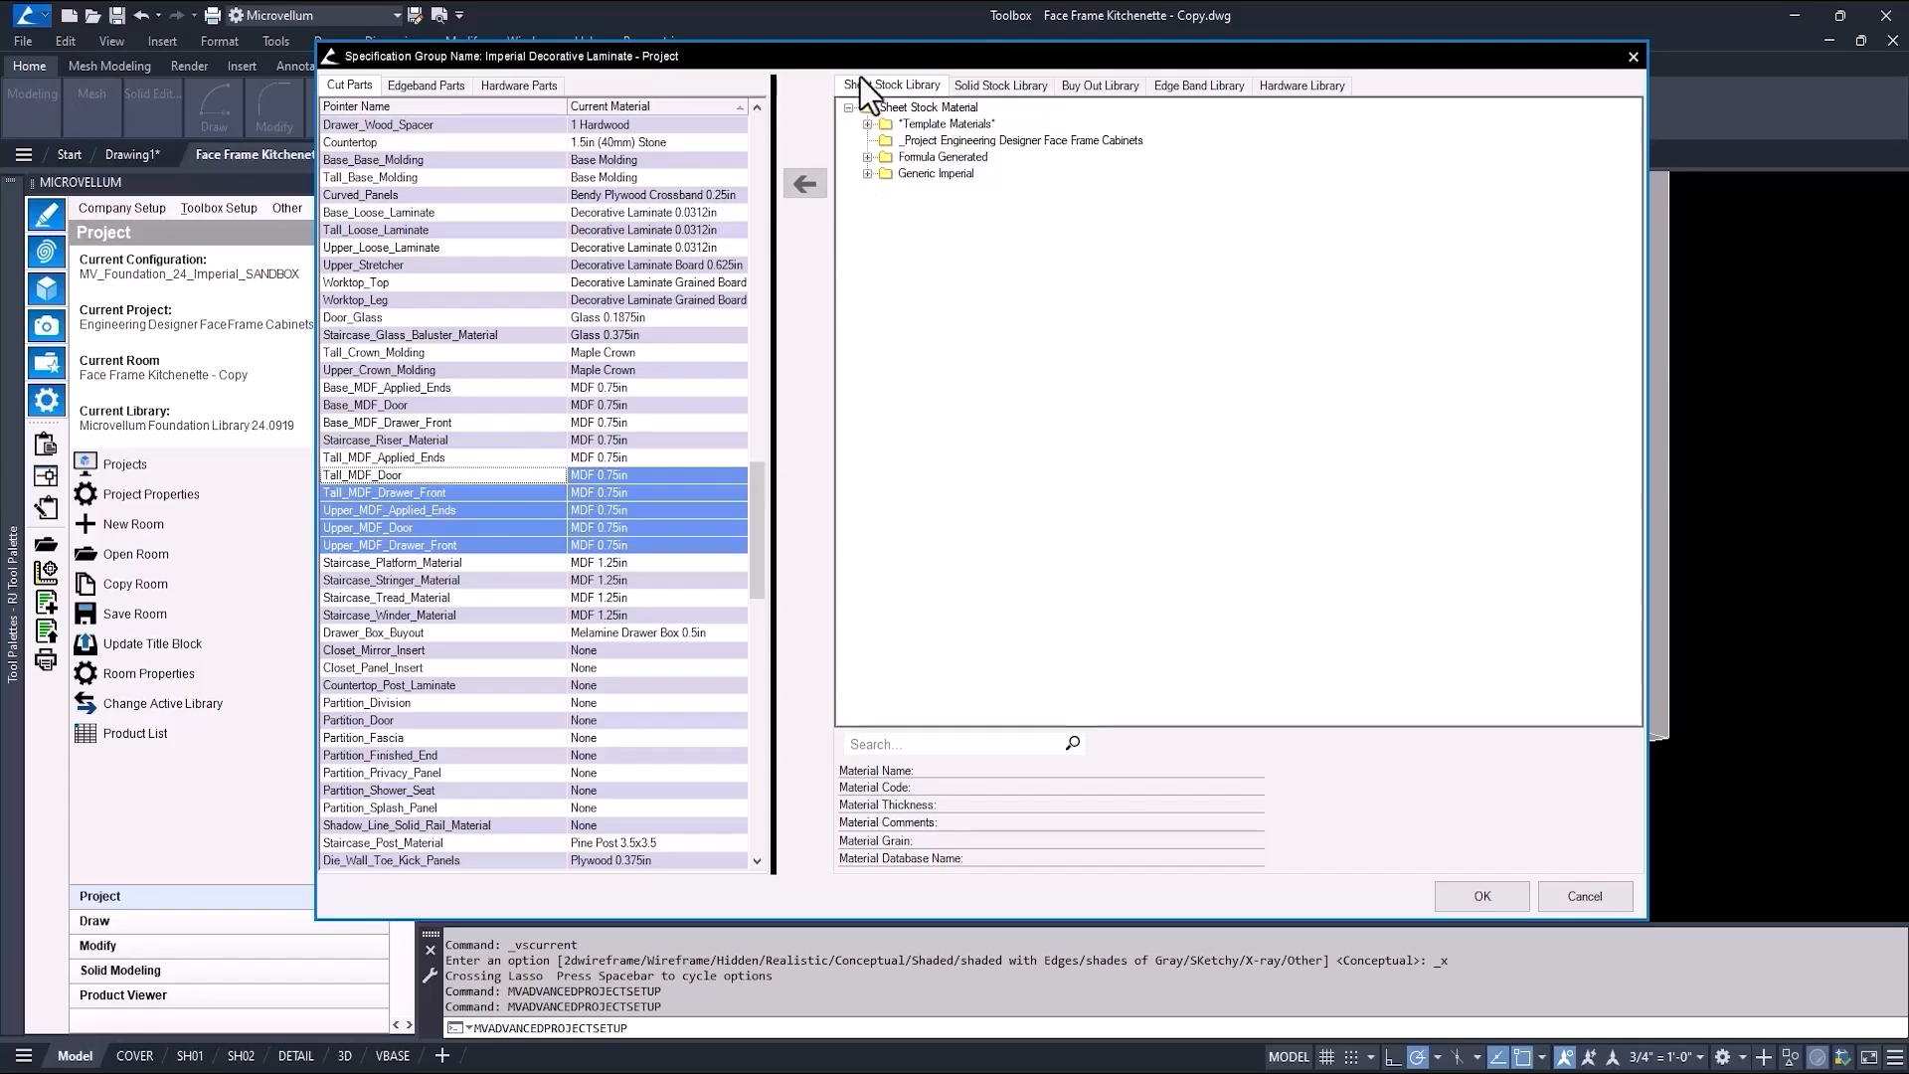
click(1483, 899)
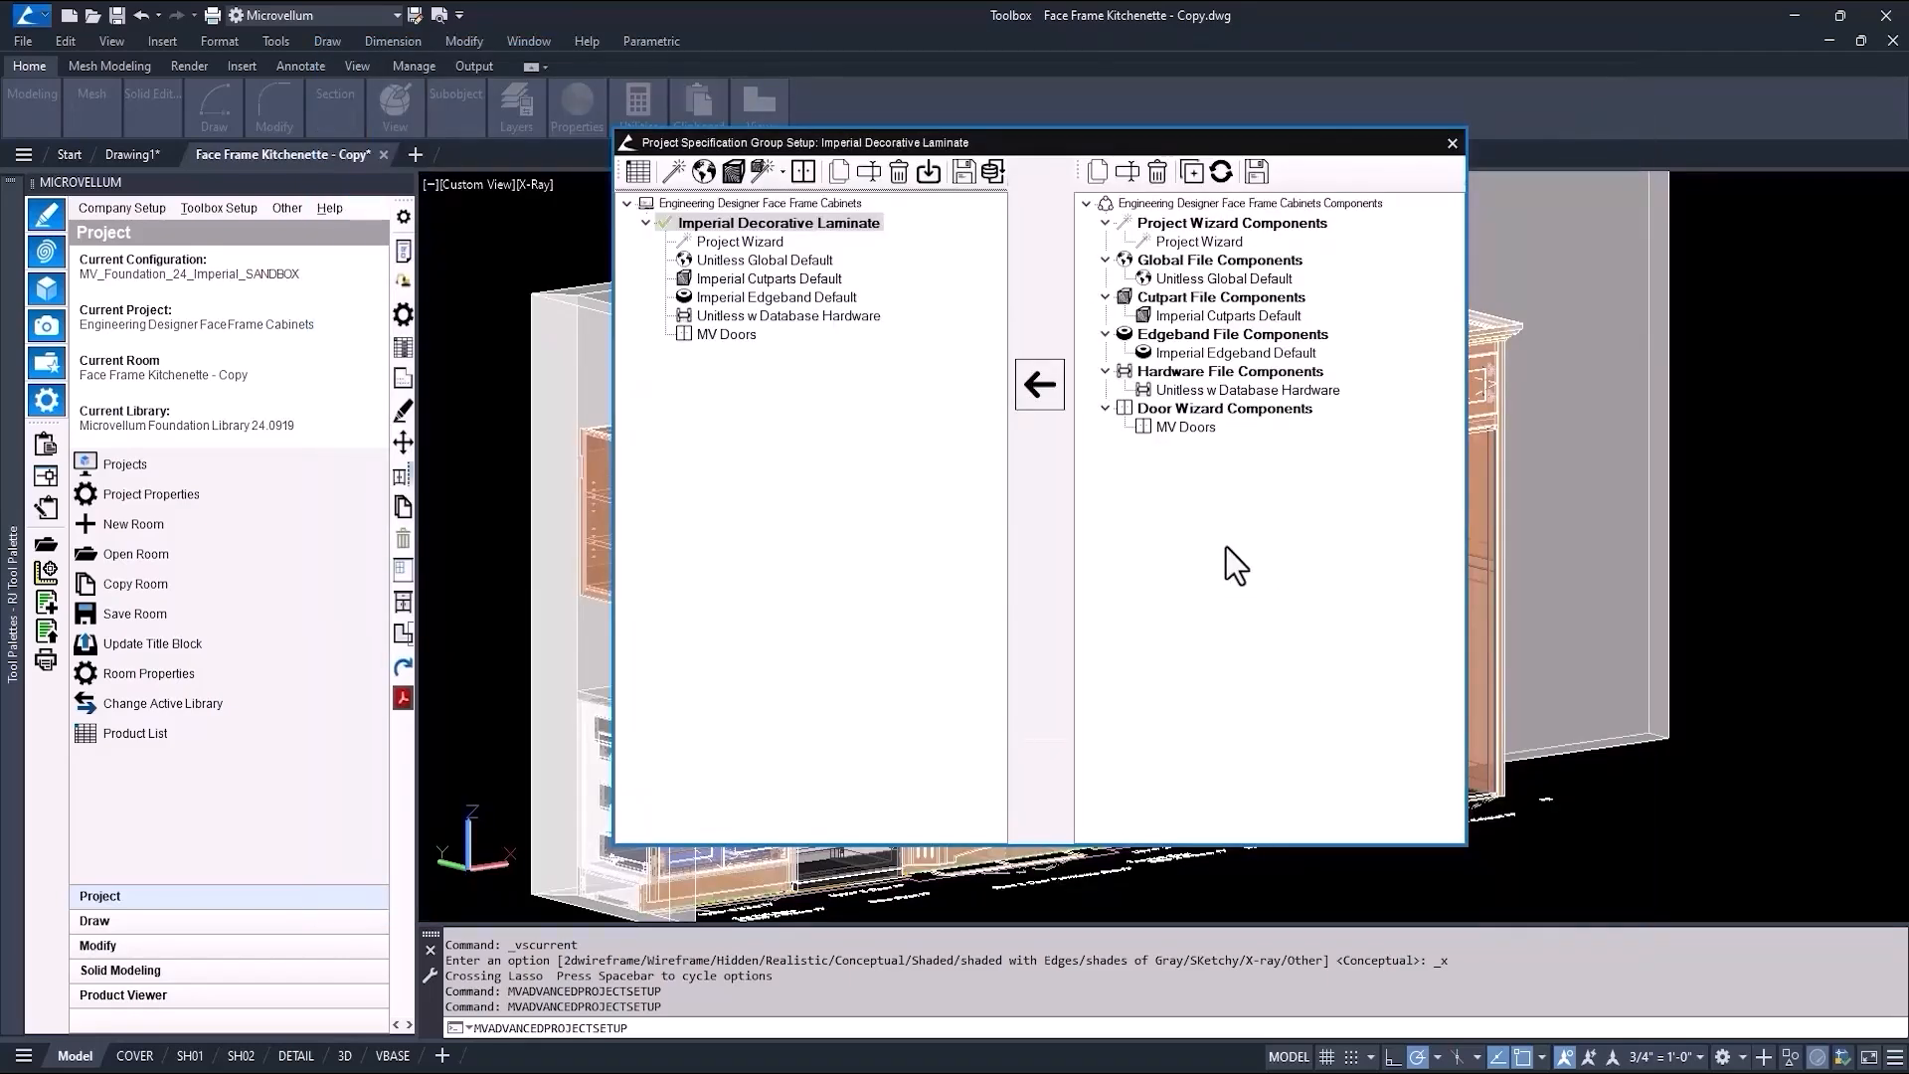
Examine the face frame hinges assigned to inset doors and inset doors option B, and browse the Blum hardware materials.
click(784, 171)
click(785, 239)
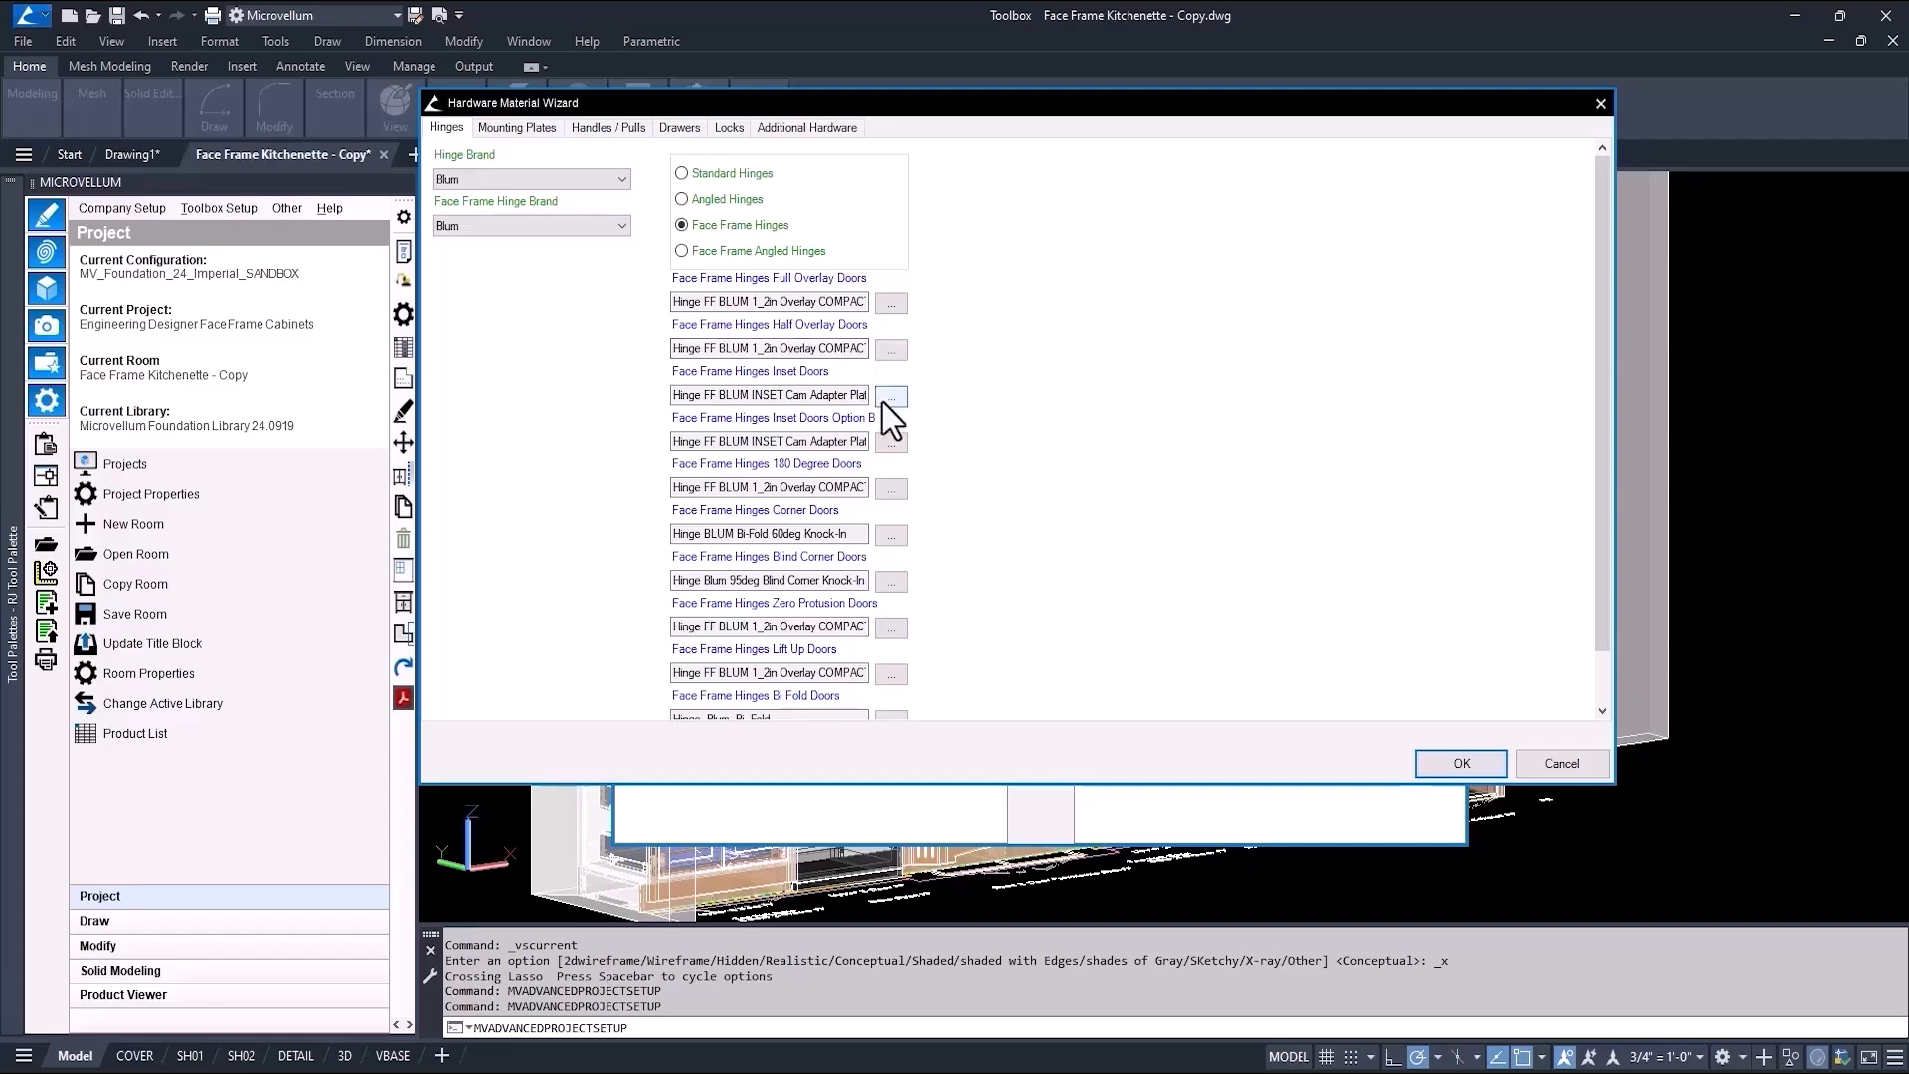
click(786, 394)
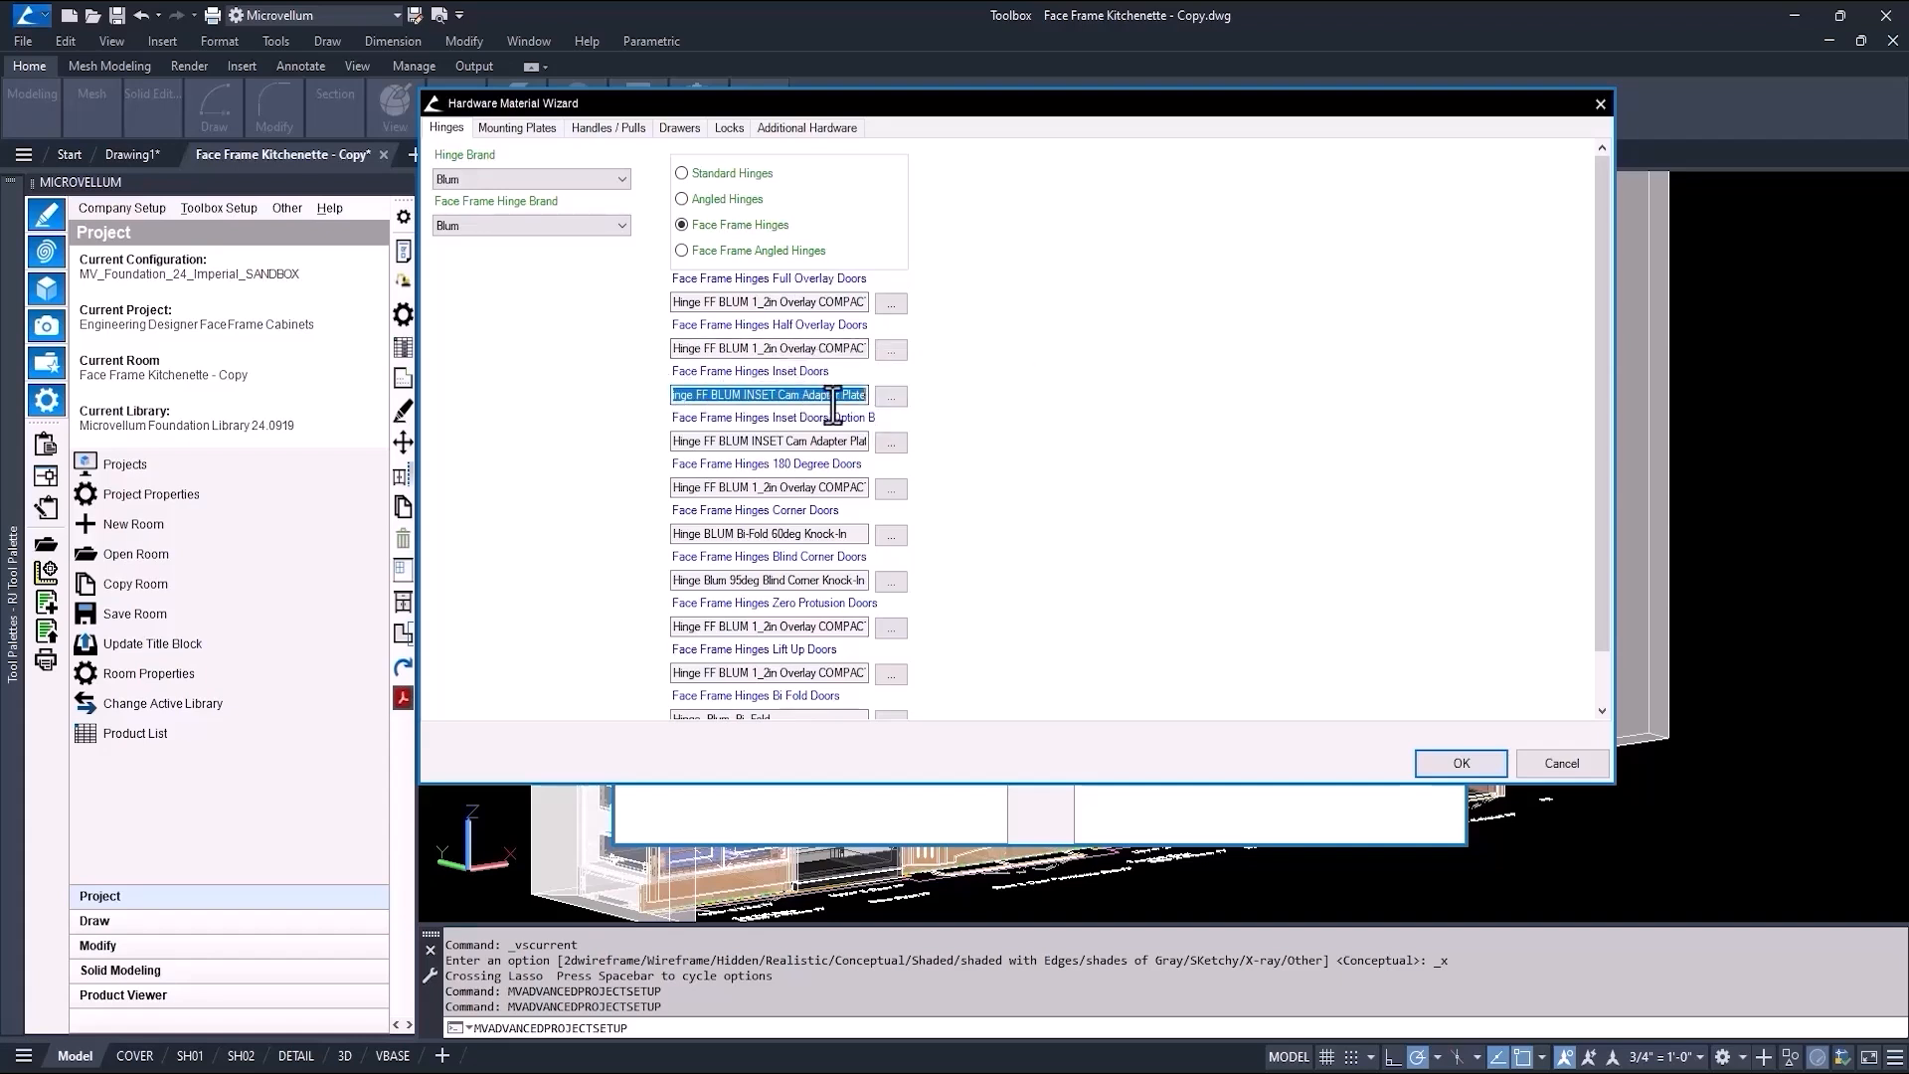
click(683, 442)
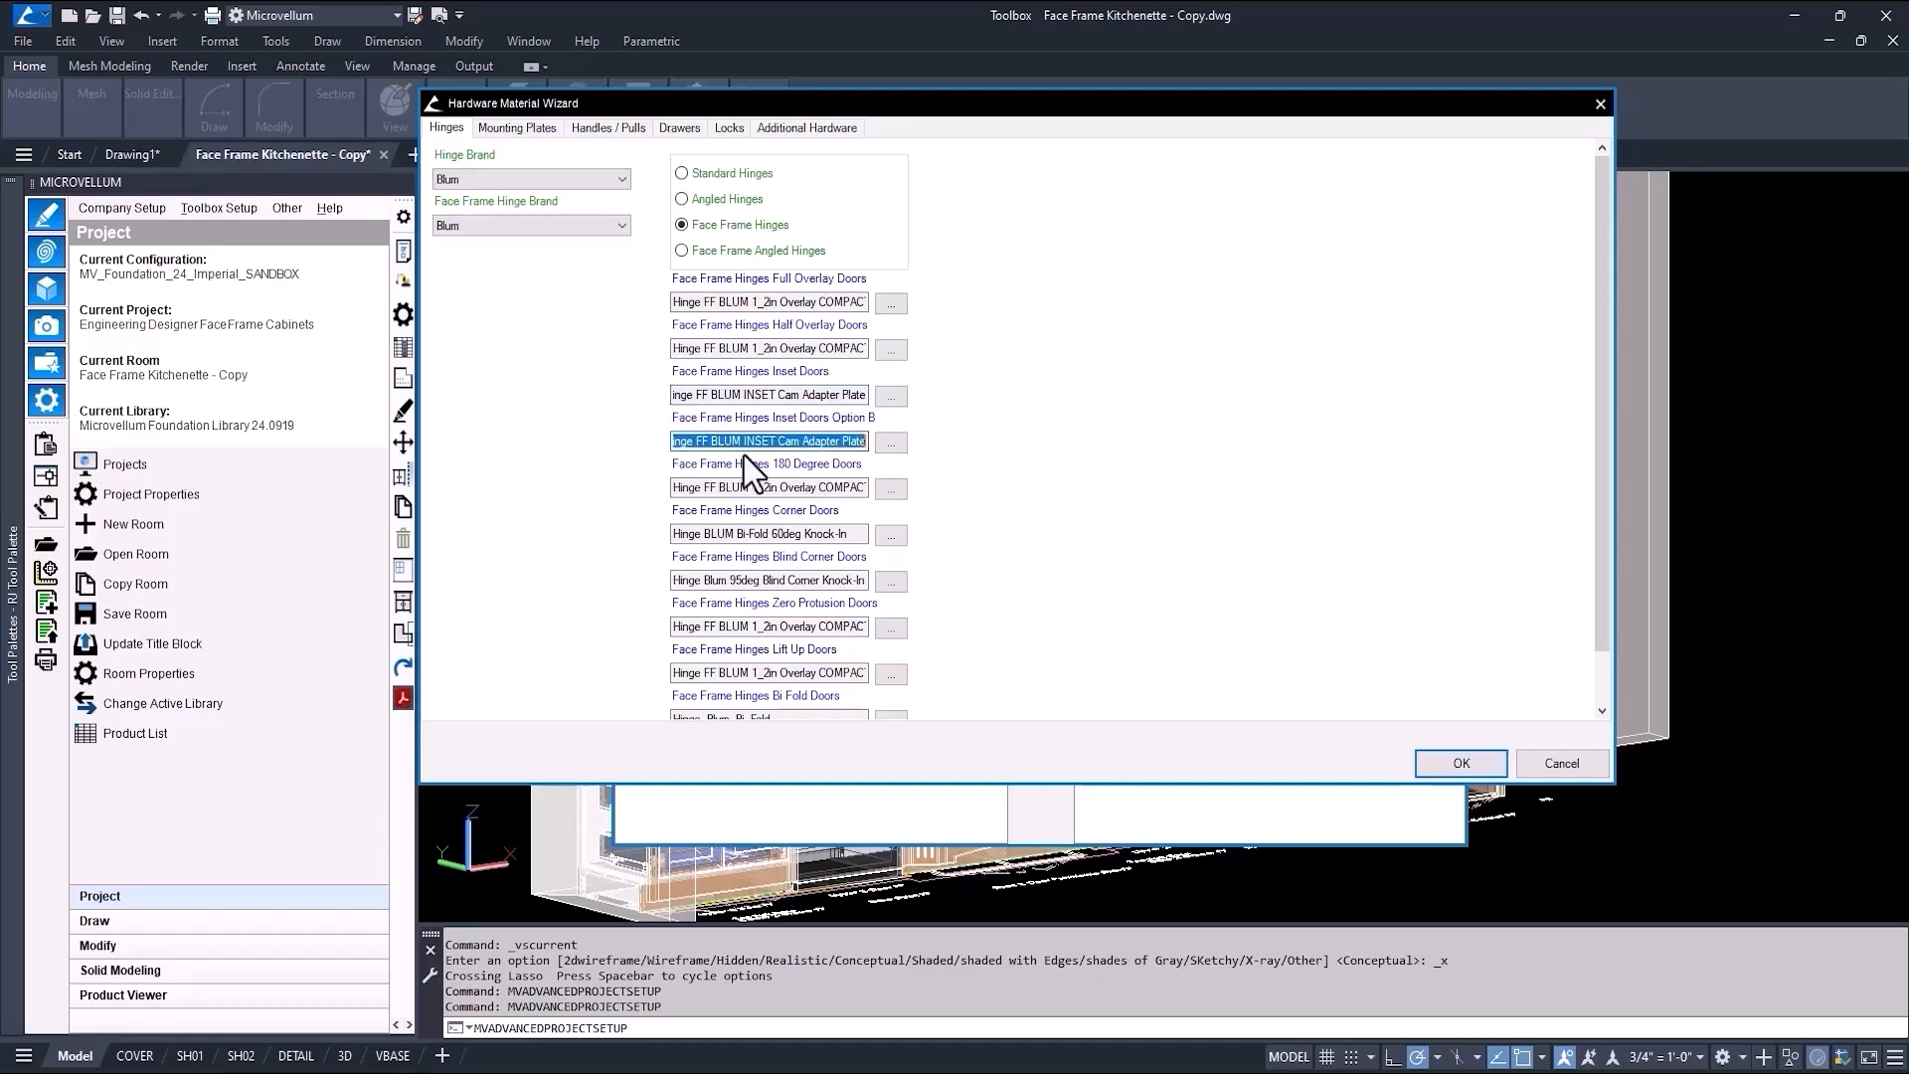
click(892, 402)
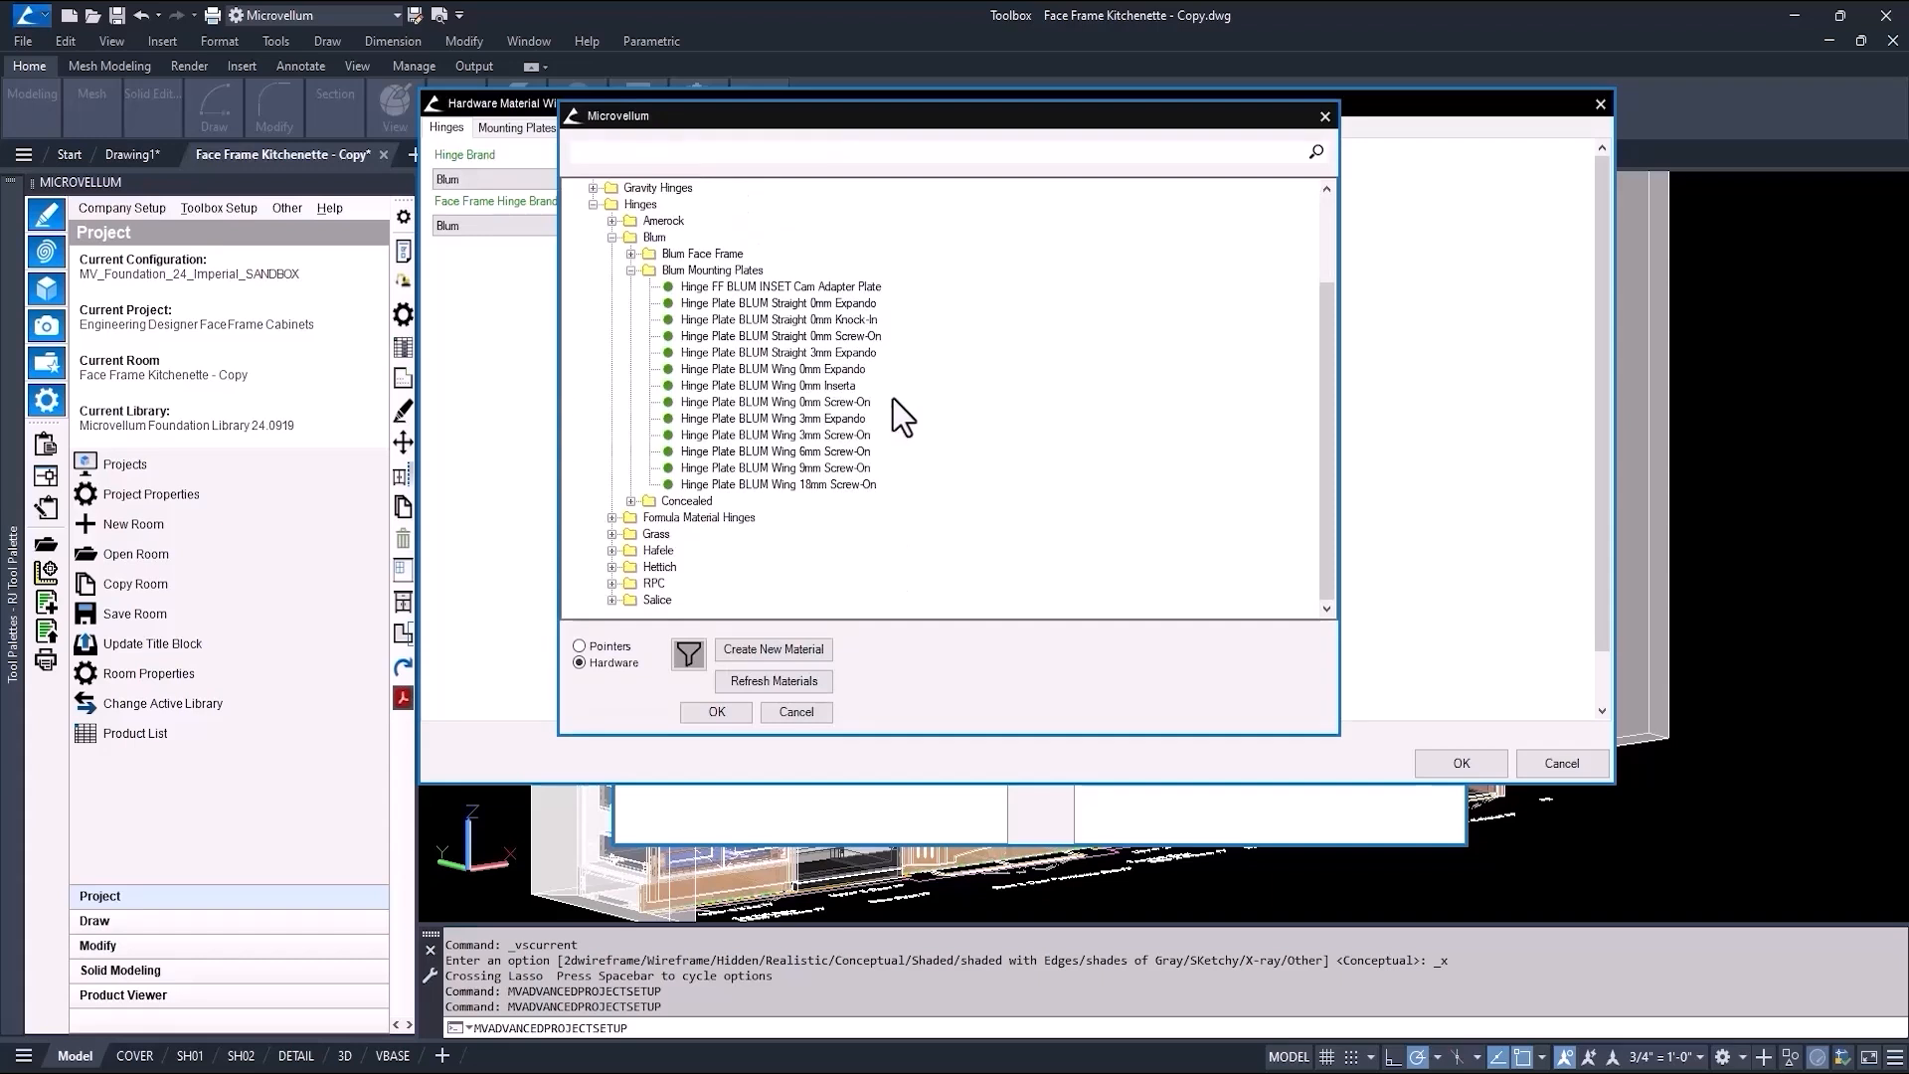
click(797, 711)
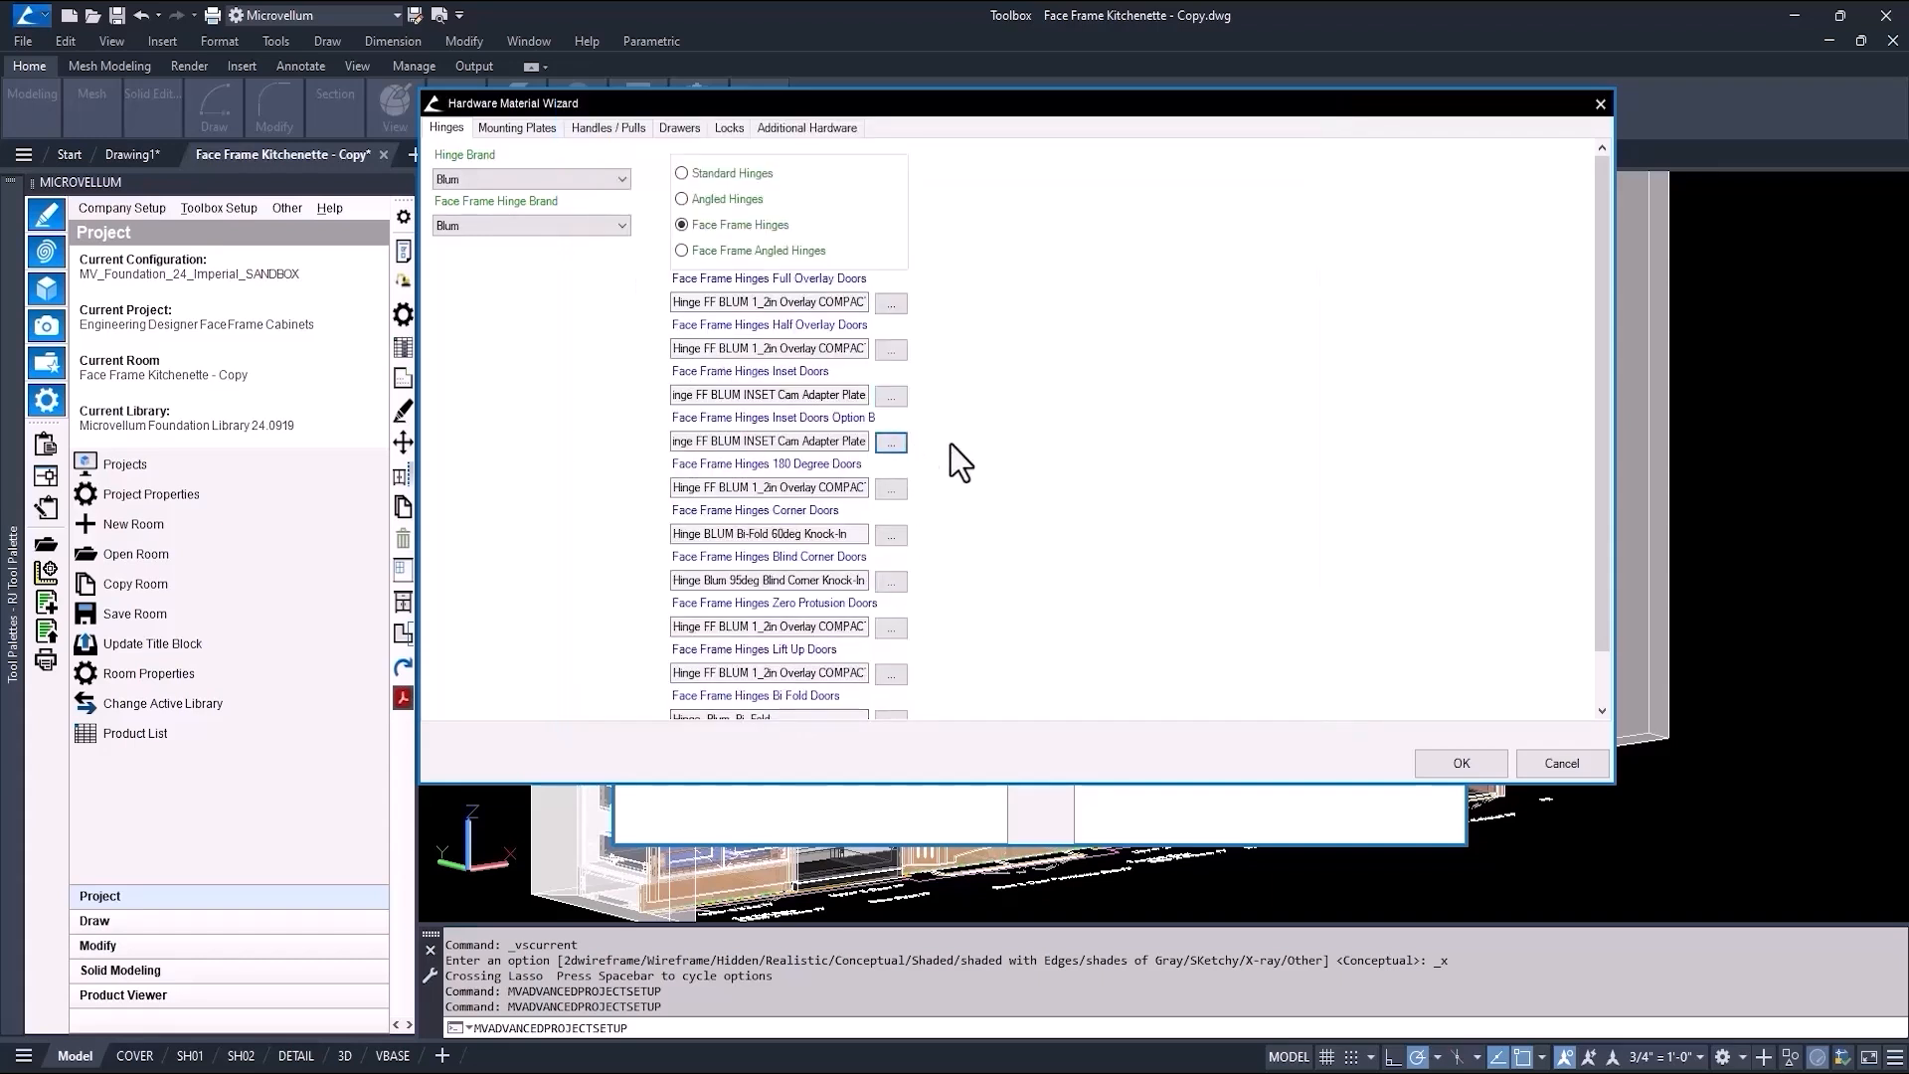
Review the face frame standard hinge plate assignments, and close the hardware wizard and the specification group setup.
click(527, 128)
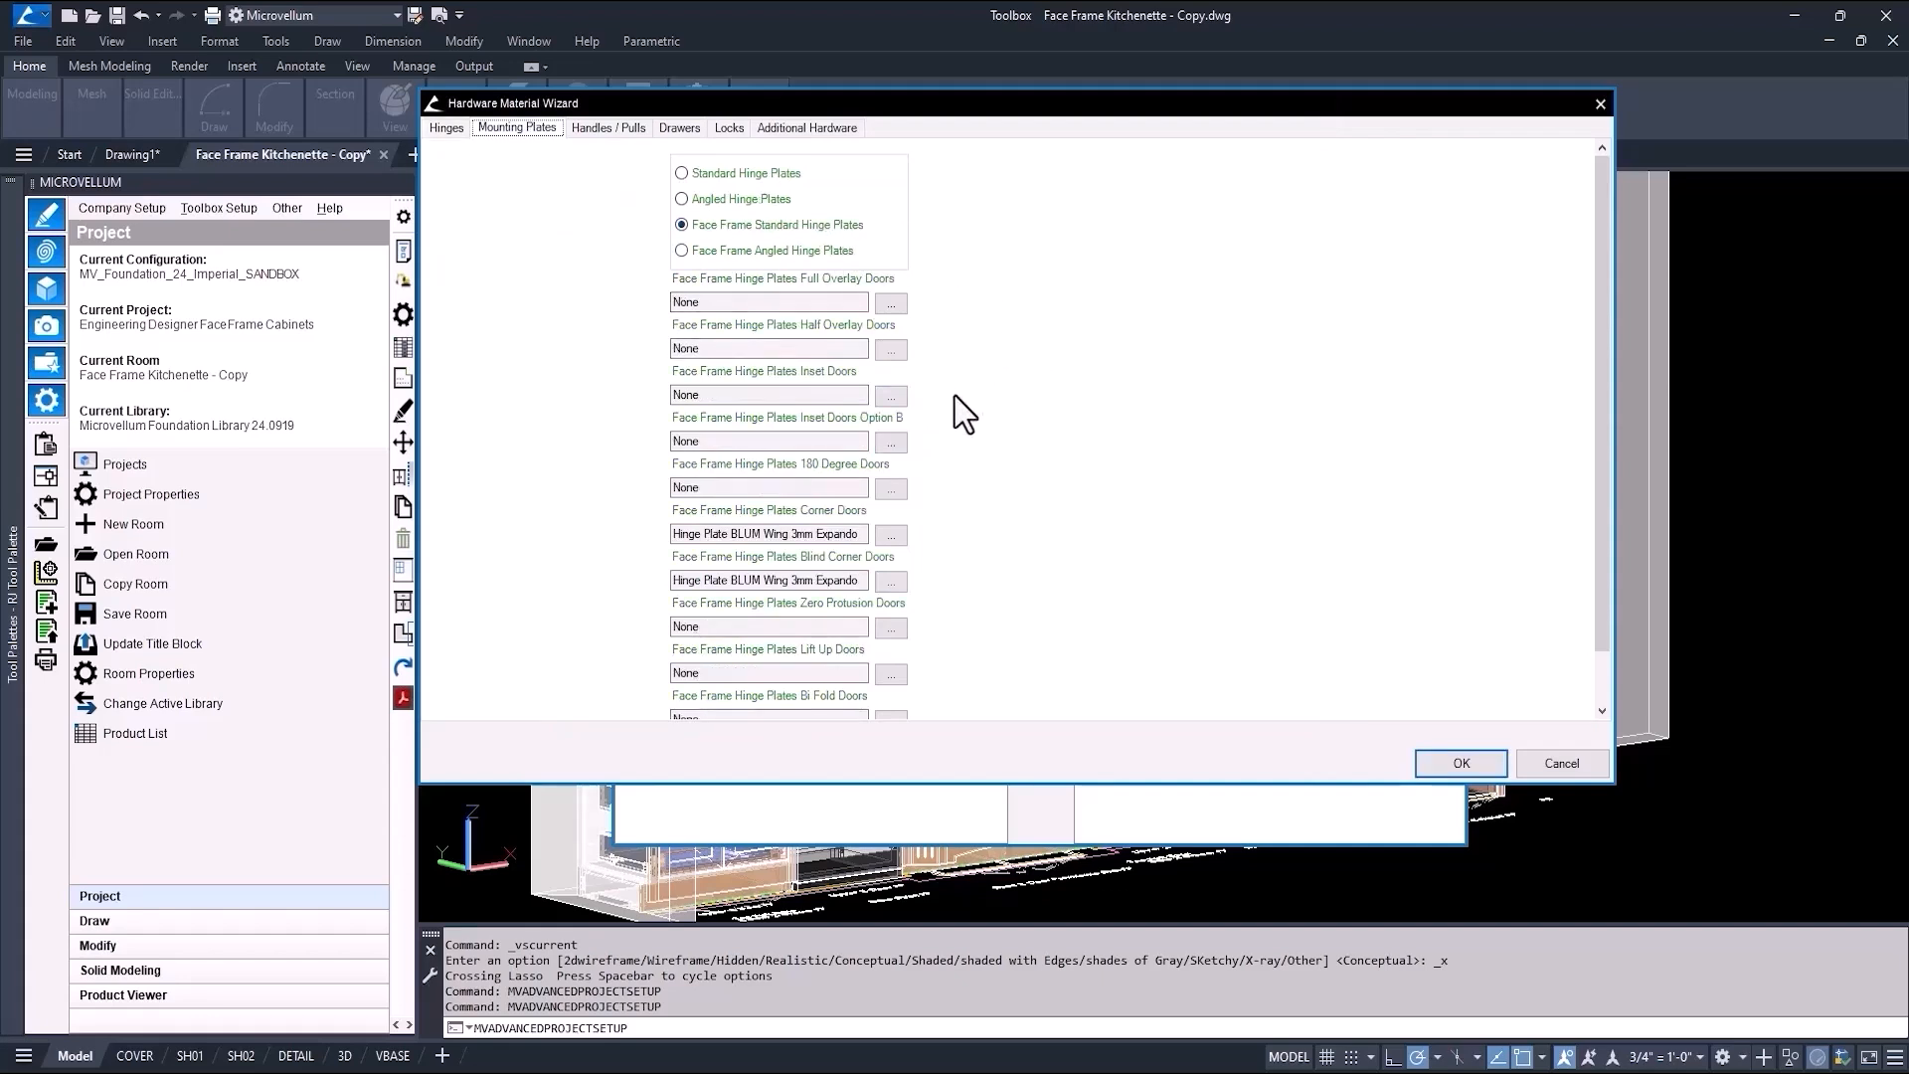
click(1441, 763)
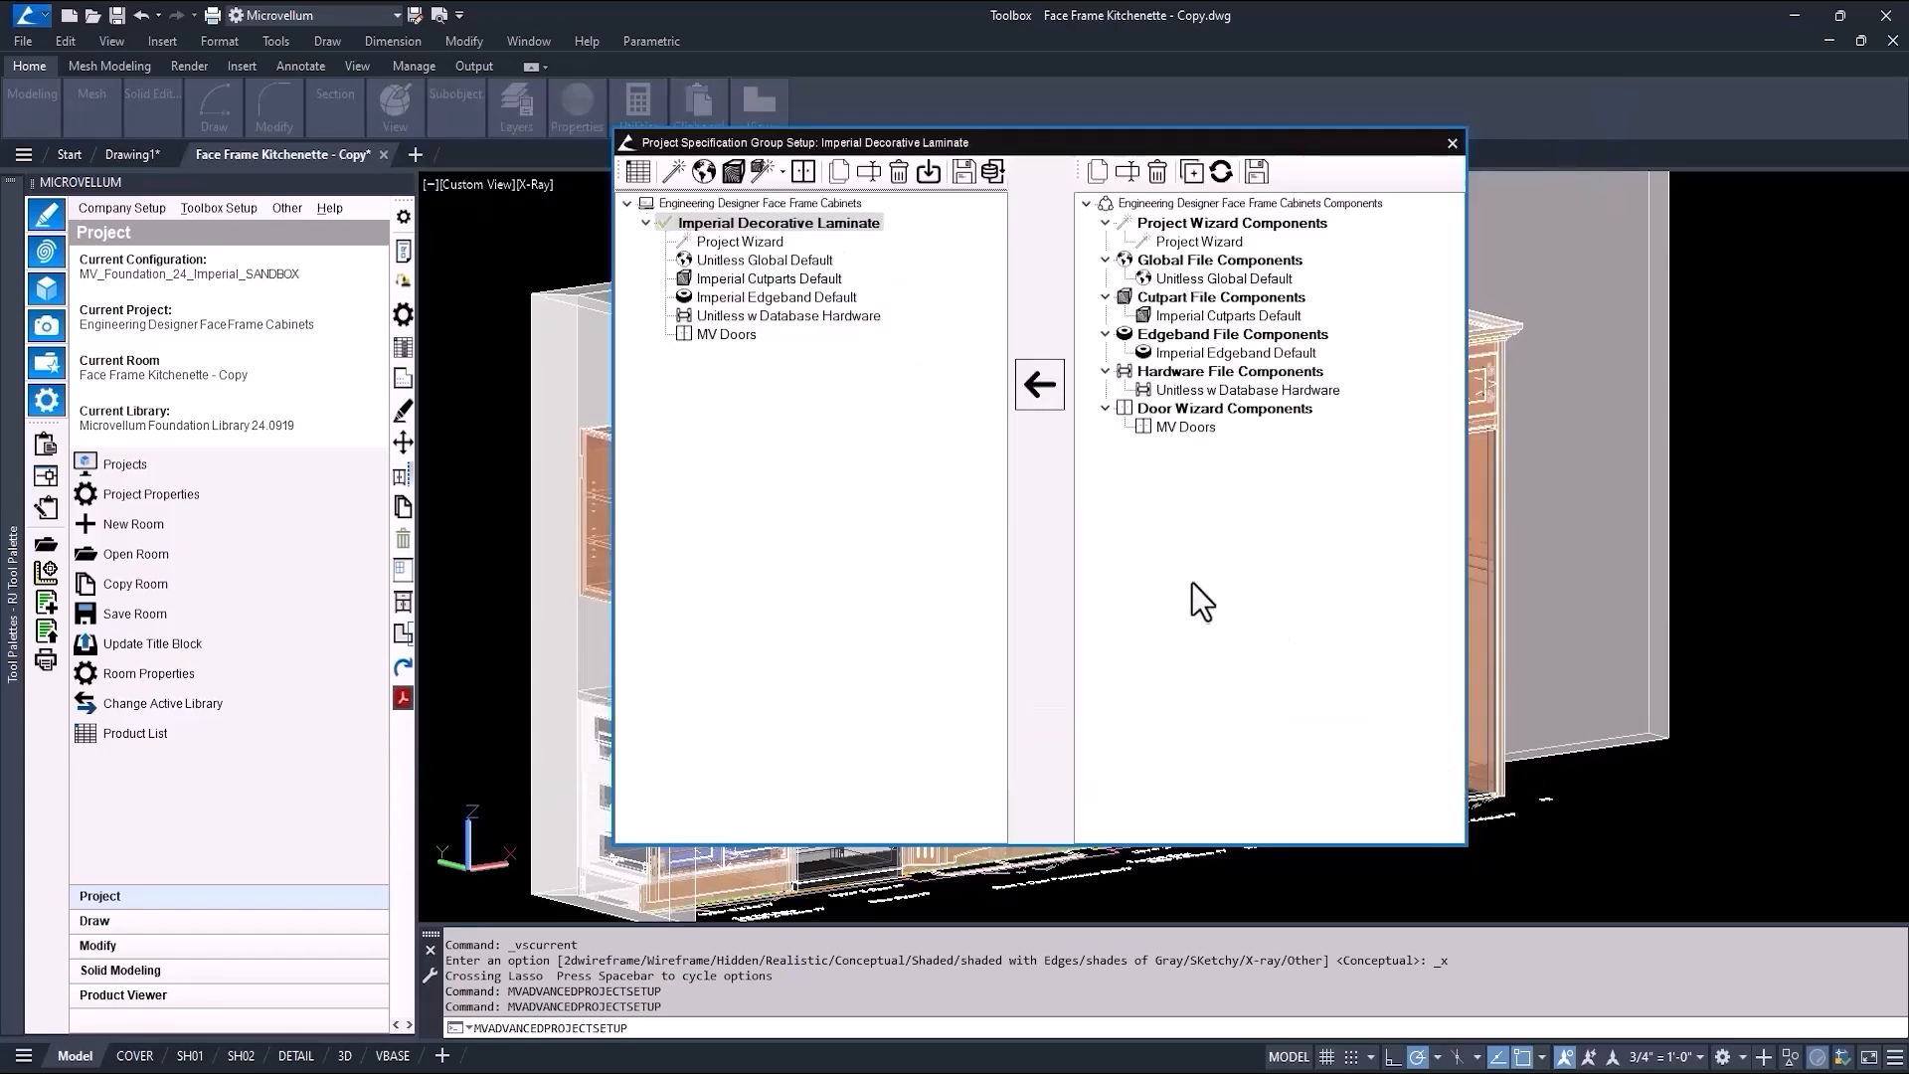
click(1452, 142)
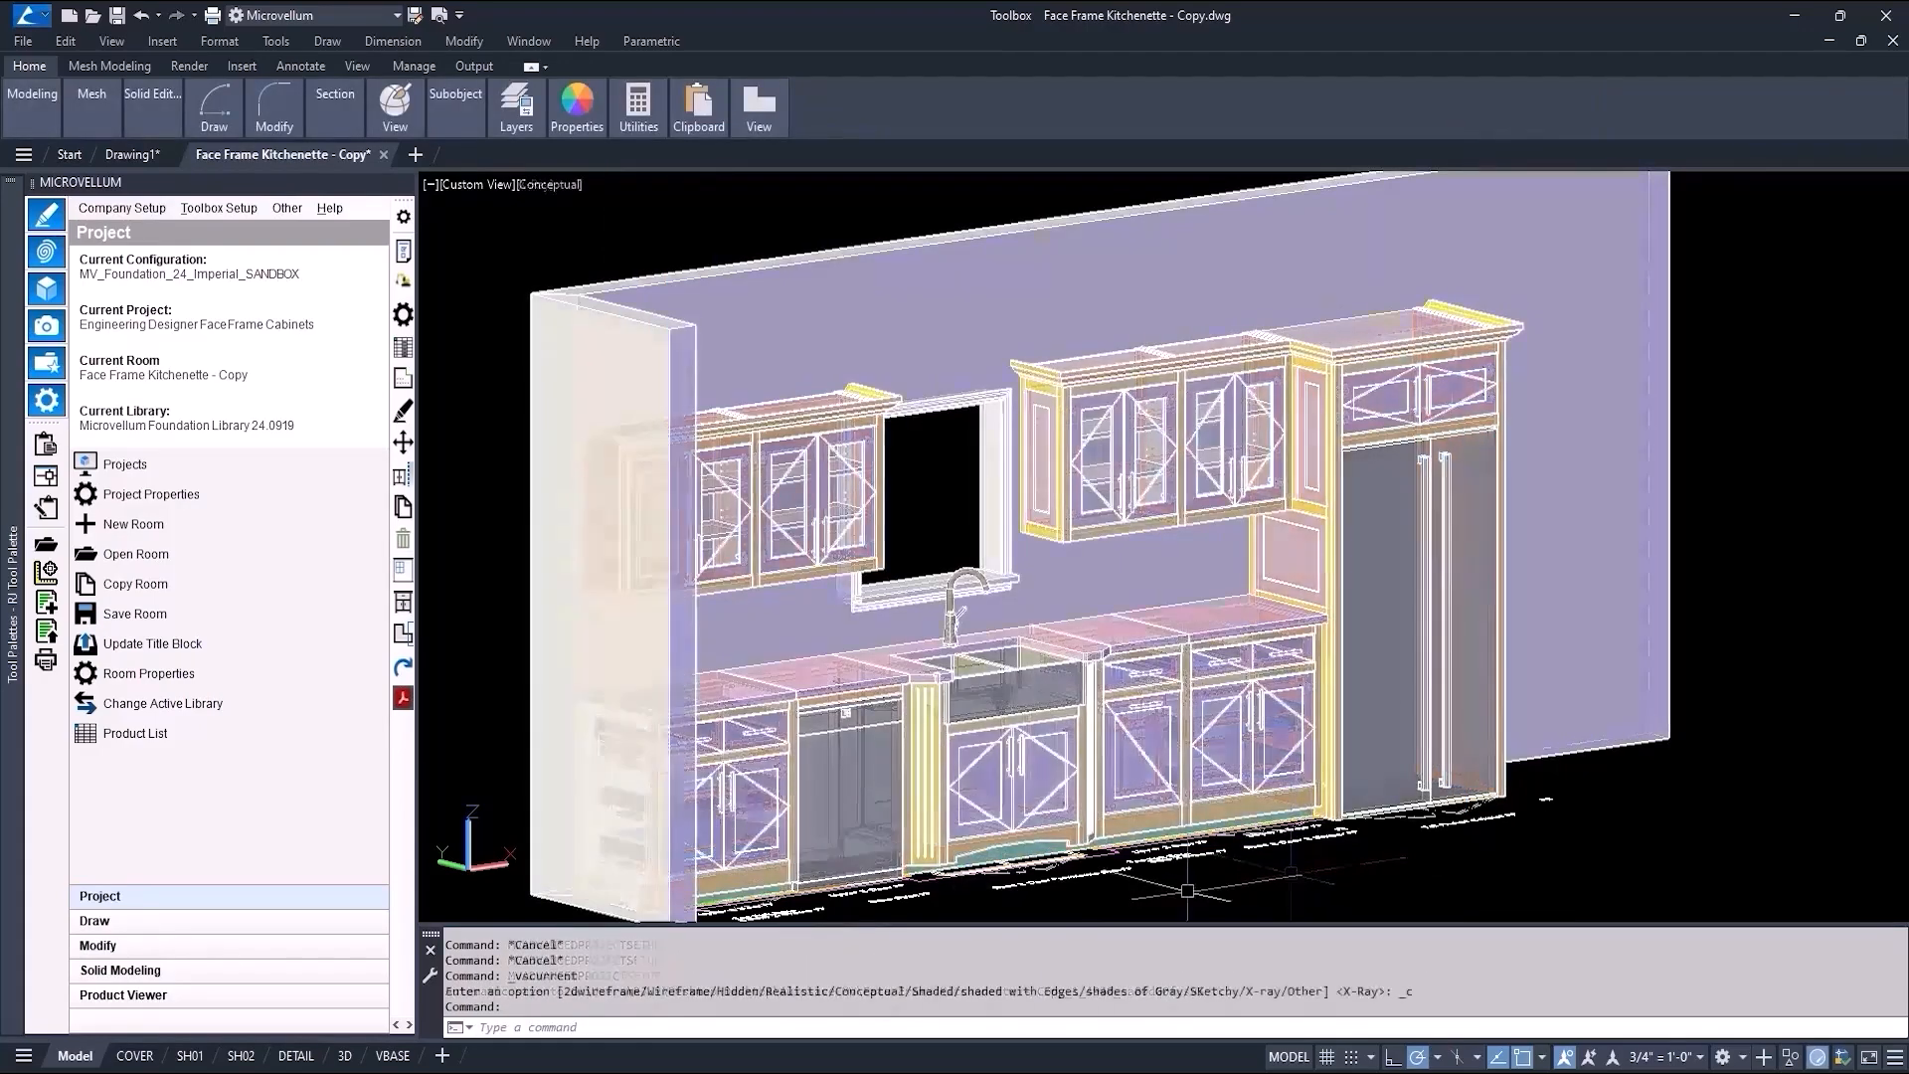
Review the material options of the 2-door farmhouse sink base cabinet, and close its prompts without saving.
shift+middle_drag(1192, 903, 994, 890)
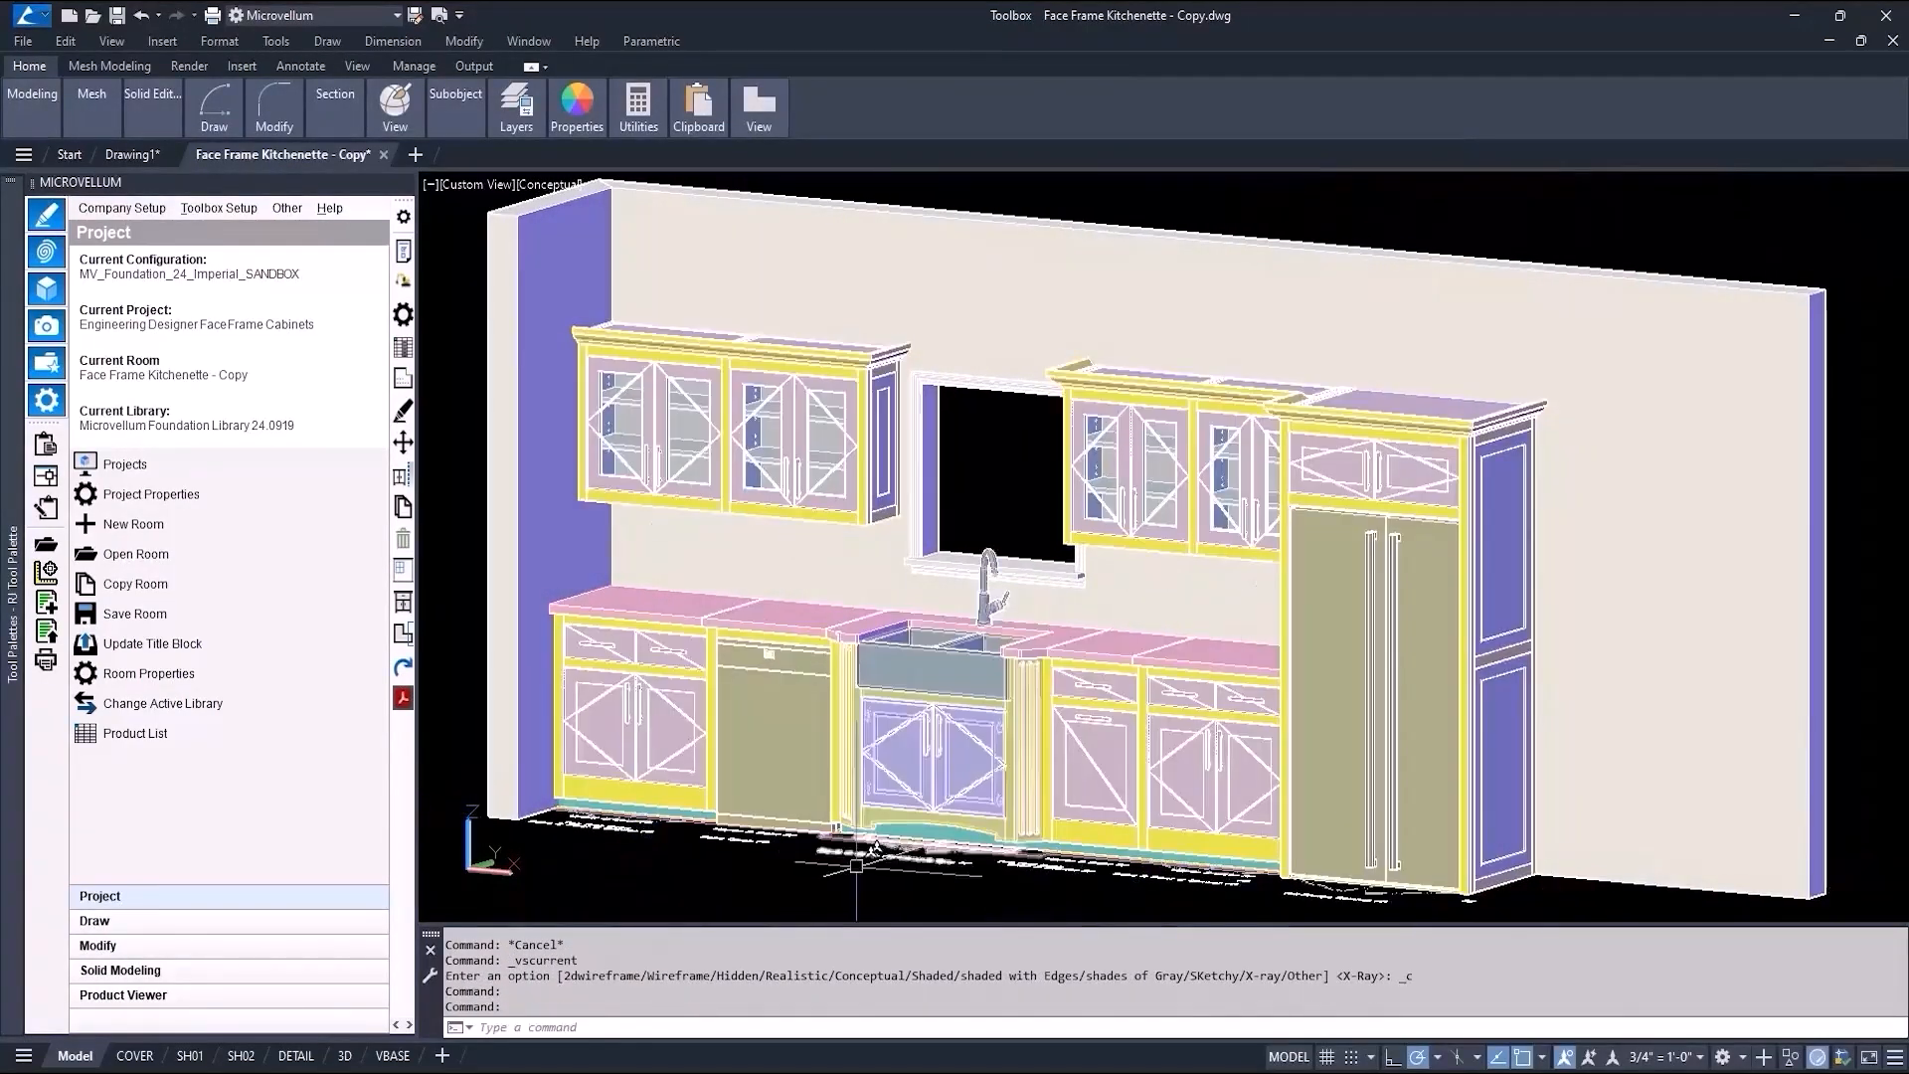
scroll(881, 884, up, 5)
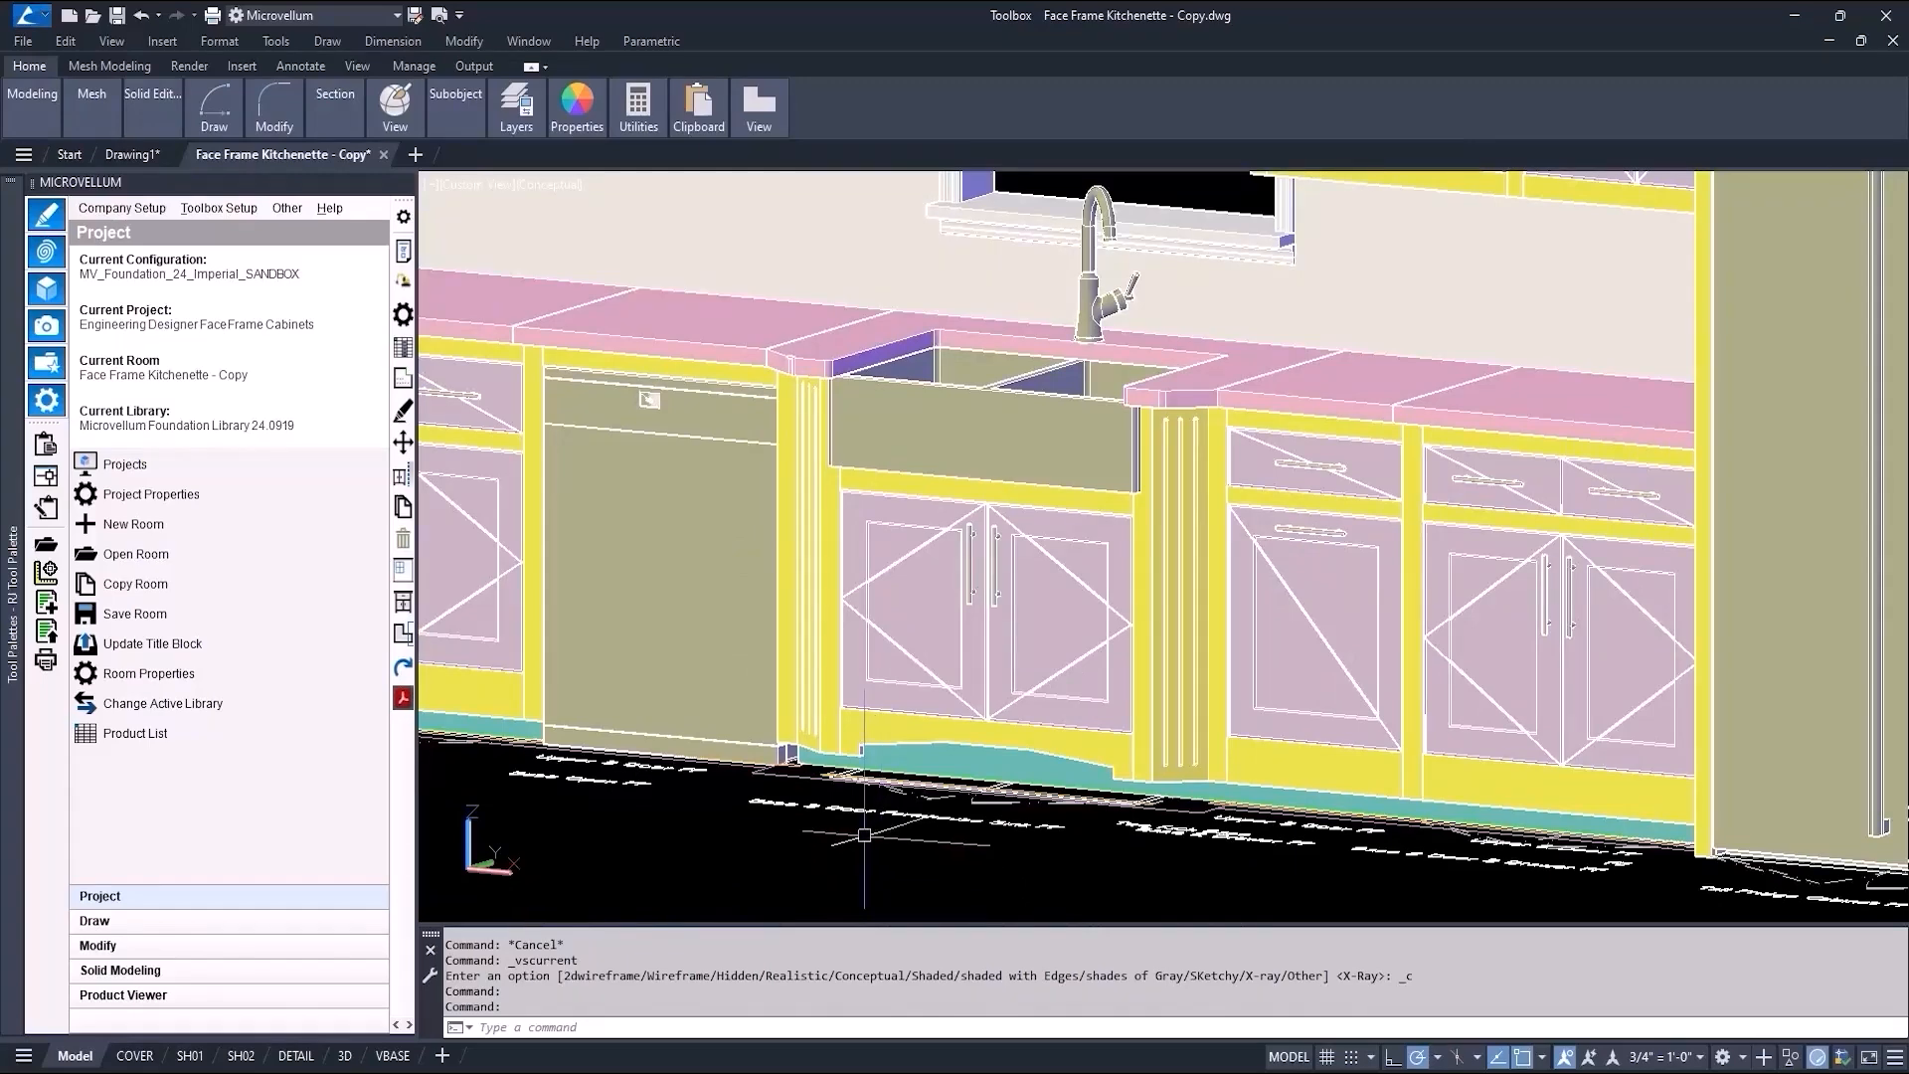
click(405, 250)
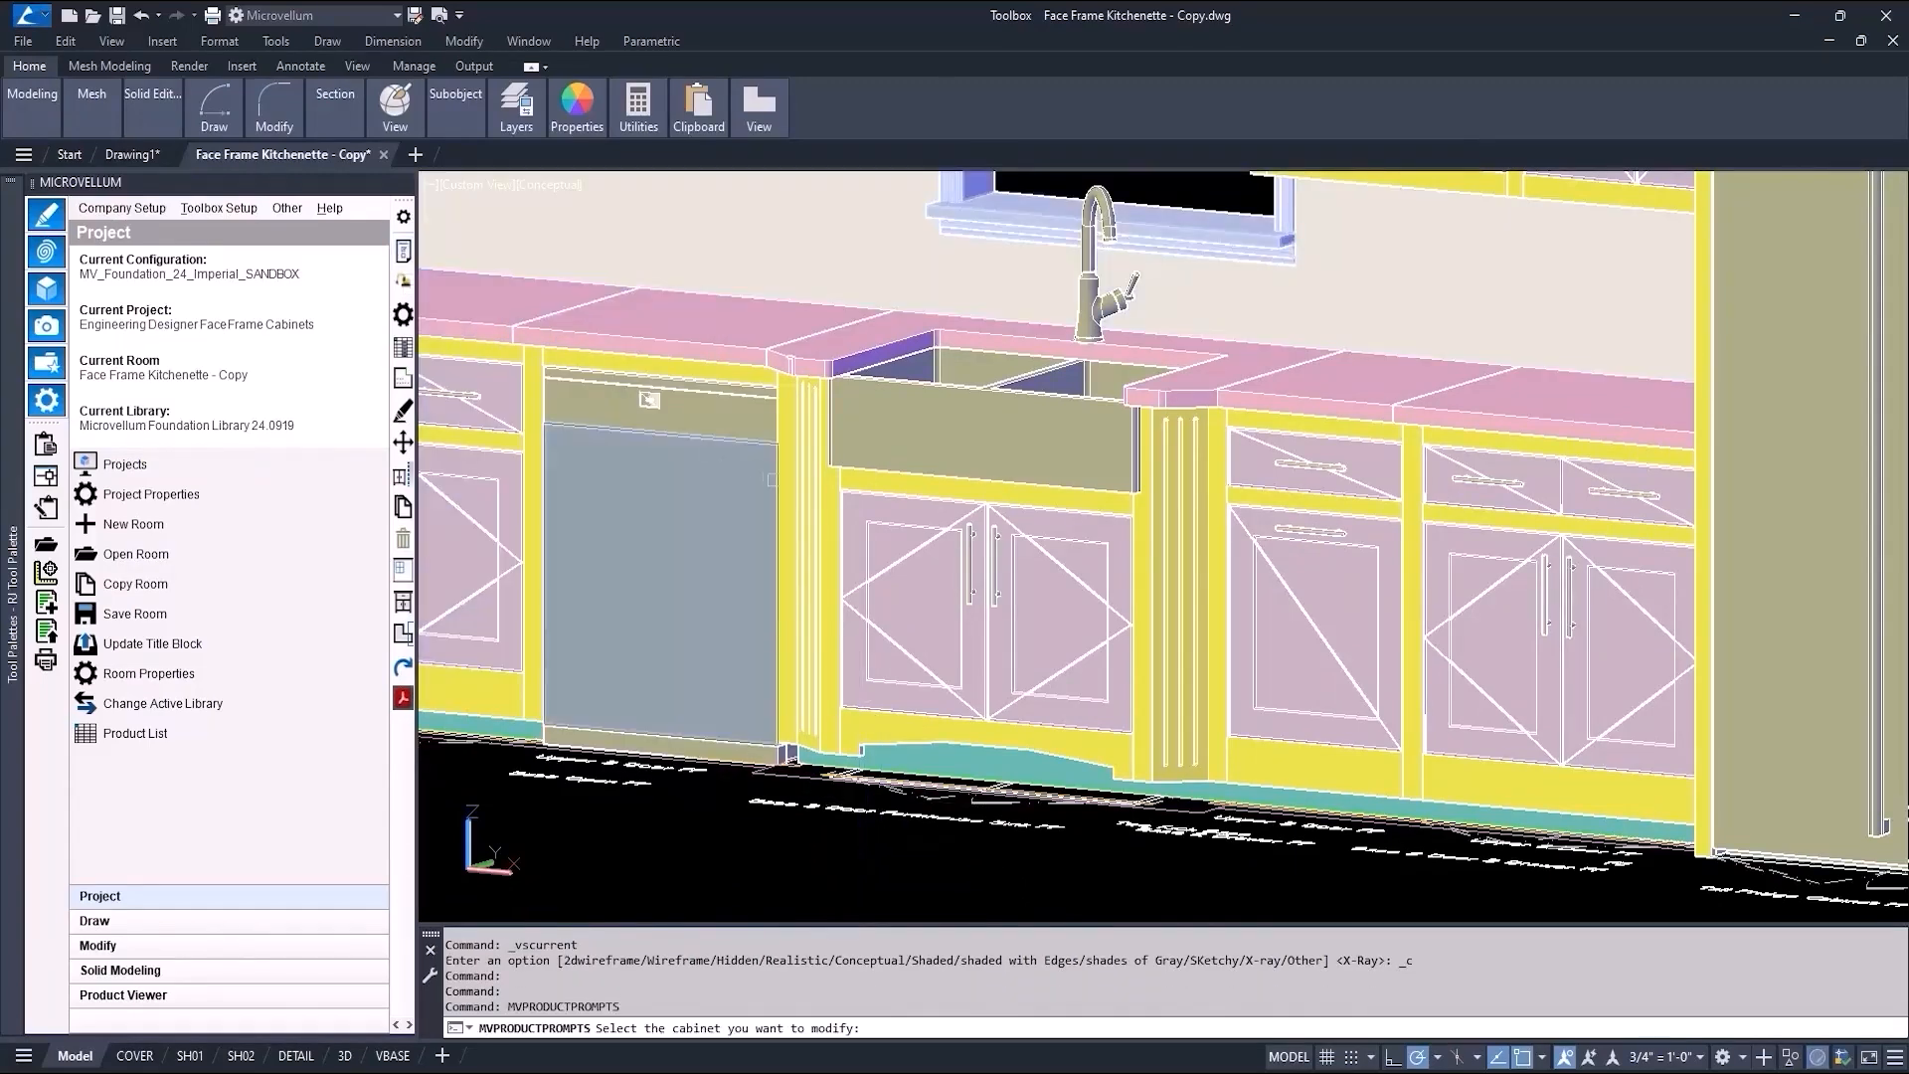
click(910, 597)
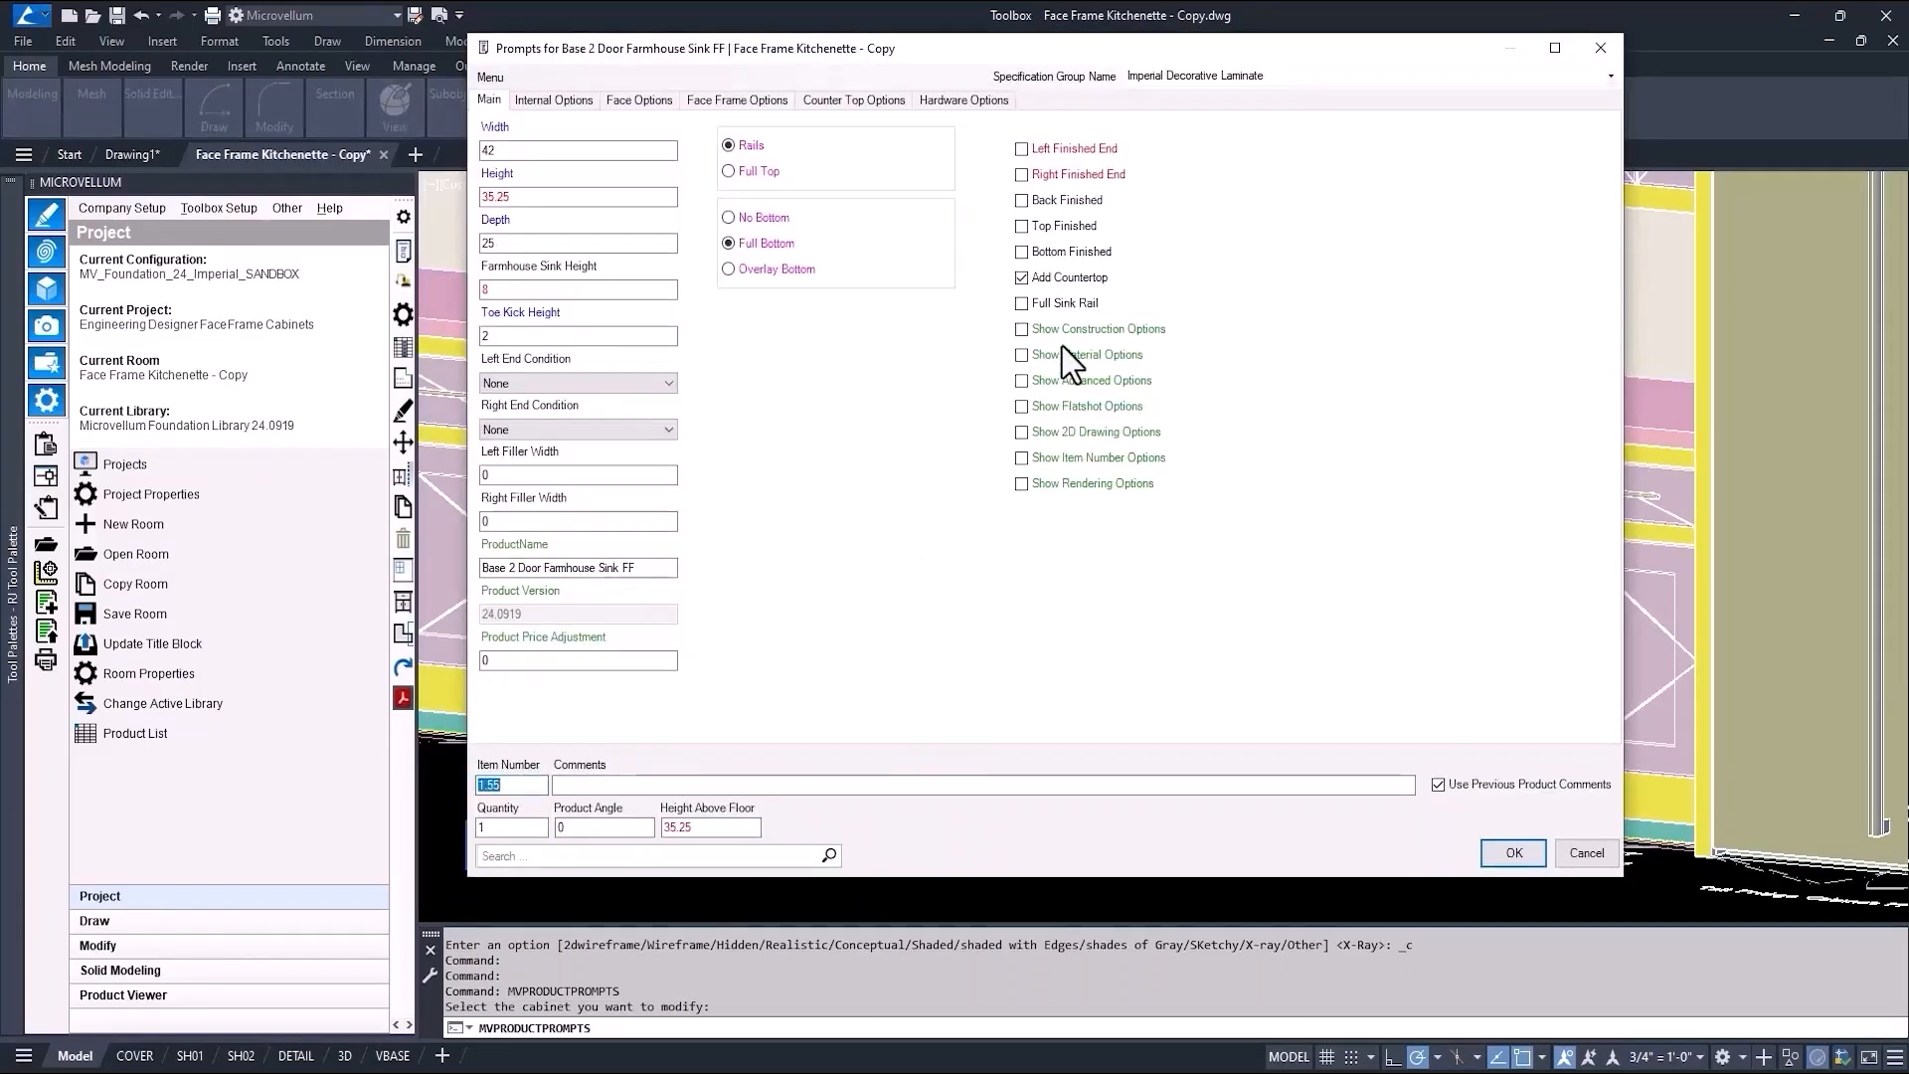
click(1053, 356)
click(954, 99)
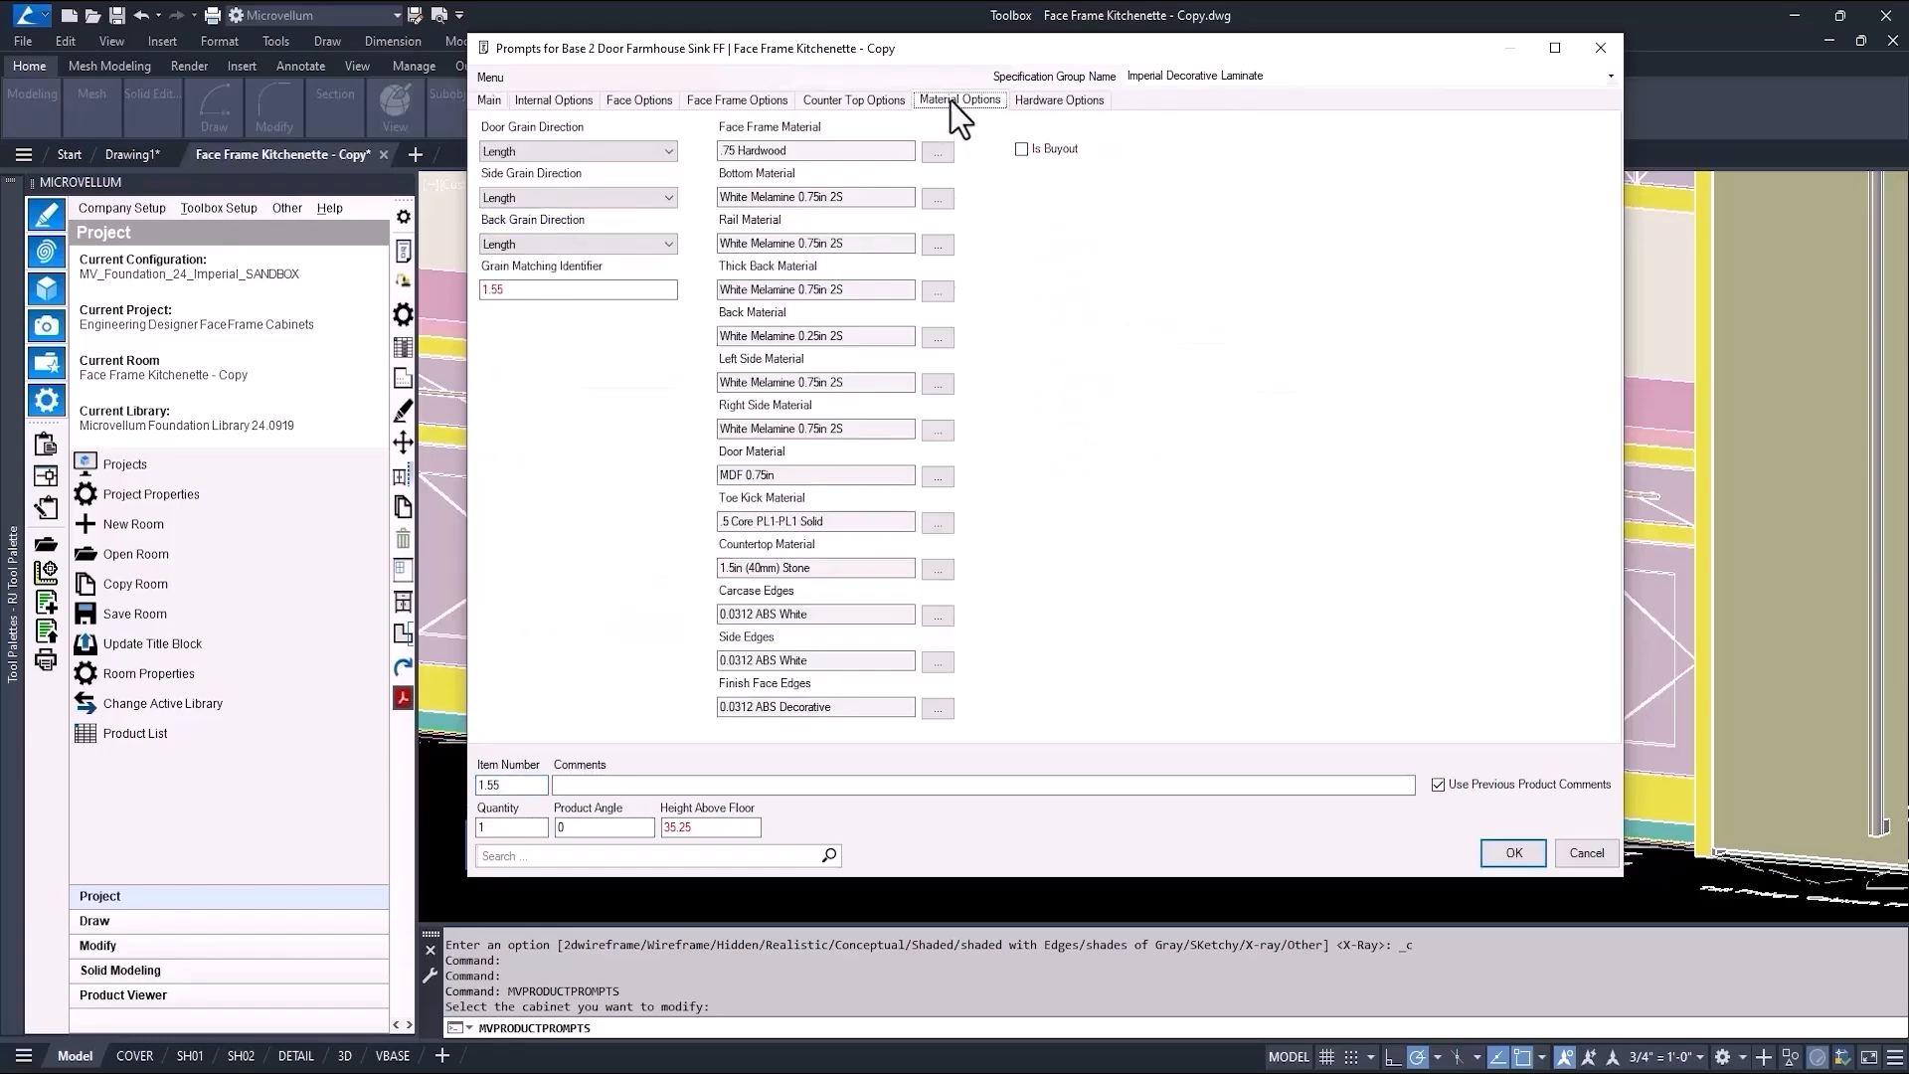
click(1576, 853)
Review the main prompts of a glass door on the upper cabinets beside the window, and close them without saving.
scroll(1158, 682, down, 2)
middle_drag(1015, 627, 1013, 744)
click(402, 314)
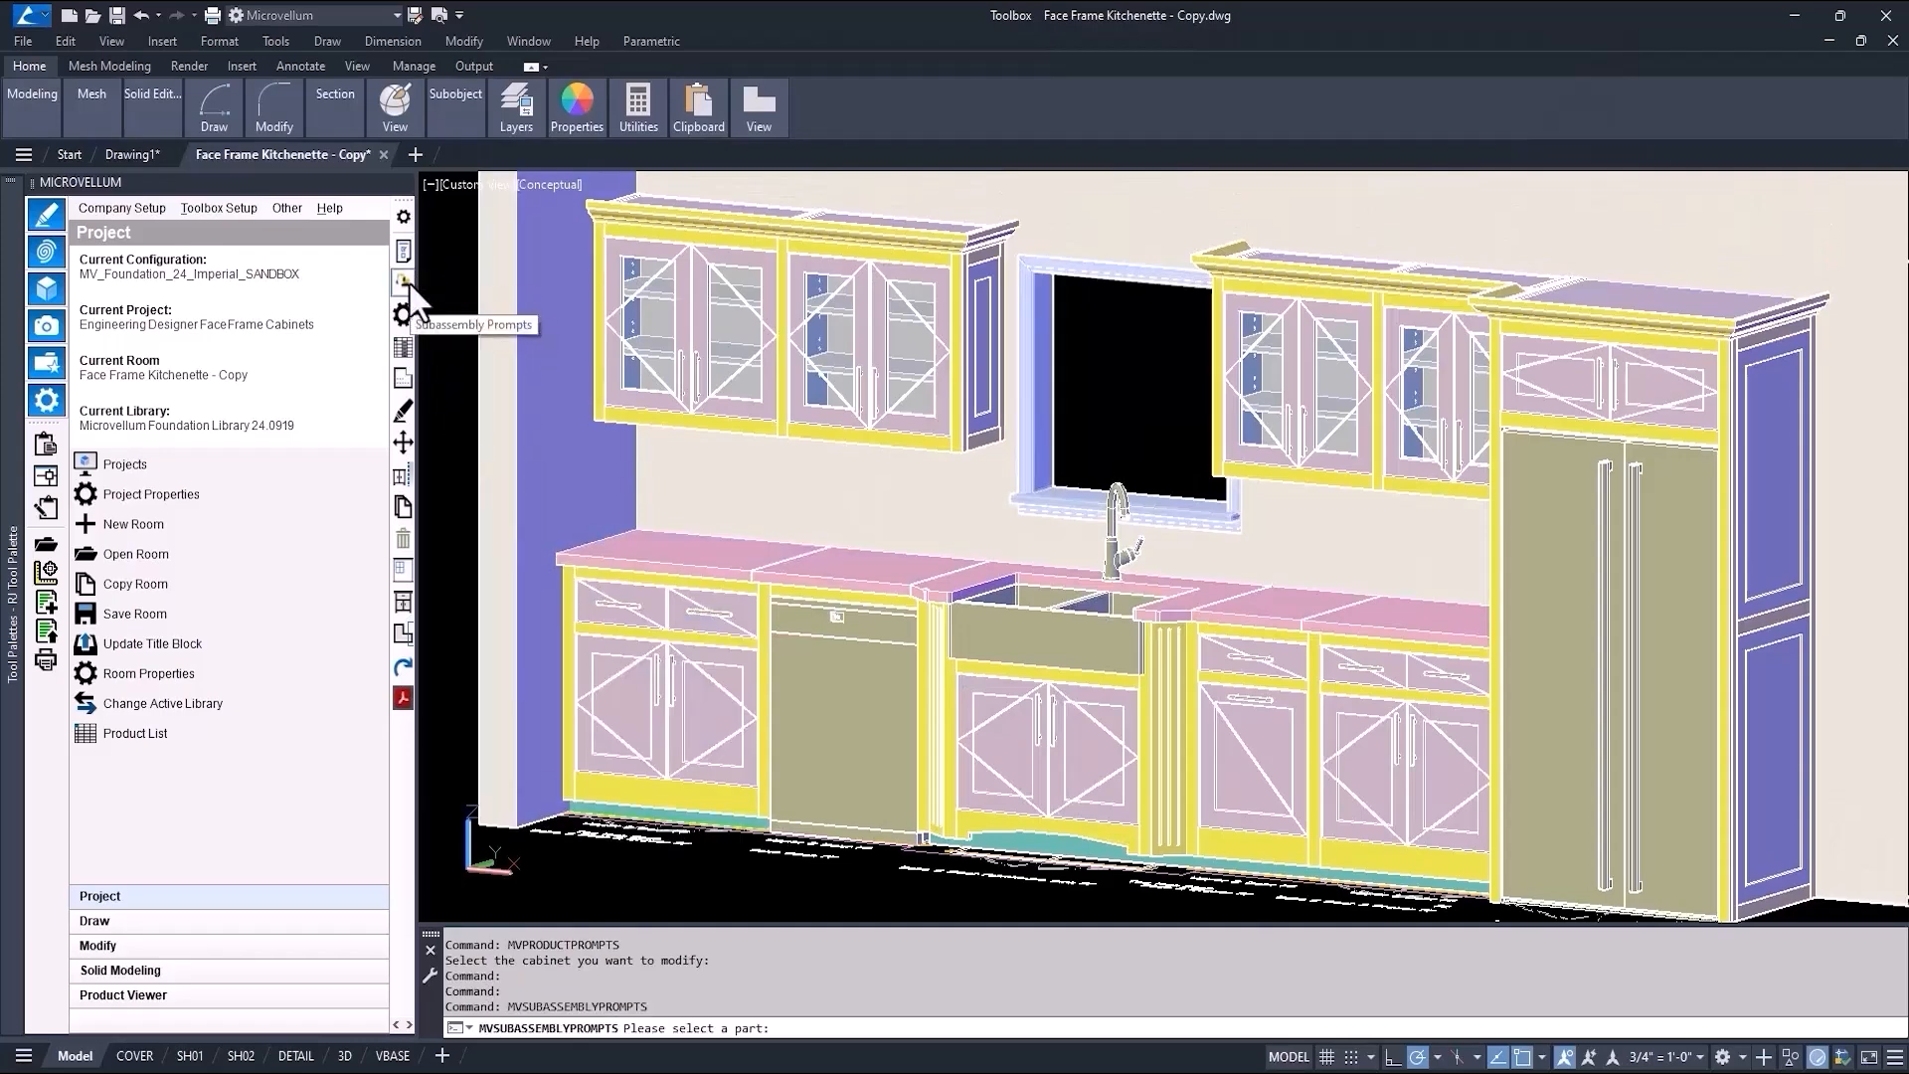
click(645, 402)
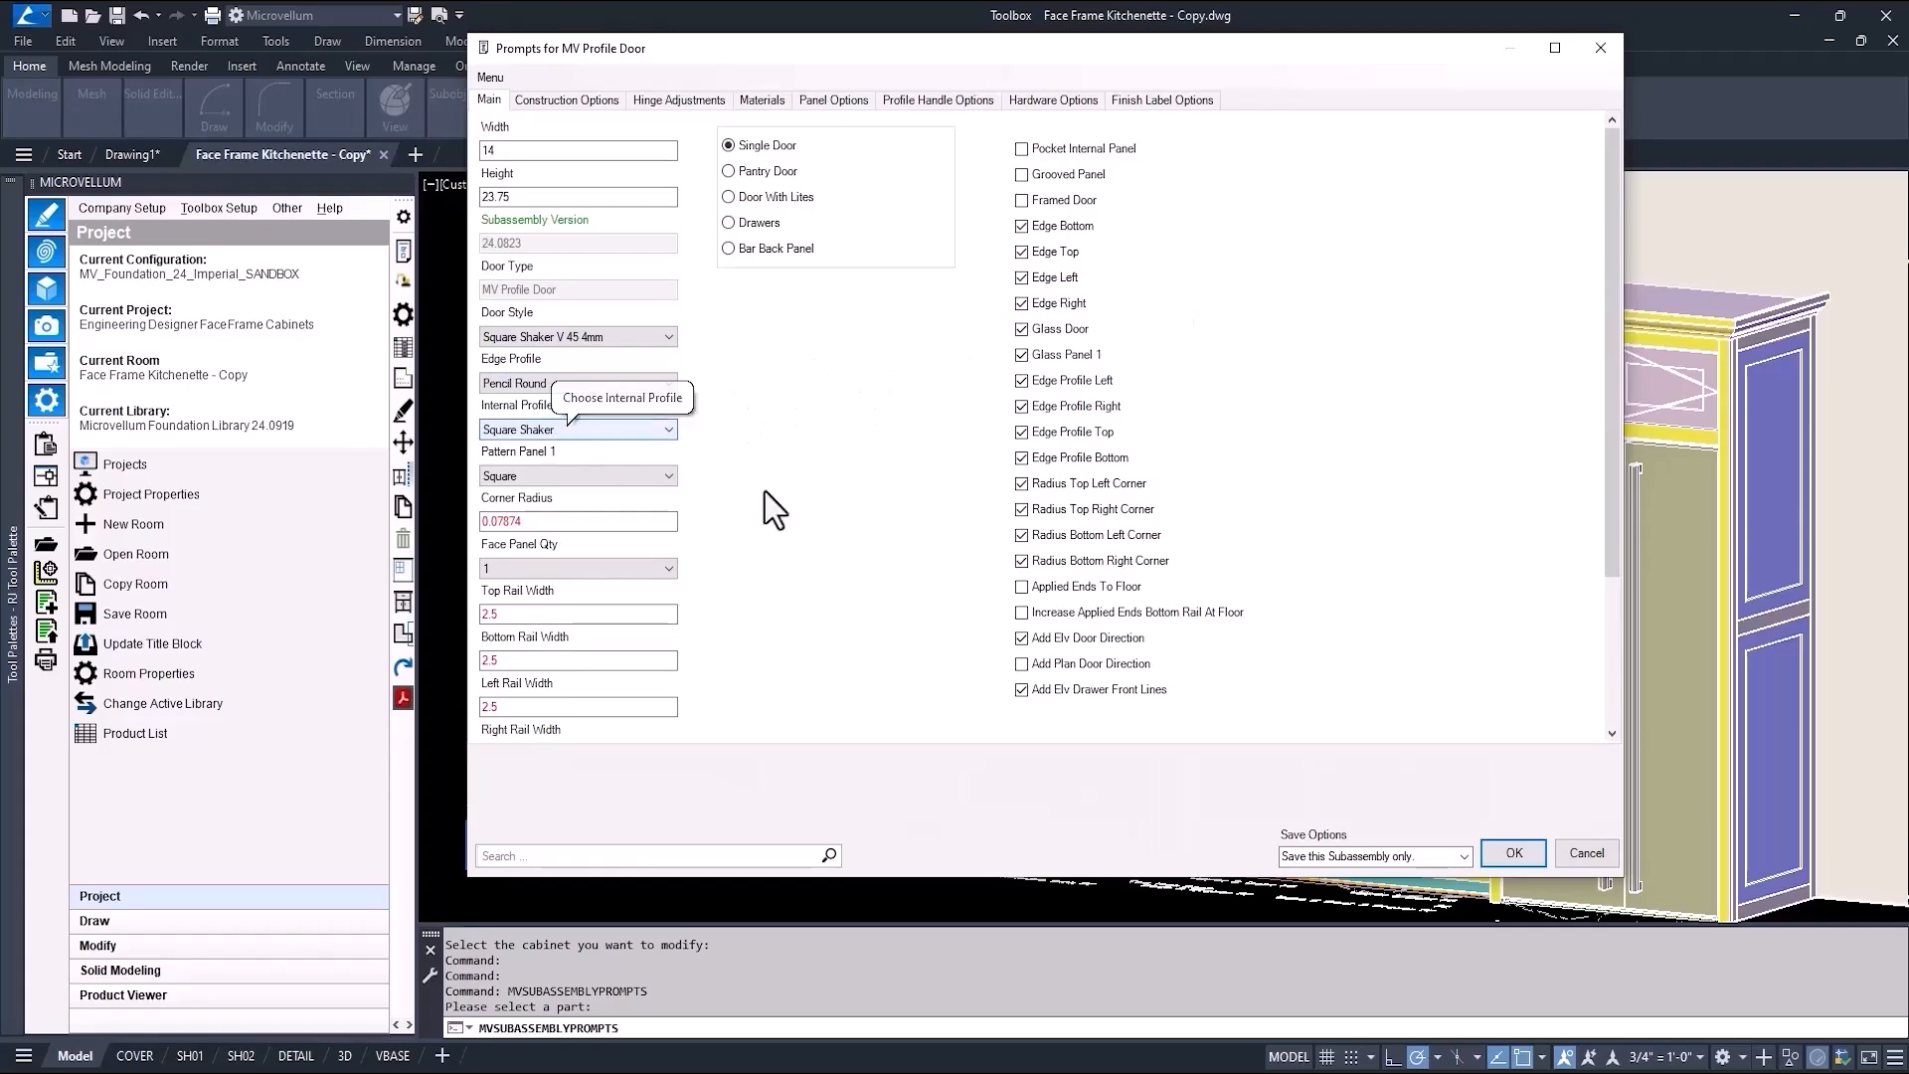
click(1589, 852)
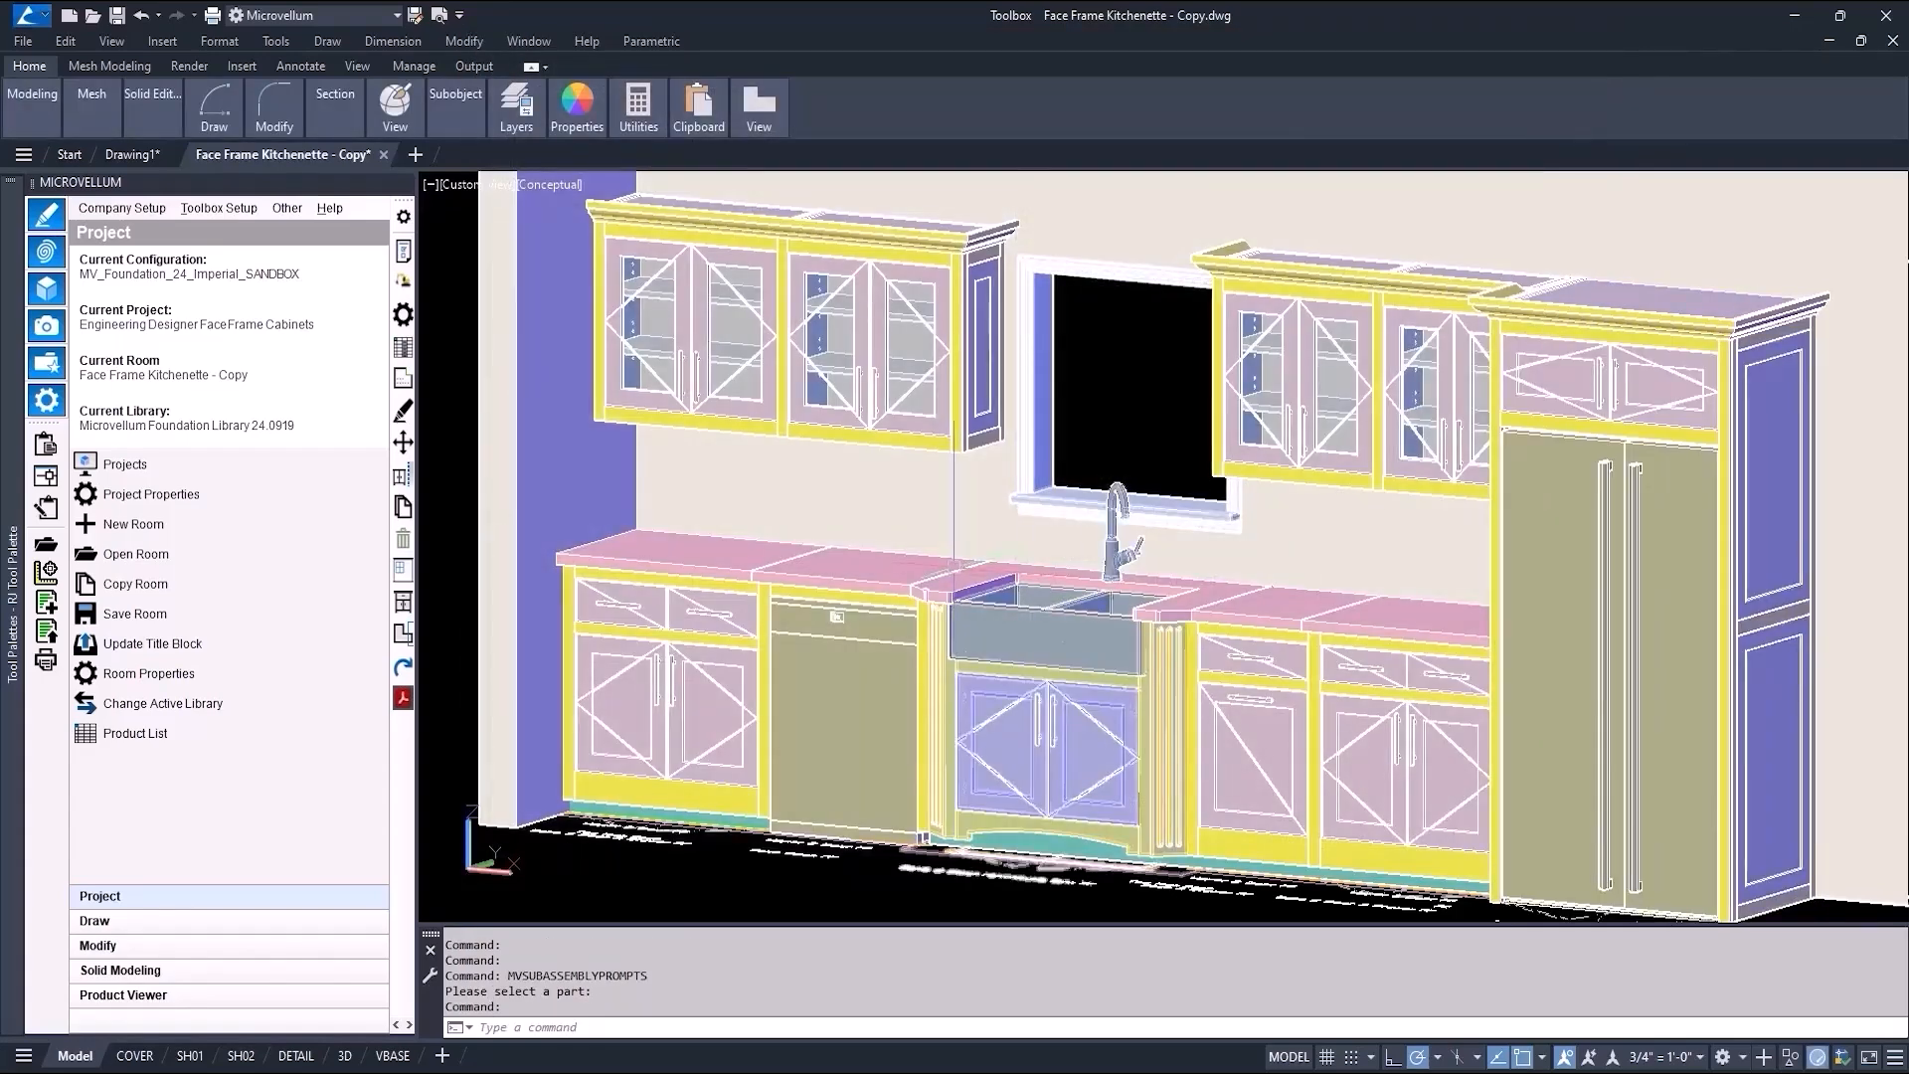
Add an Upper 2 Door FF cabinet beside the tall fridge cabinet, and open the prompts of its profile door.
click(109, 921)
right_click(125, 364)
click(248, 445)
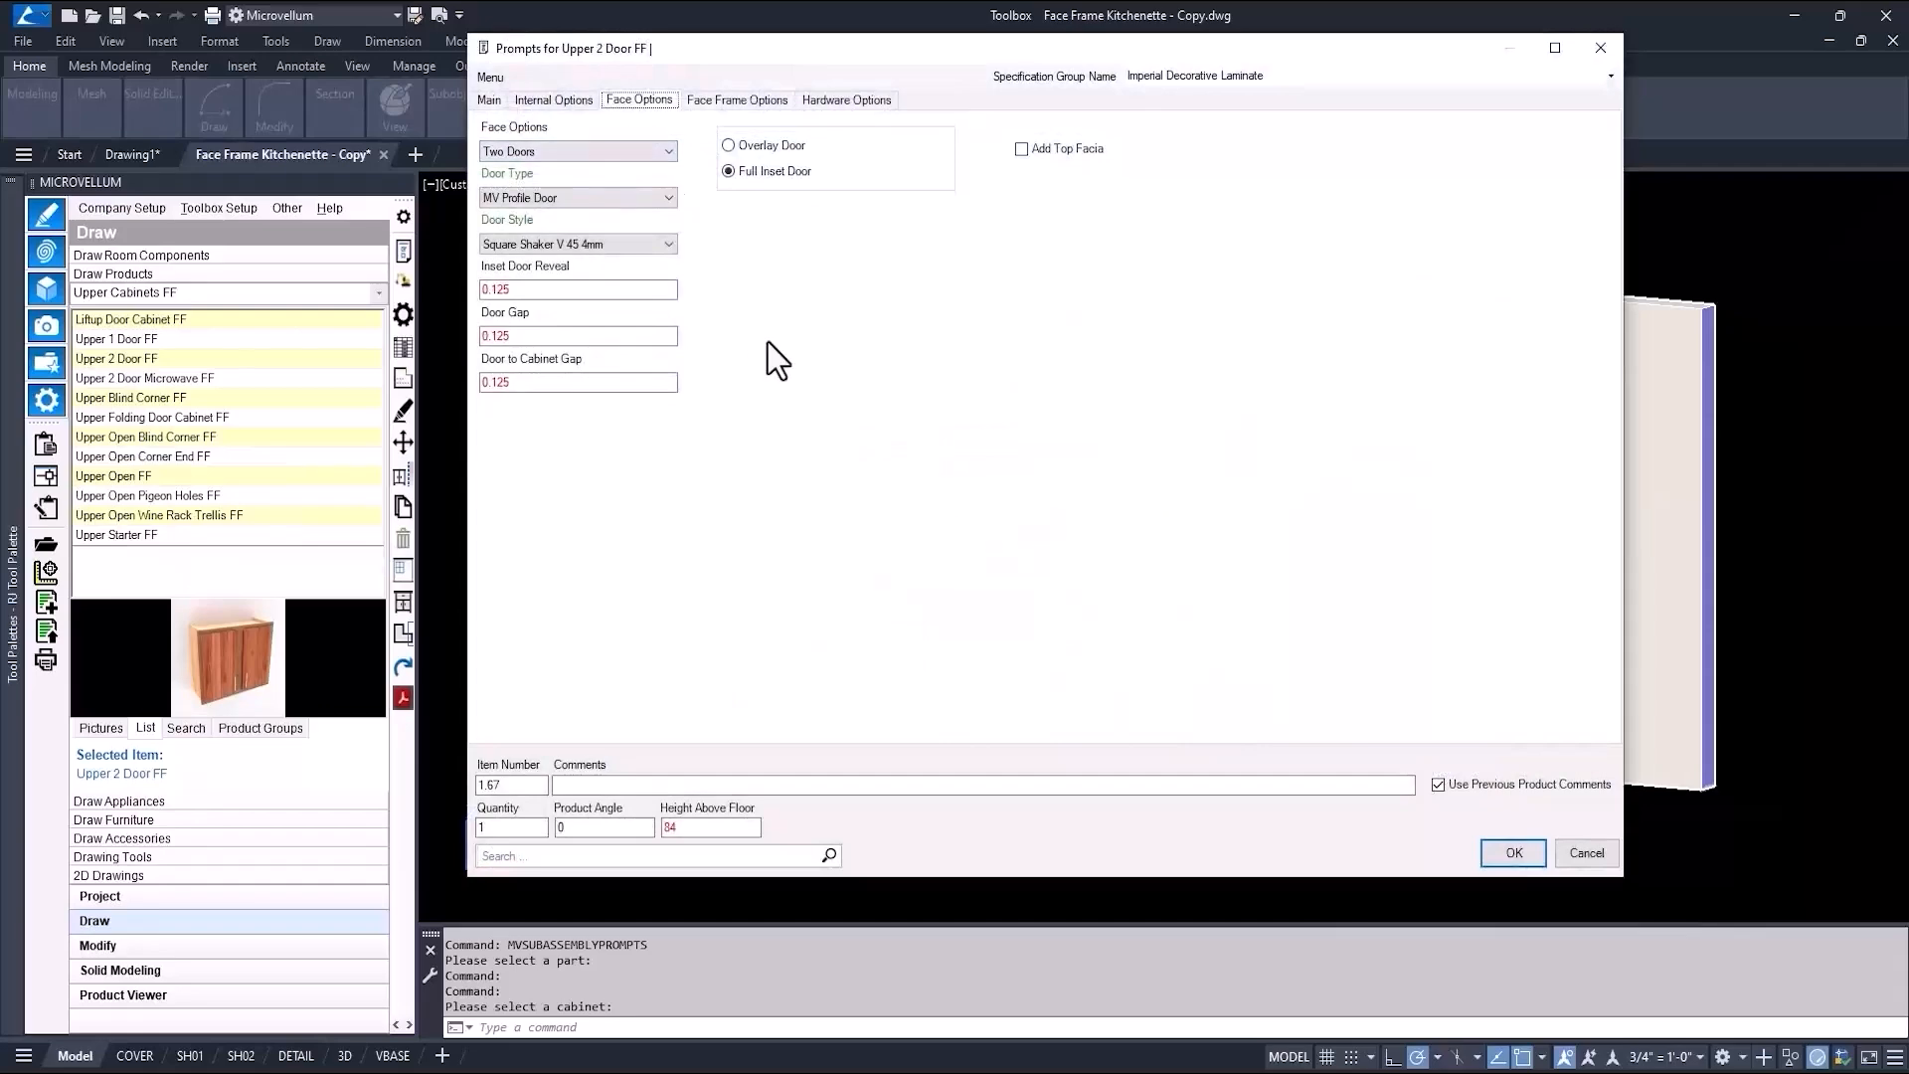
right_click(768, 342)
click(844, 426)
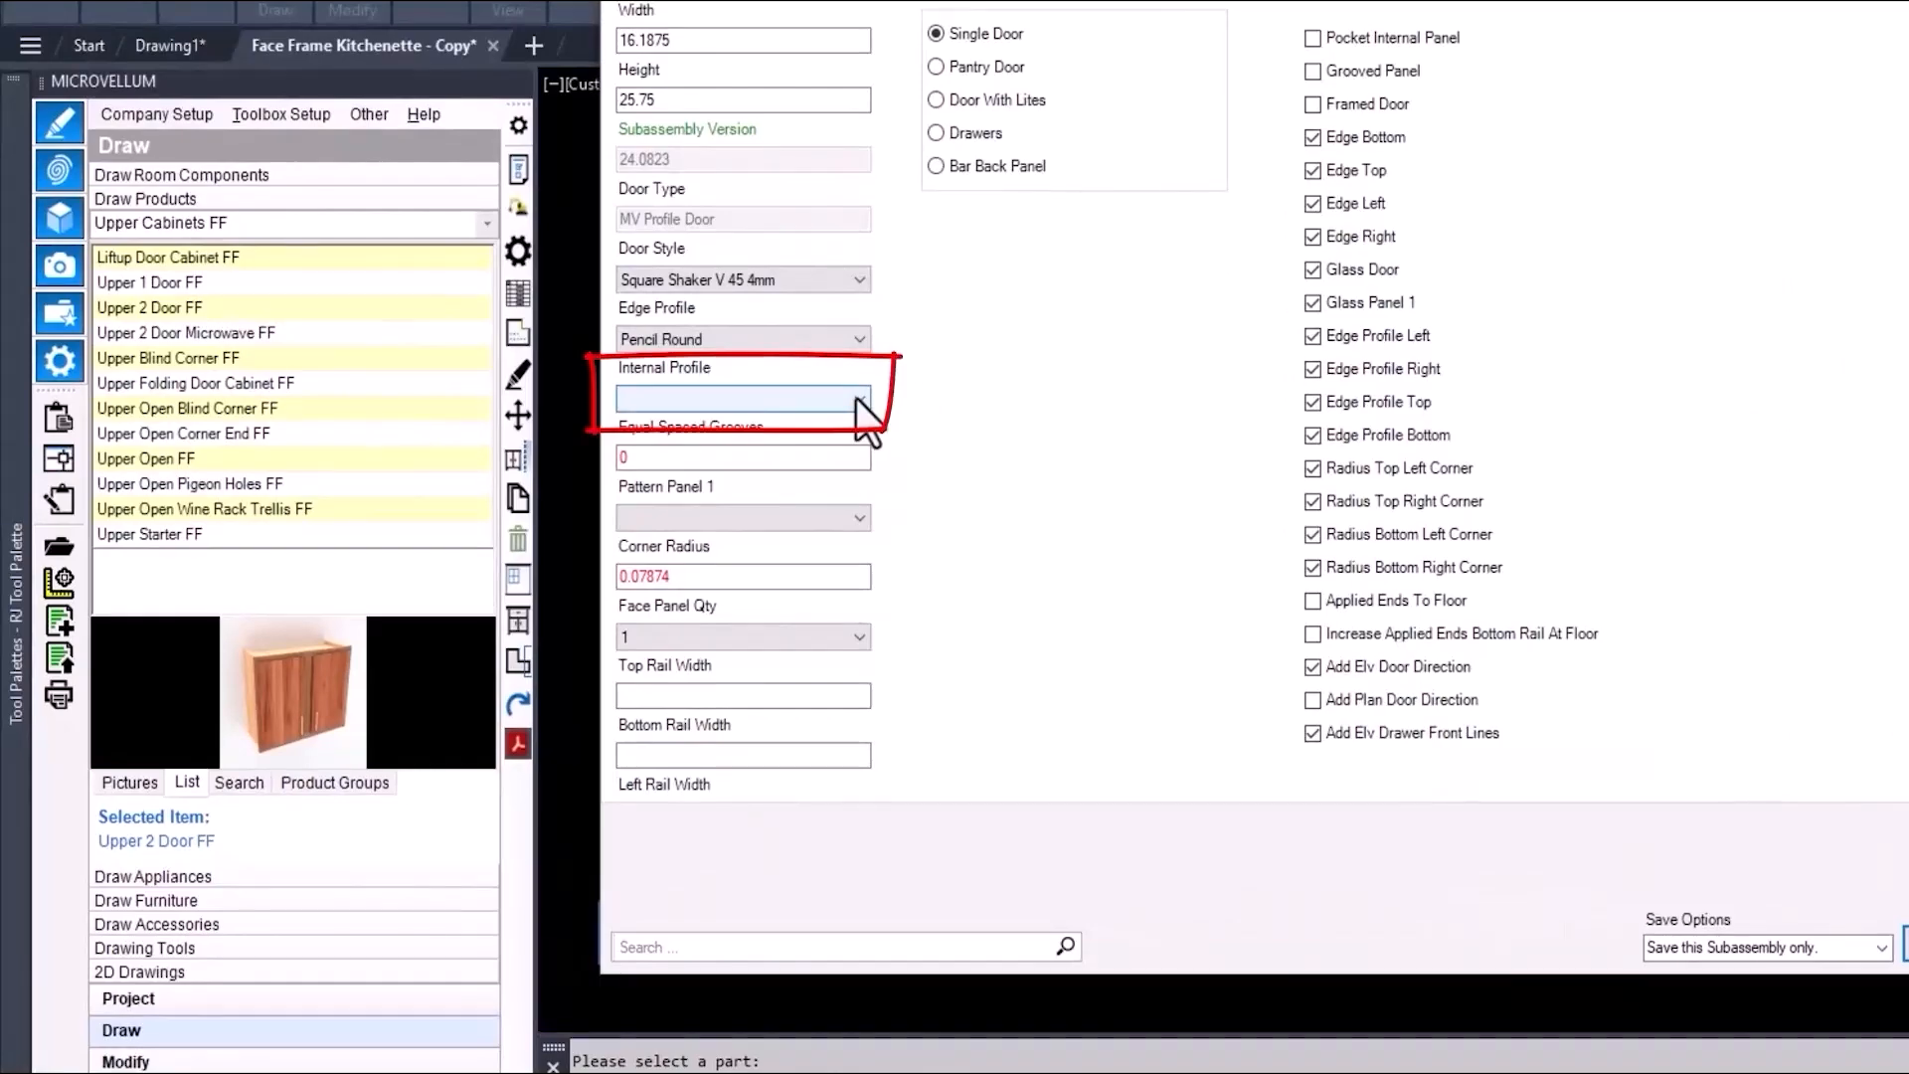
Set the door's Internal Profile to Square Shaker and save the door subassembly.
click(855, 397)
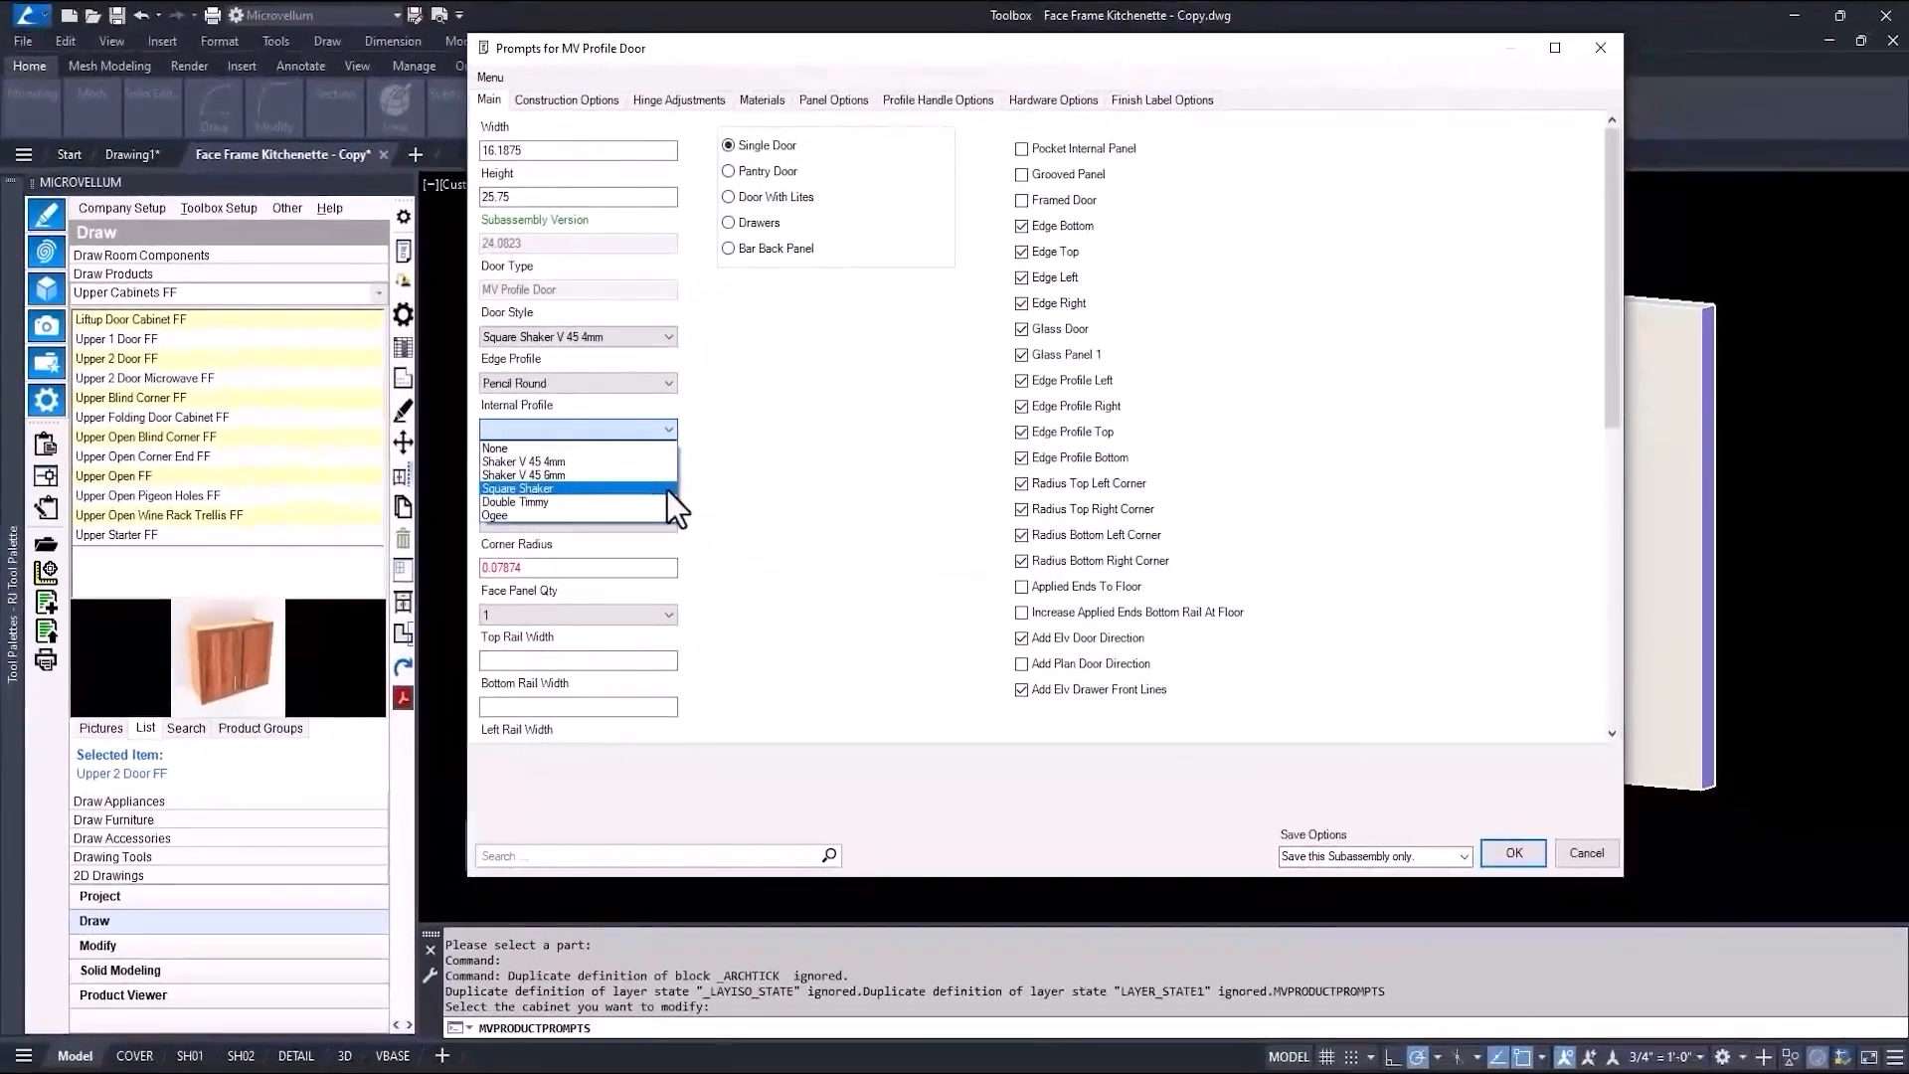
click(666, 491)
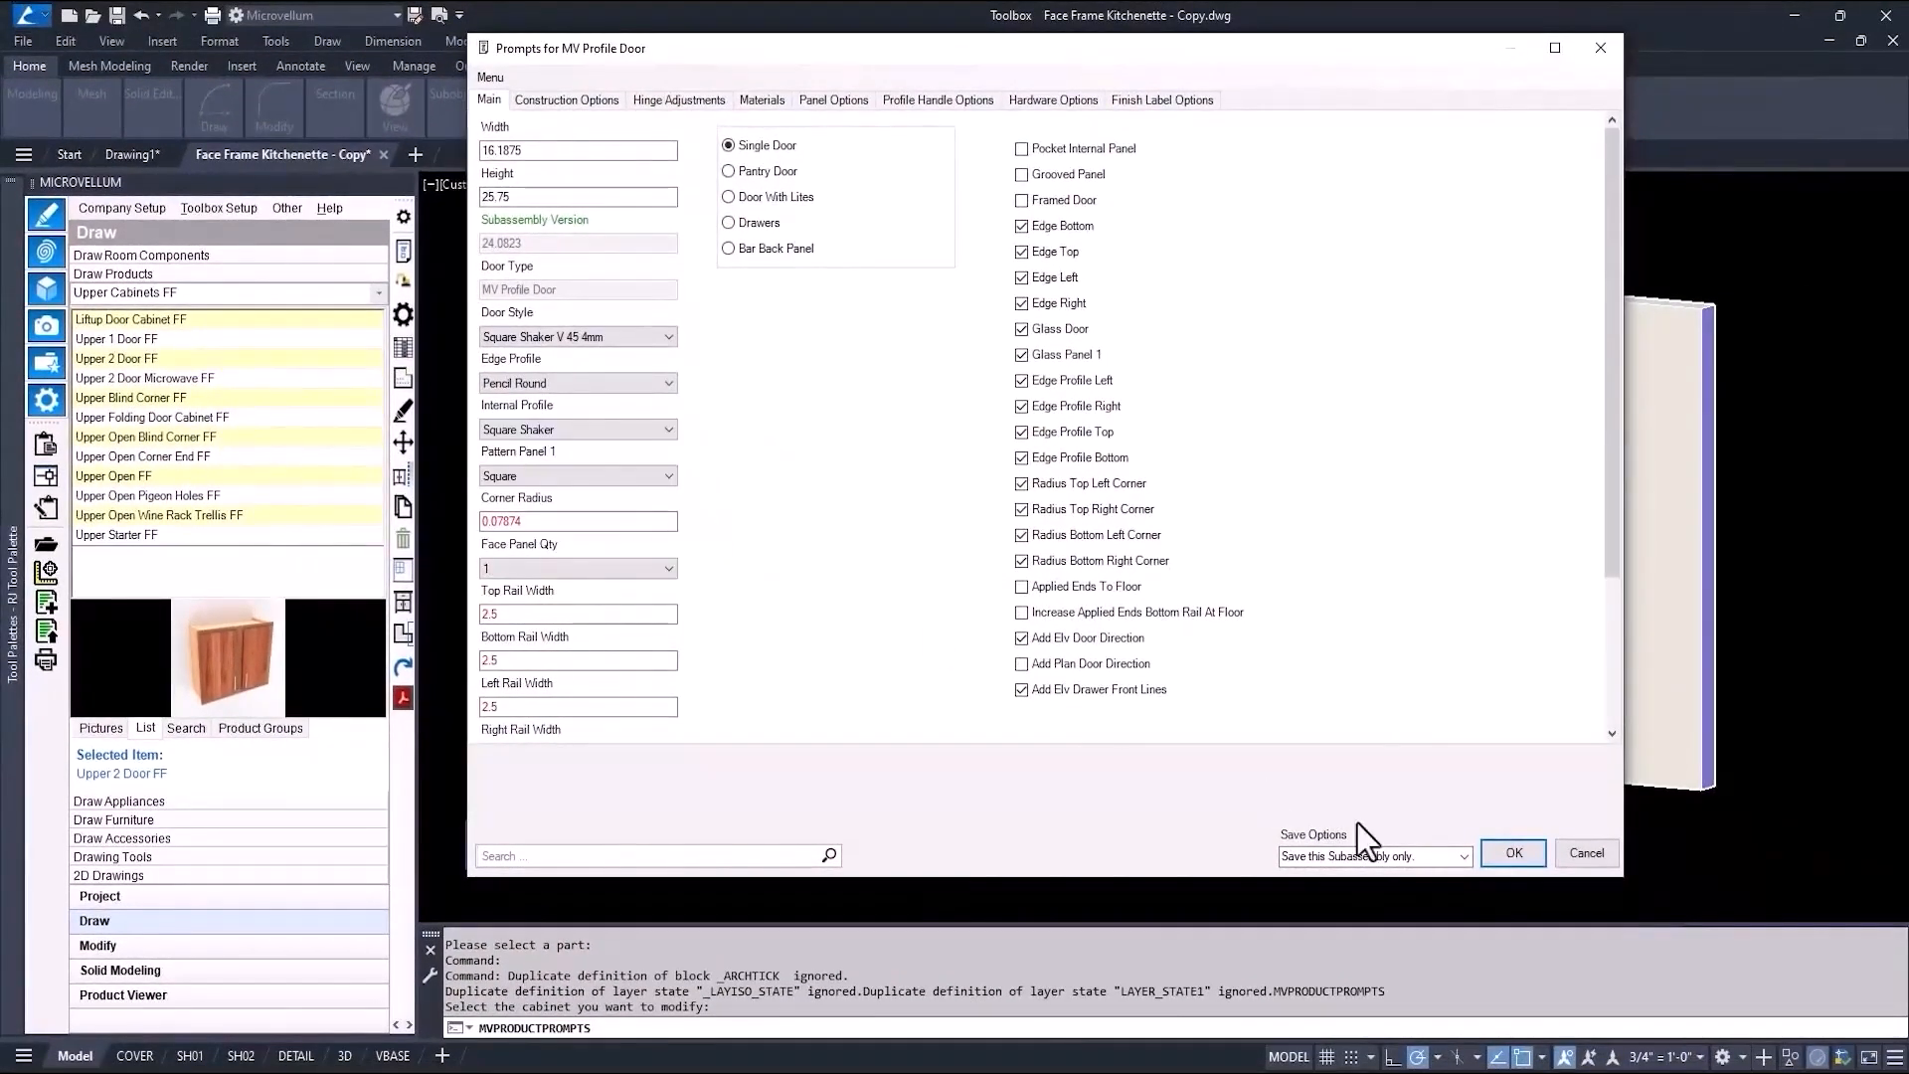
click(1508, 855)
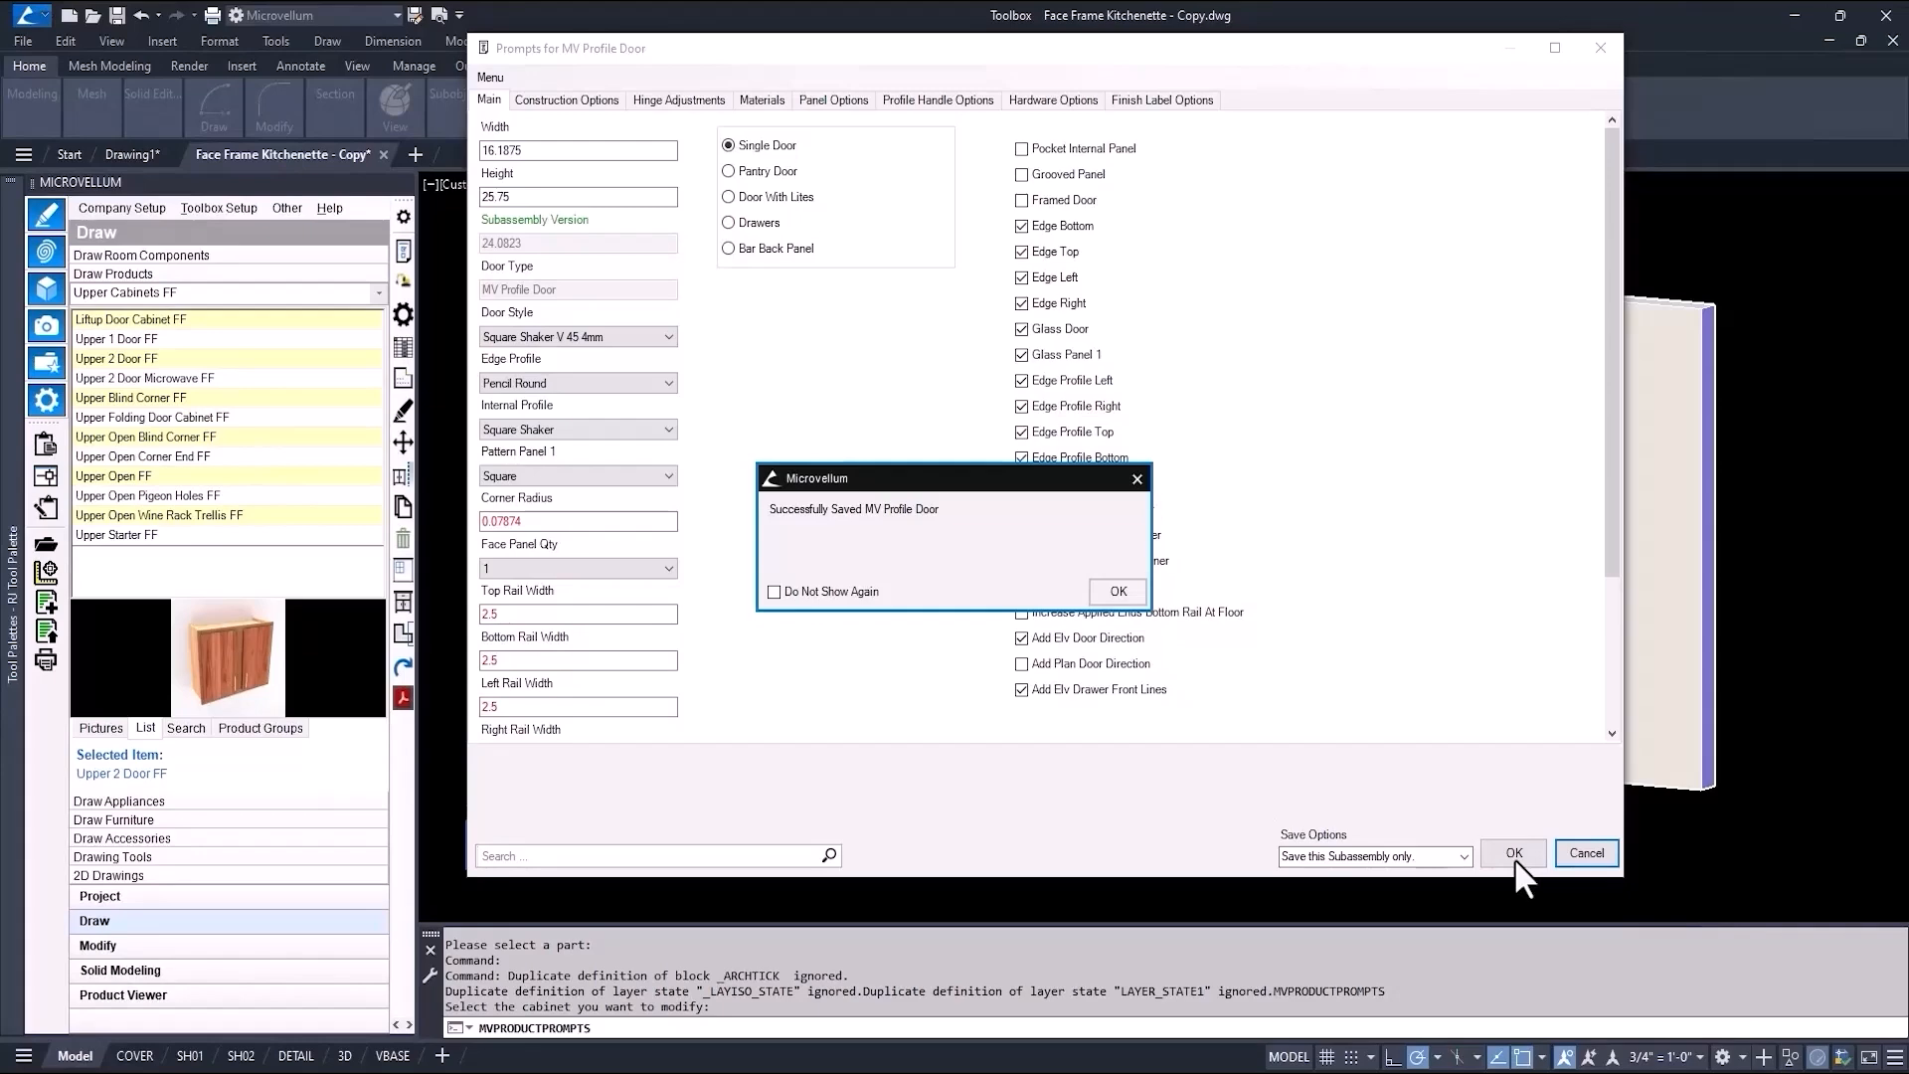
click(1120, 591)
click(1306, 652)
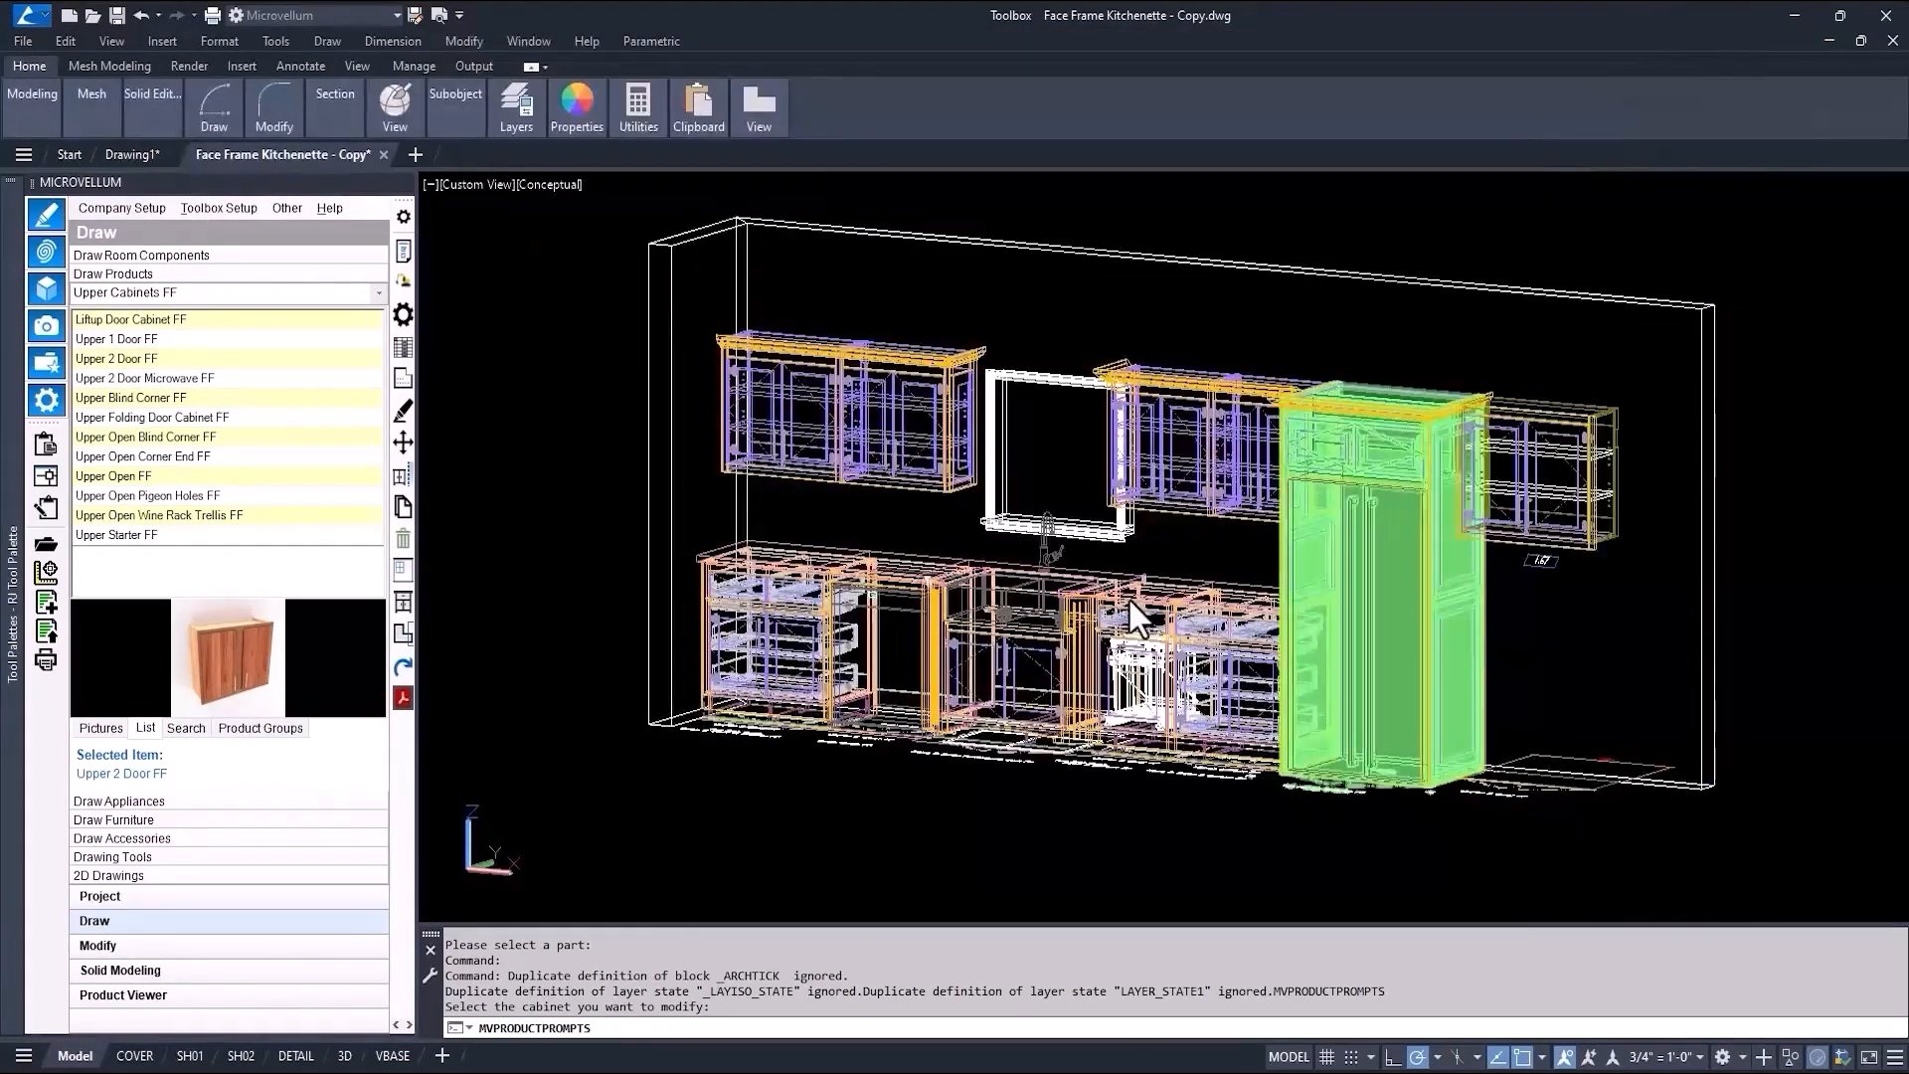
Open the prompts of the new upper cabinet's right door and examine its Glass Door and Internal Profile settings.
click(404, 282)
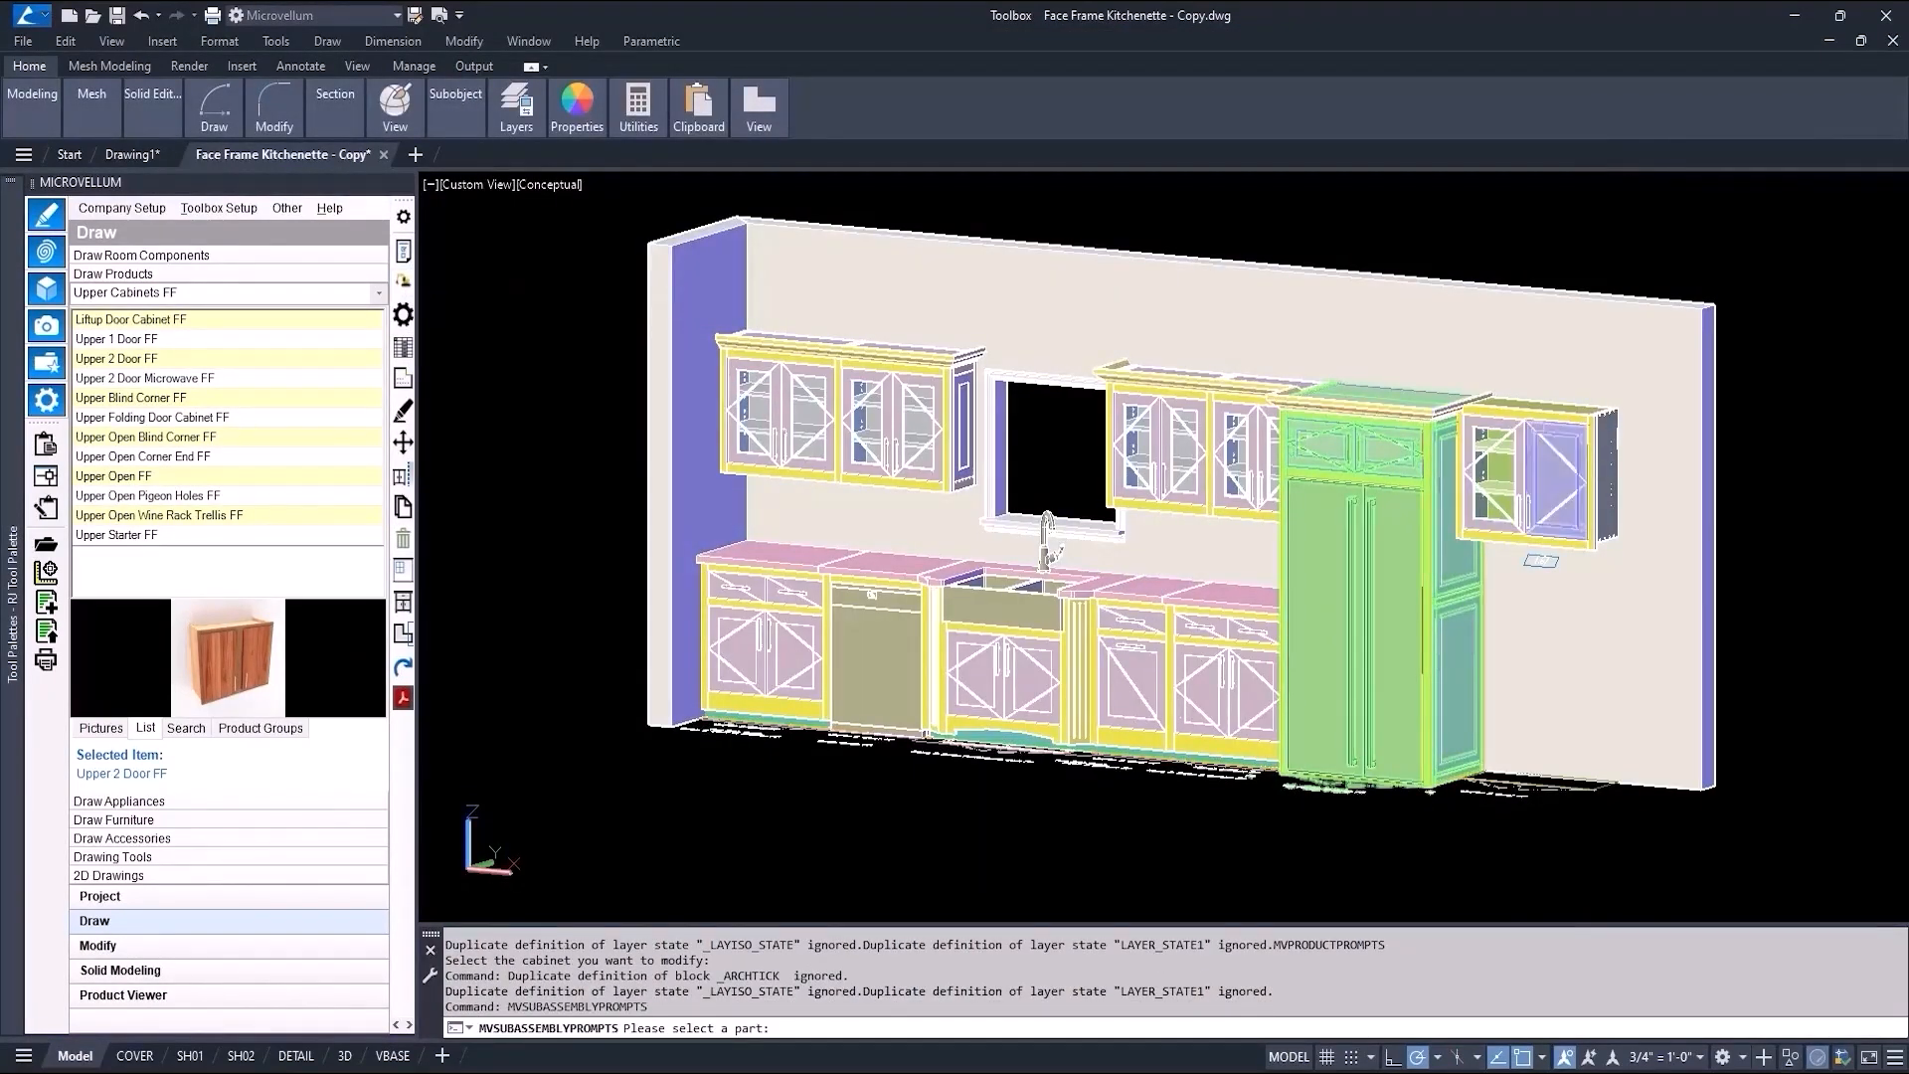
click(1556, 481)
click(1042, 332)
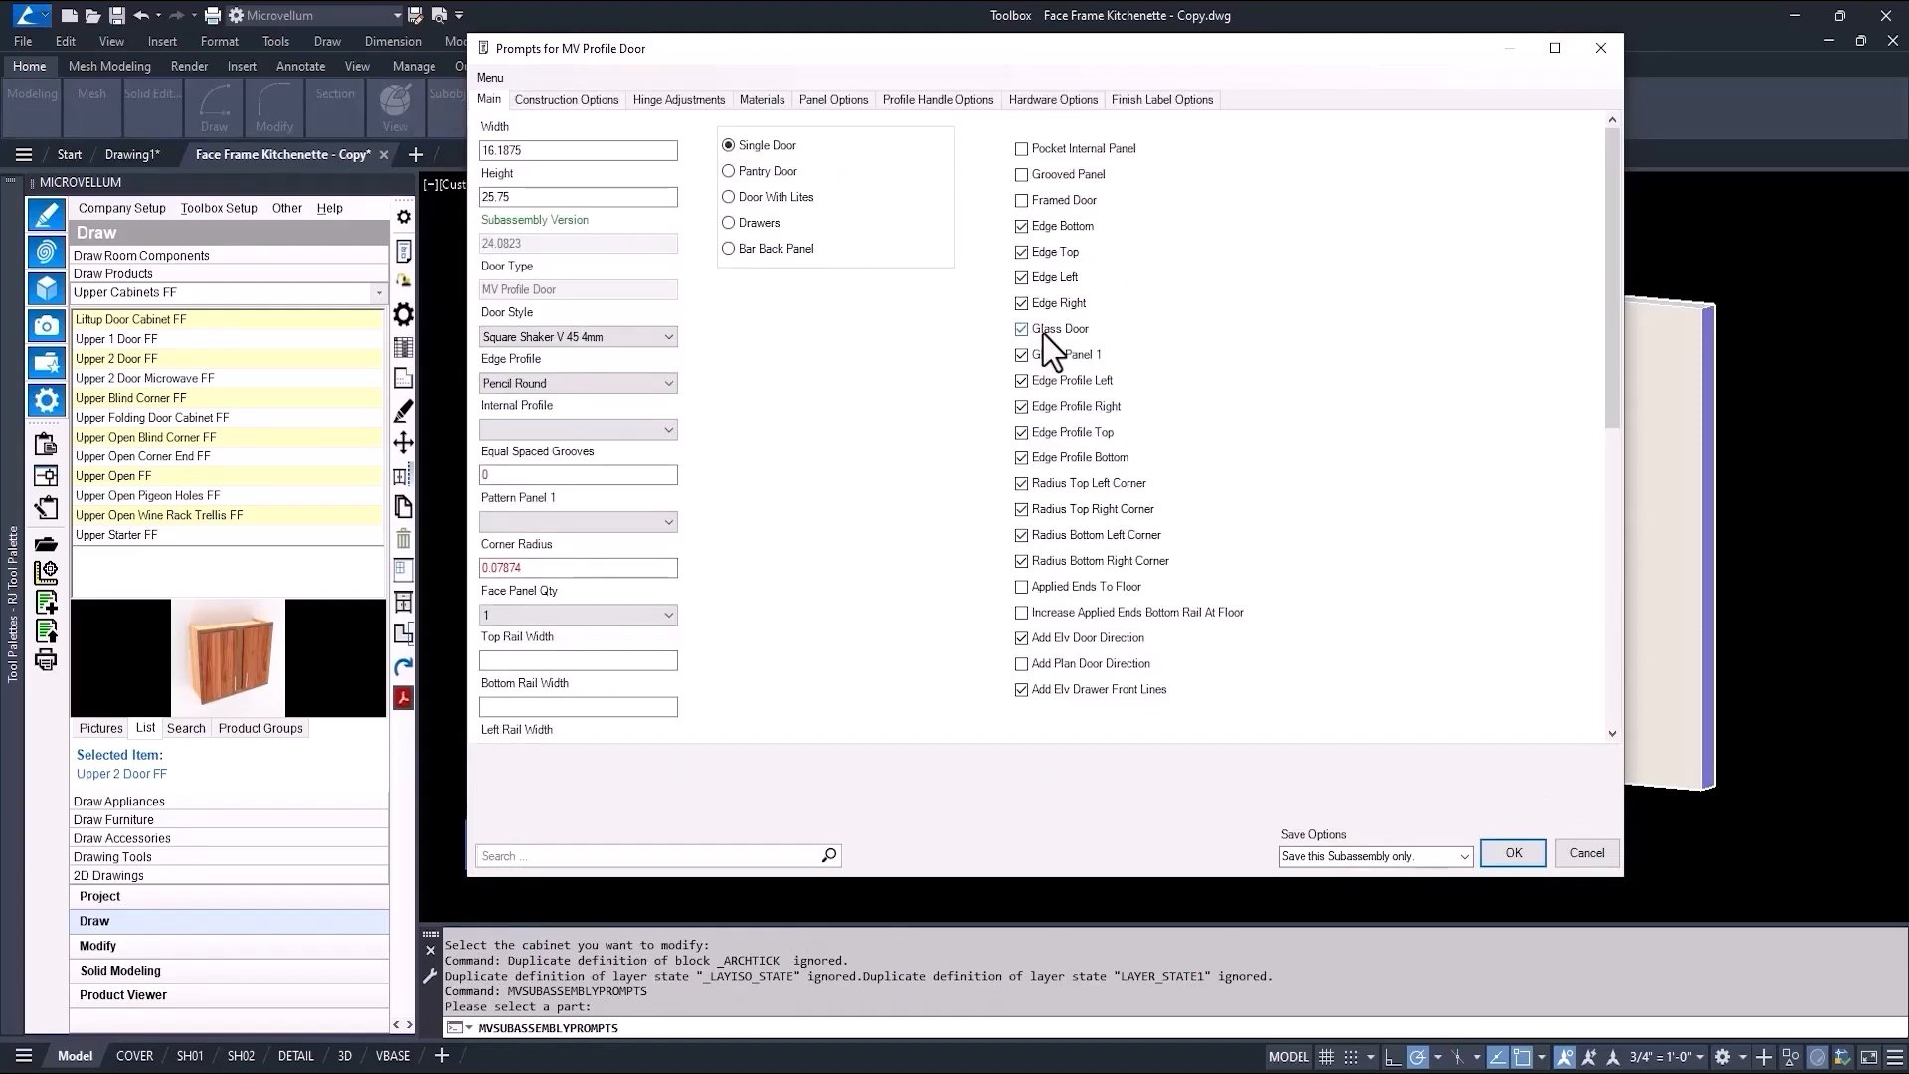
click(668, 430)
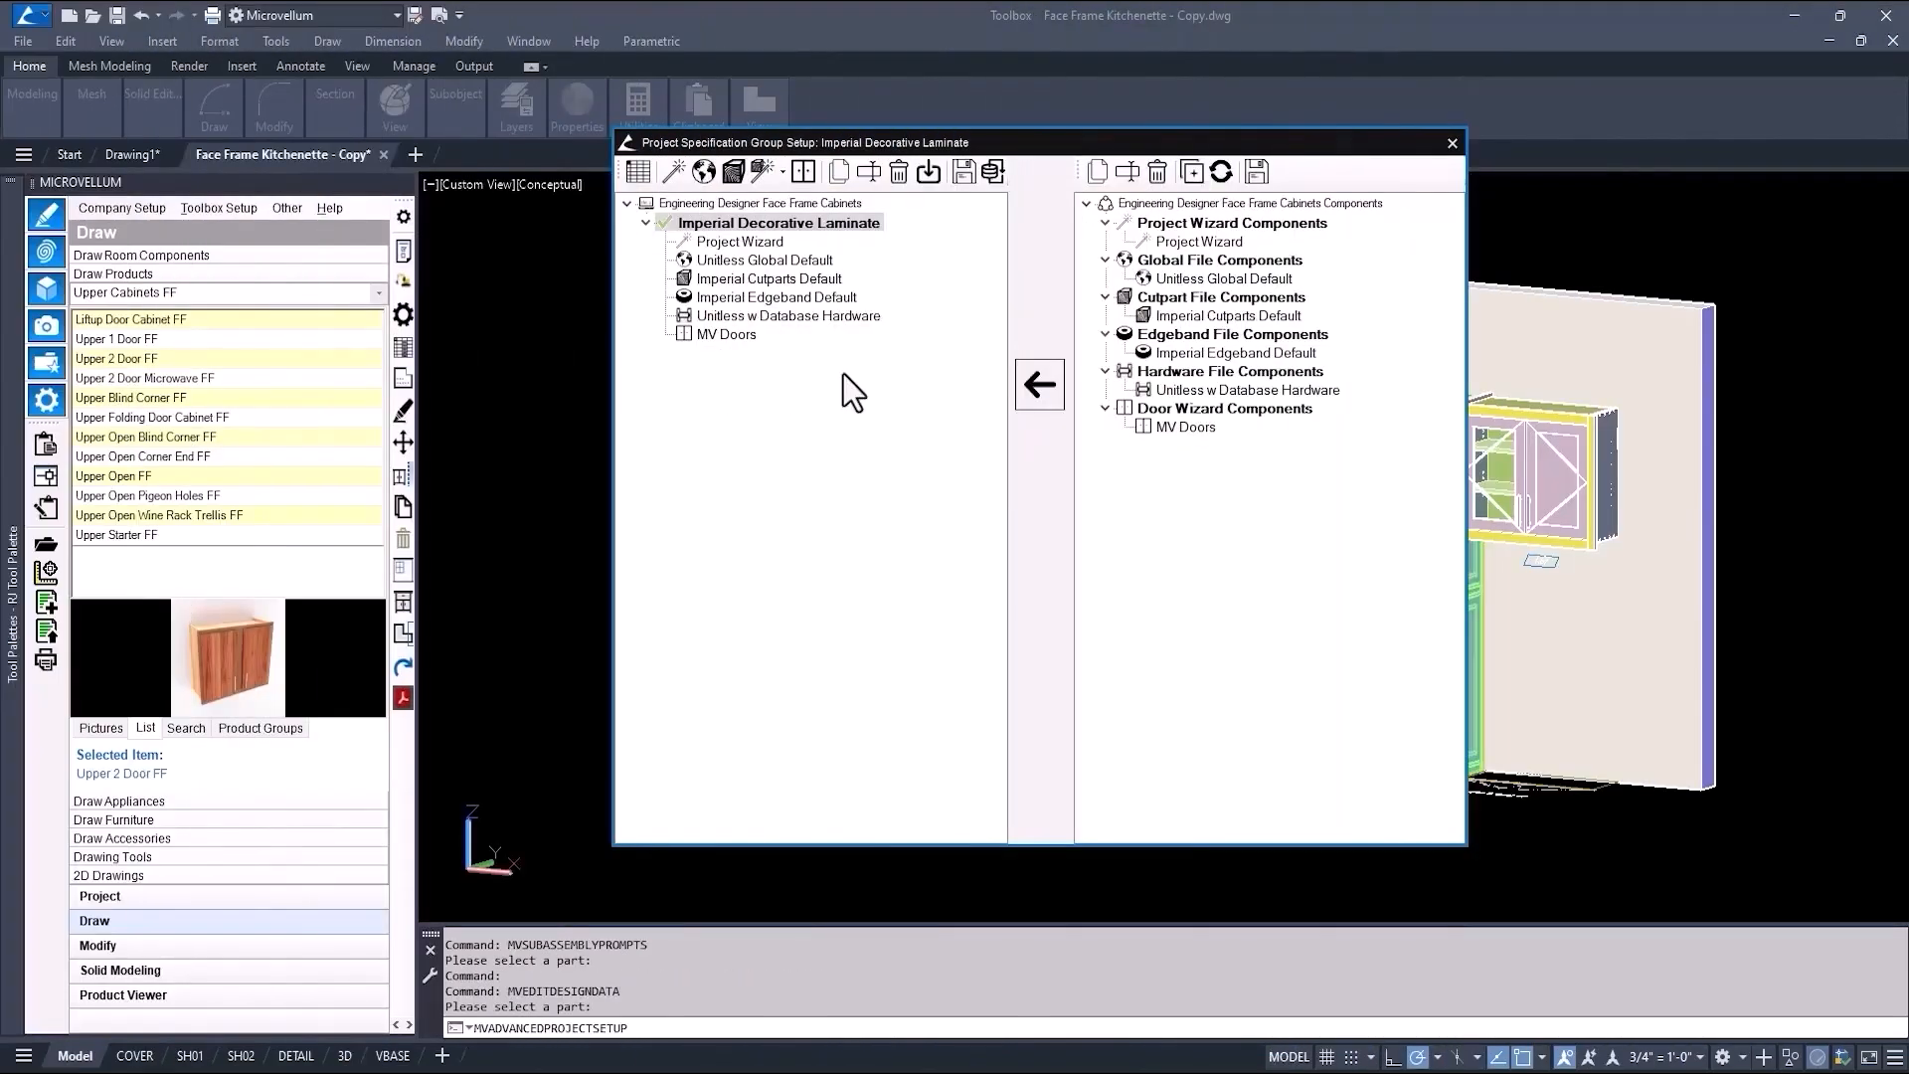
Enter Square Shaker in the Open column of the Square Shaker V 45 4mm row in the door style lookup table, and save the workbook.
click(630, 169)
double_click(323, 291)
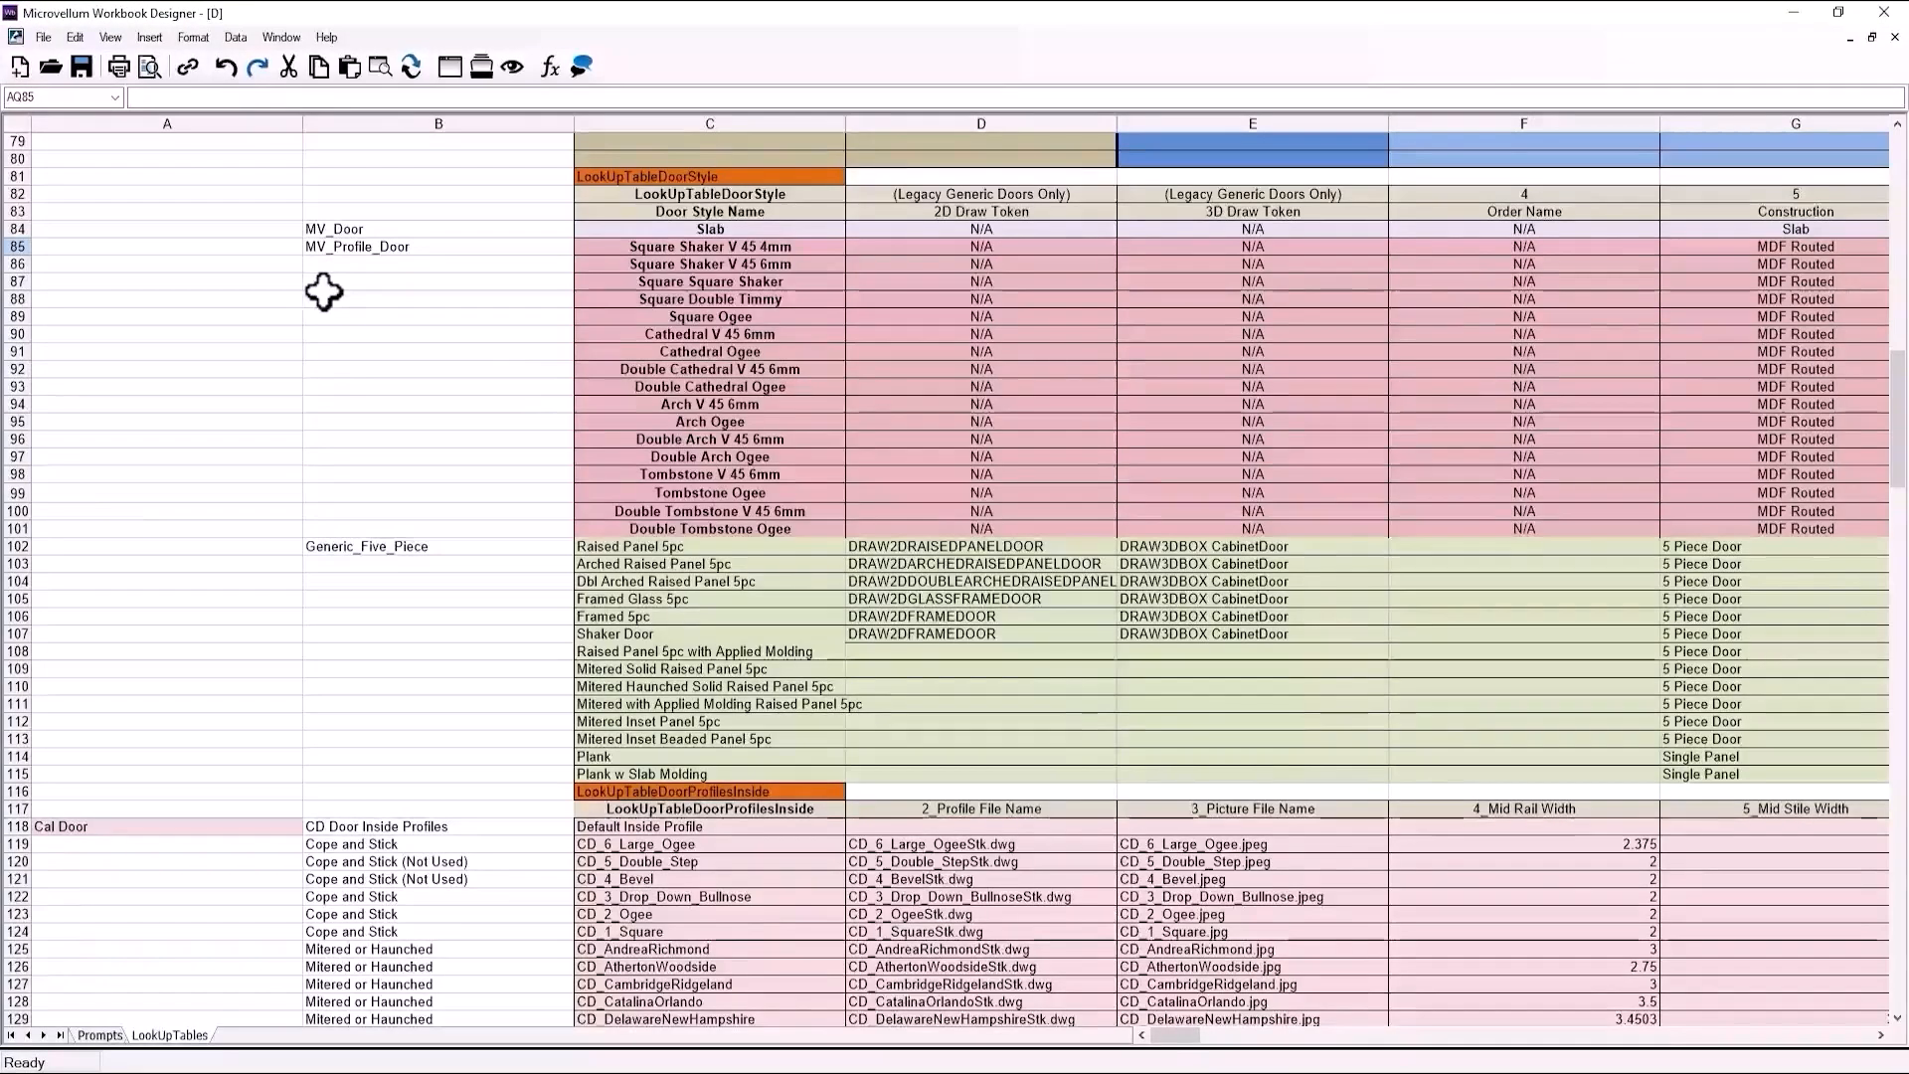
click(465, 247)
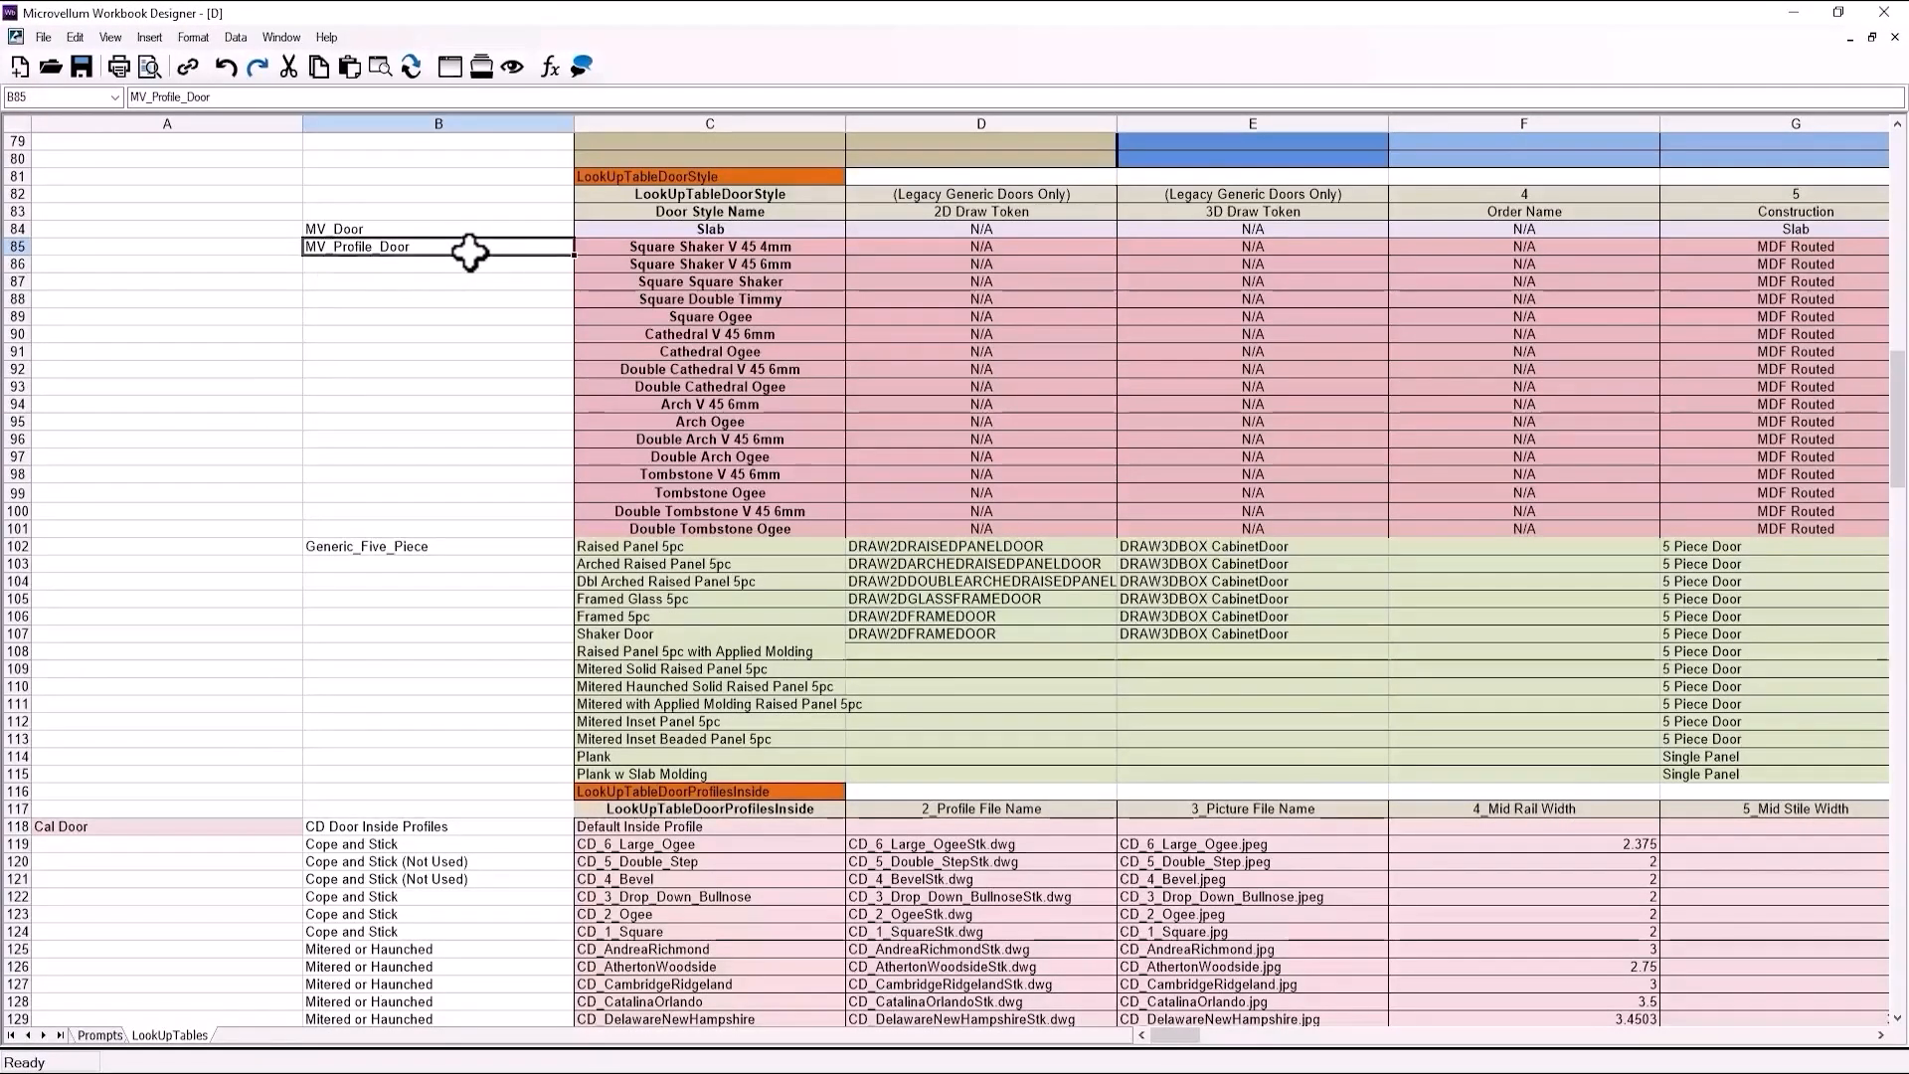
click(626, 250)
drag(1178, 1035, 1485, 1035)
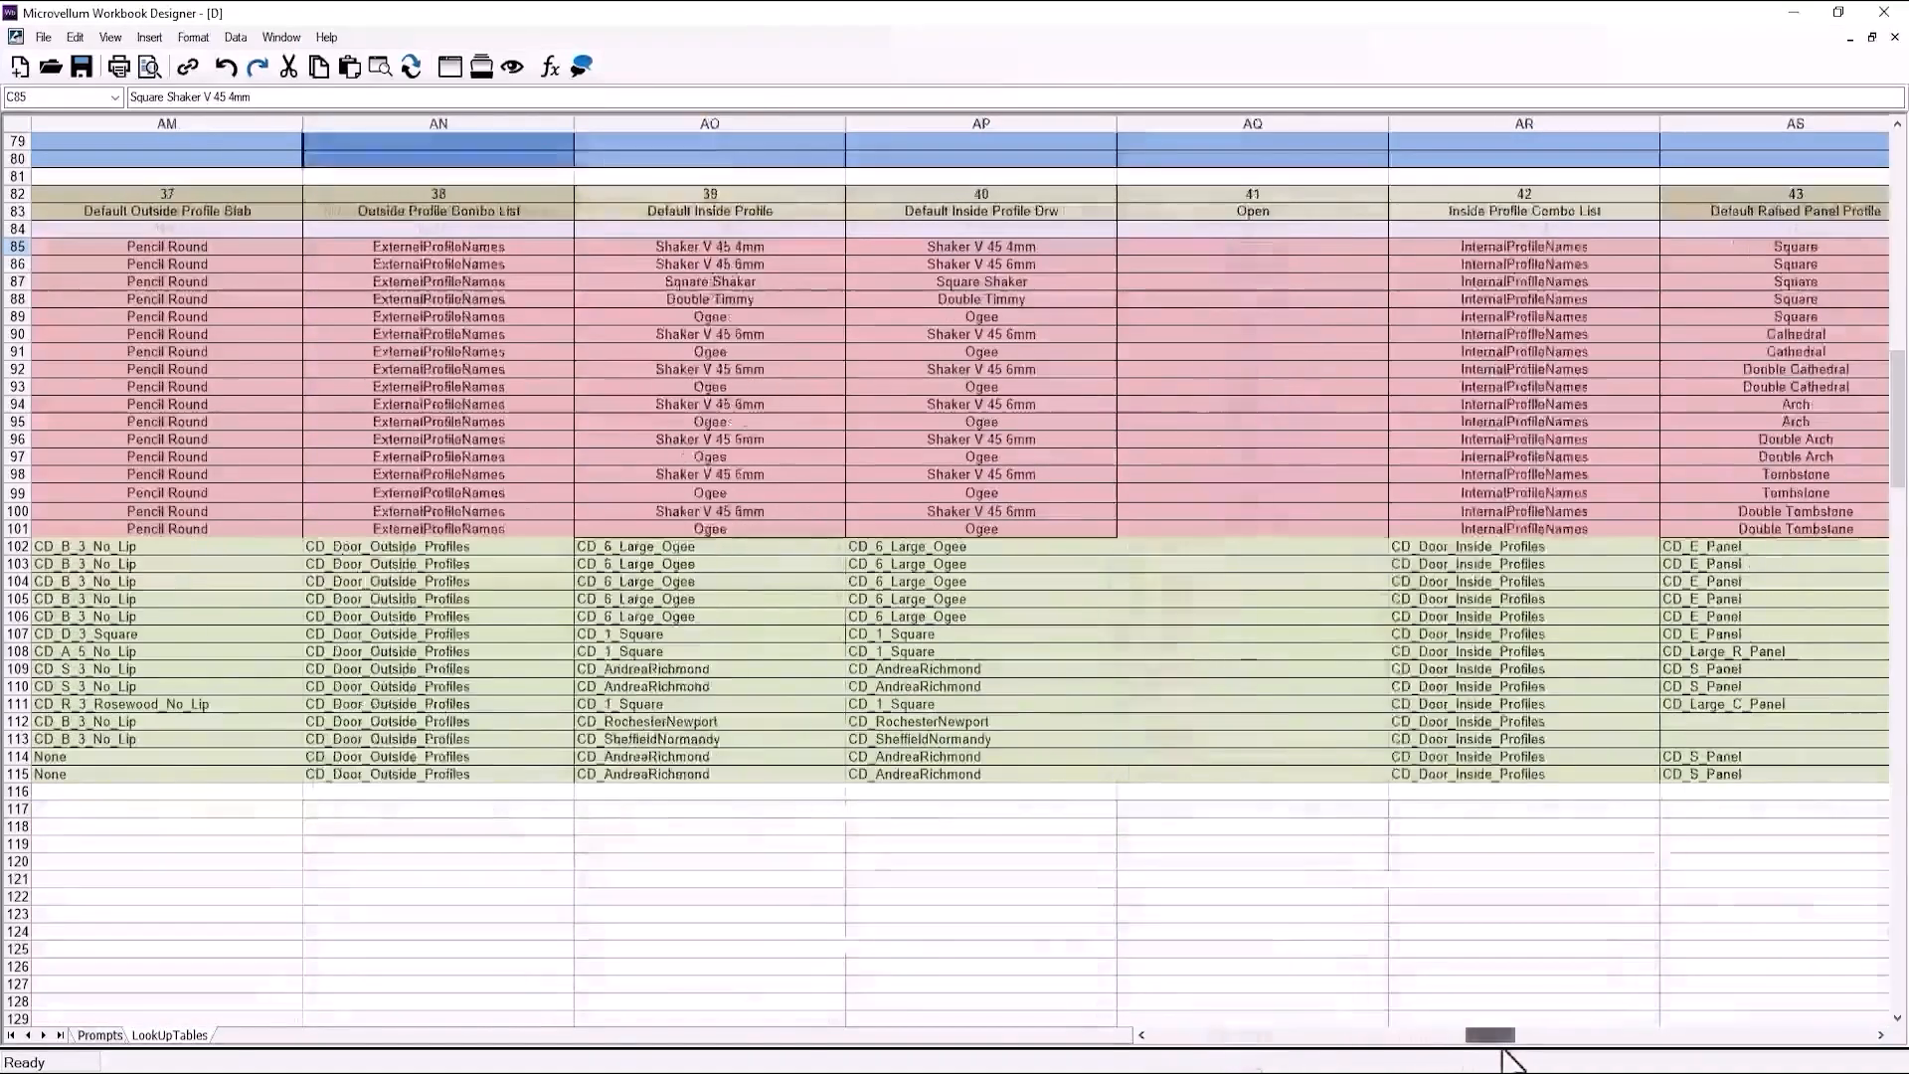
click(1221, 249)
text(Square Shaker)
key(Return)
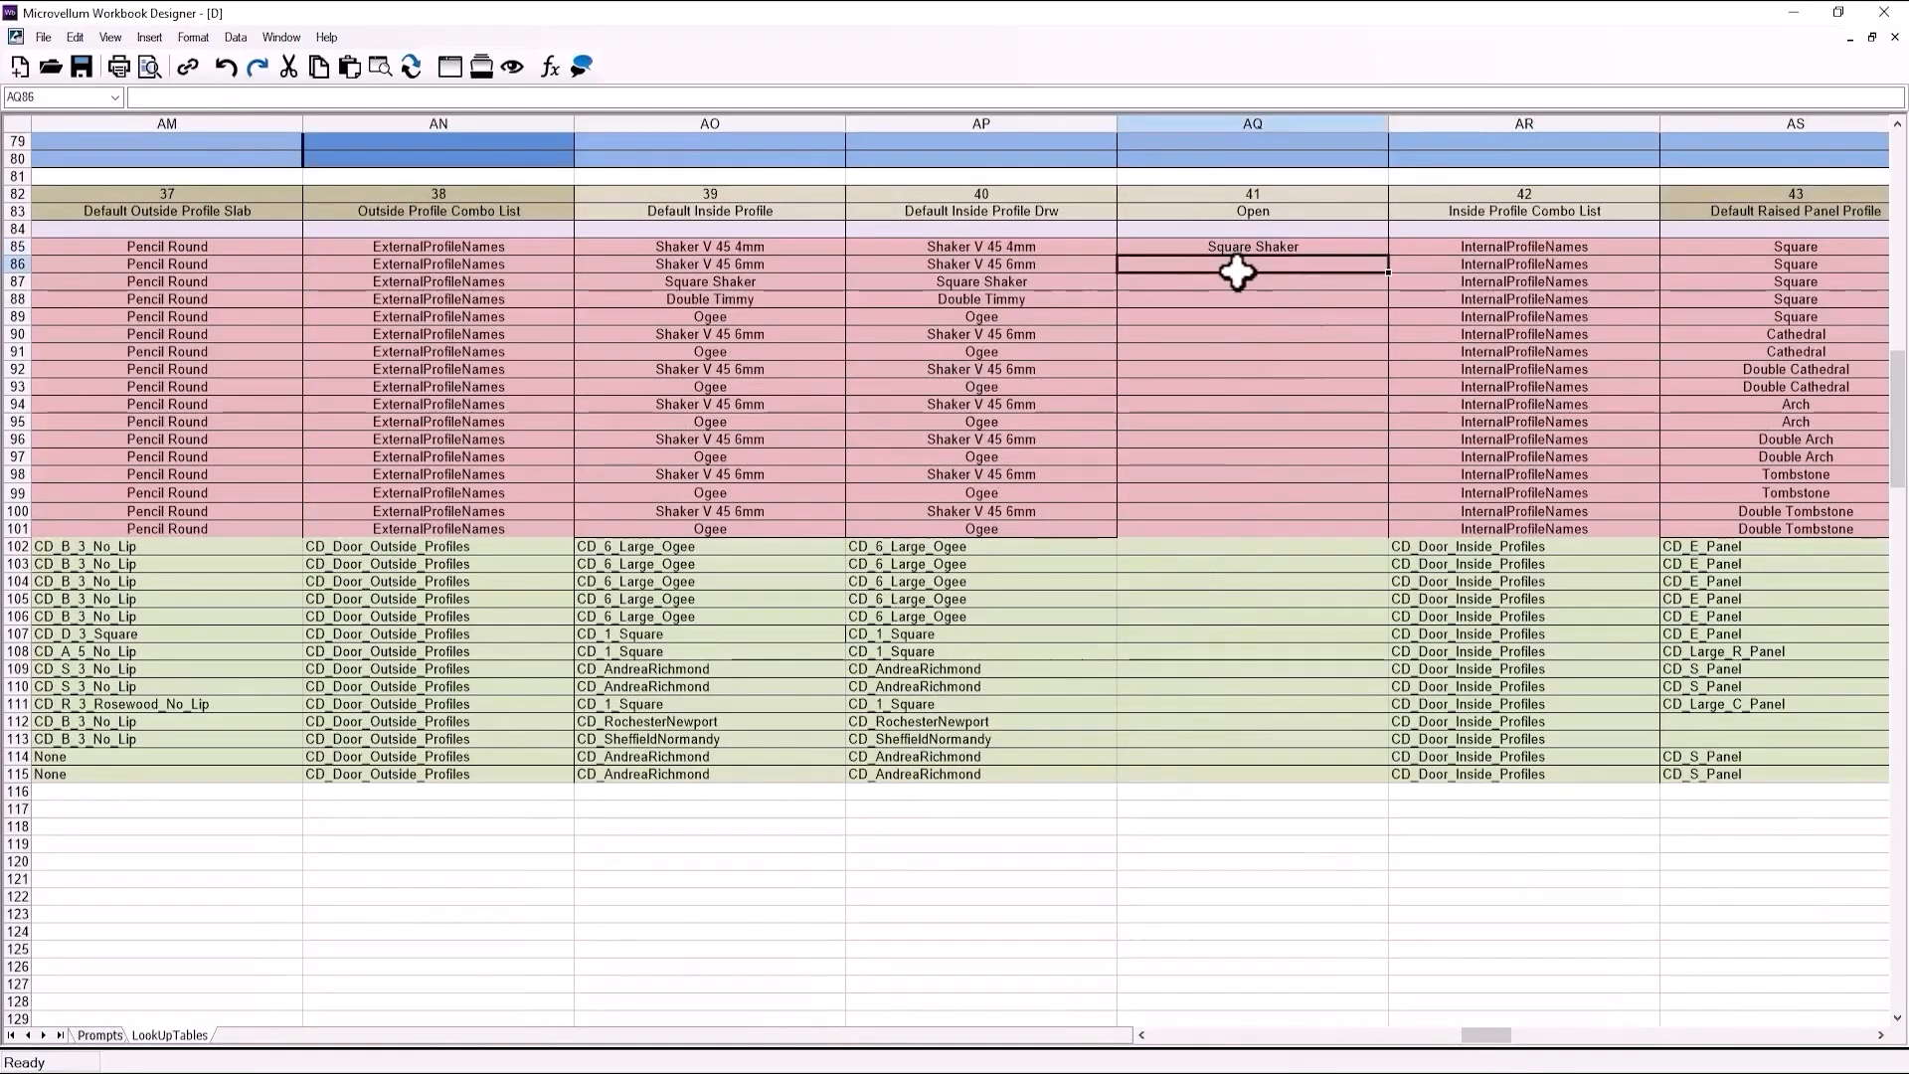
click(1884, 12)
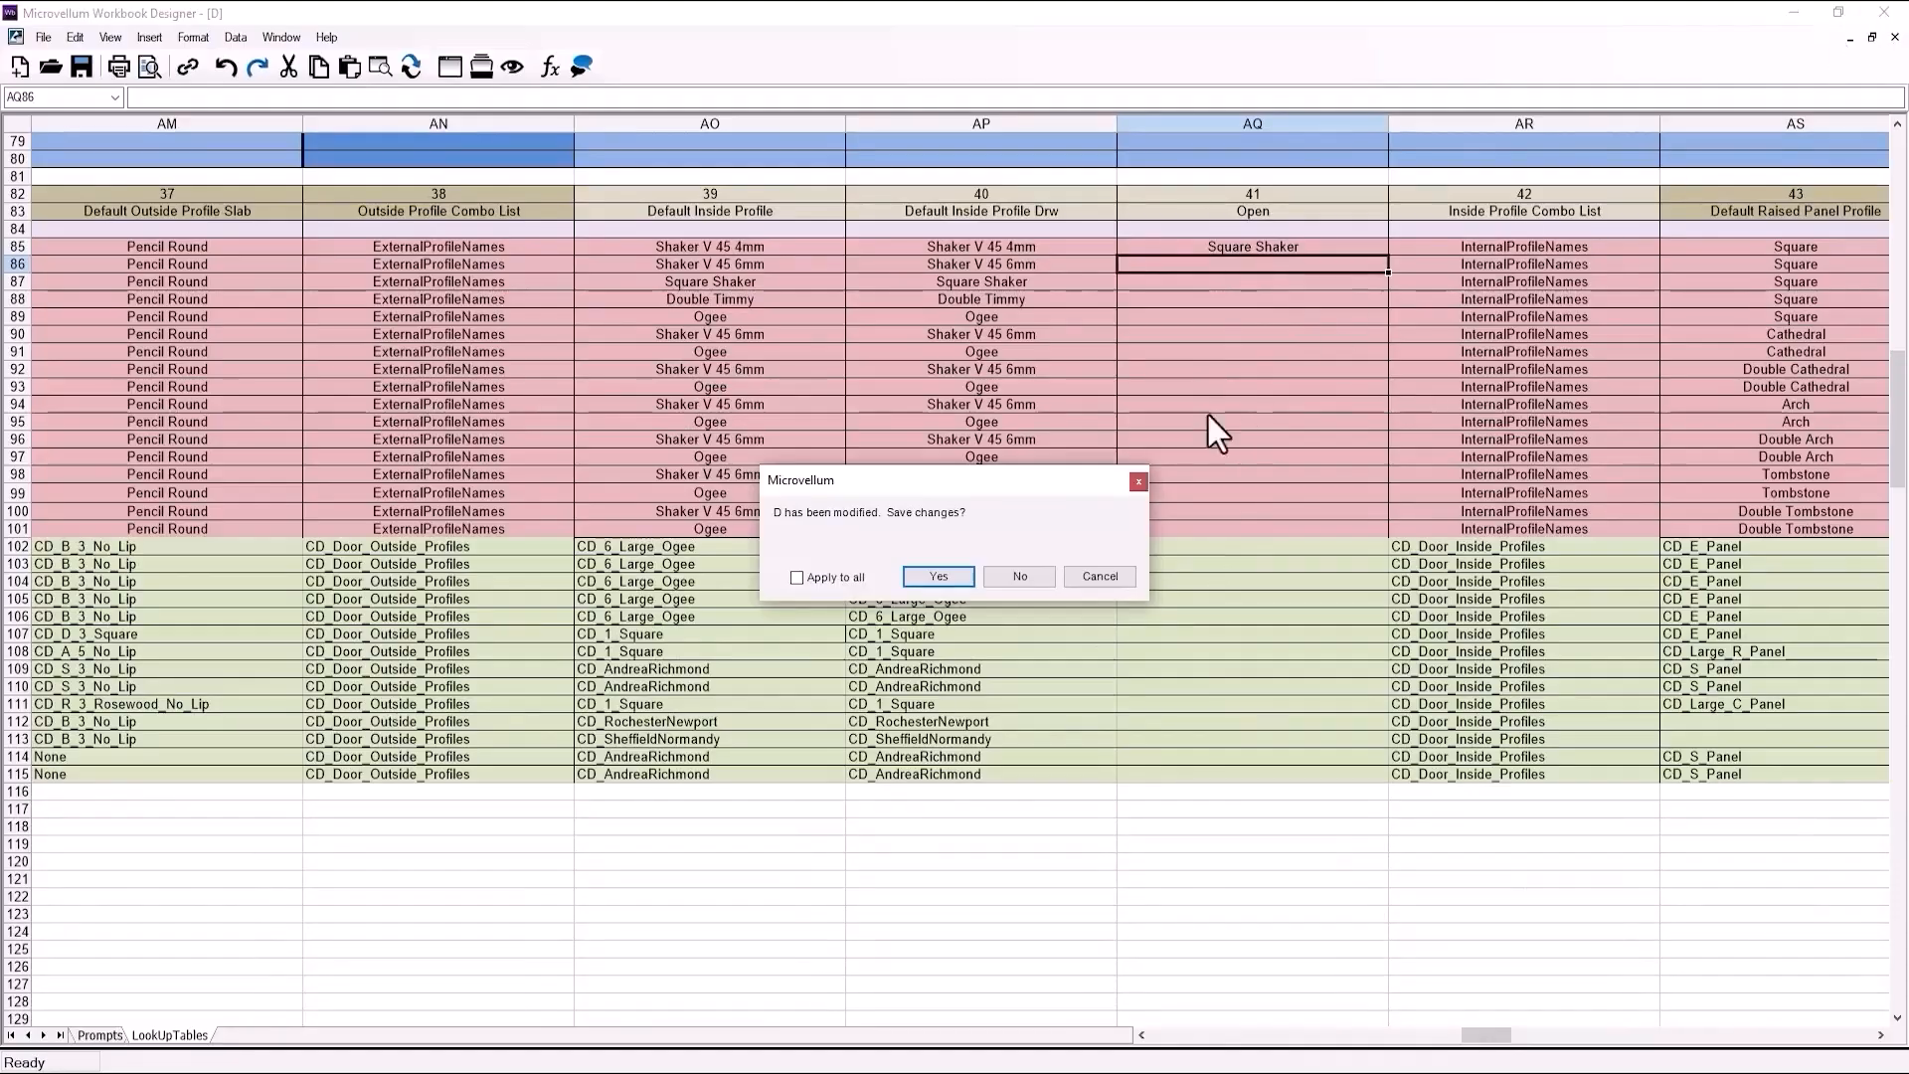
click(951, 575)
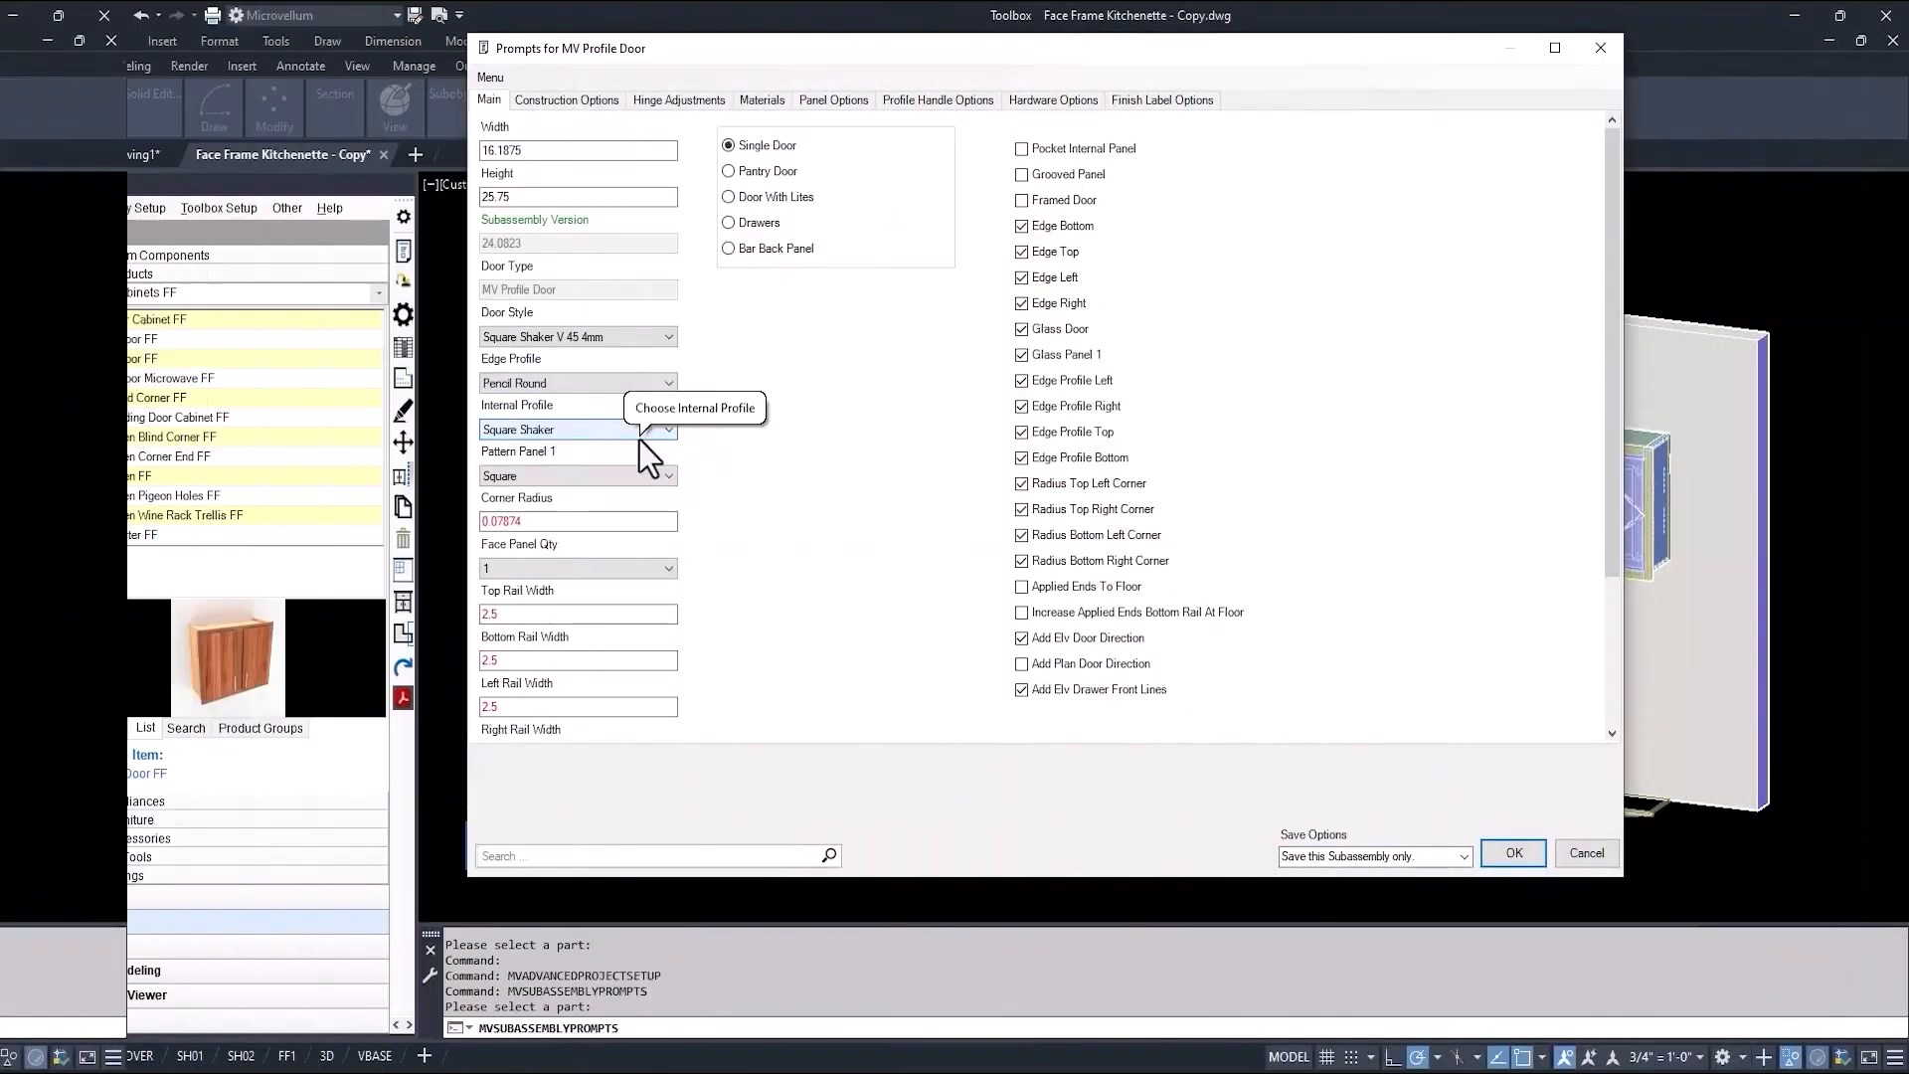
Save the upper cabinet's profile door with the Square Shaker internal profile.
click(1503, 861)
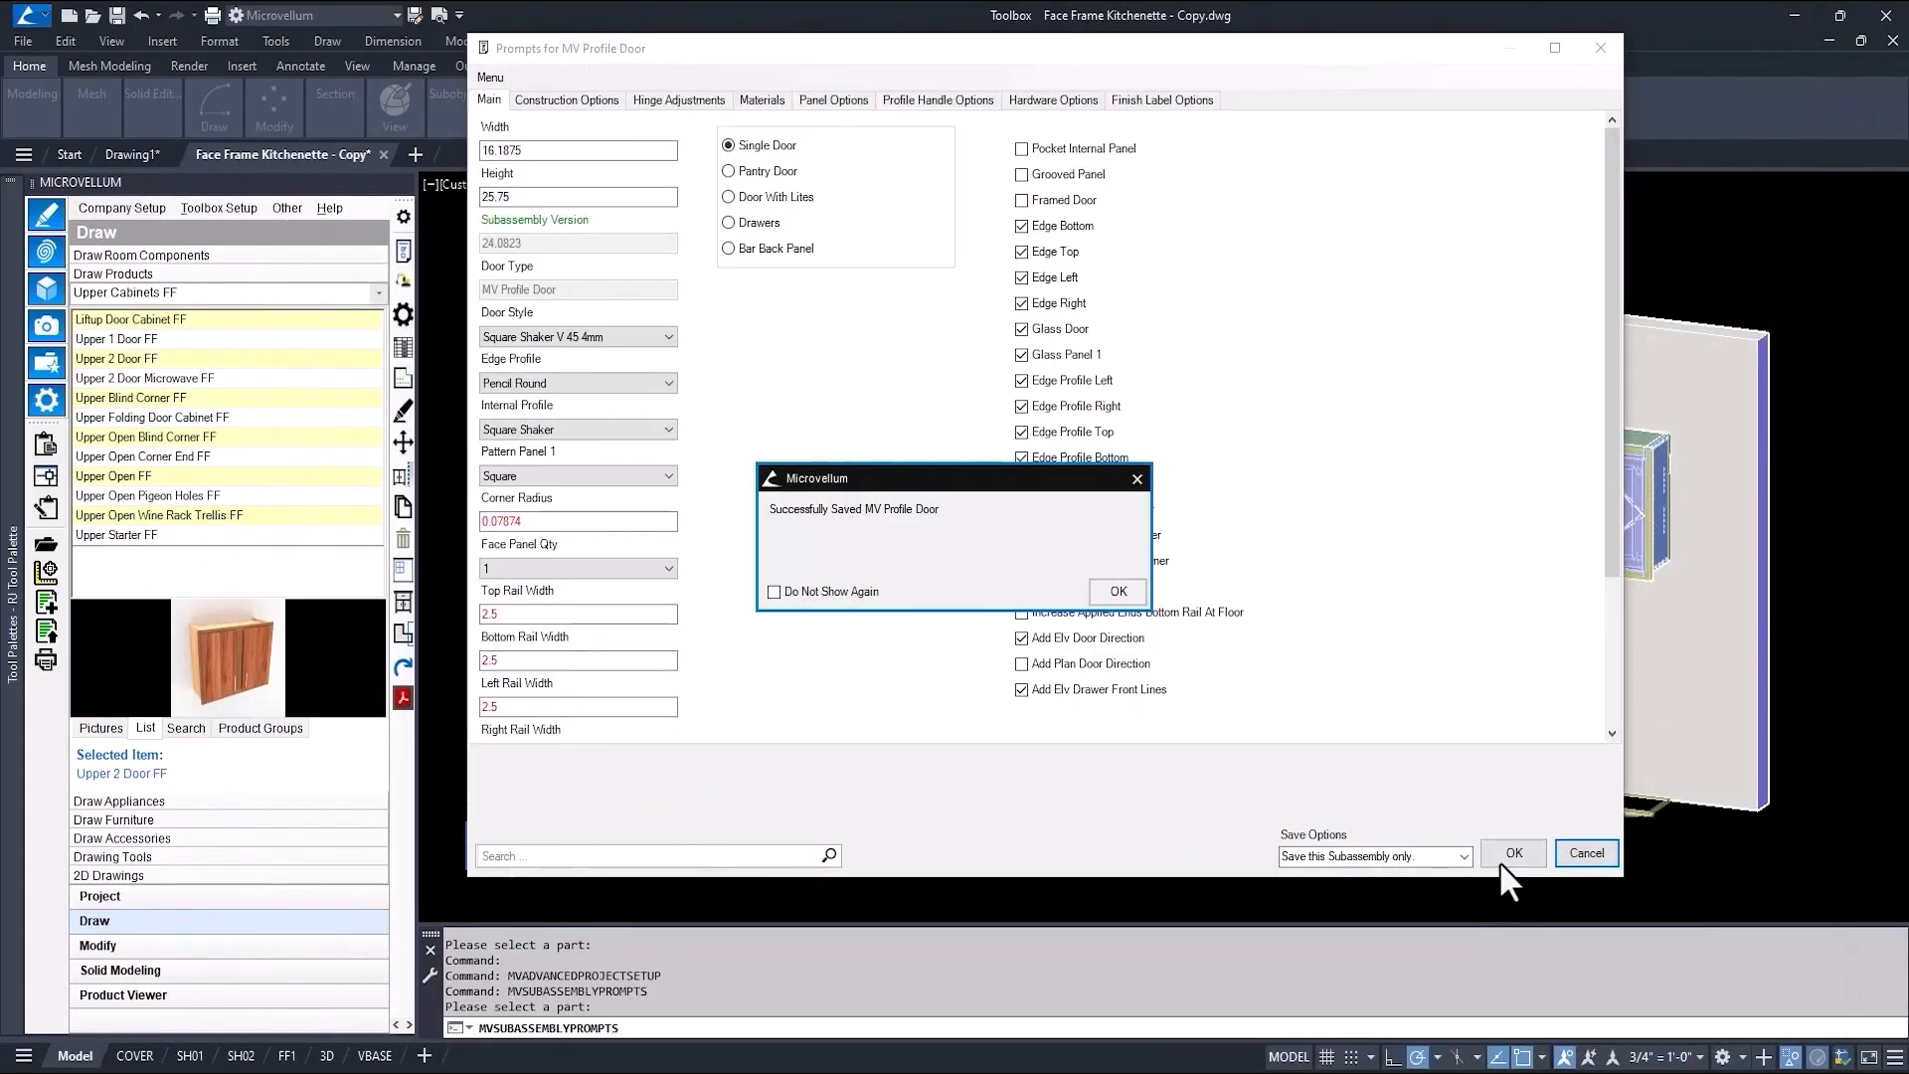
key(Return)
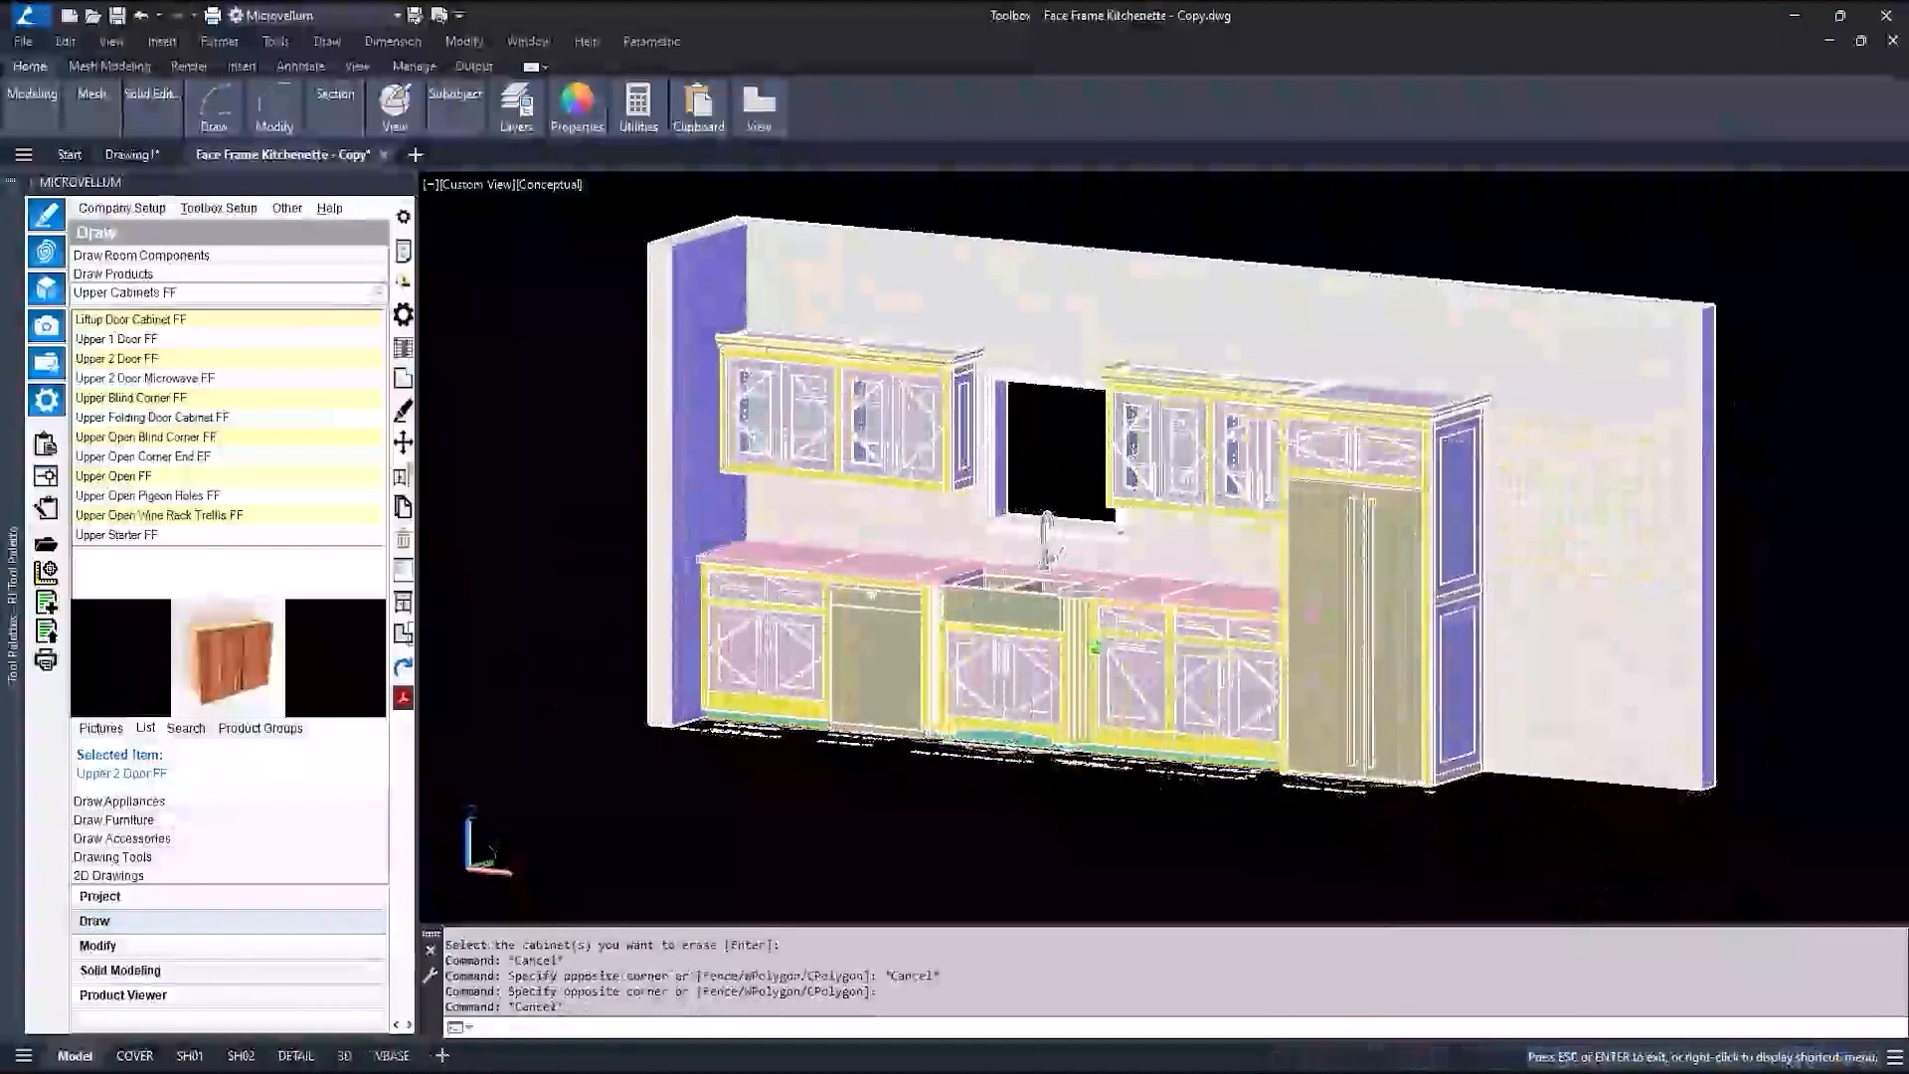
Examine the multi panel options of the tall fridge cabinet's left applied end, and close its prompts without saving.
shift+middle_drag(568, 684, 630, 671)
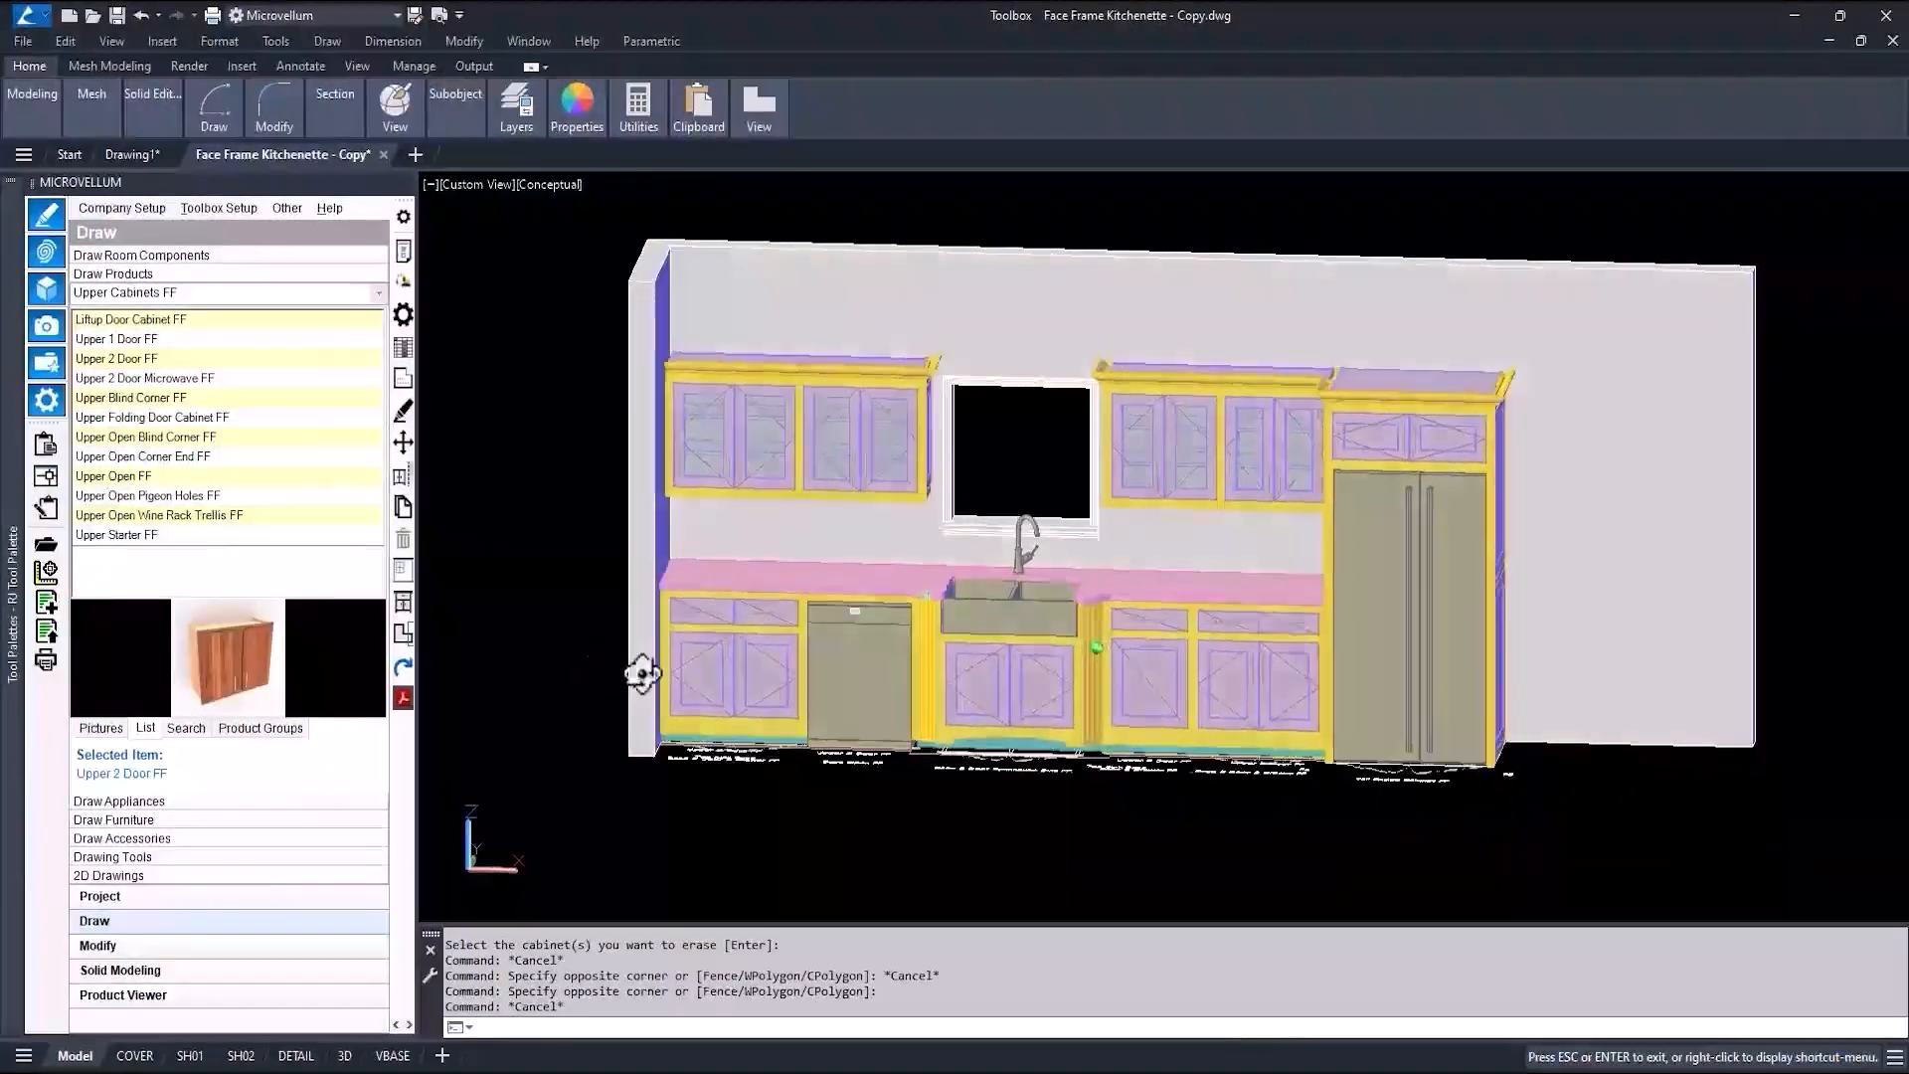
key(Escape)
scroll(1320, 504, up, 3)
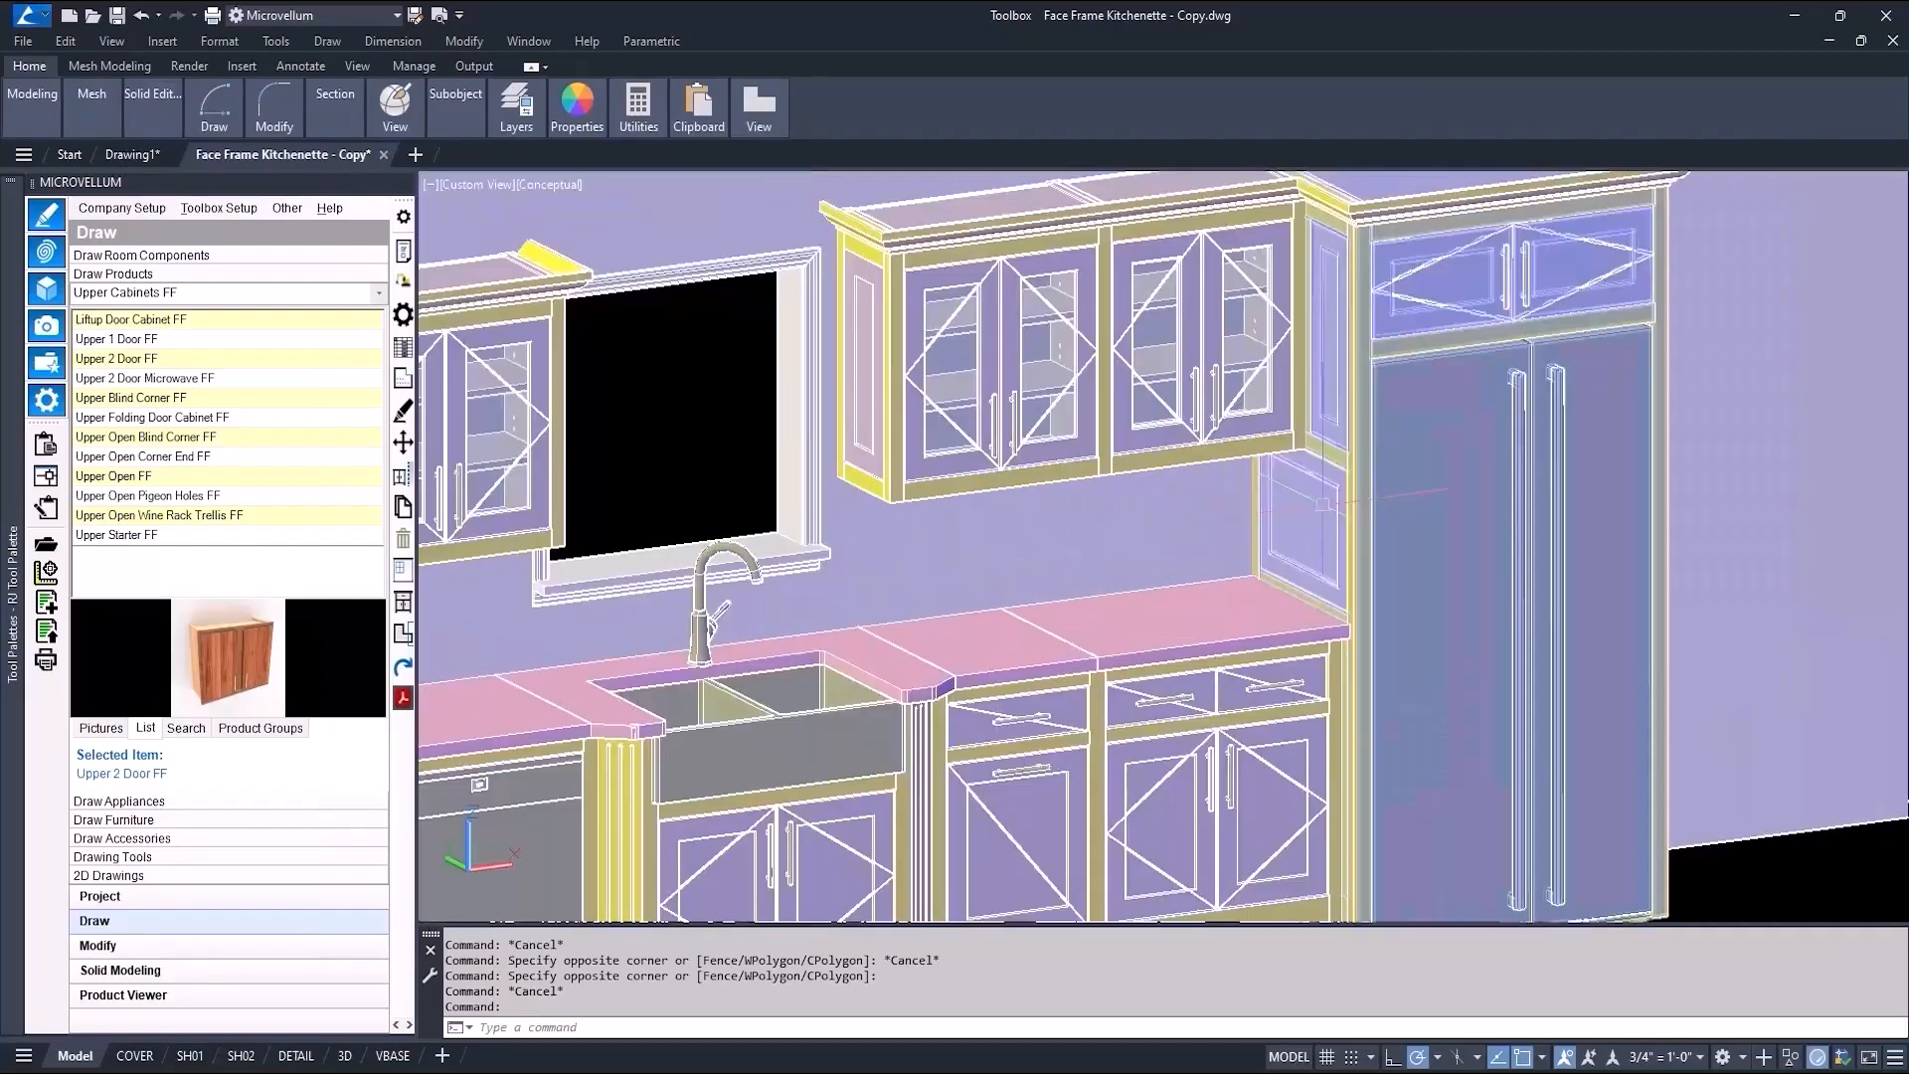
click(402, 315)
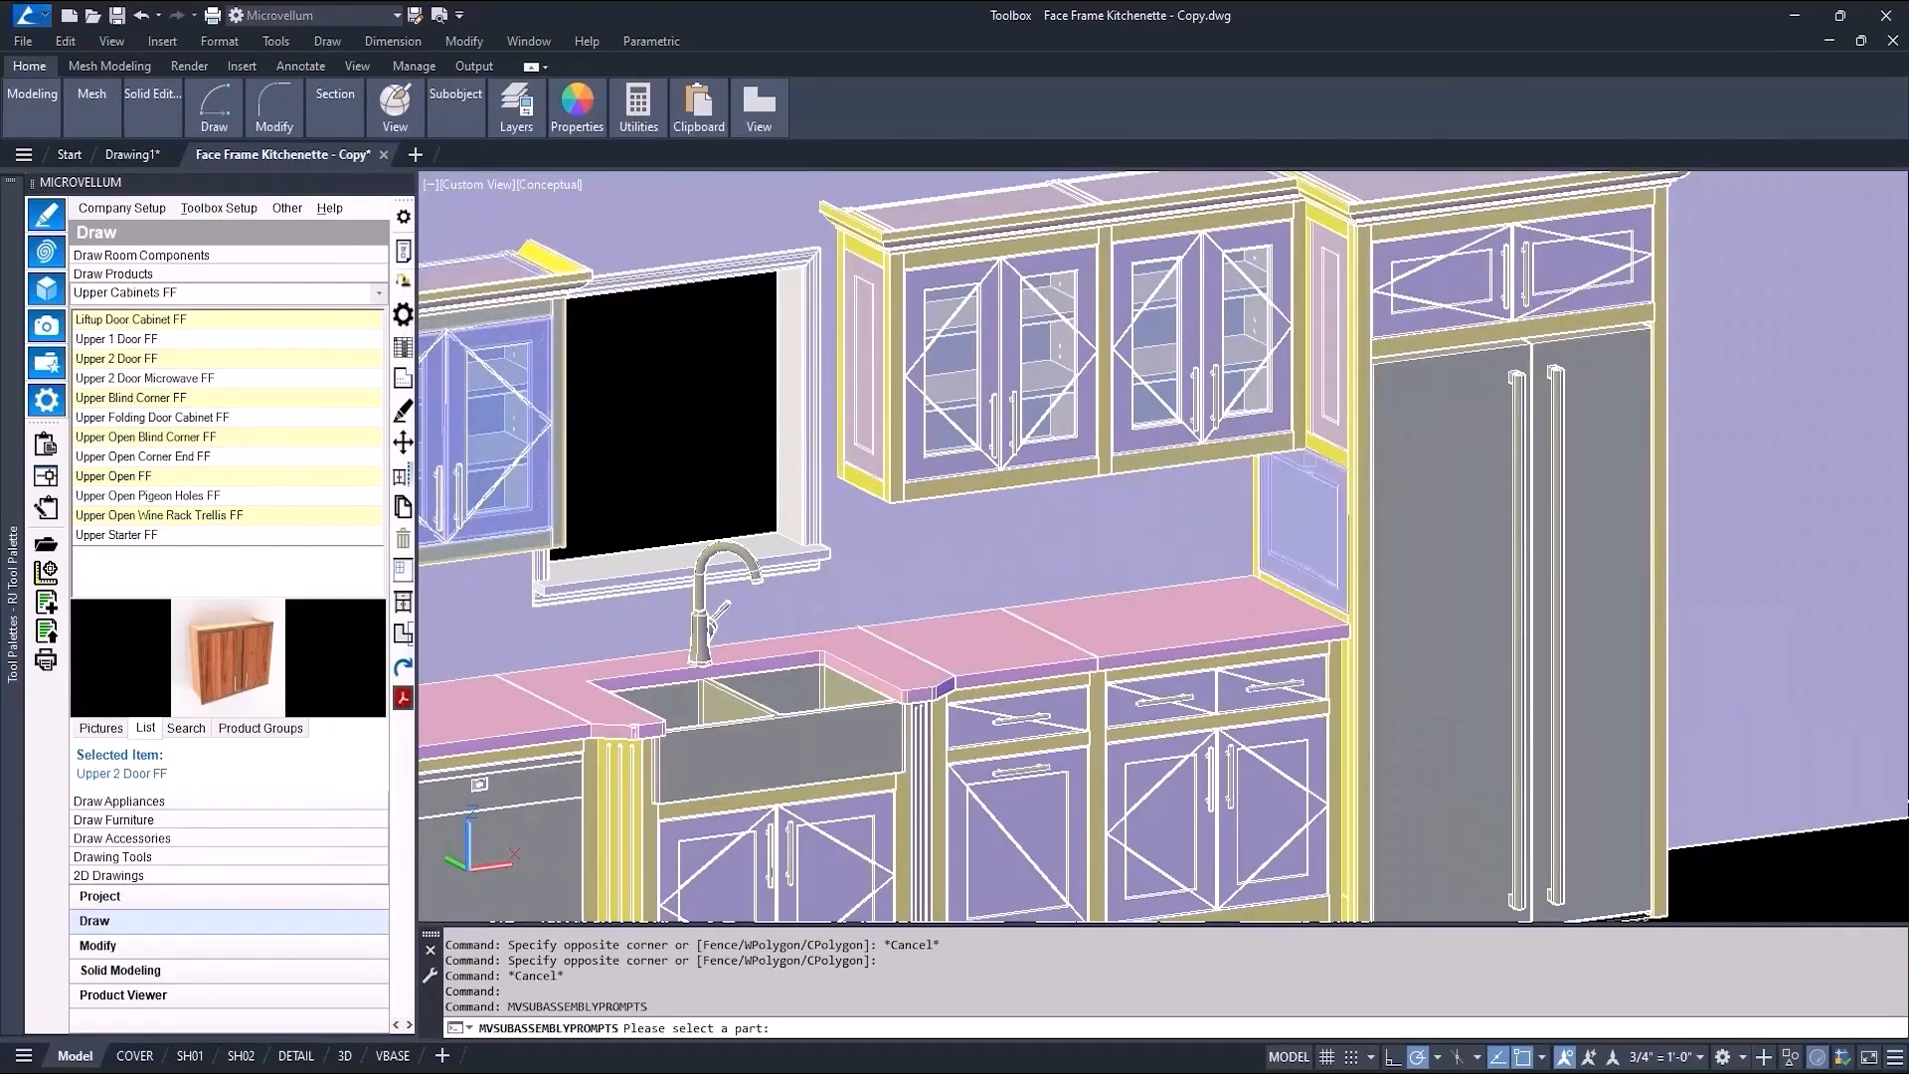
click(1330, 457)
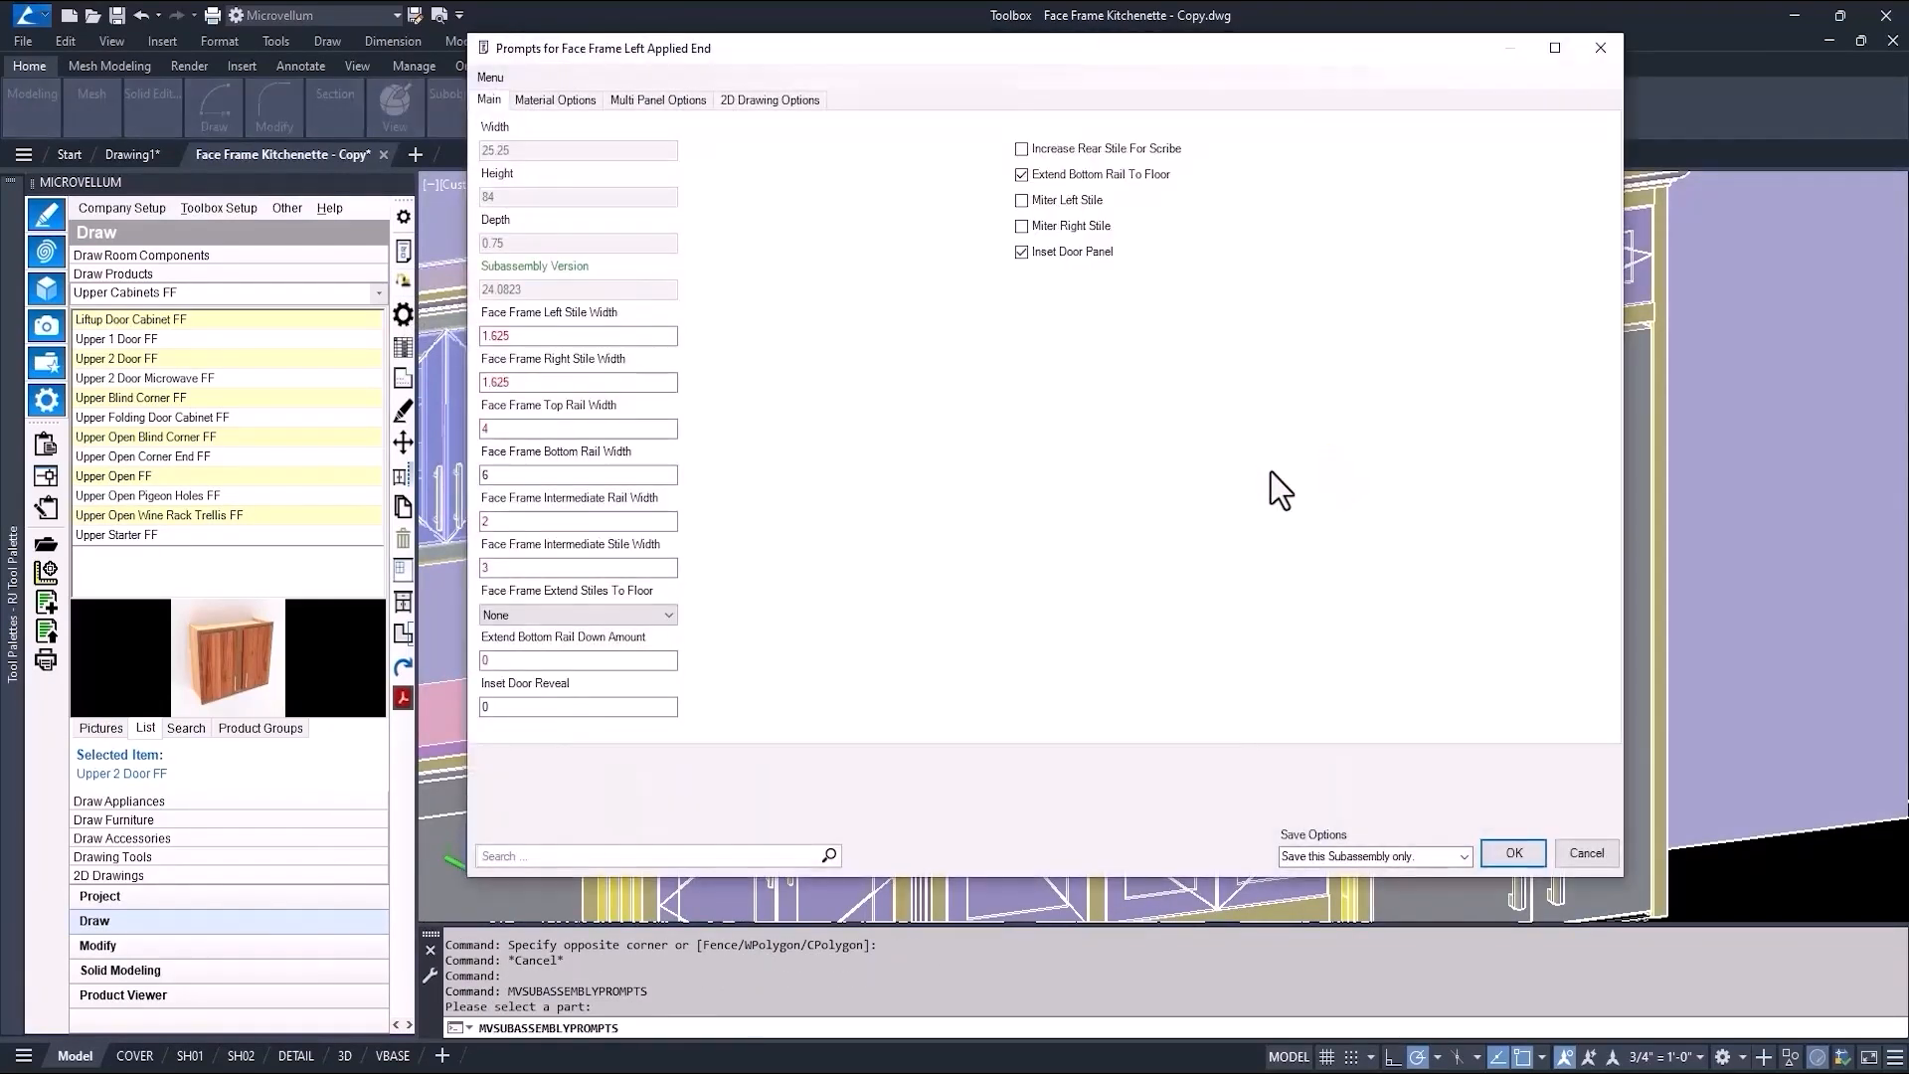
click(648, 99)
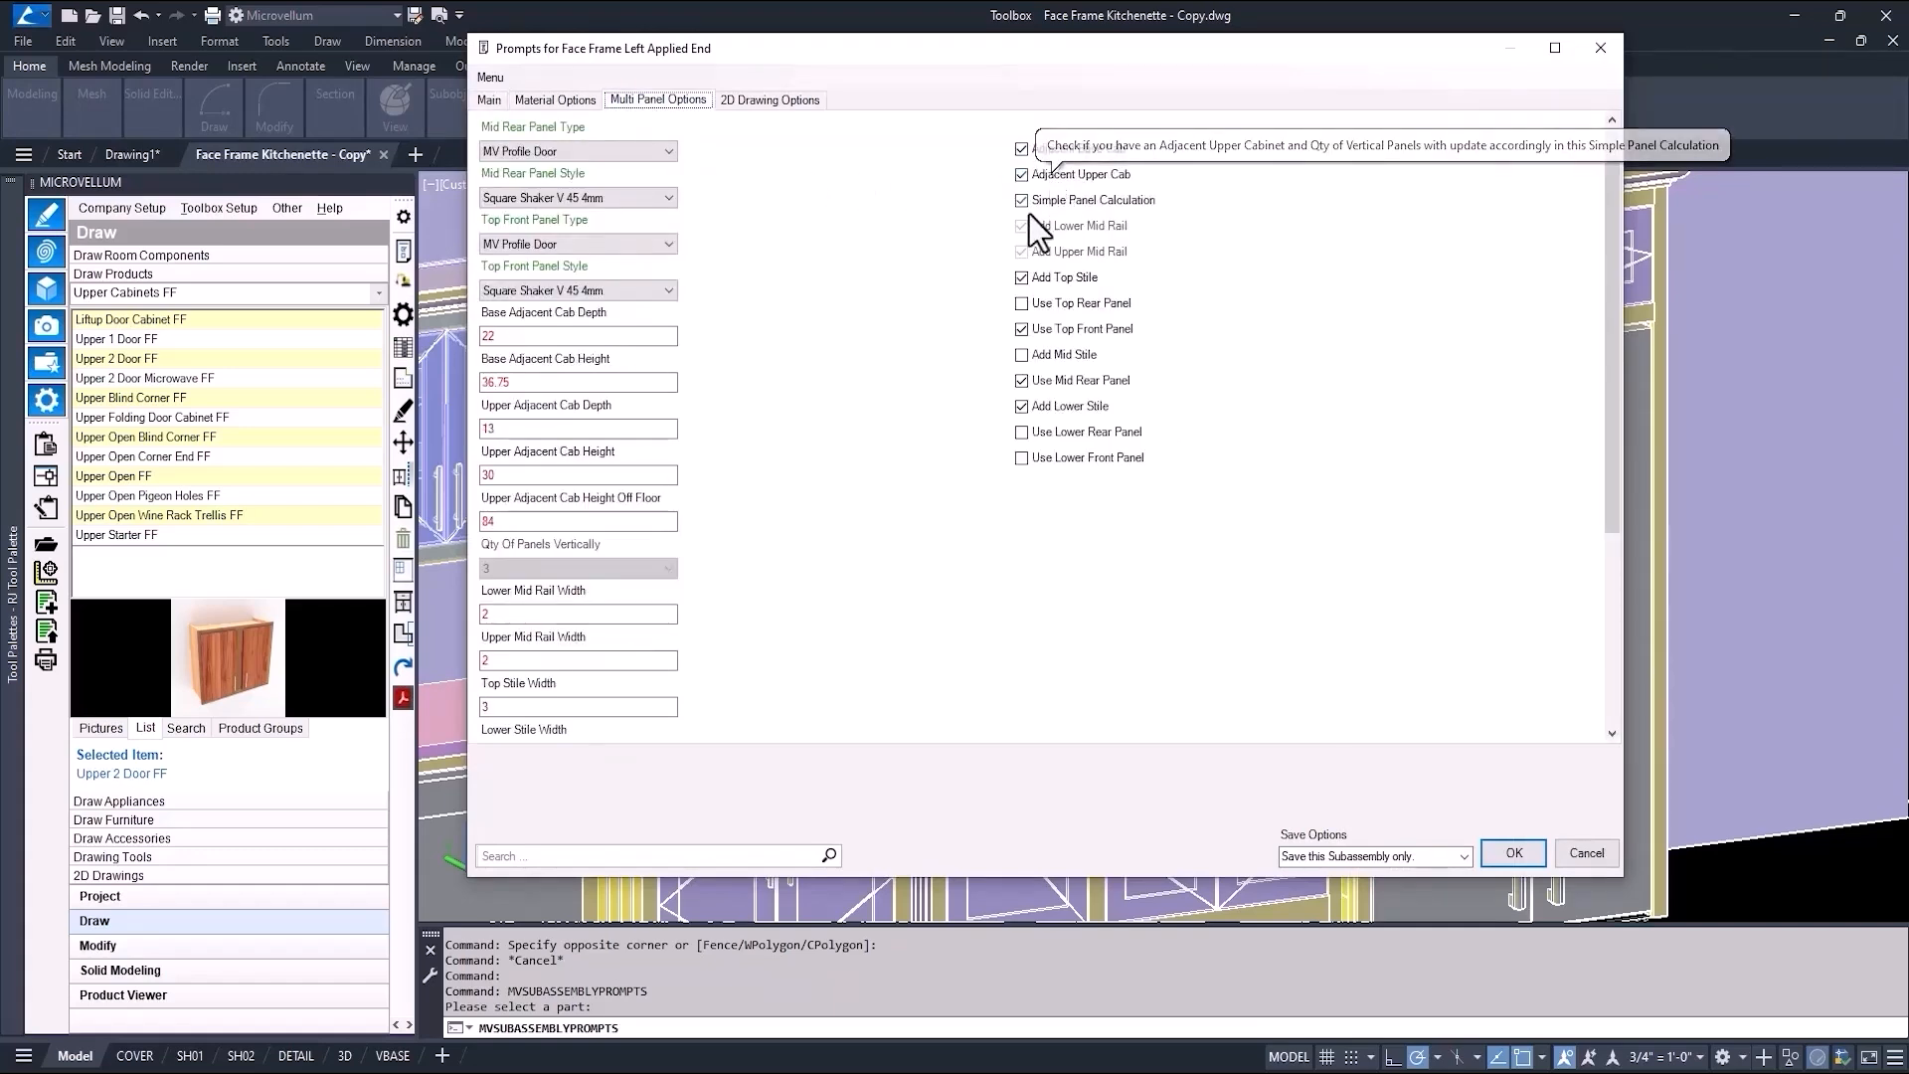
scroll(683, 485, down, 6)
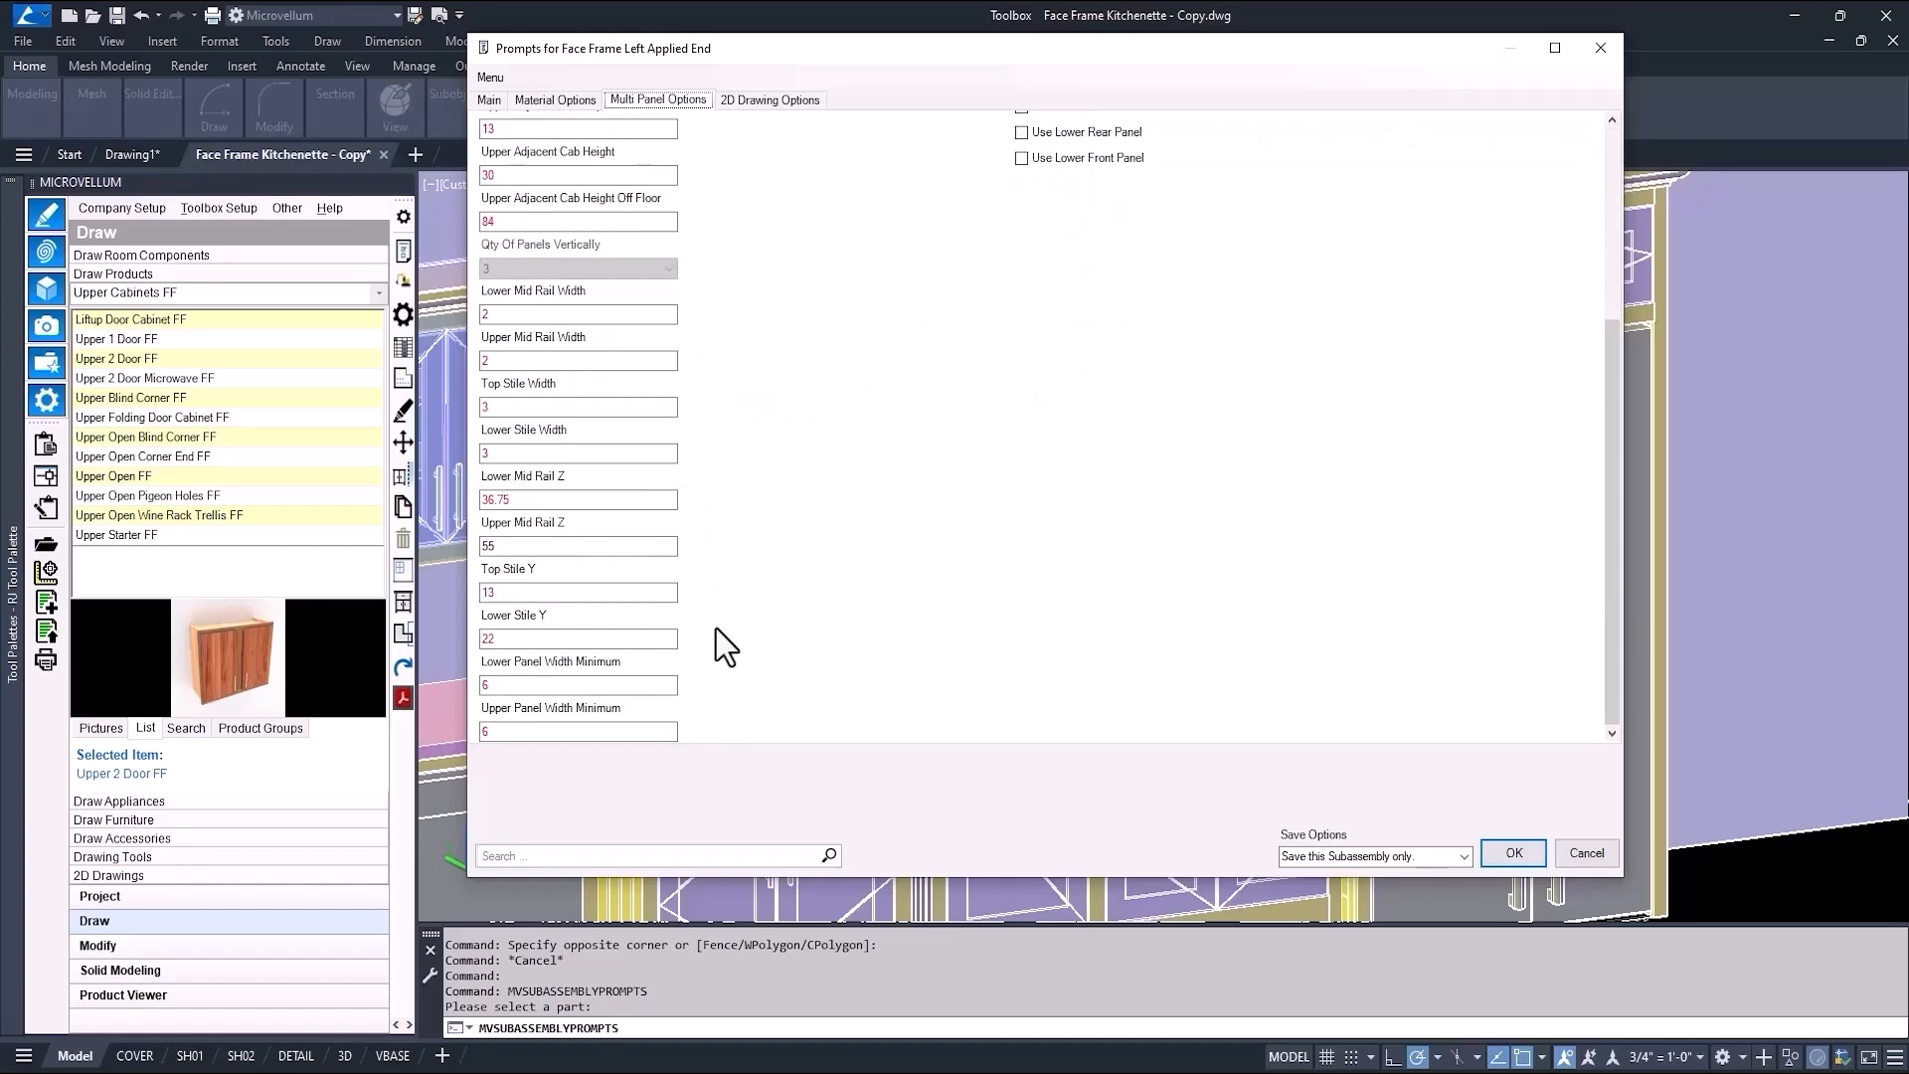
click(1587, 852)
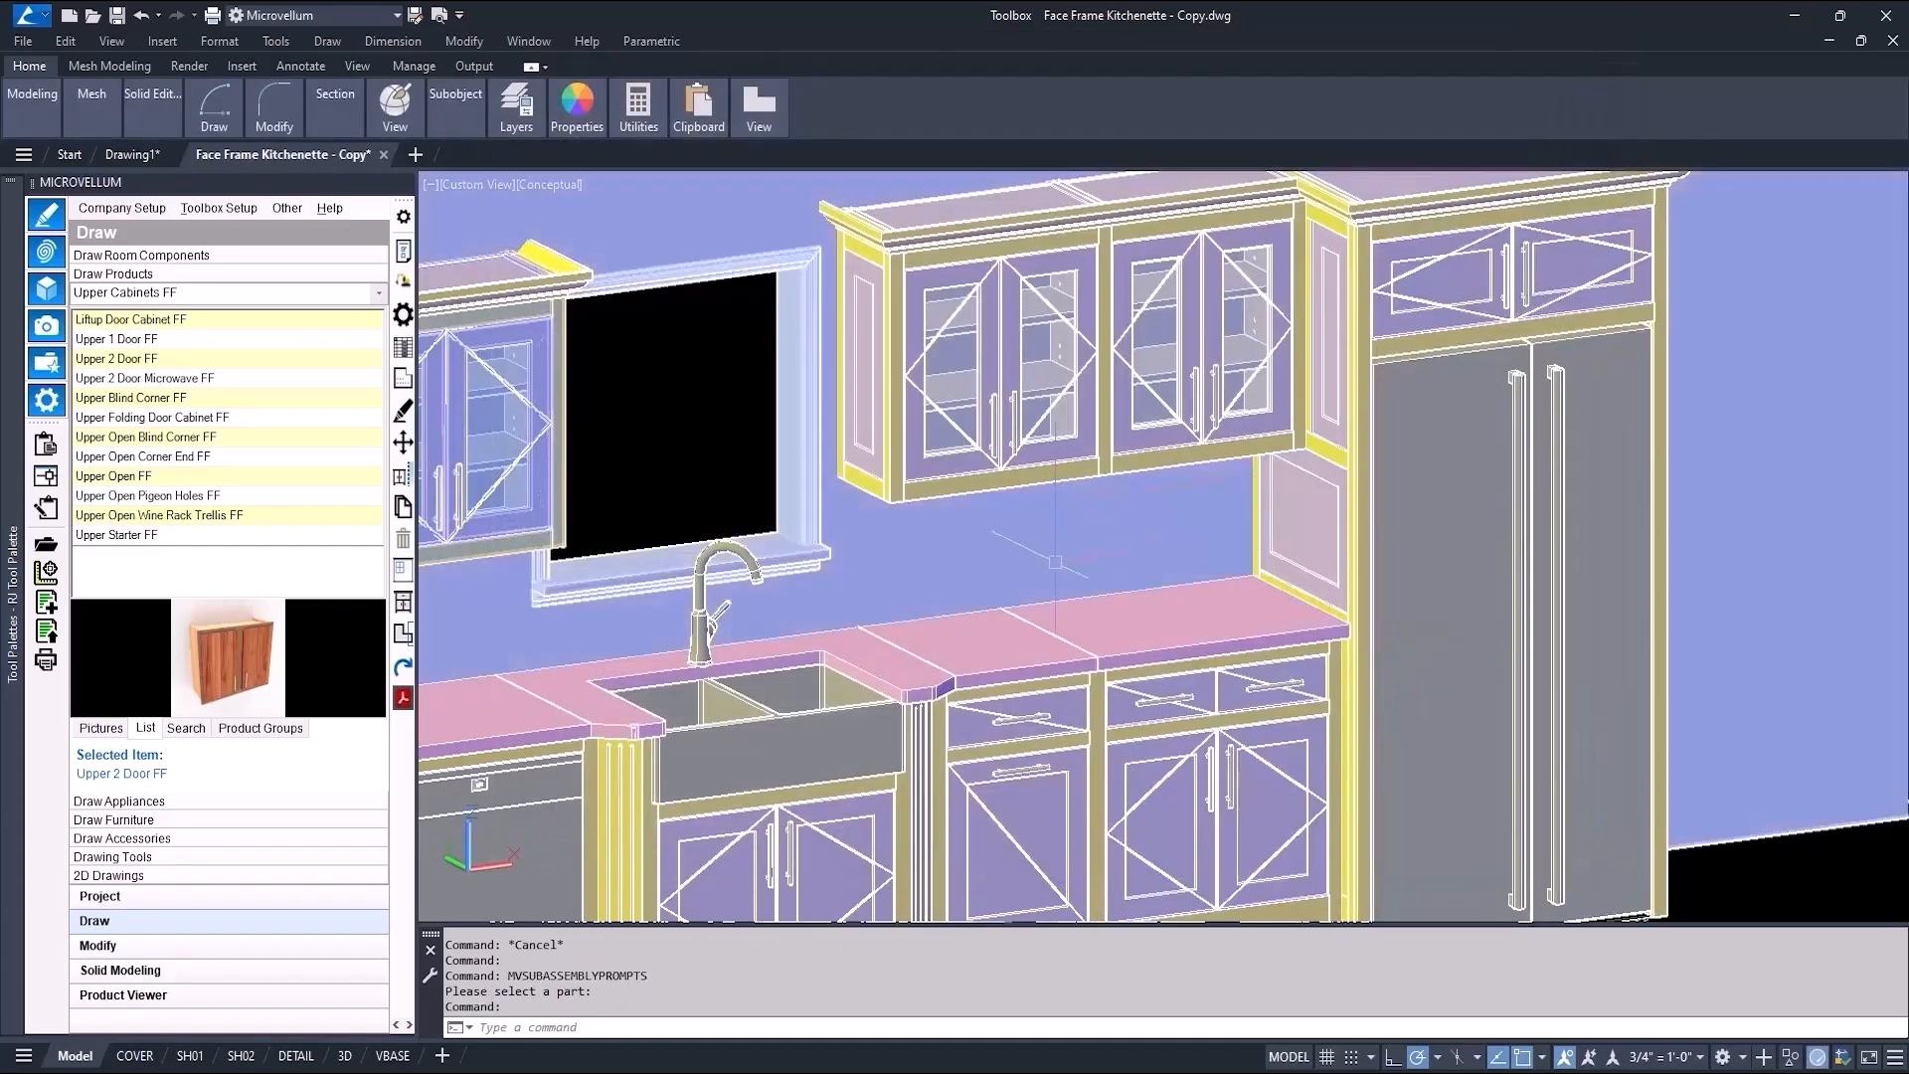
Measure the height of the farmhouse sink's front and inspect its upper corner beside the fluted filler.
scroll(1195, 368, up, 3)
middle_drag(1195, 368, 1294, 253)
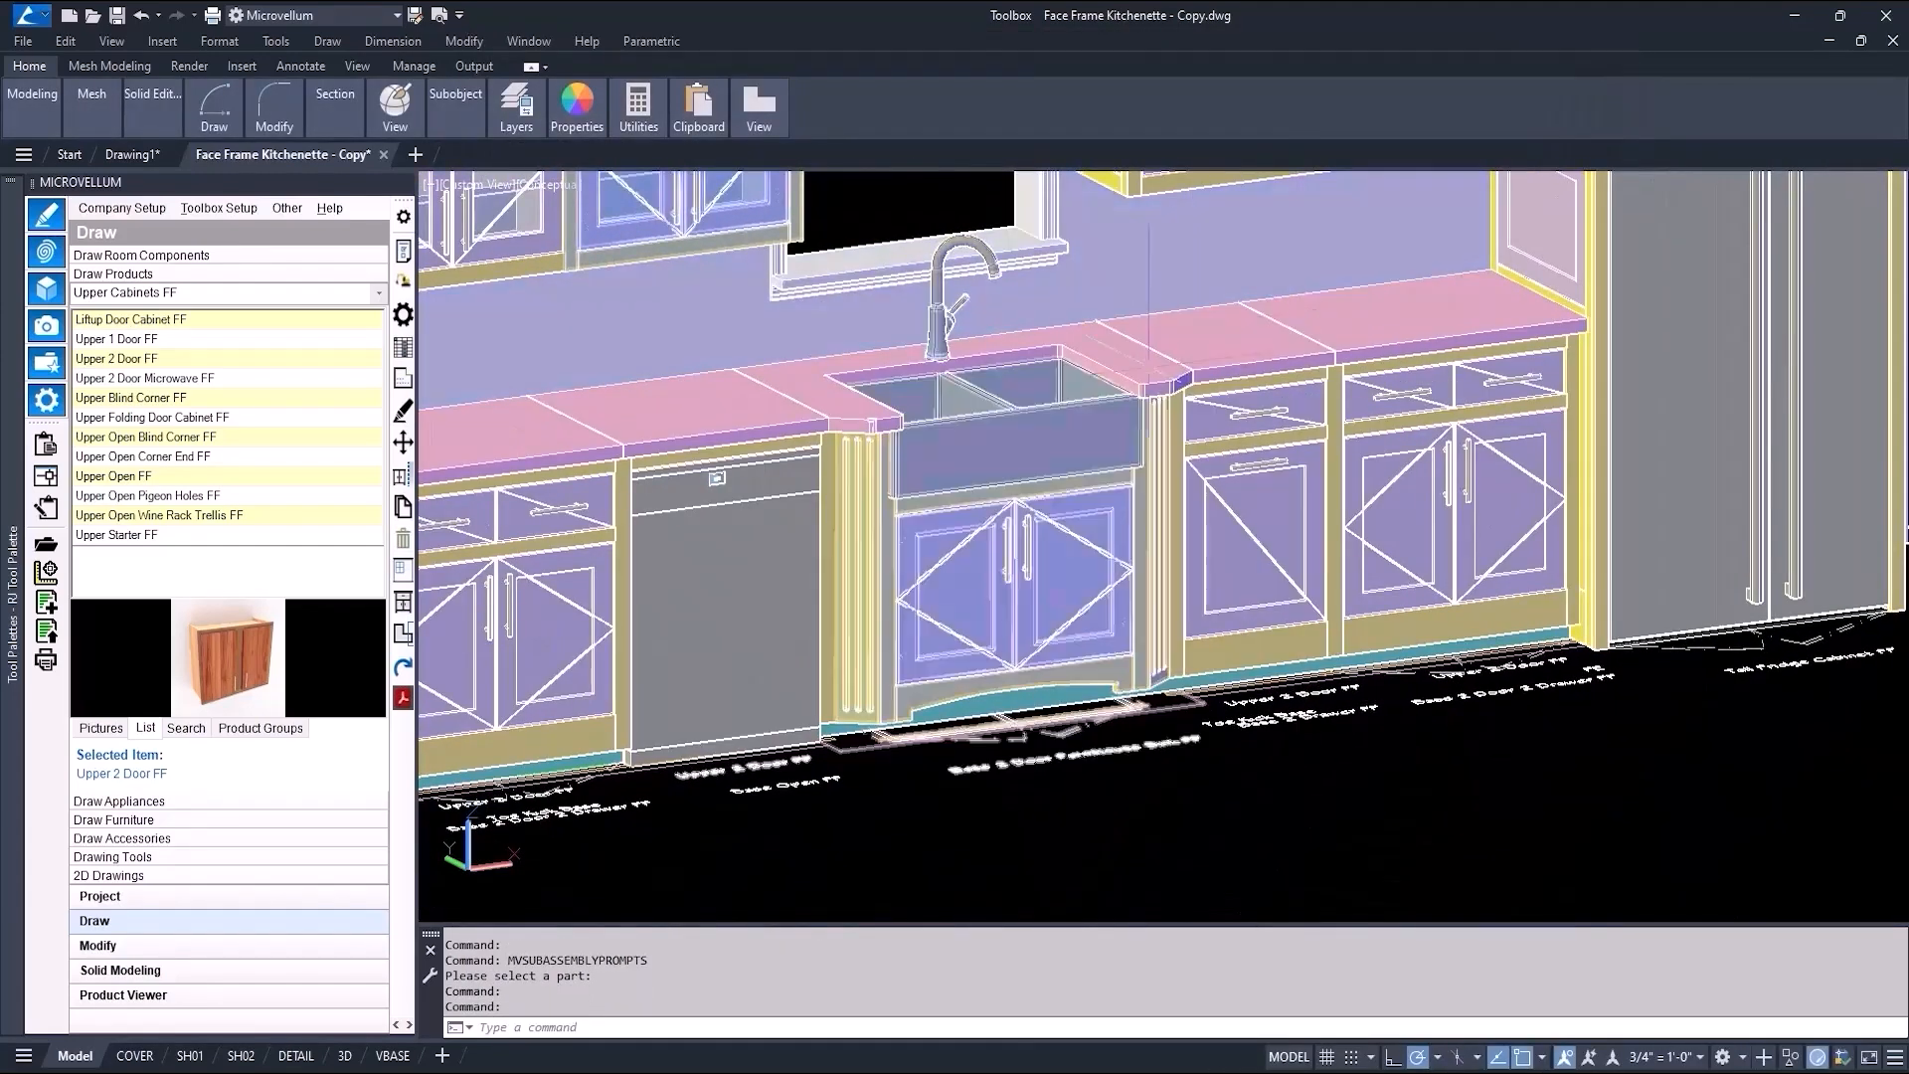
scroll(950, 475, up, 5)
key(ctrl+a)
key(Escape)
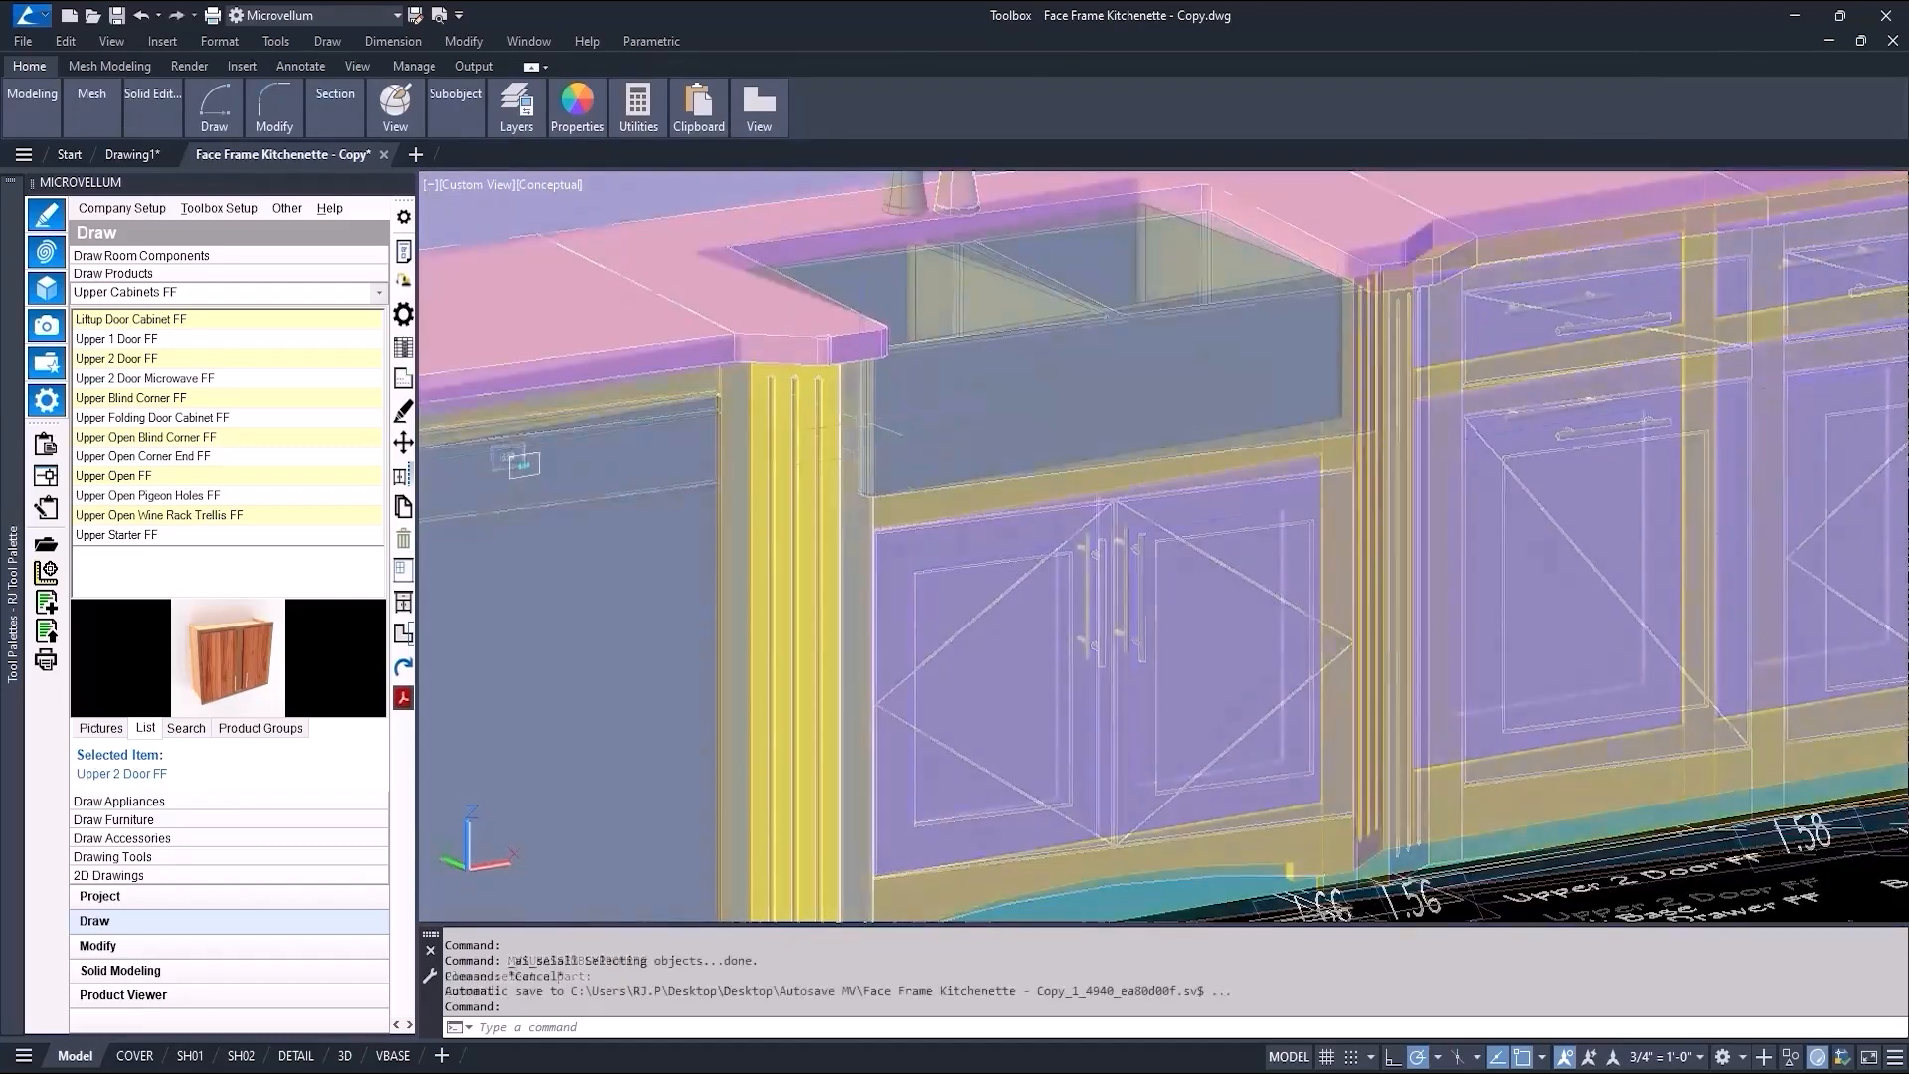
click(854, 421)
click(1240, 359)
click(1337, 447)
shift+middle_drag(1337, 449, 1130, 426)
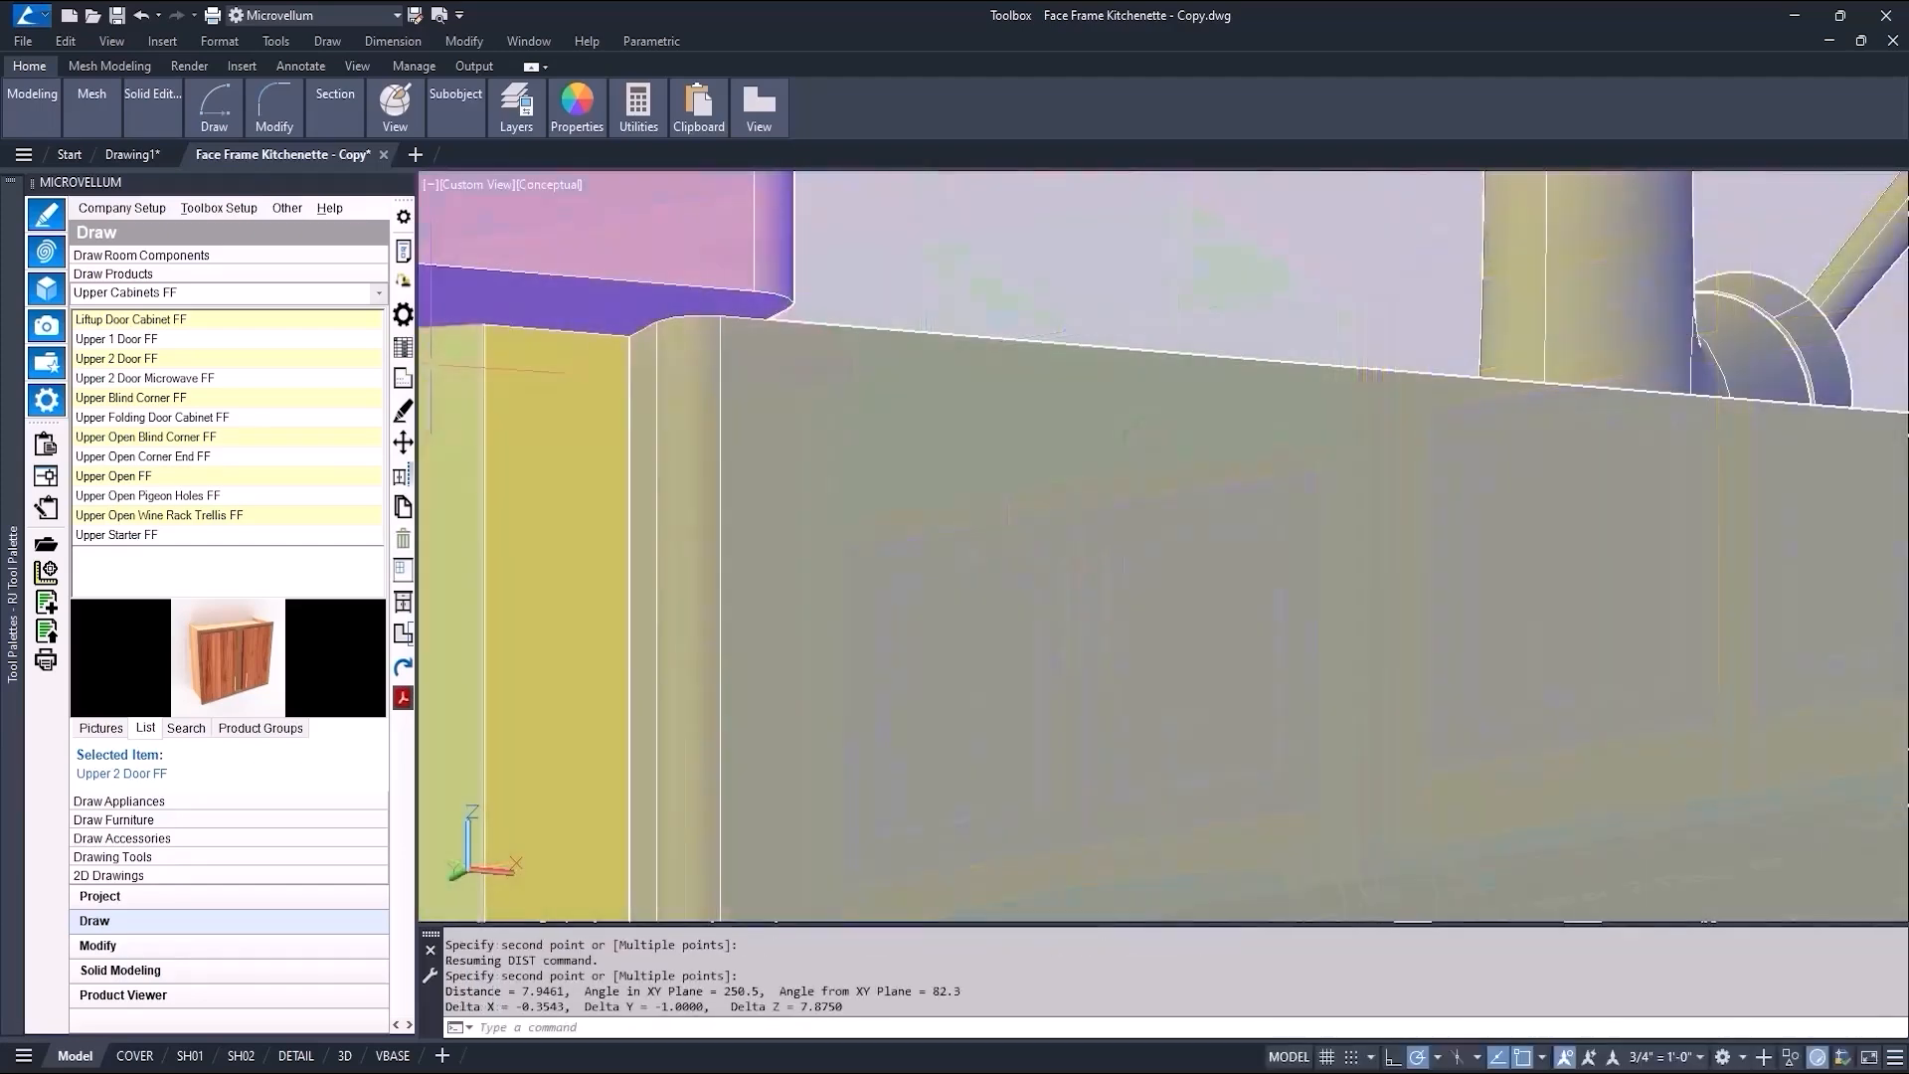
Open the left face frame stile of the farmhouse sink cabinet as a 2D part drawing.
click(403, 411)
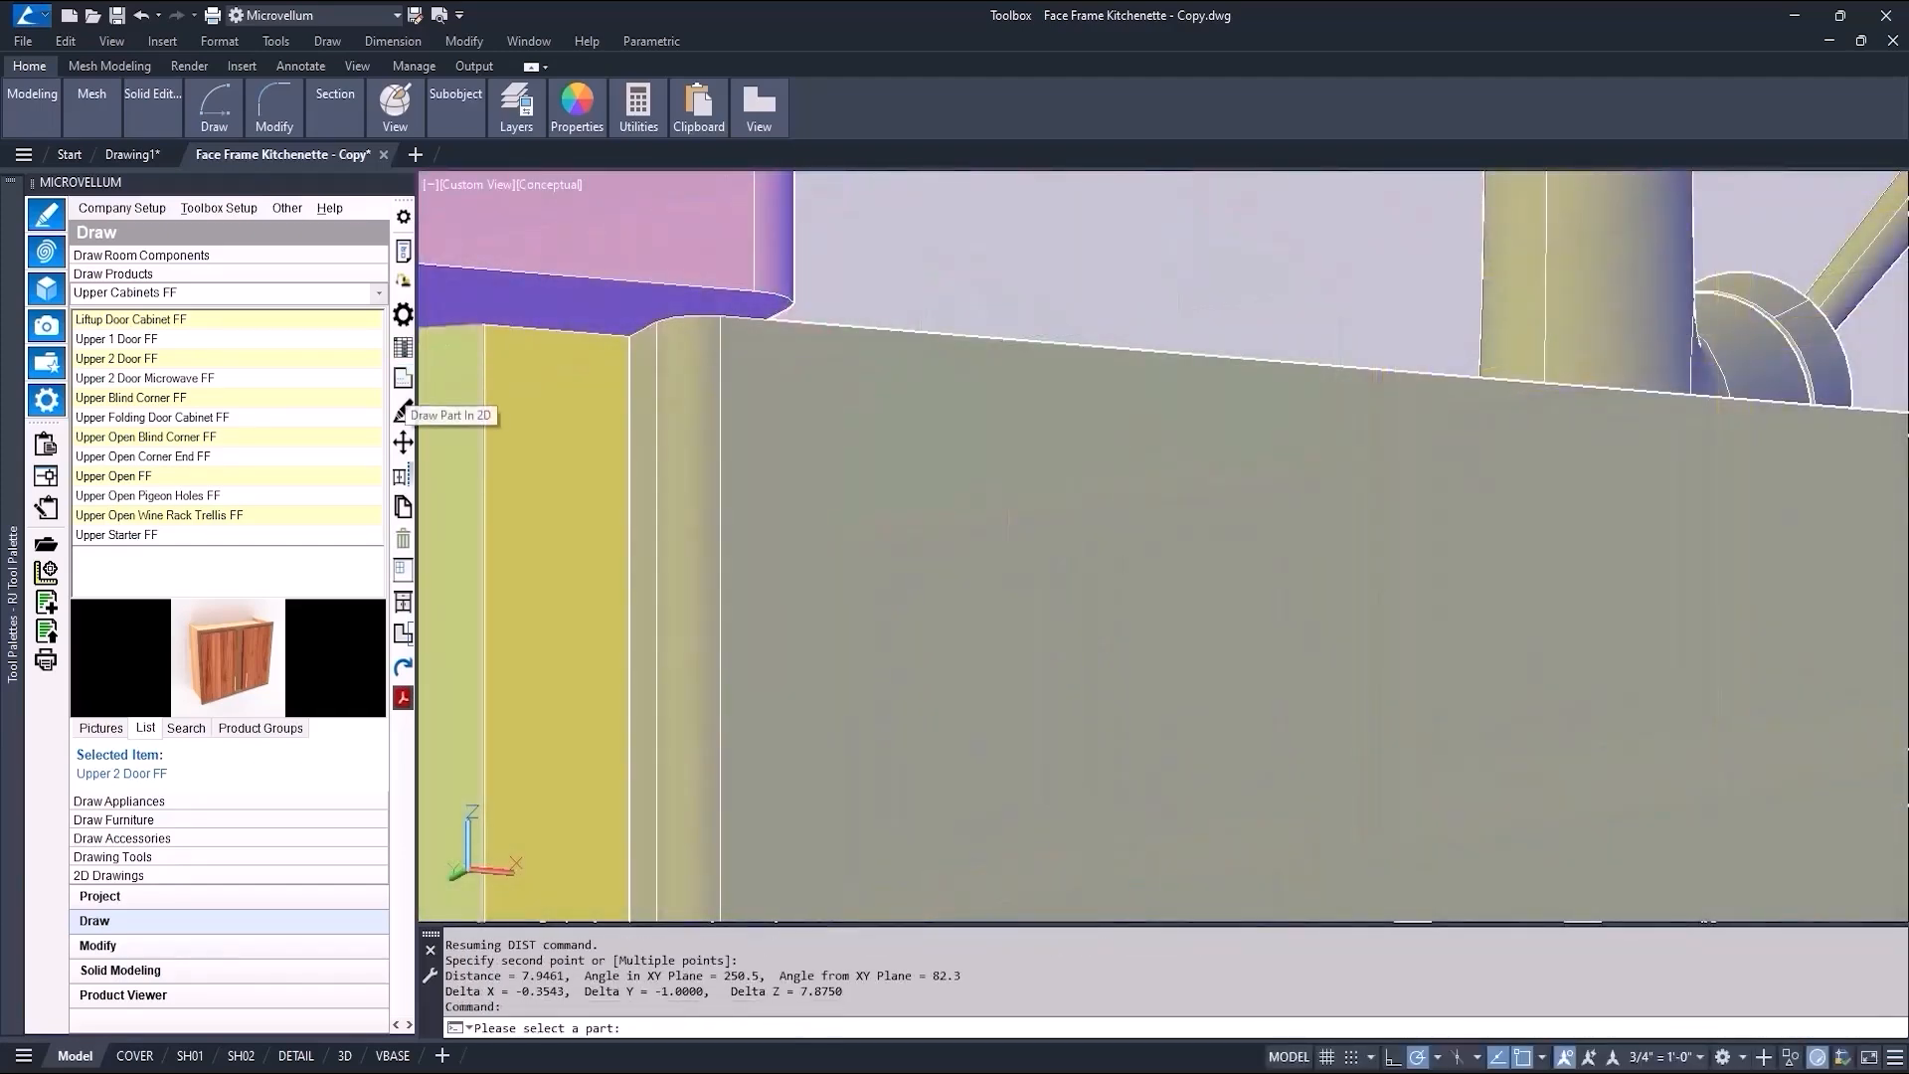
scroll(527, 406, down, 4)
click(541, 430)
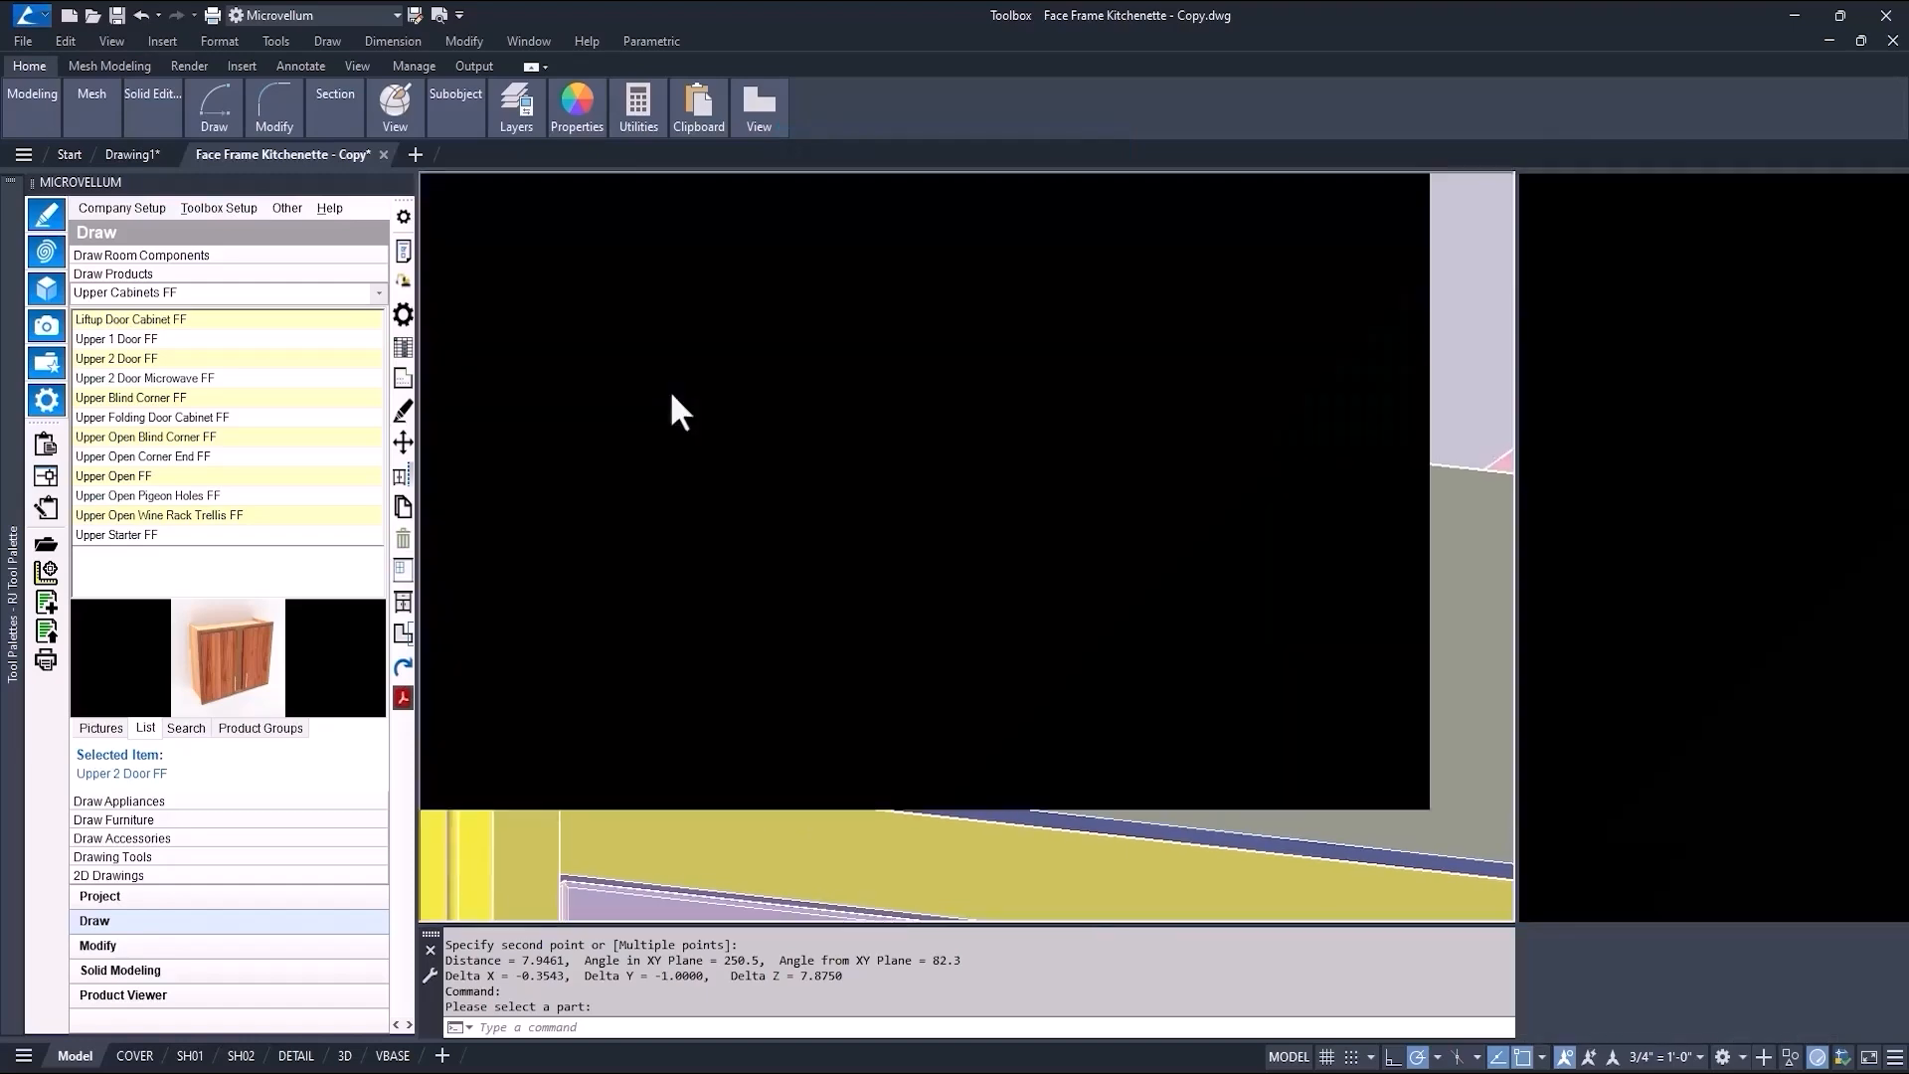
Examine the base point and machine point of the Base Stile Left in the farmhouse sink's Face Frame properties, and close them.
scroll(630, 572, up, 3)
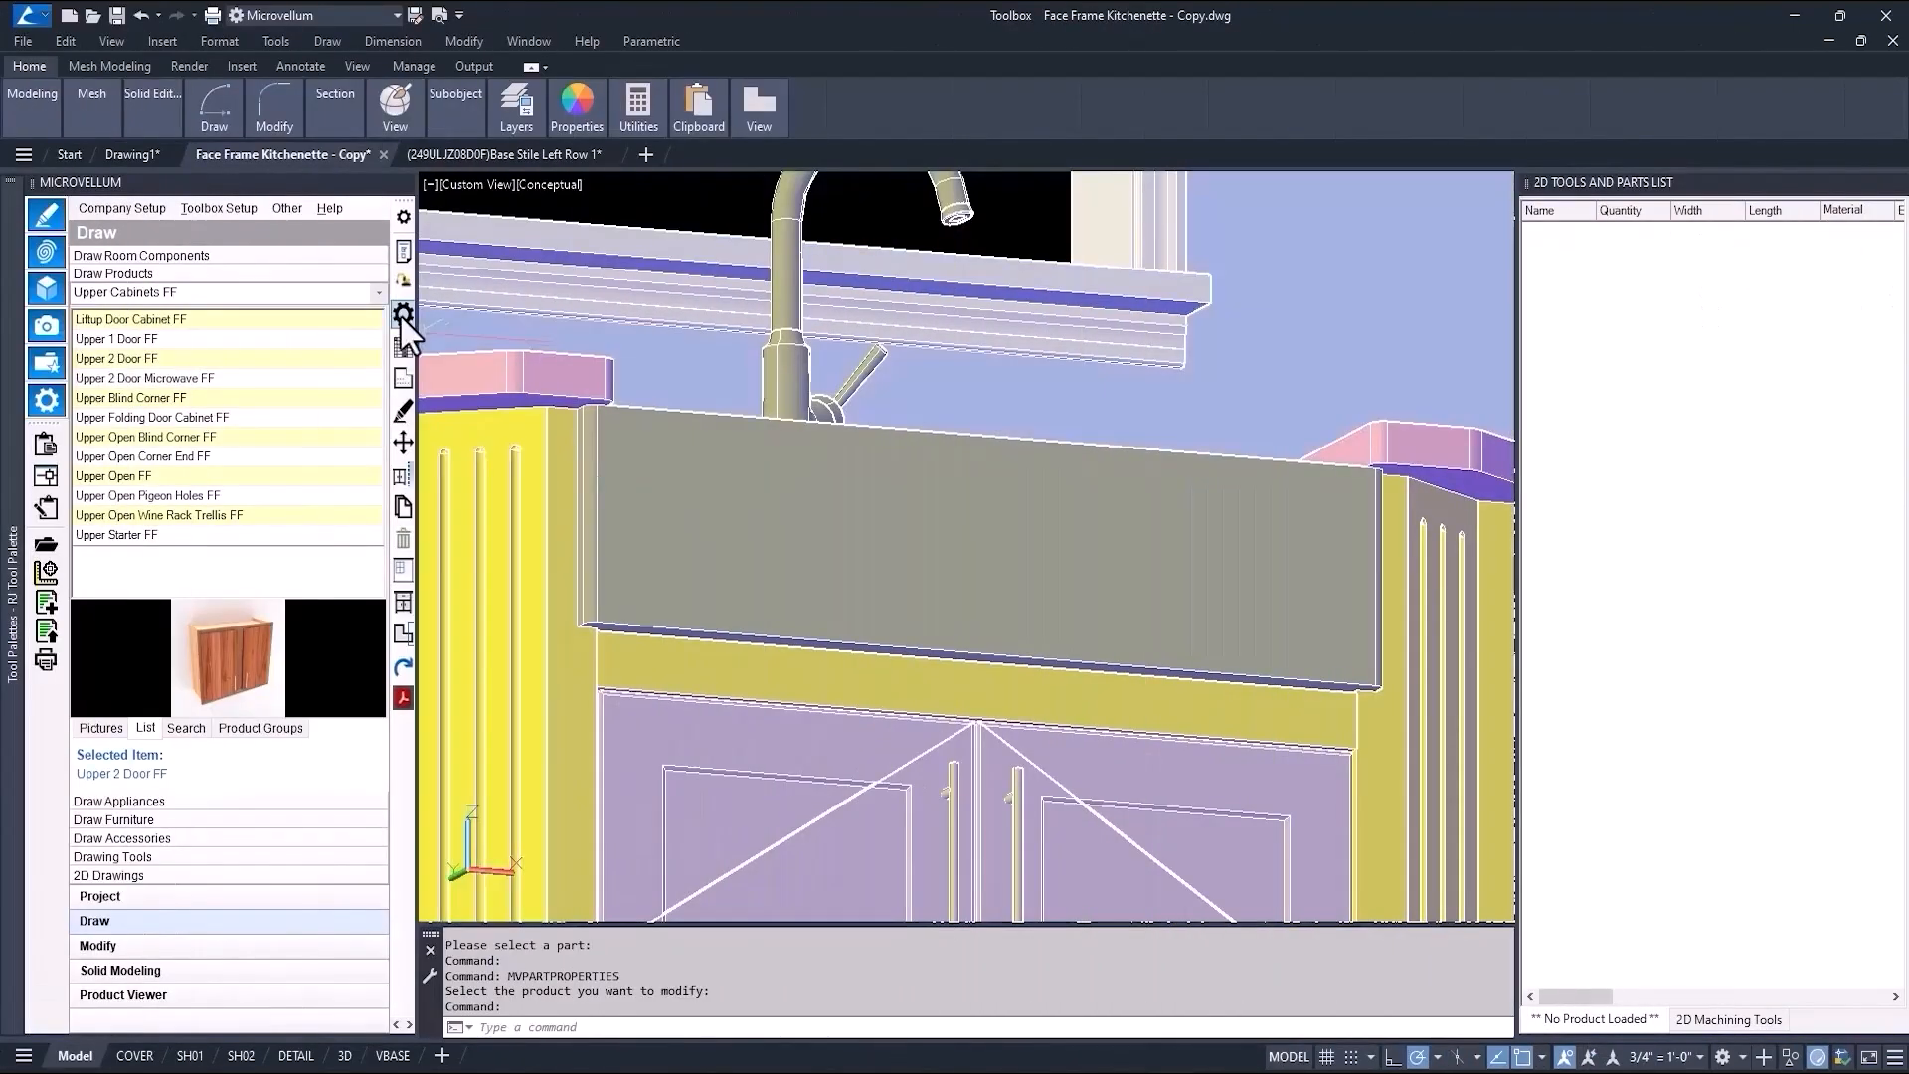
click(401, 316)
click(574, 499)
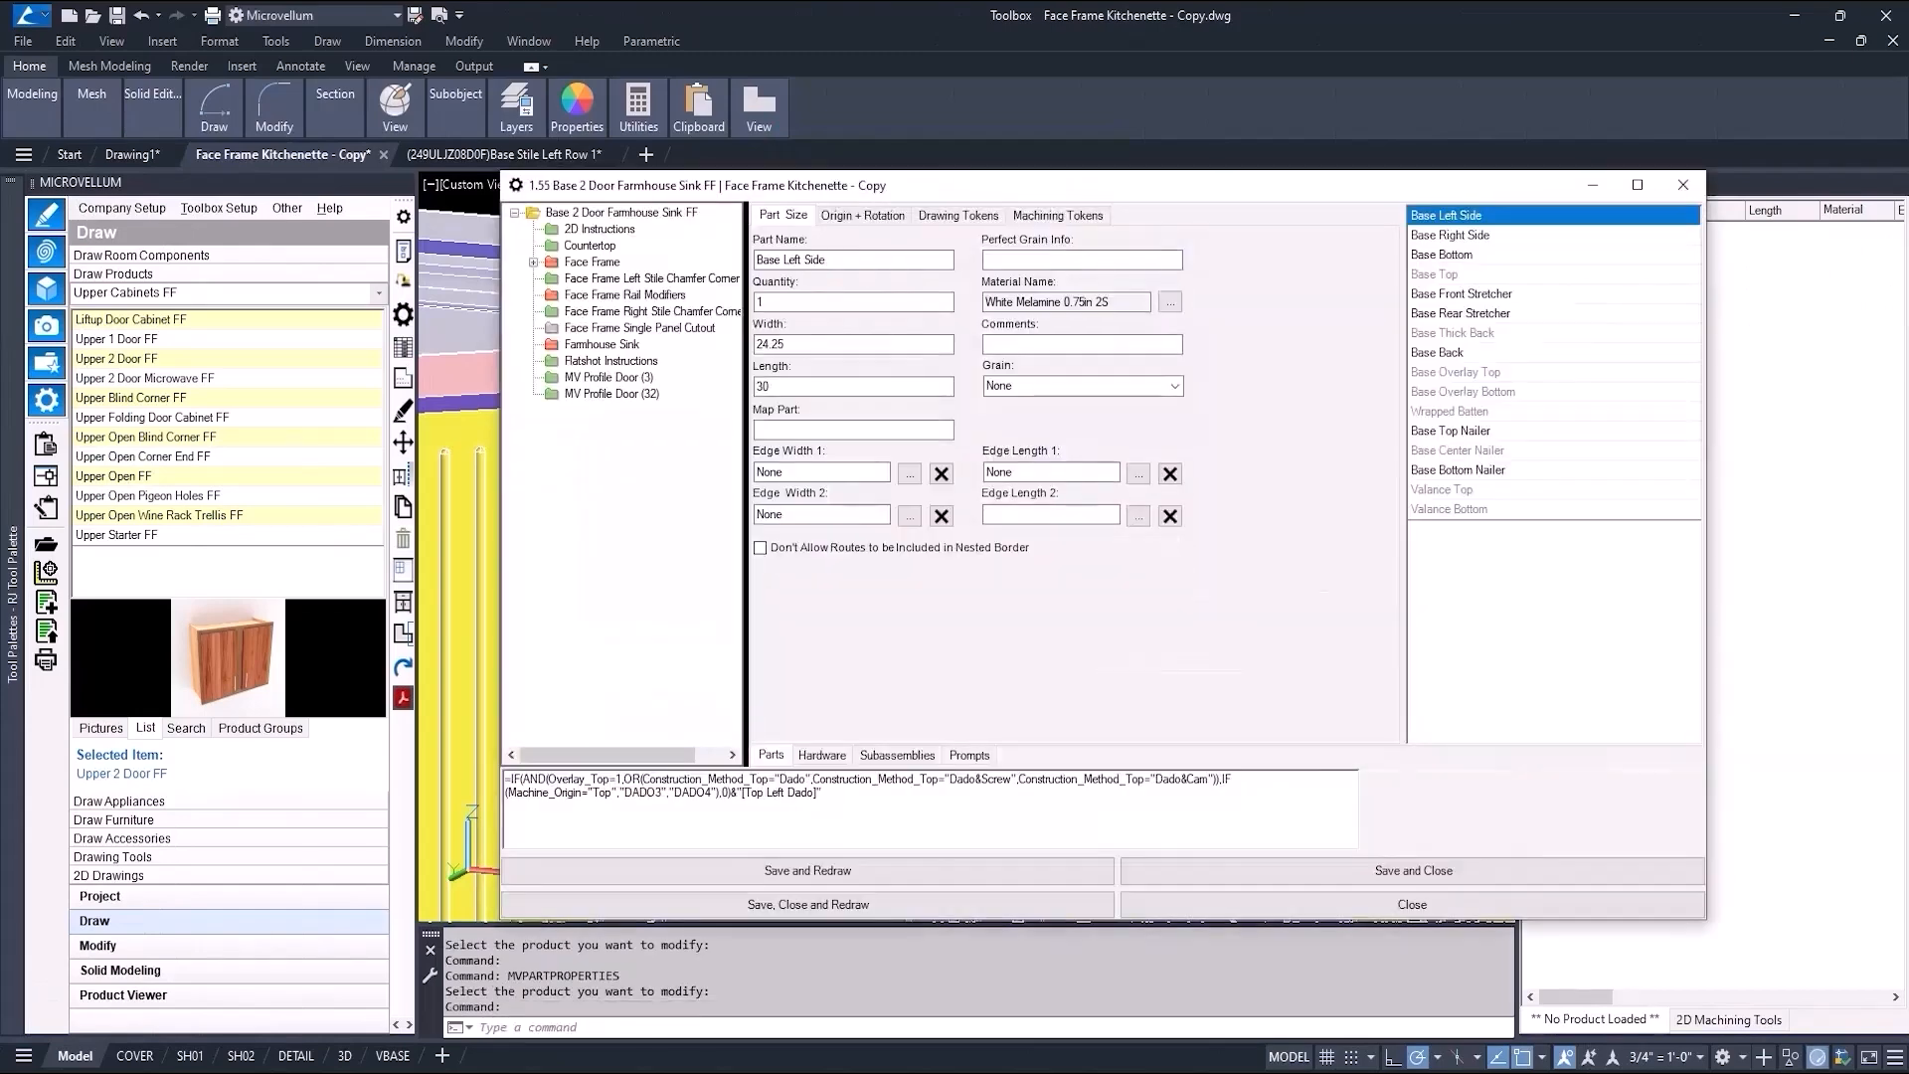
click(588, 261)
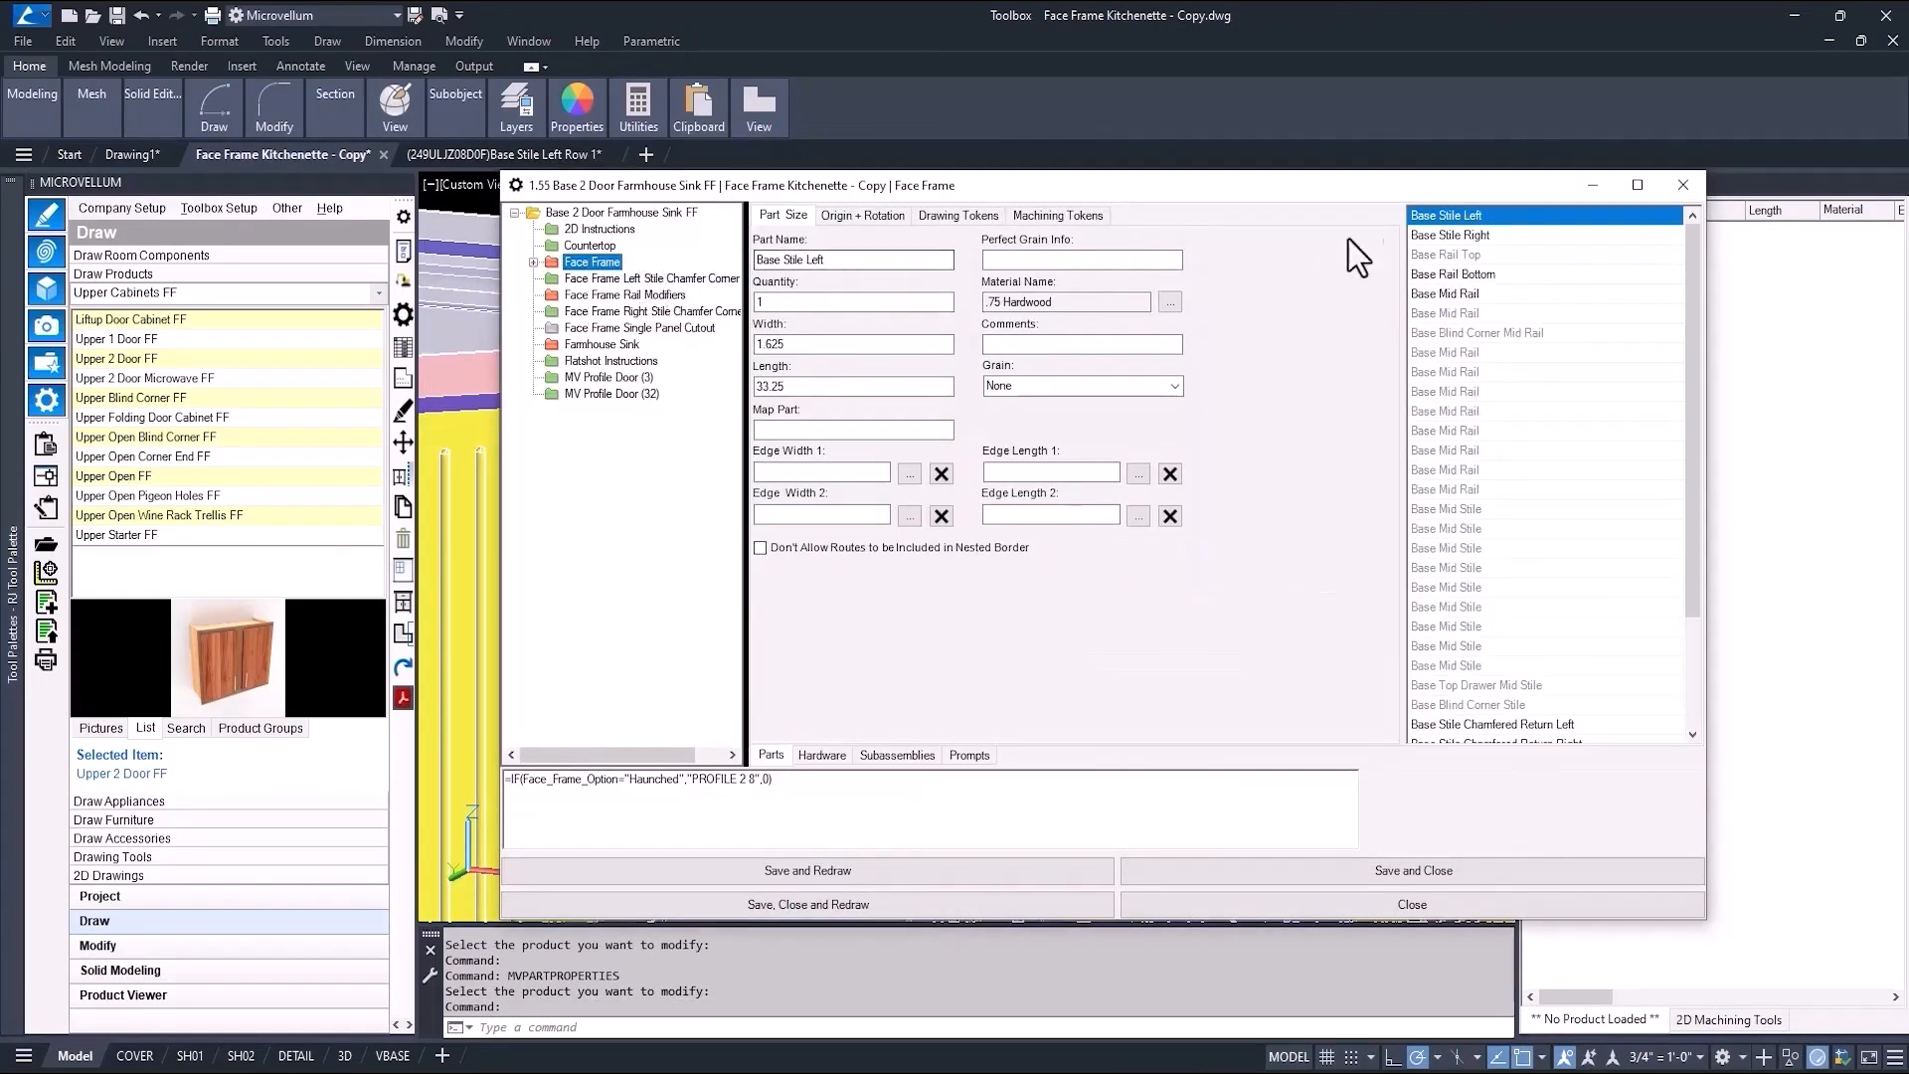
click(889, 217)
click(810, 314)
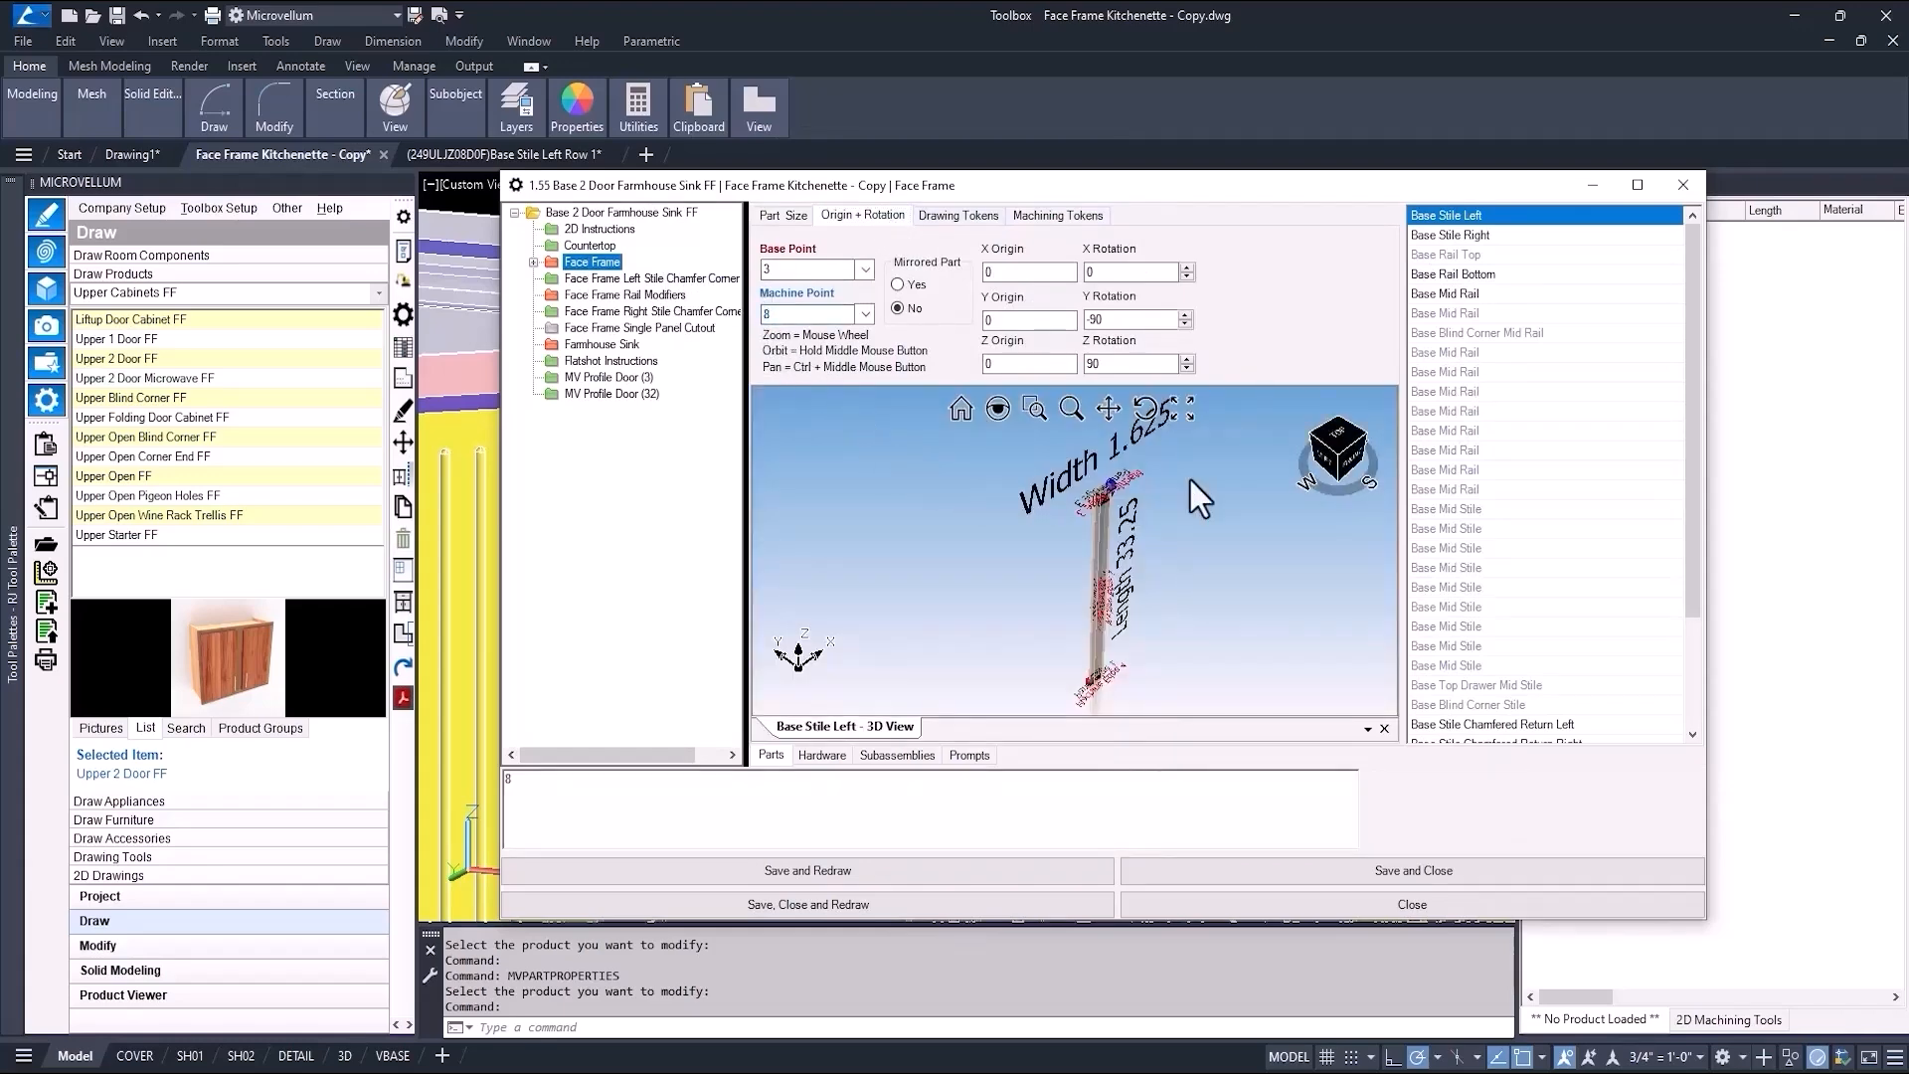
scroll(1142, 492, up, 5)
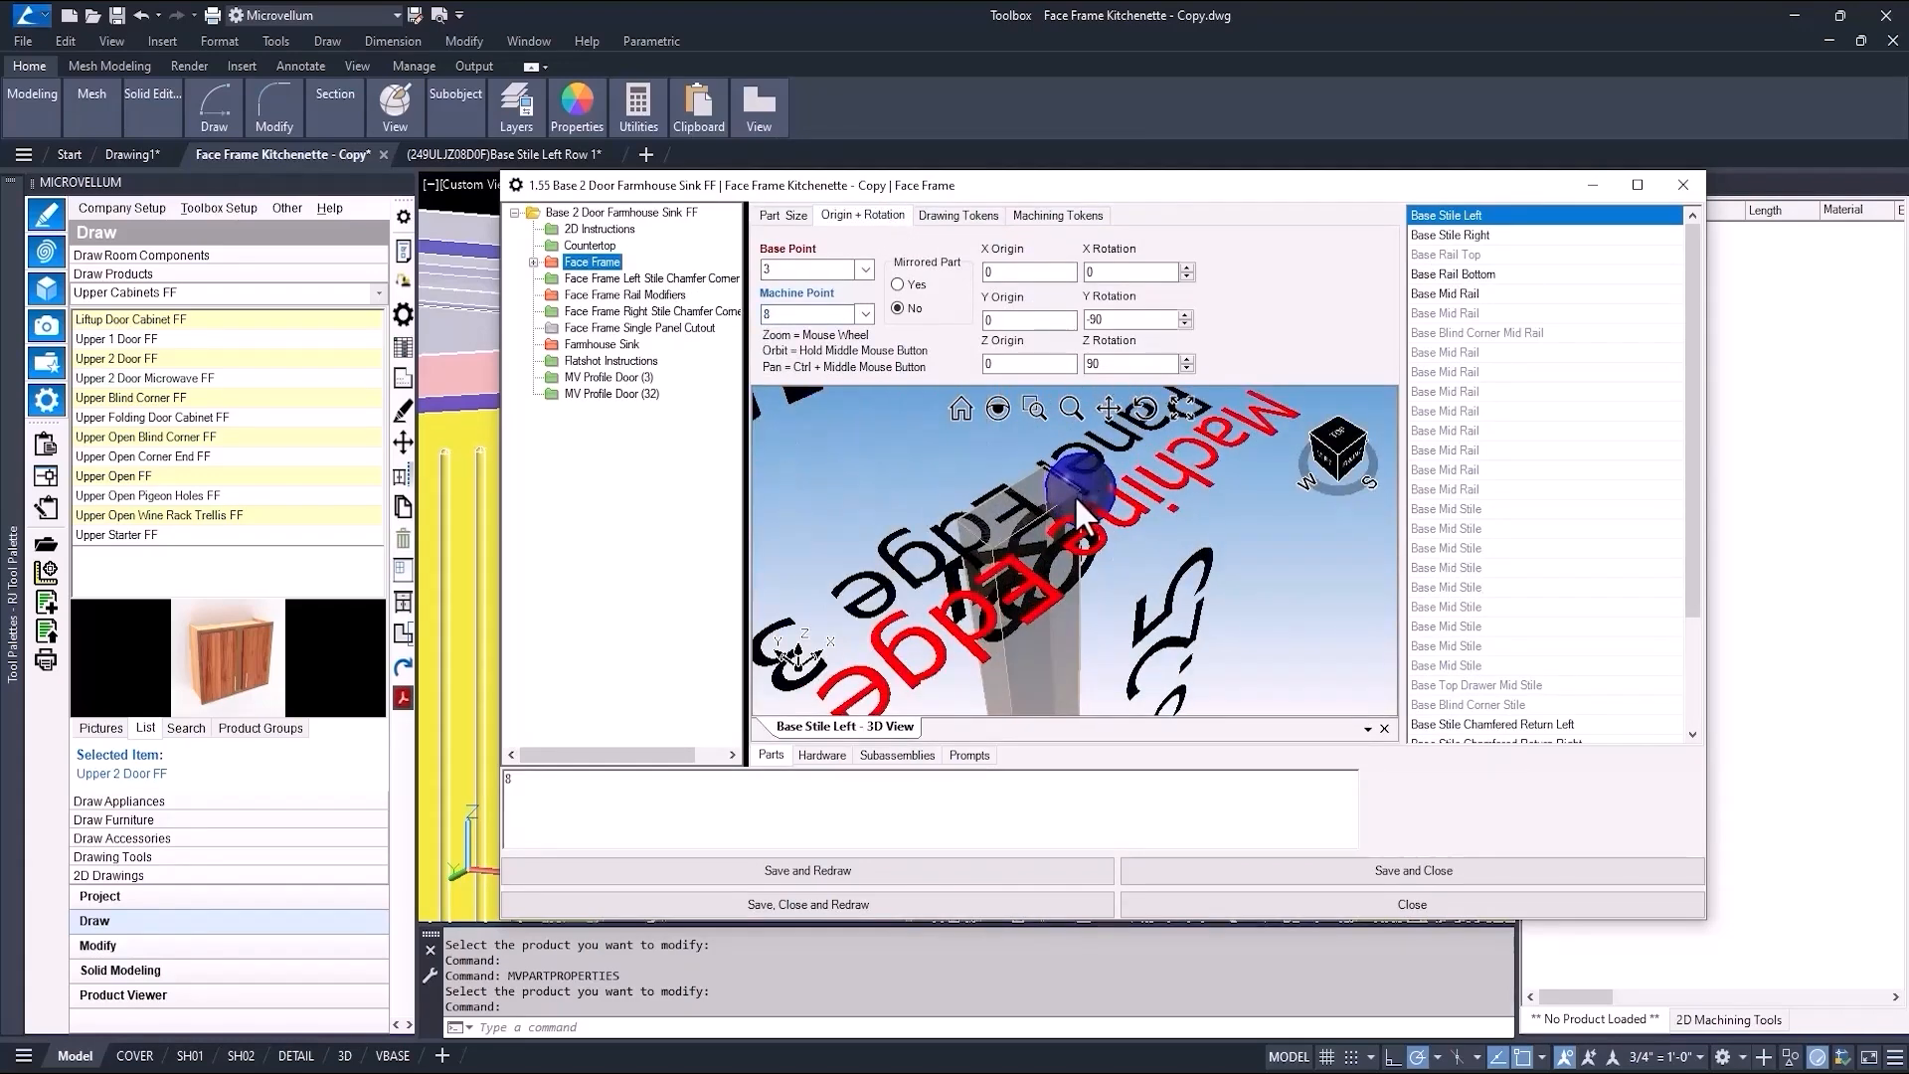
scroll(1078, 489, down, 5)
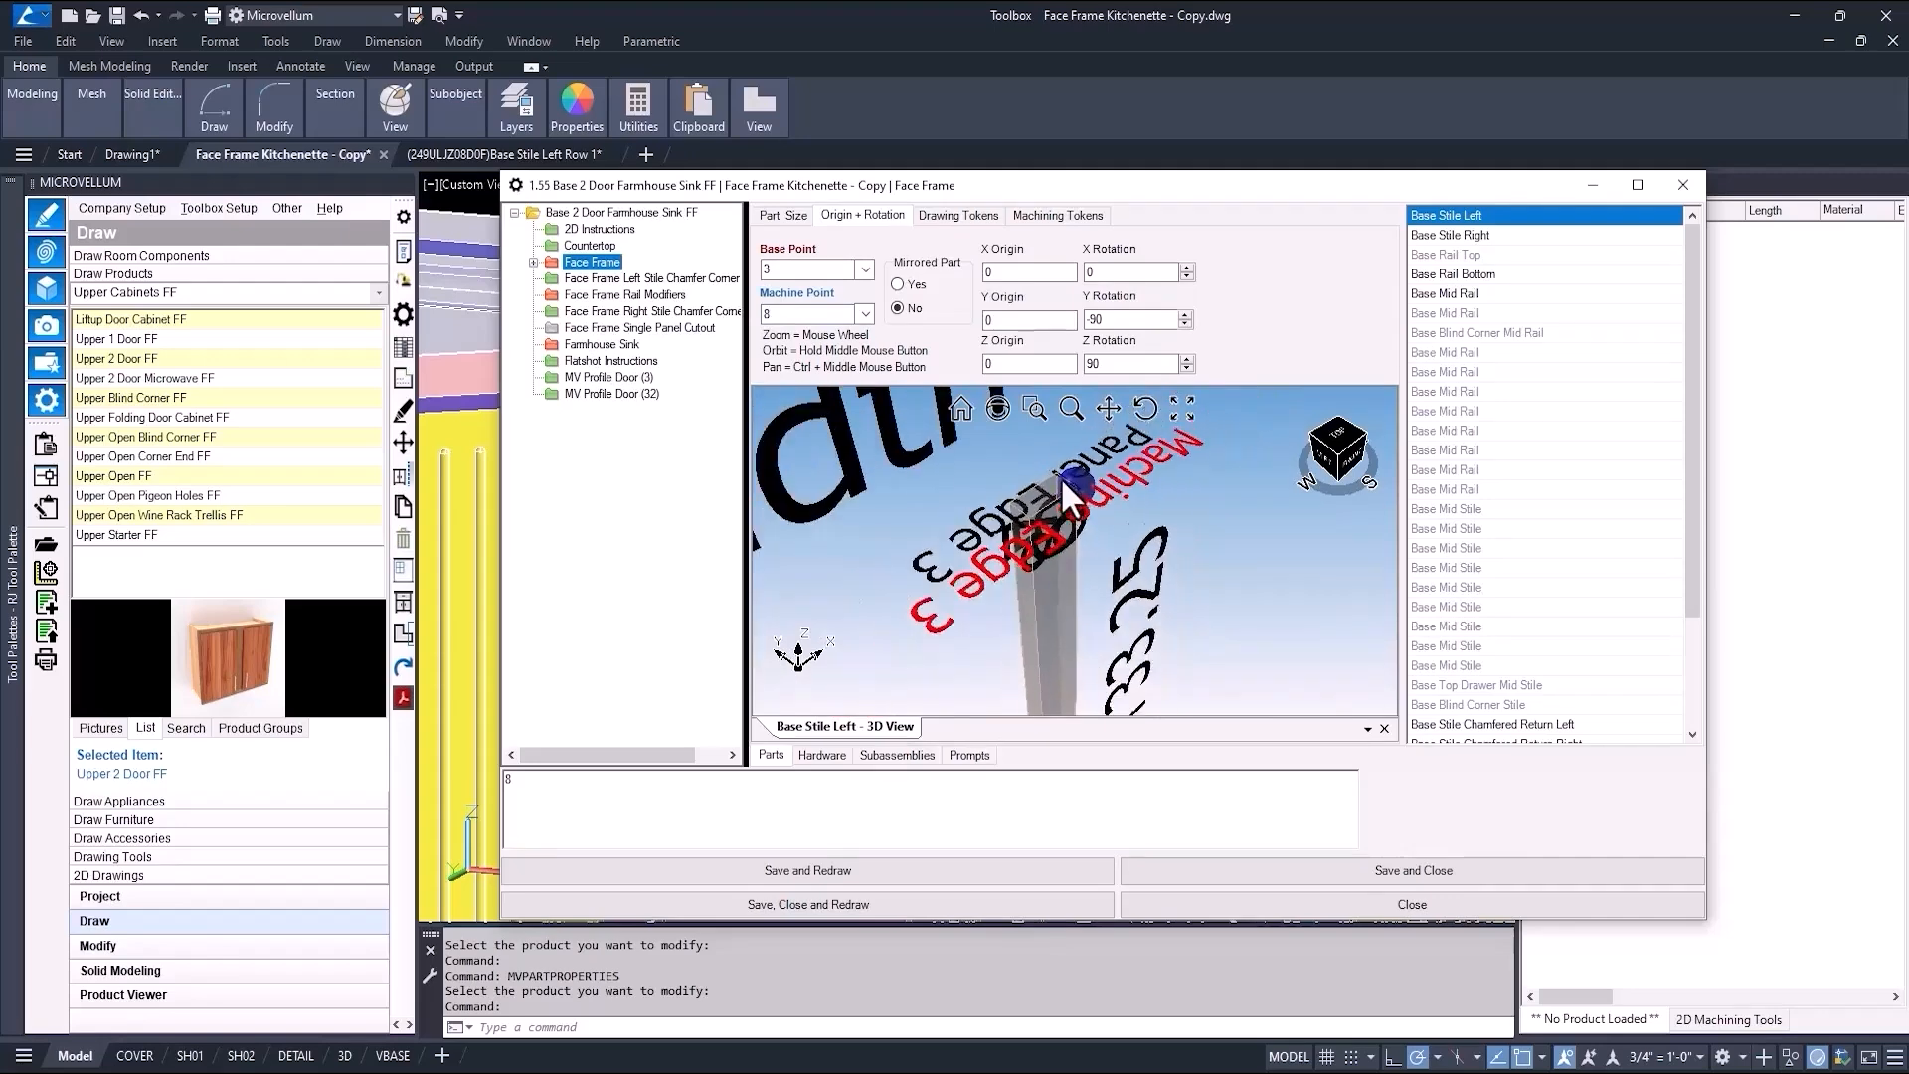
click(1295, 875)
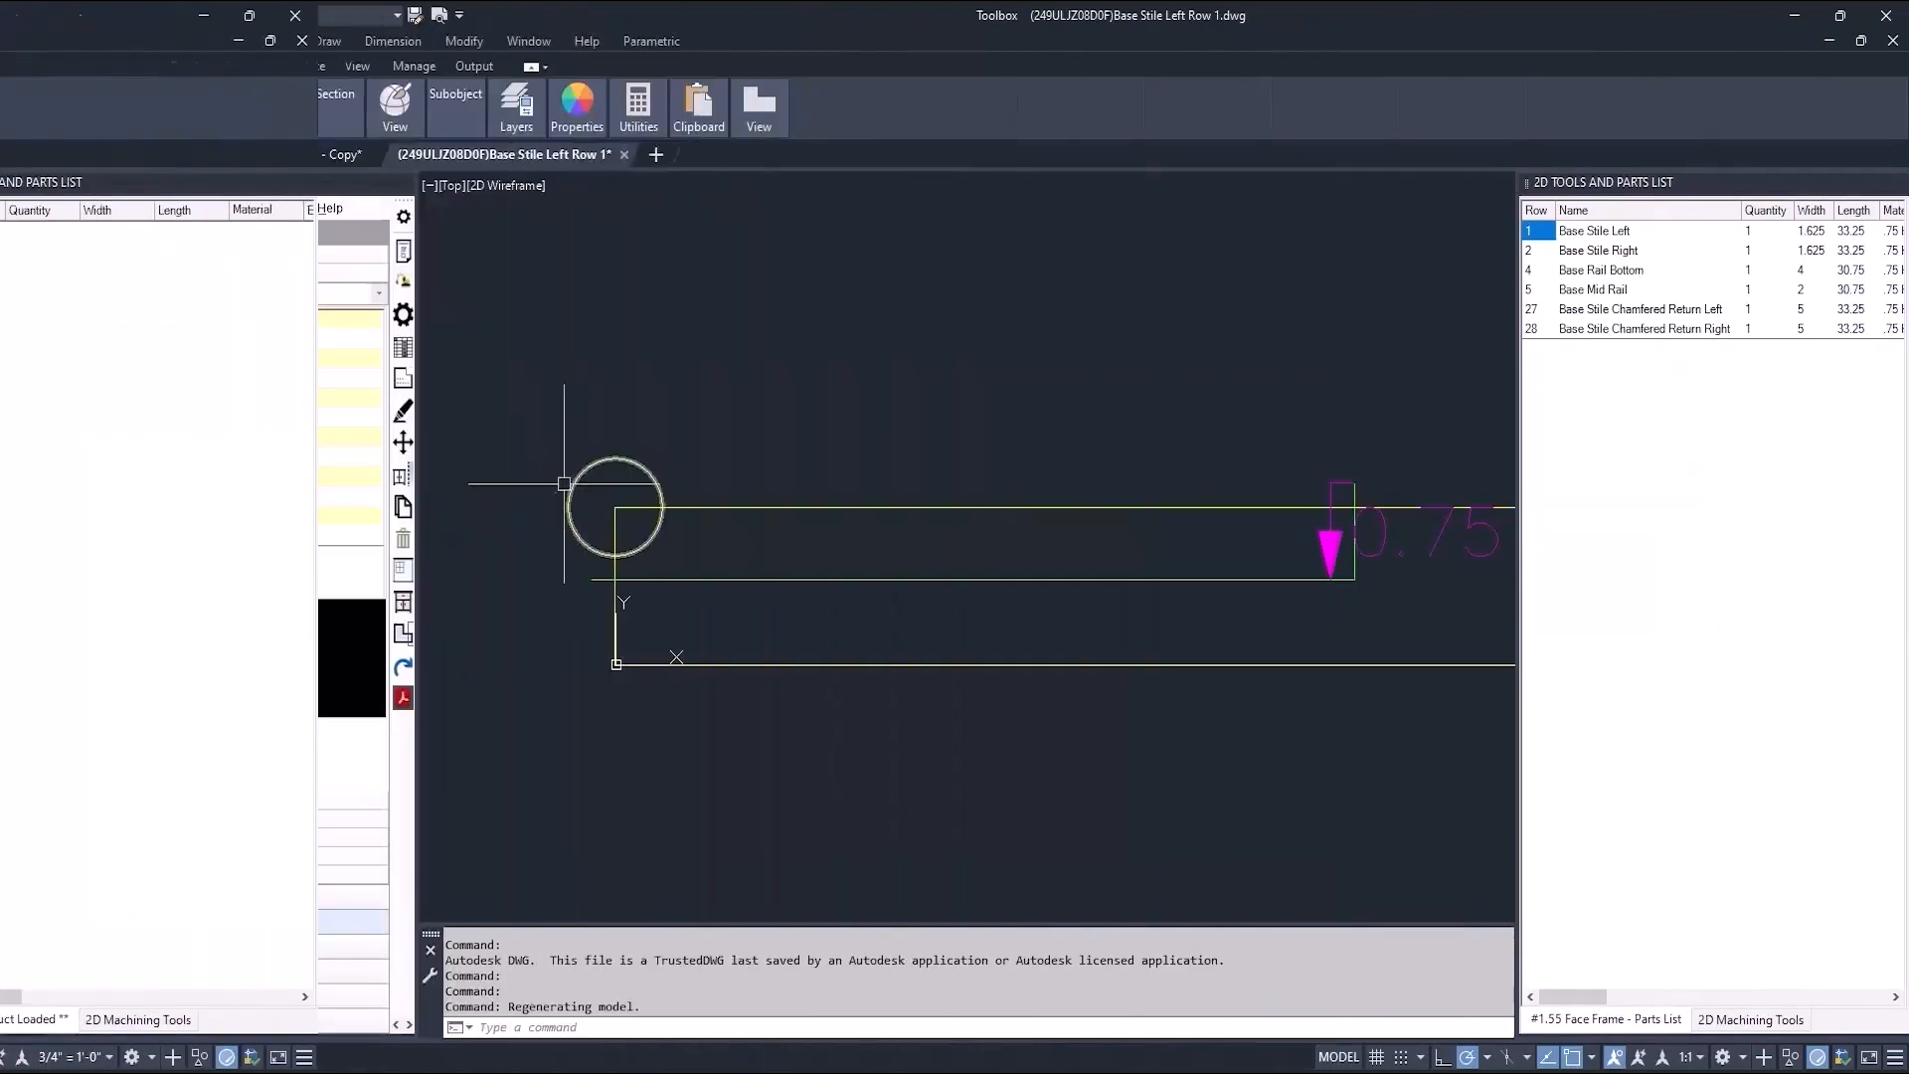
Draw a Corner Notch routing at the far upper corner of the Base Stile Left, entering a notch width of 4 and .75 for its other dimension.
scroll(562, 478, down, 5)
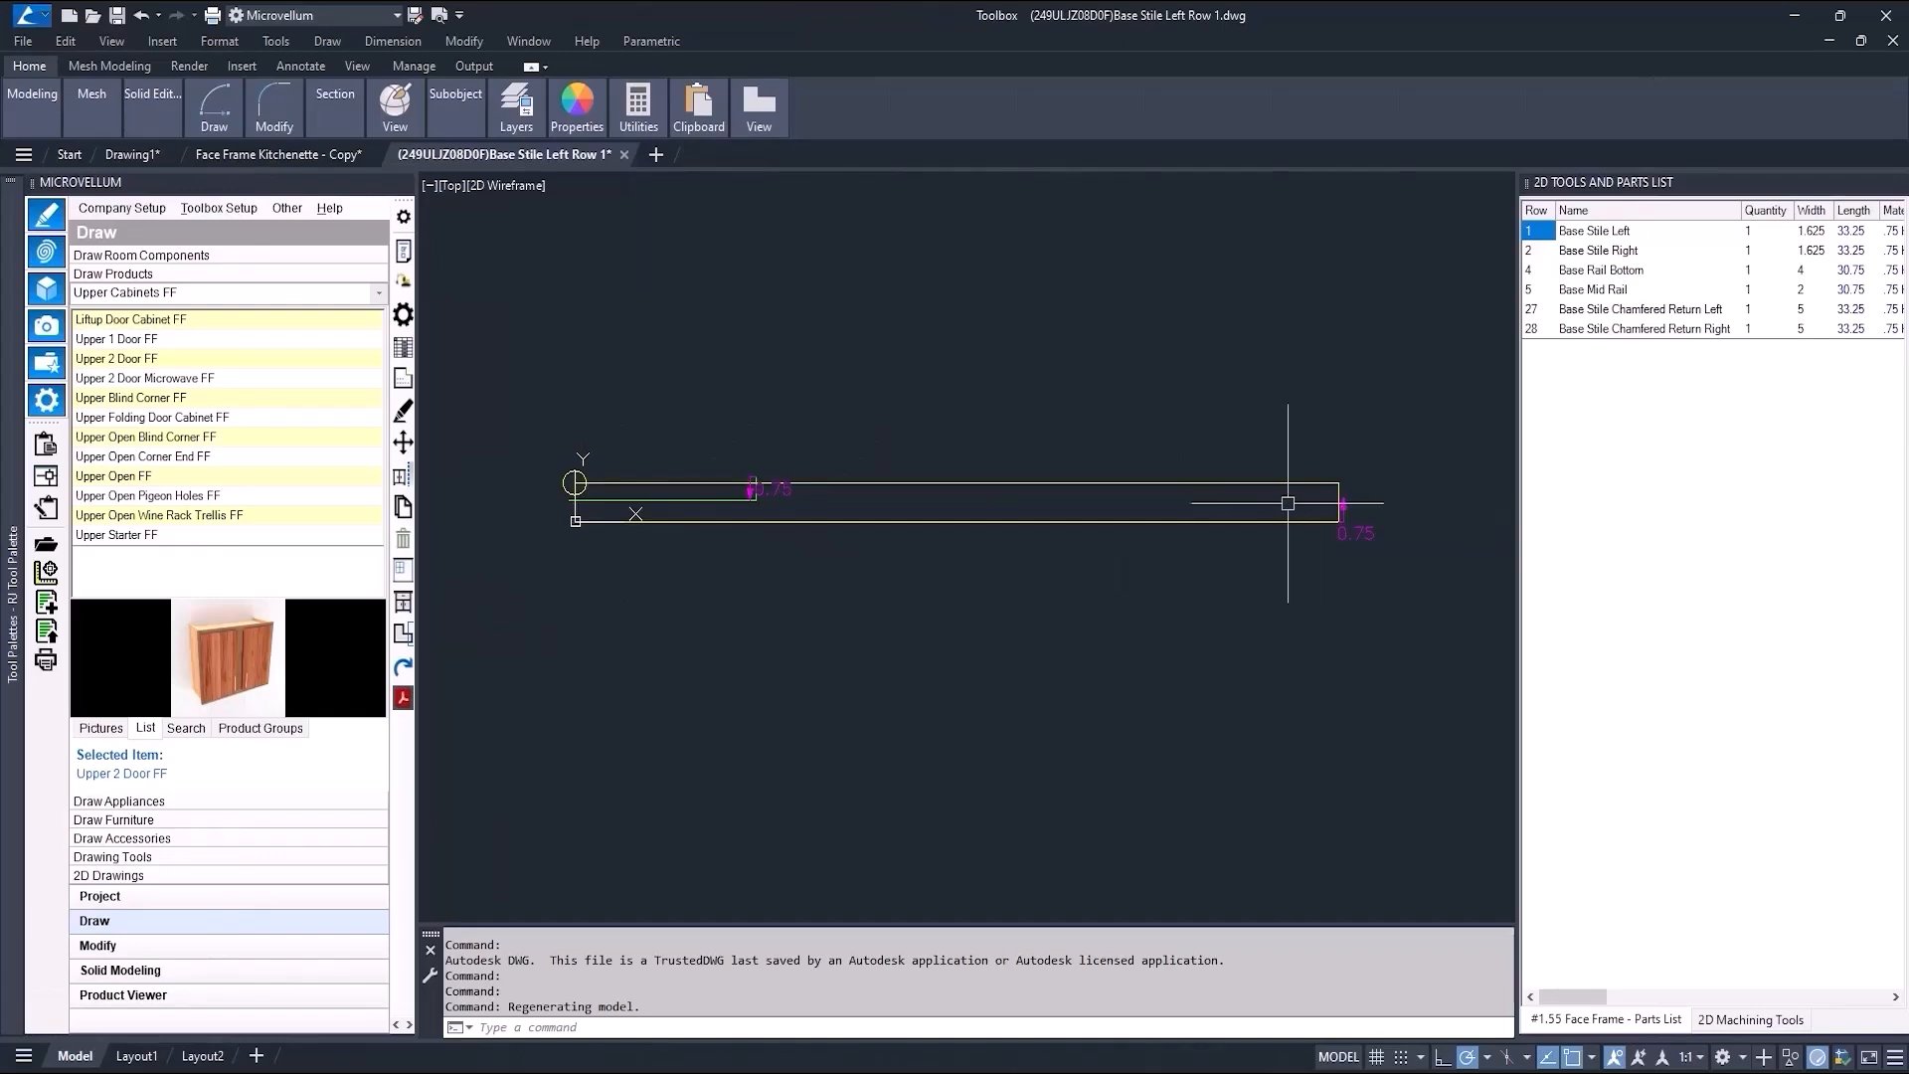
click(1752, 1019)
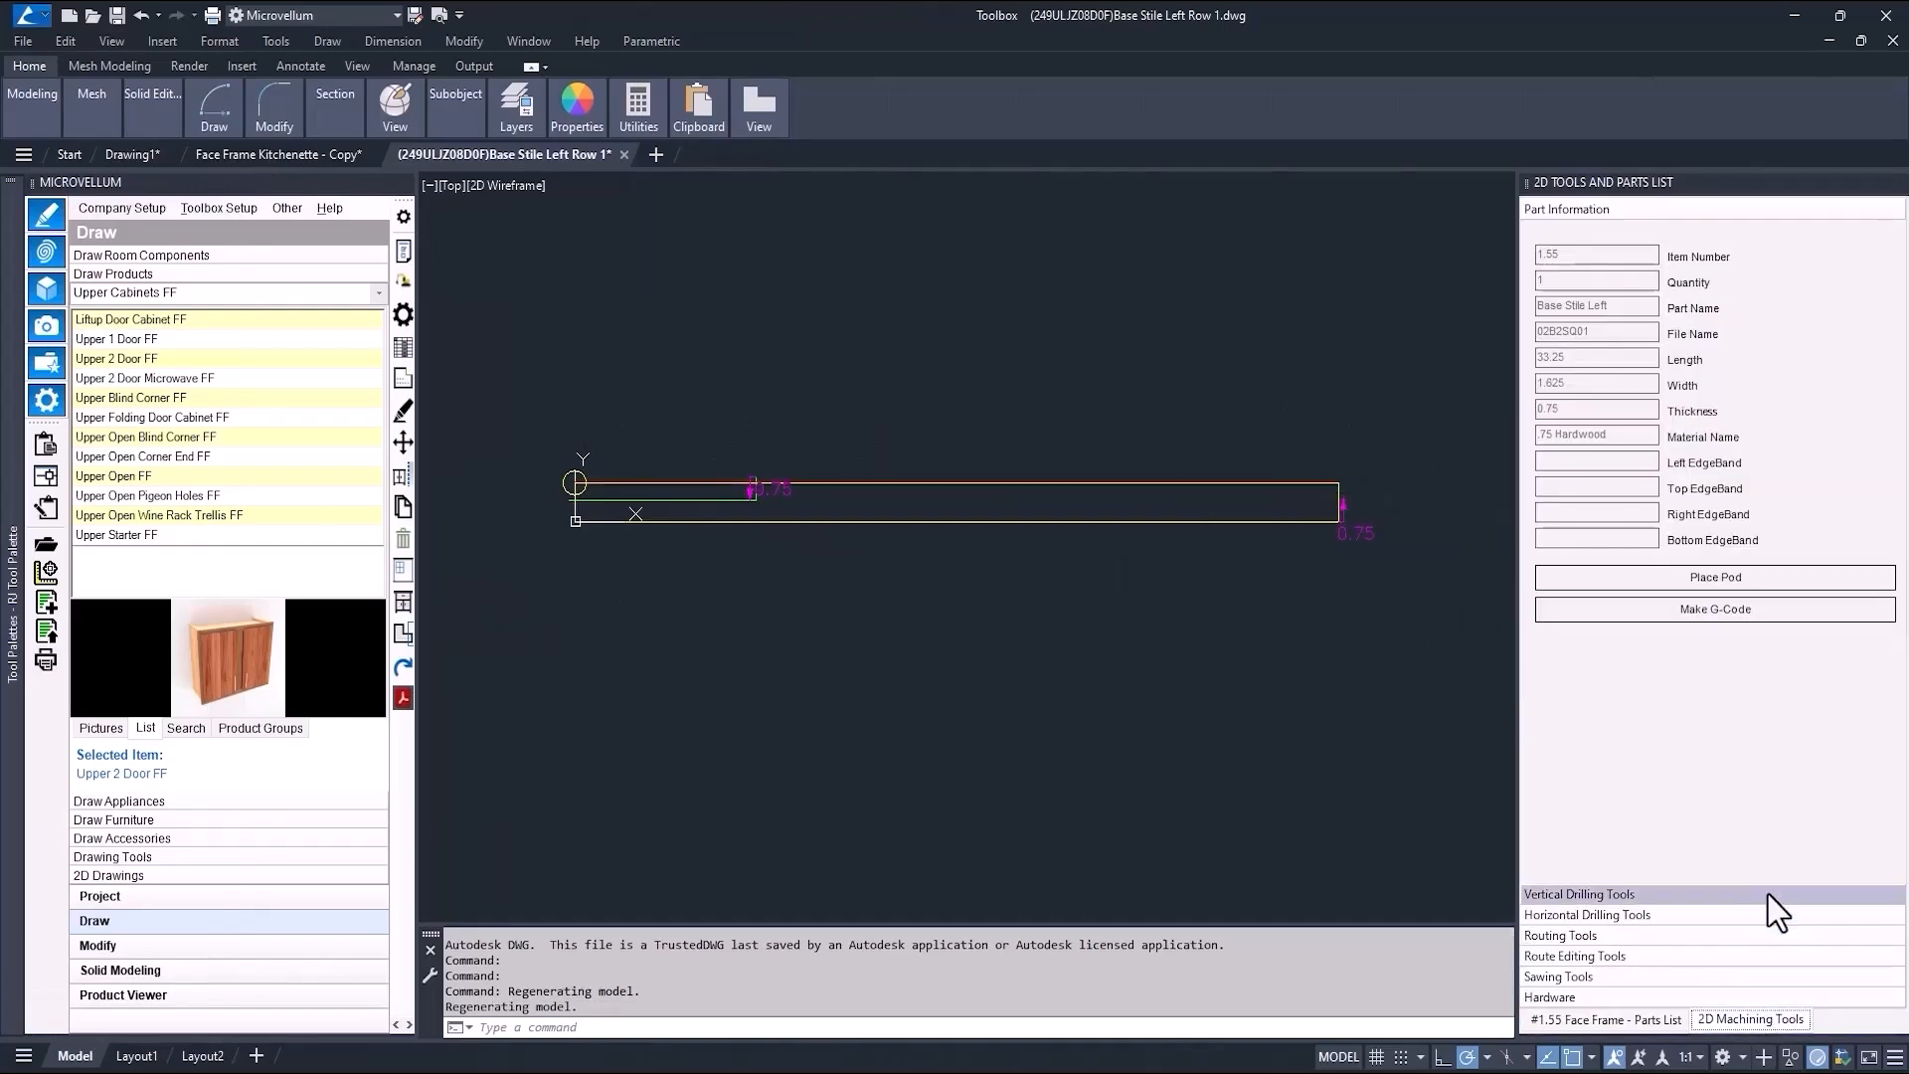
click(1682, 941)
scroll(1673, 865, down, 5)
scroll(1661, 835, down, 1)
scroll(1650, 843, up, 1)
drag(1849, 849, 1855, 875)
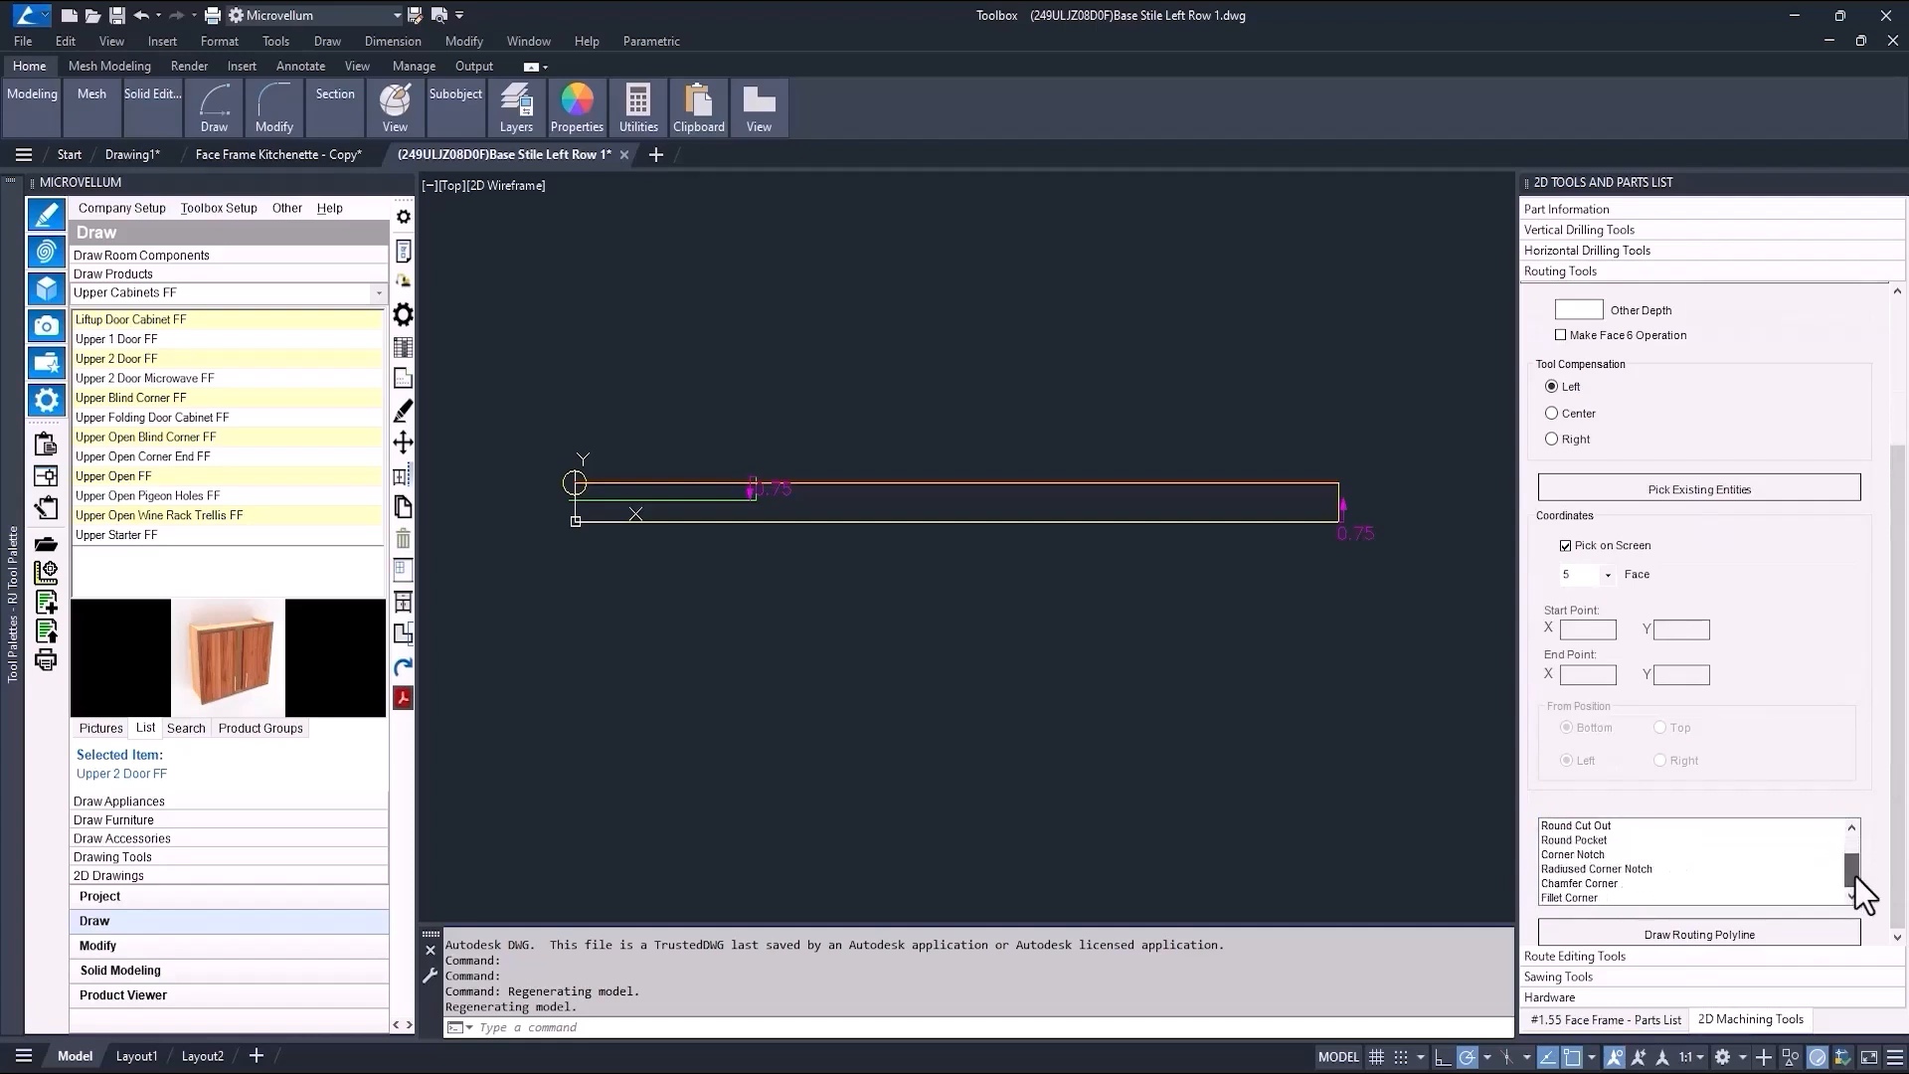
click(1624, 857)
click(1647, 931)
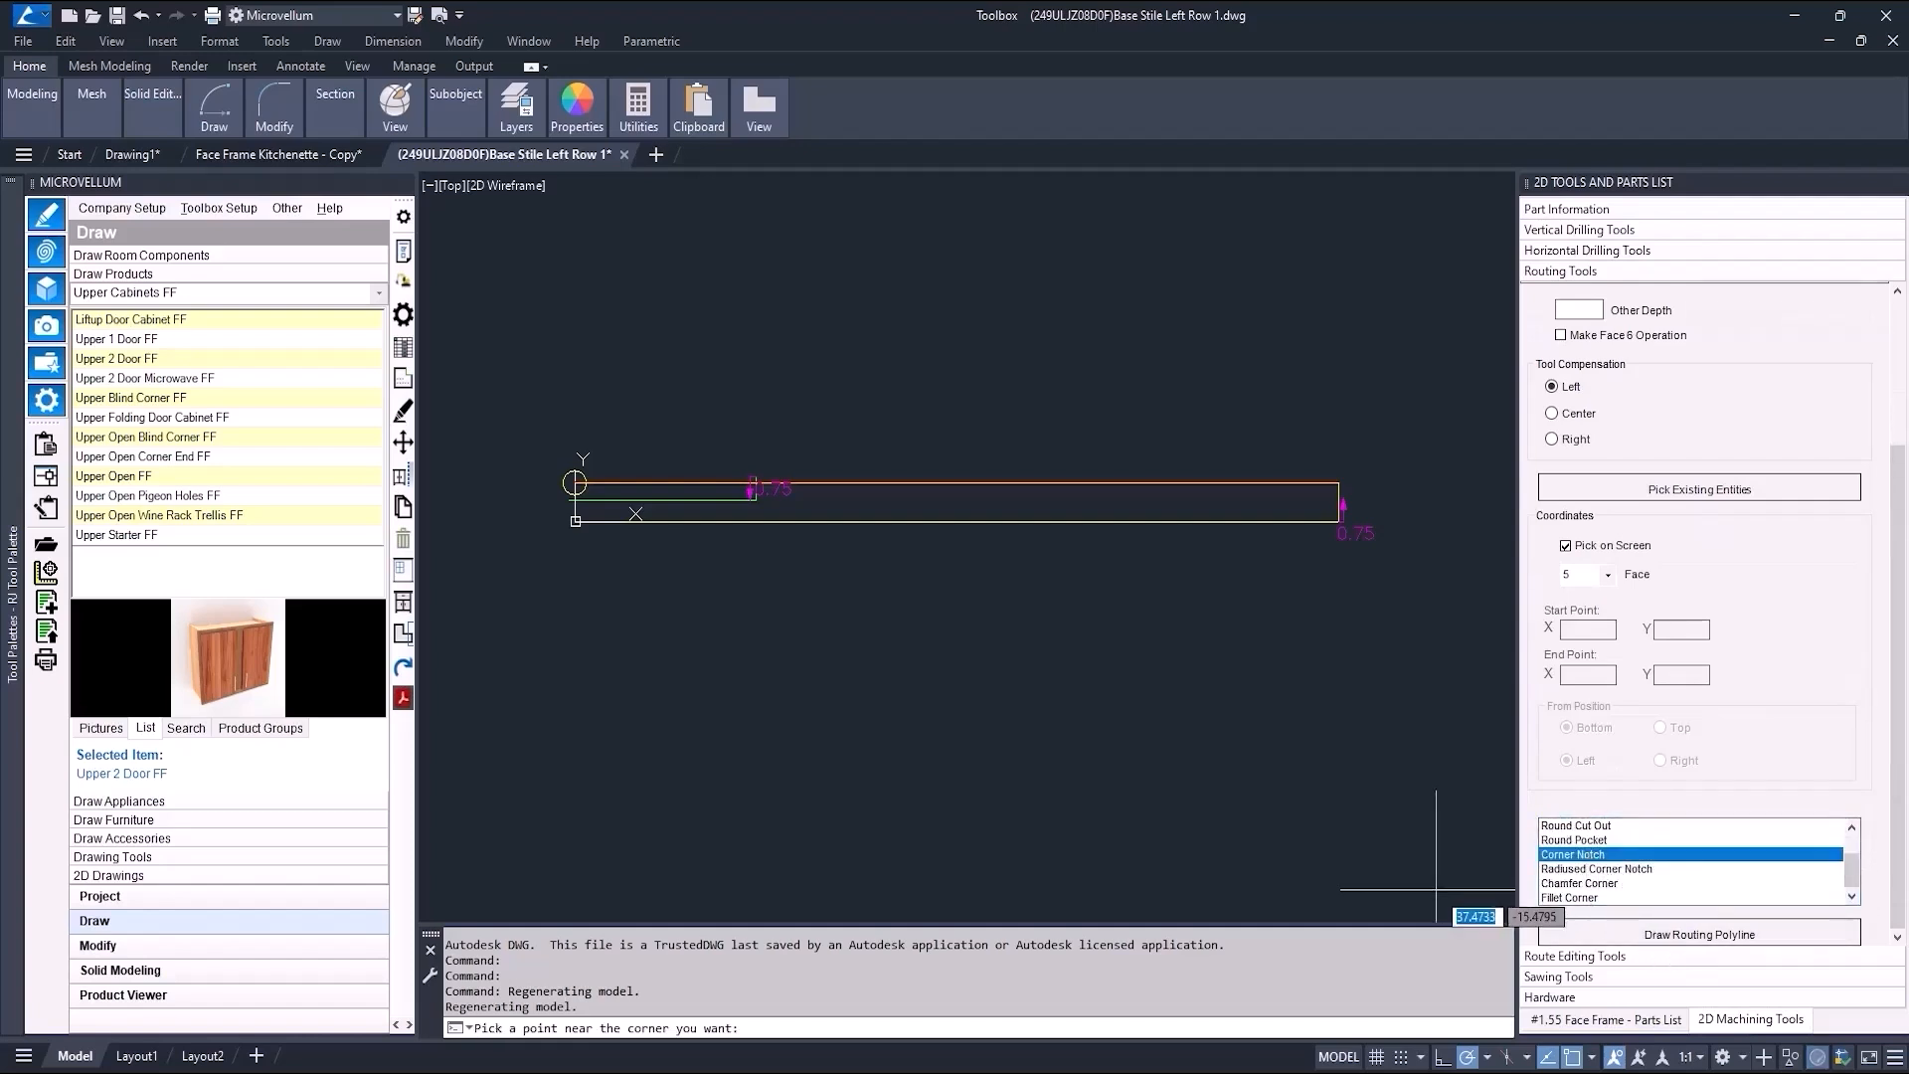
scroll(1337, 502, up, 6)
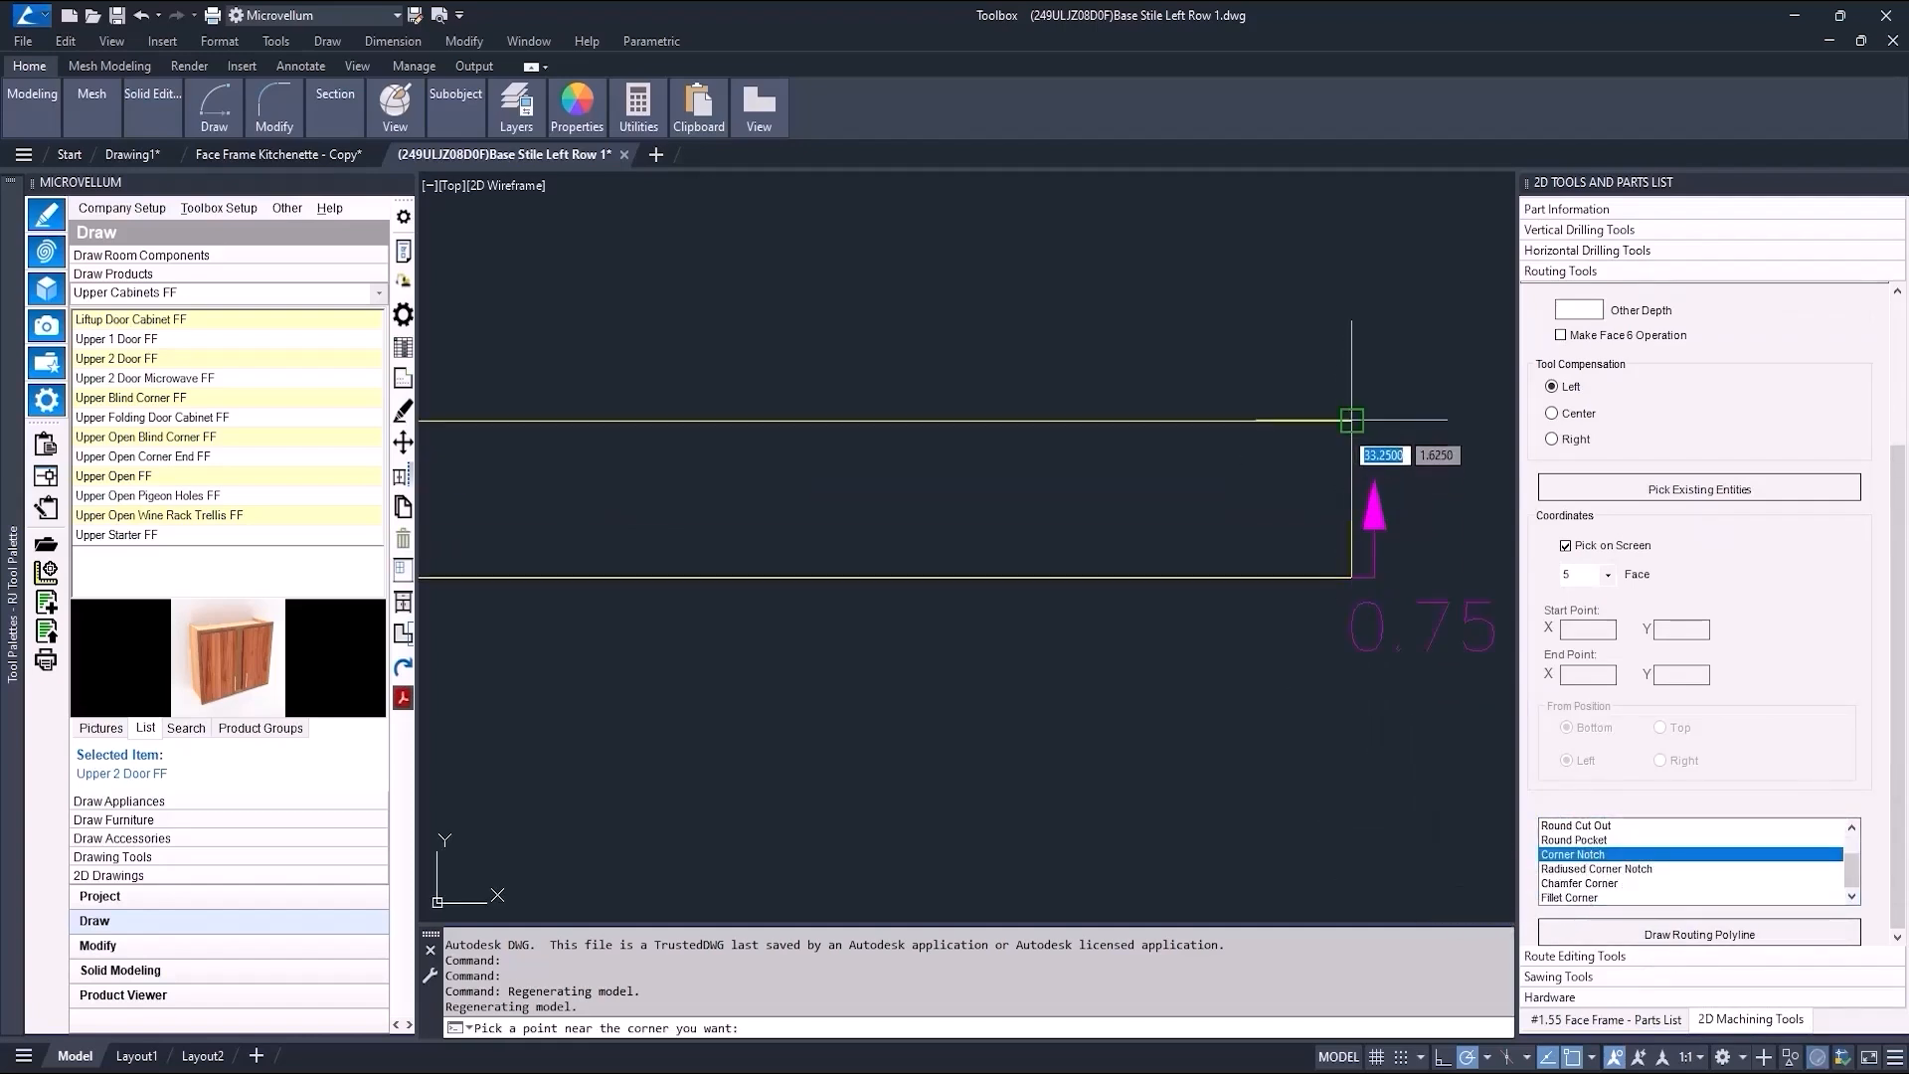
click(1350, 421)
text(4)
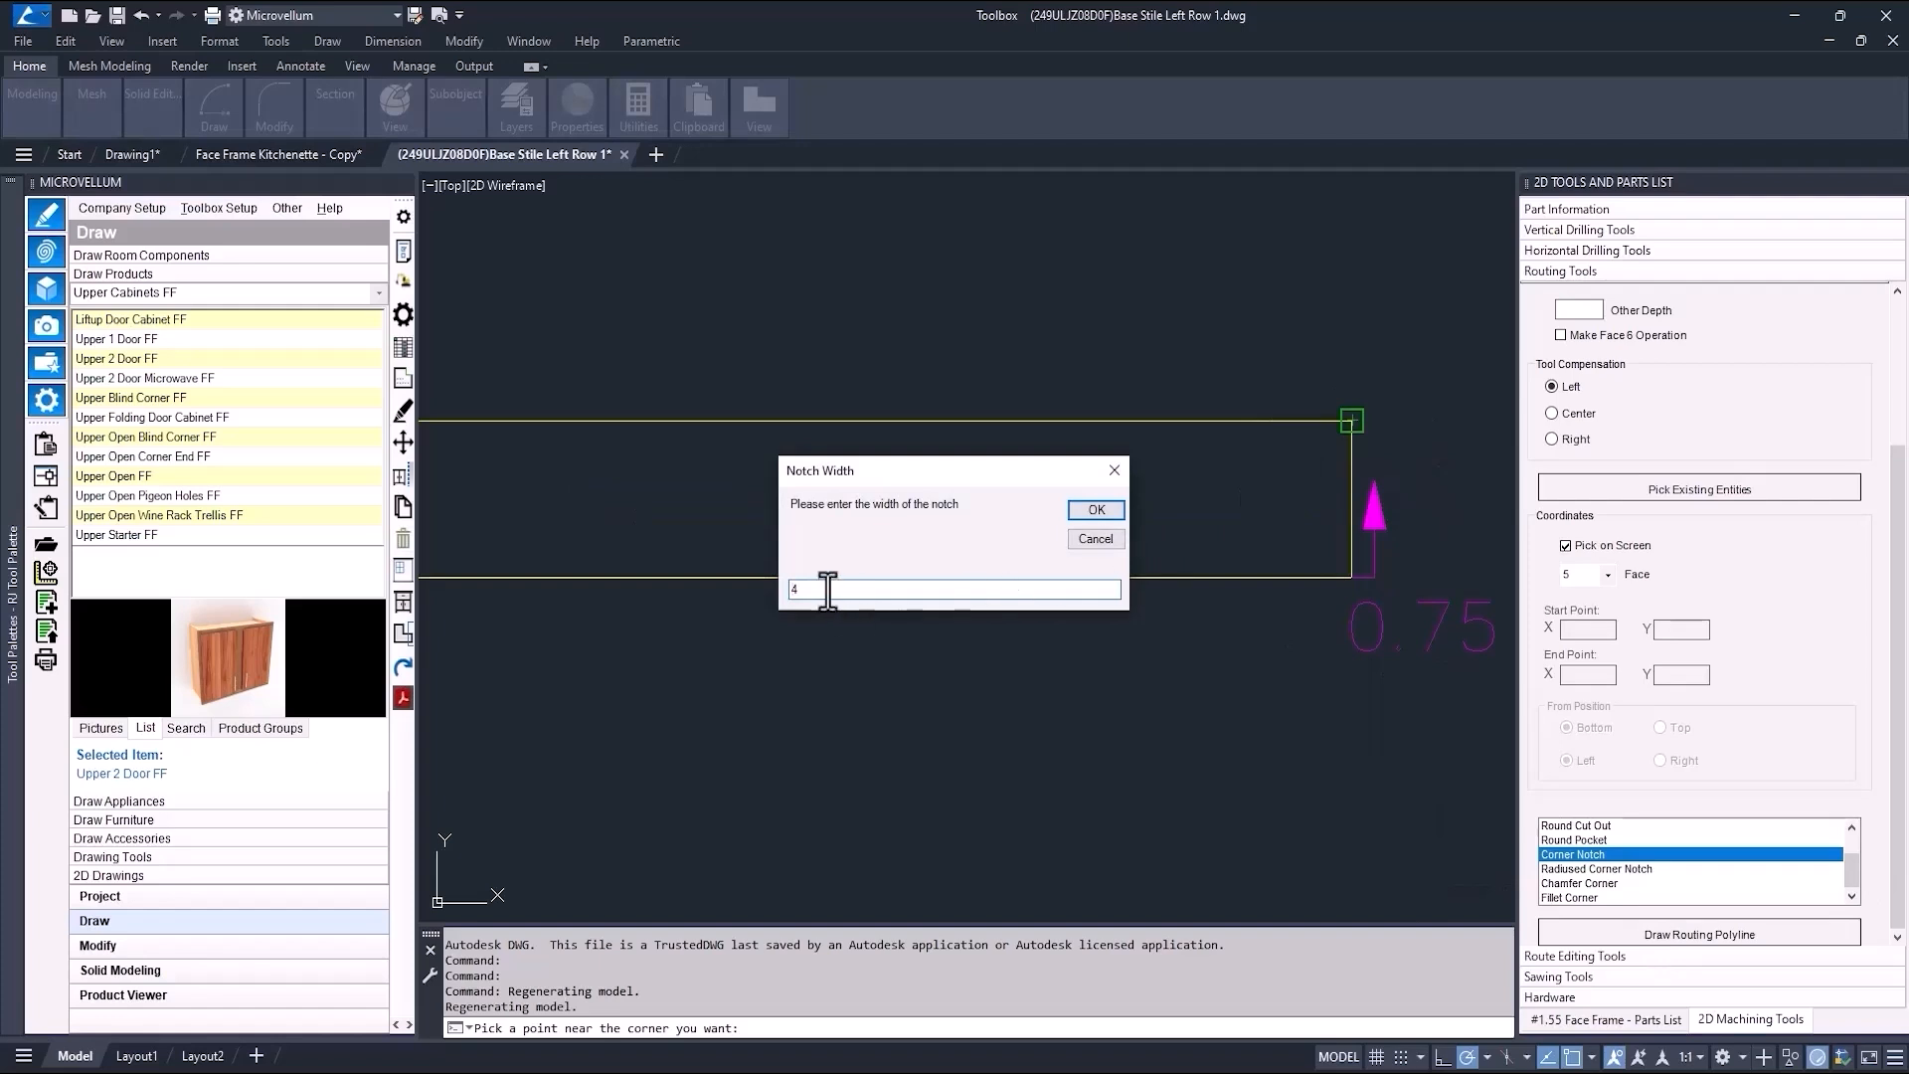
click(1082, 509)
text(.75)
click(1098, 511)
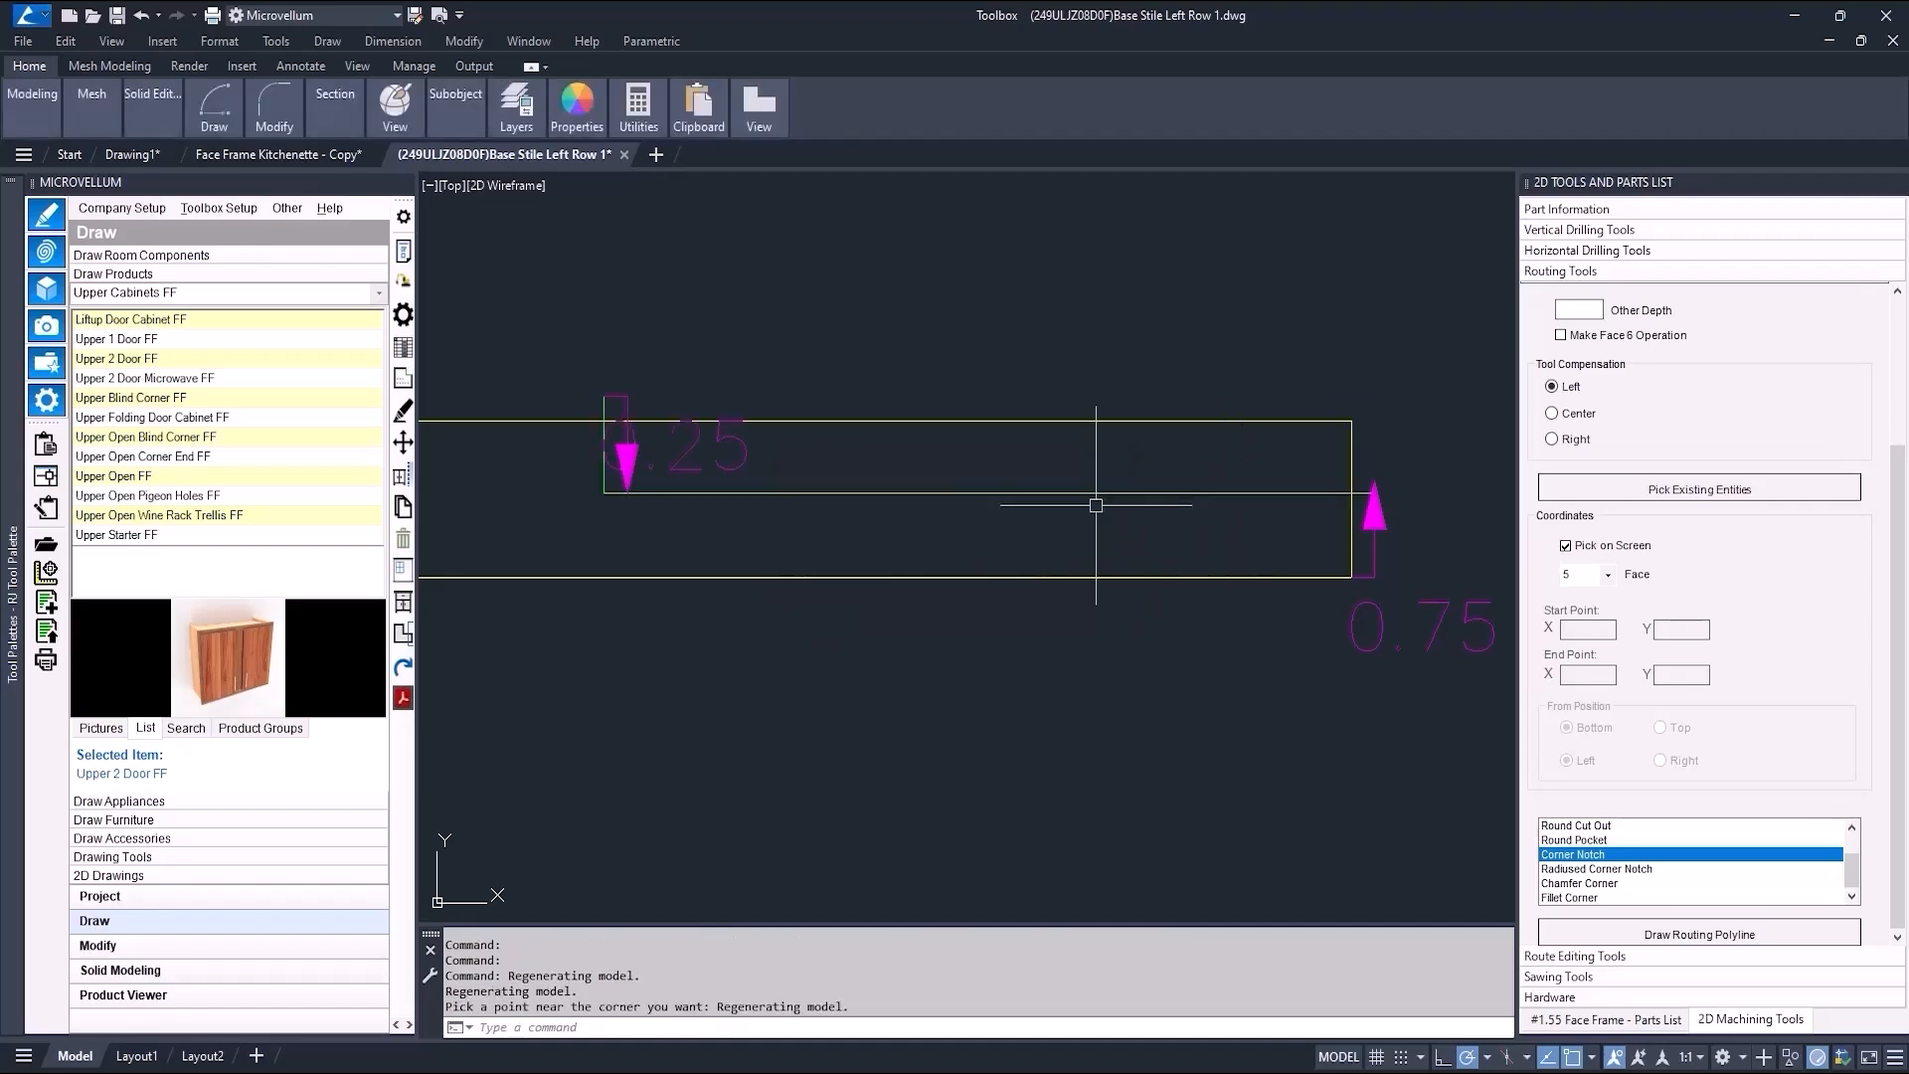
Save the notched stile drawing to the Base Stile Left part and redraw the farmhouse sink cabinet.
scroll(720, 664, down, 2)
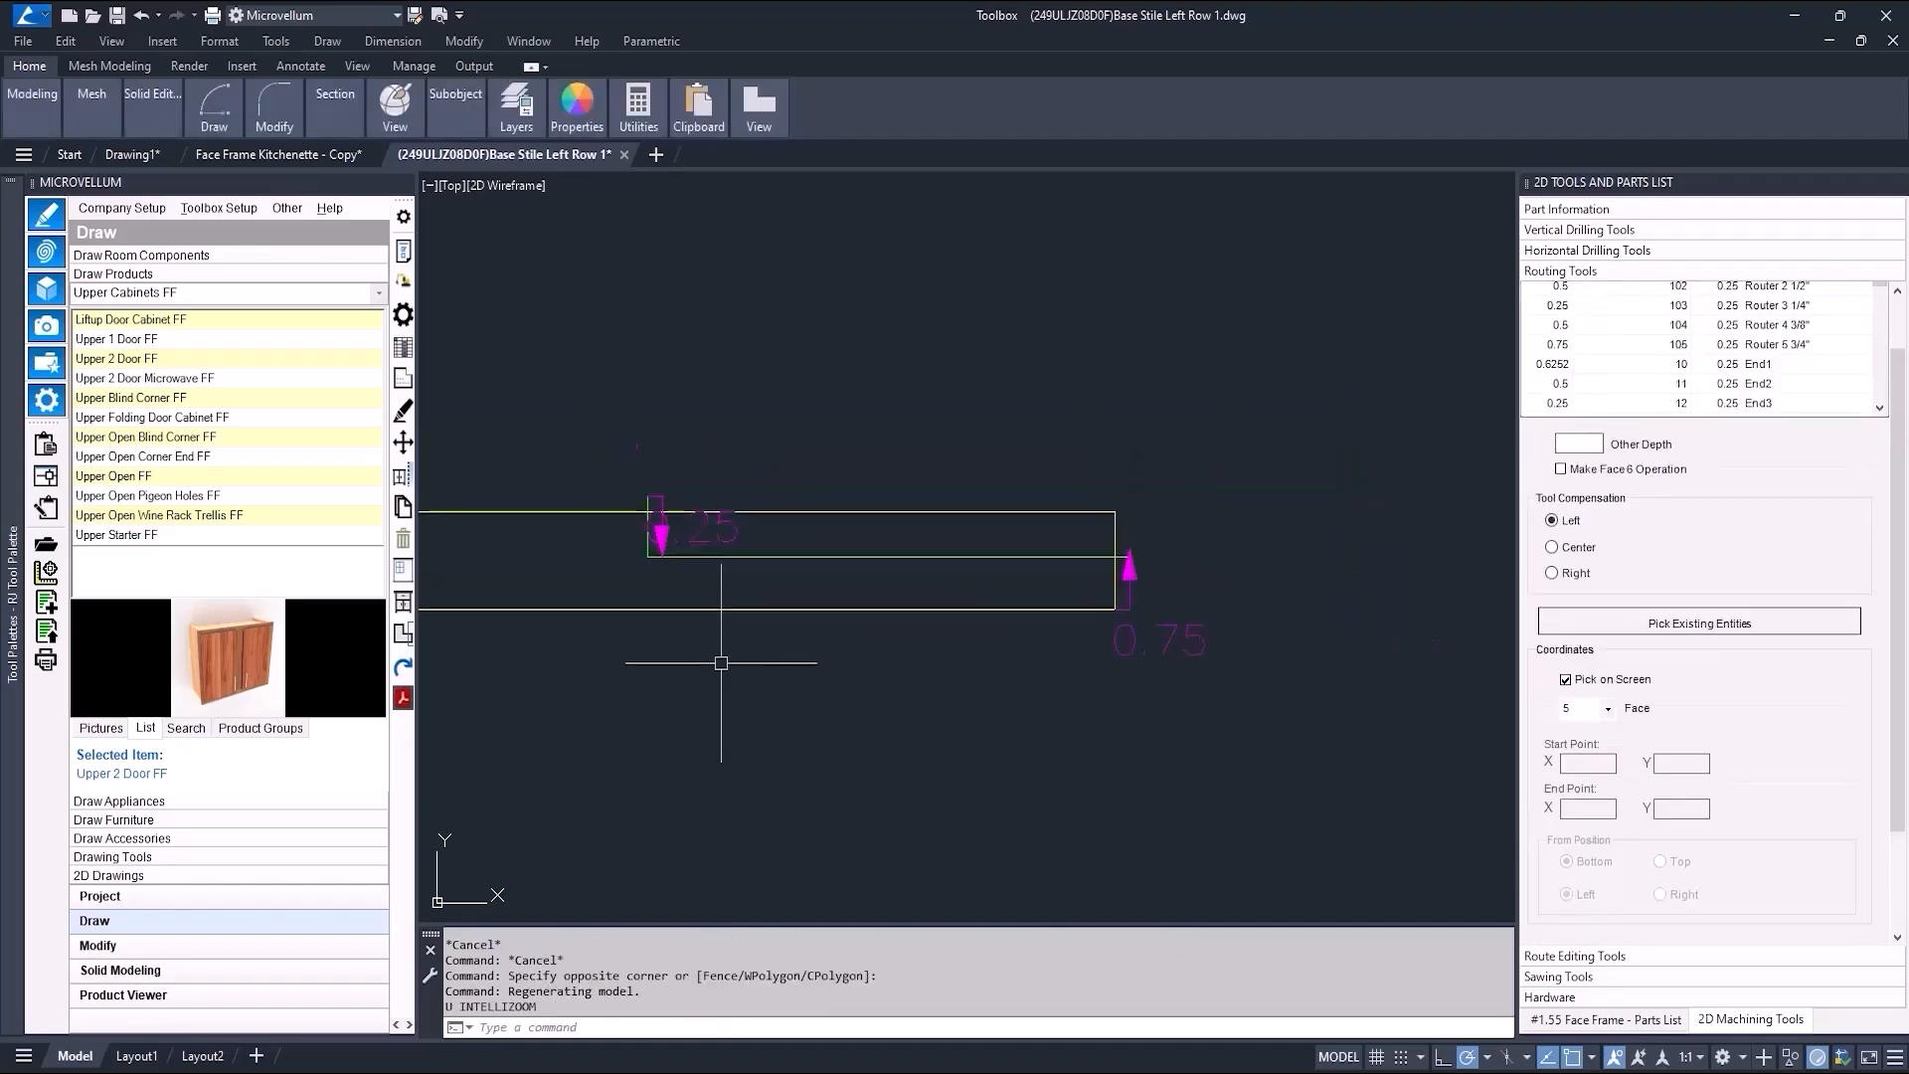
middle_drag(879, 658, 1330, 552)
scroll(1333, 548, down, 1)
click(1605, 1019)
double_click(1602, 231)
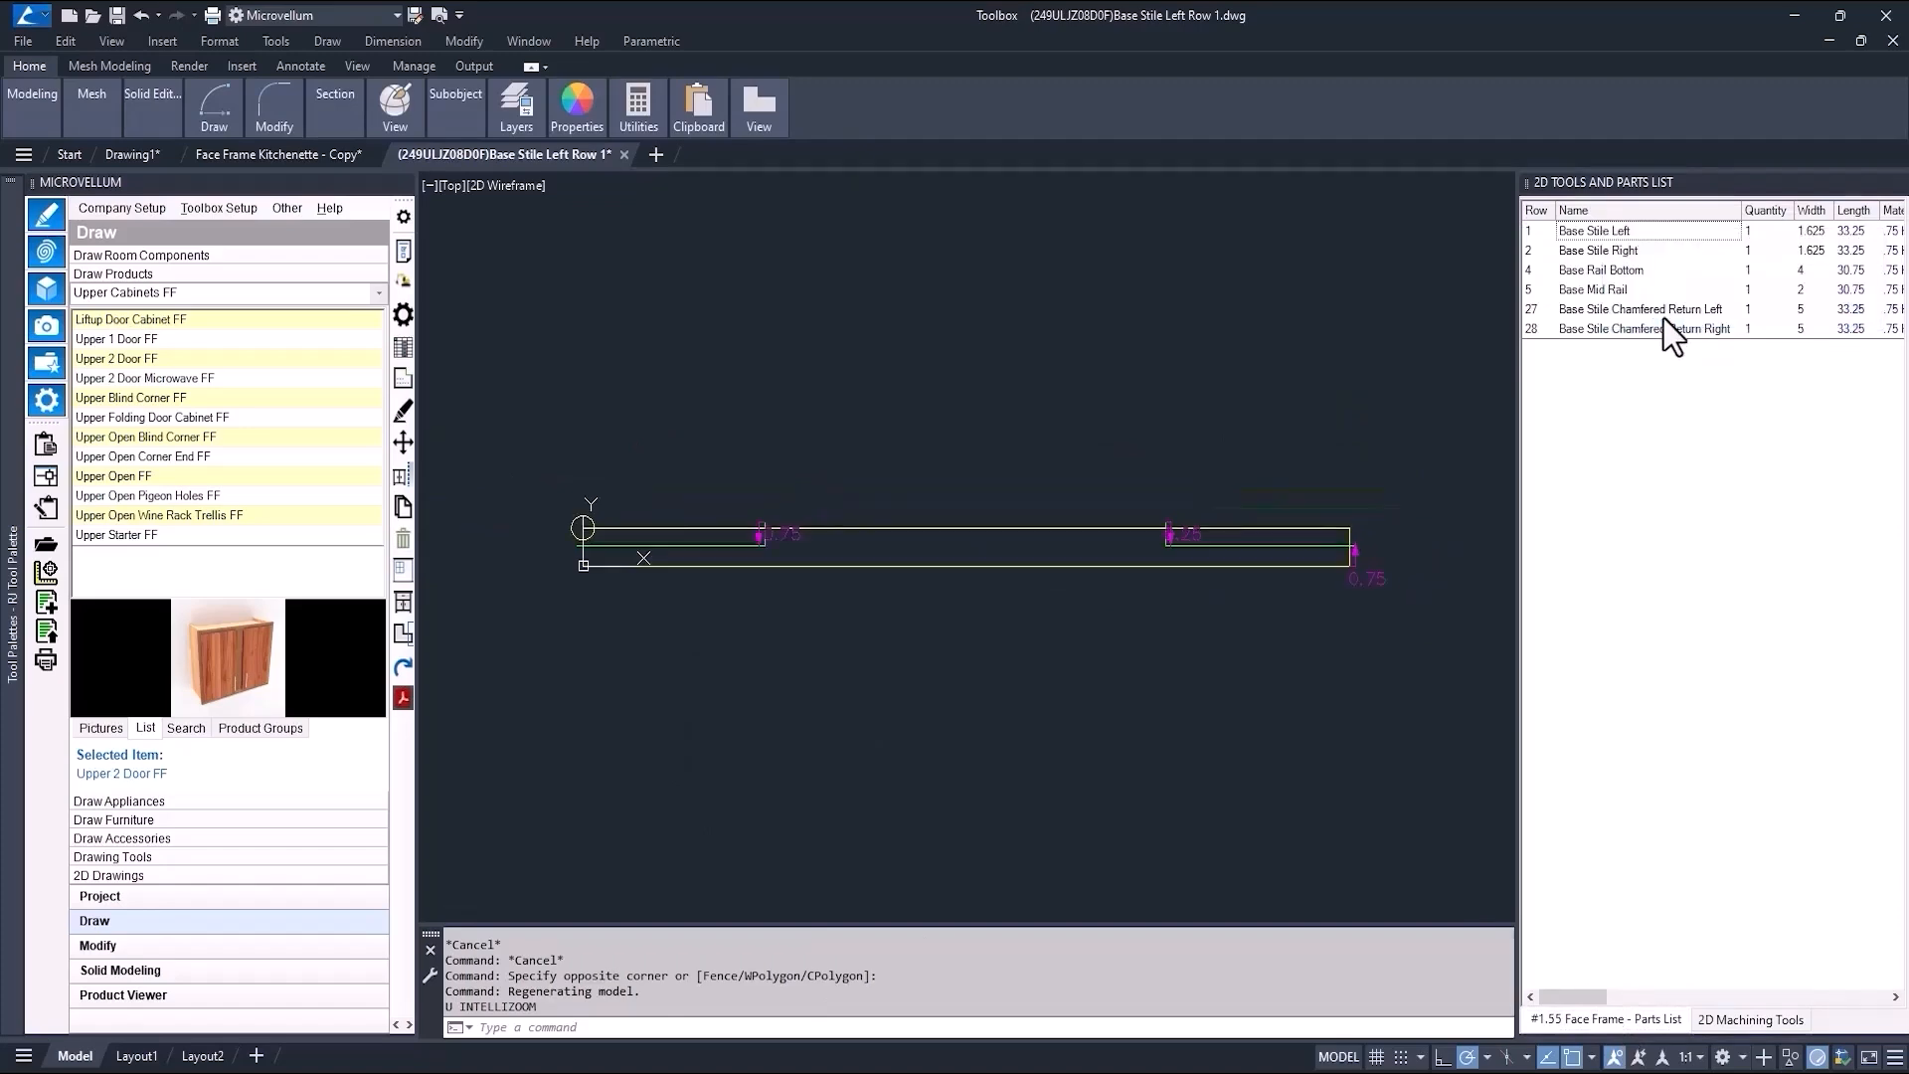
click(1117, 583)
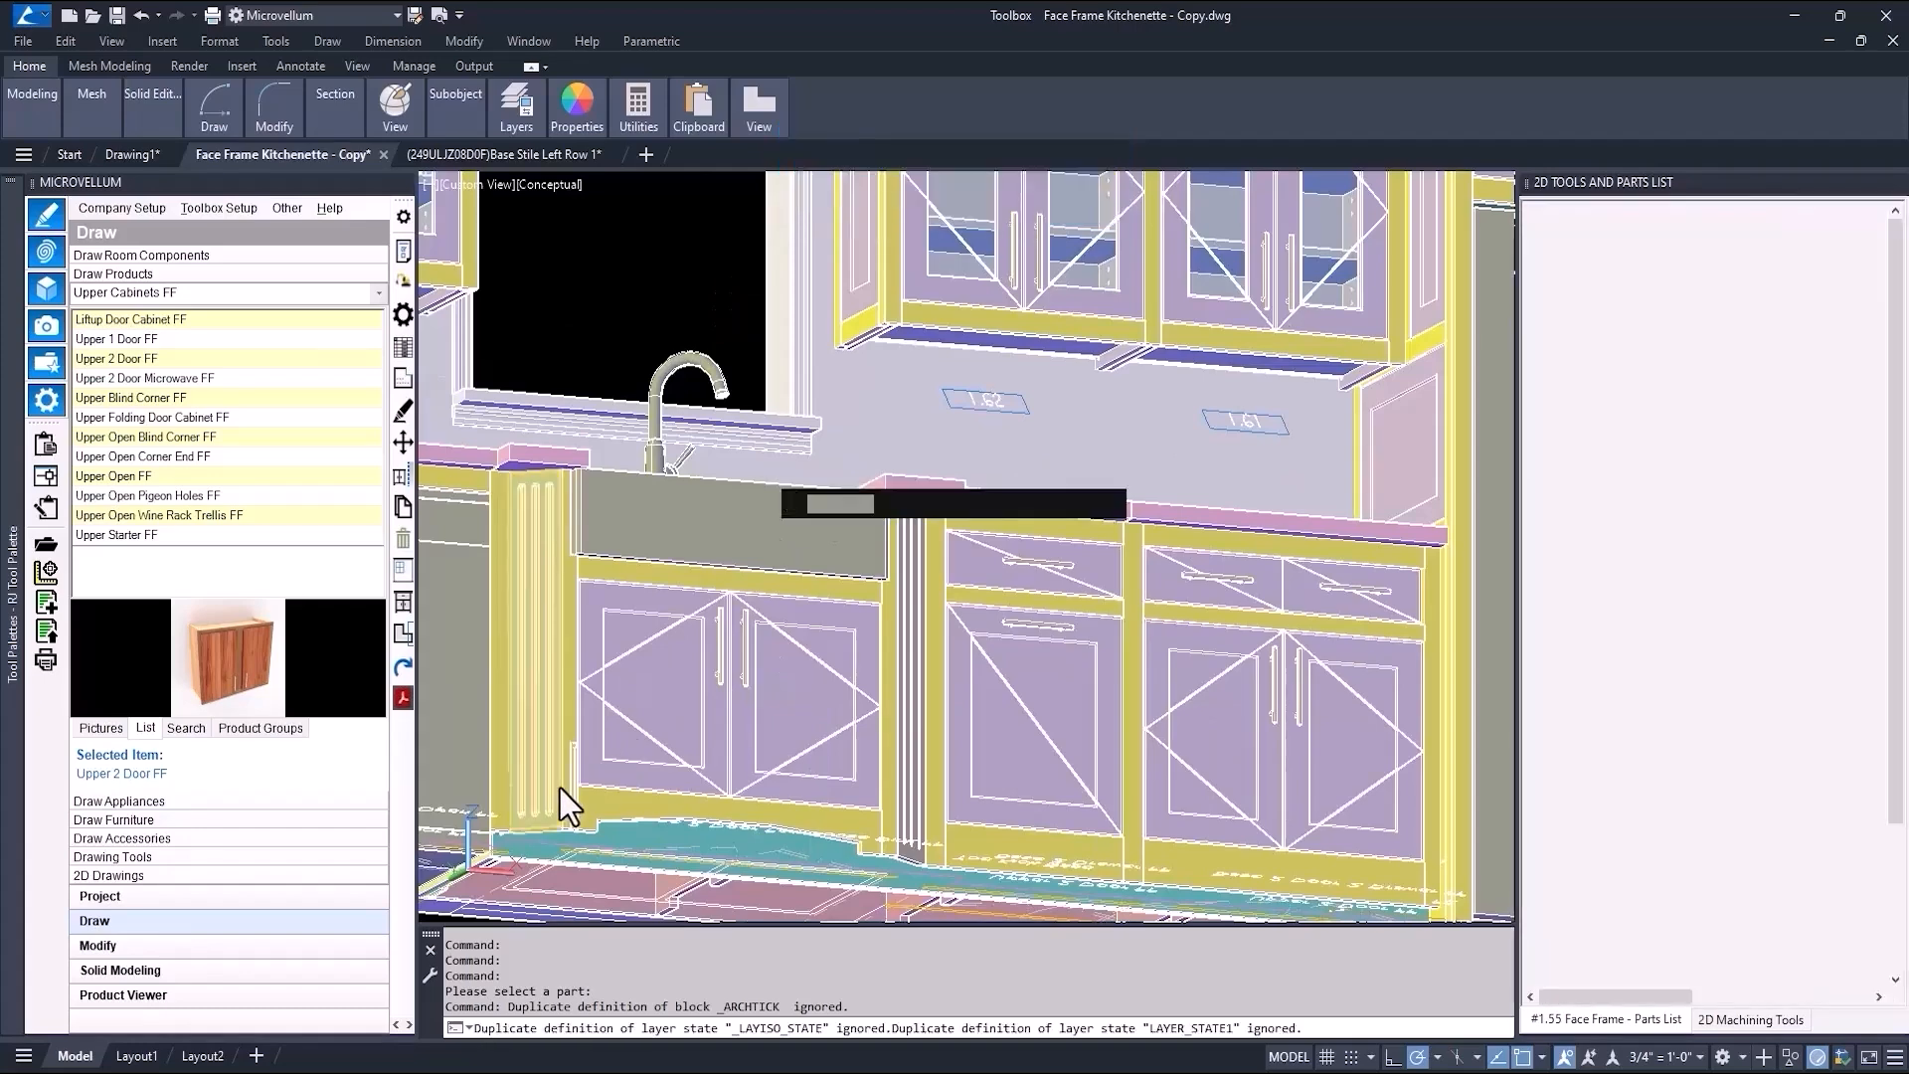
Erase the added corner notch from the left stile's 2D drawing and save the Base Stile Left part back to the product.
scroll(561, 780, up, 5)
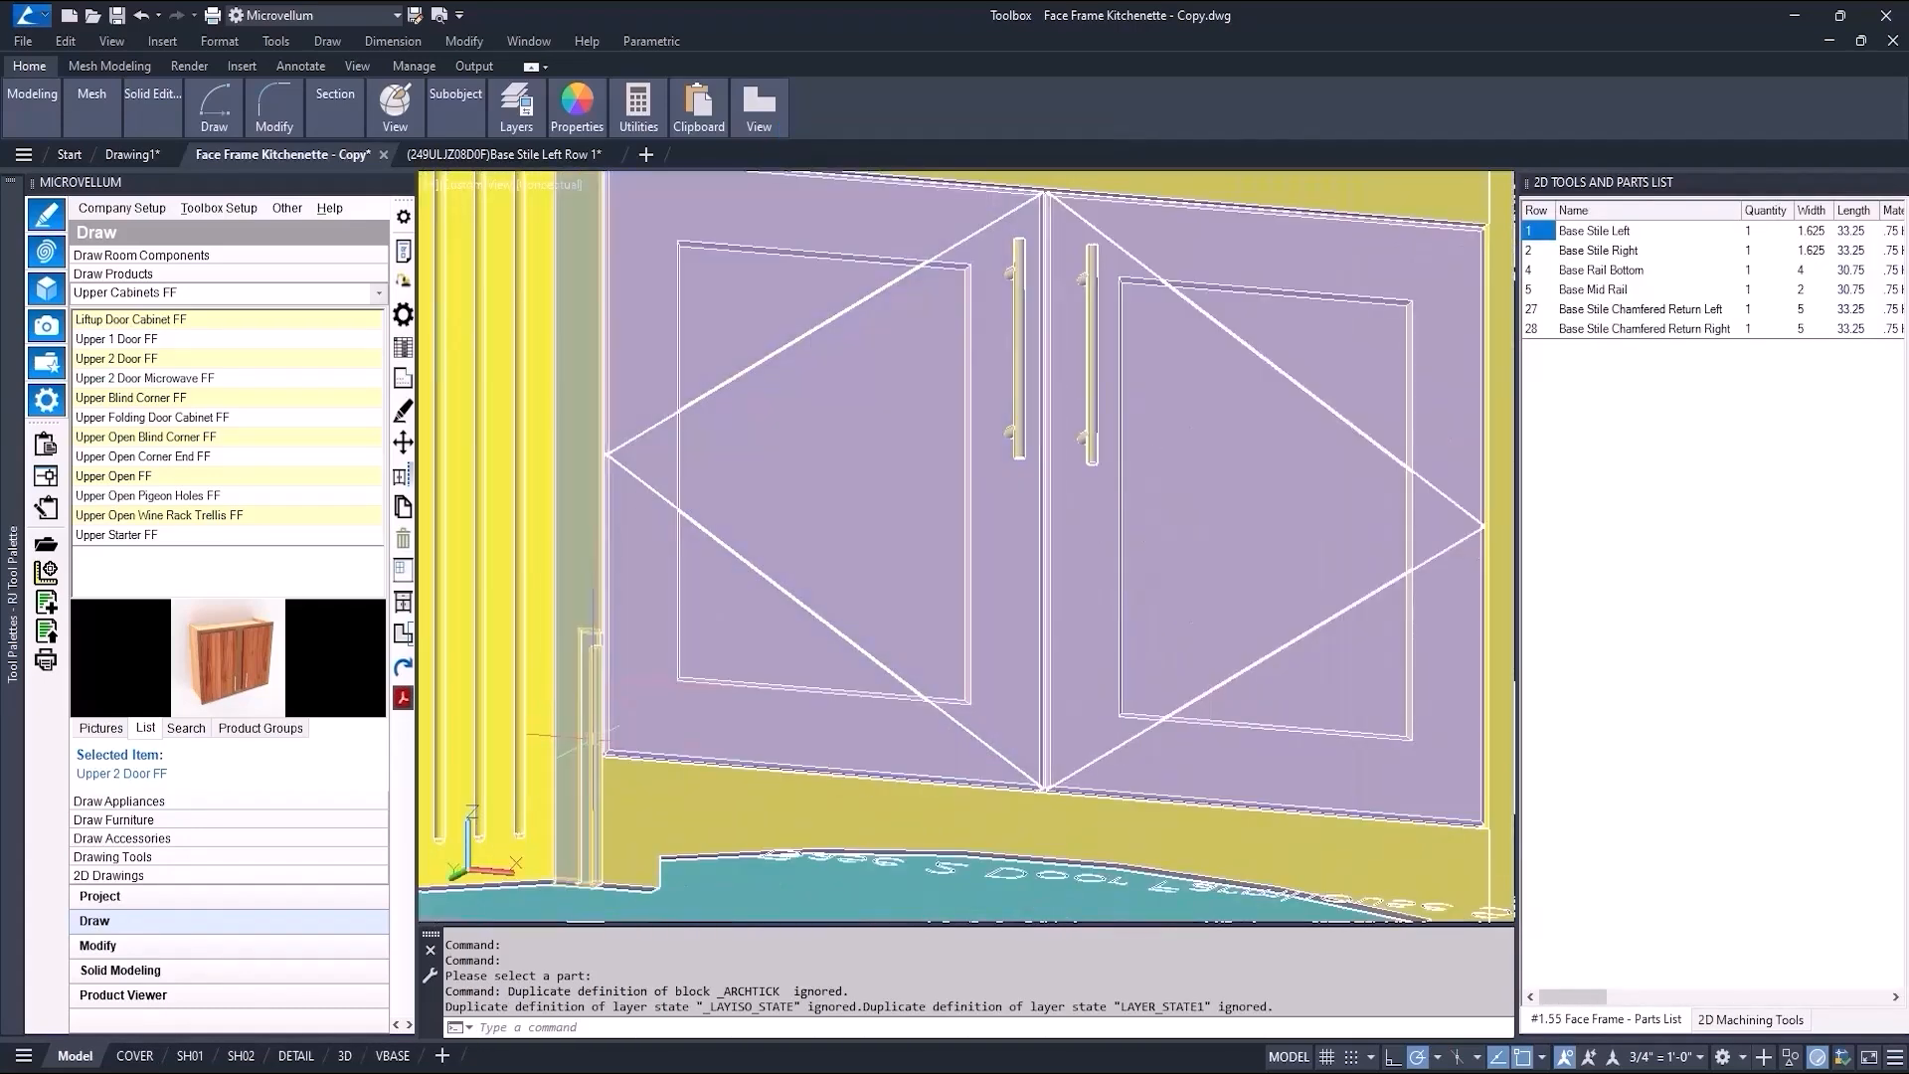
click(403, 381)
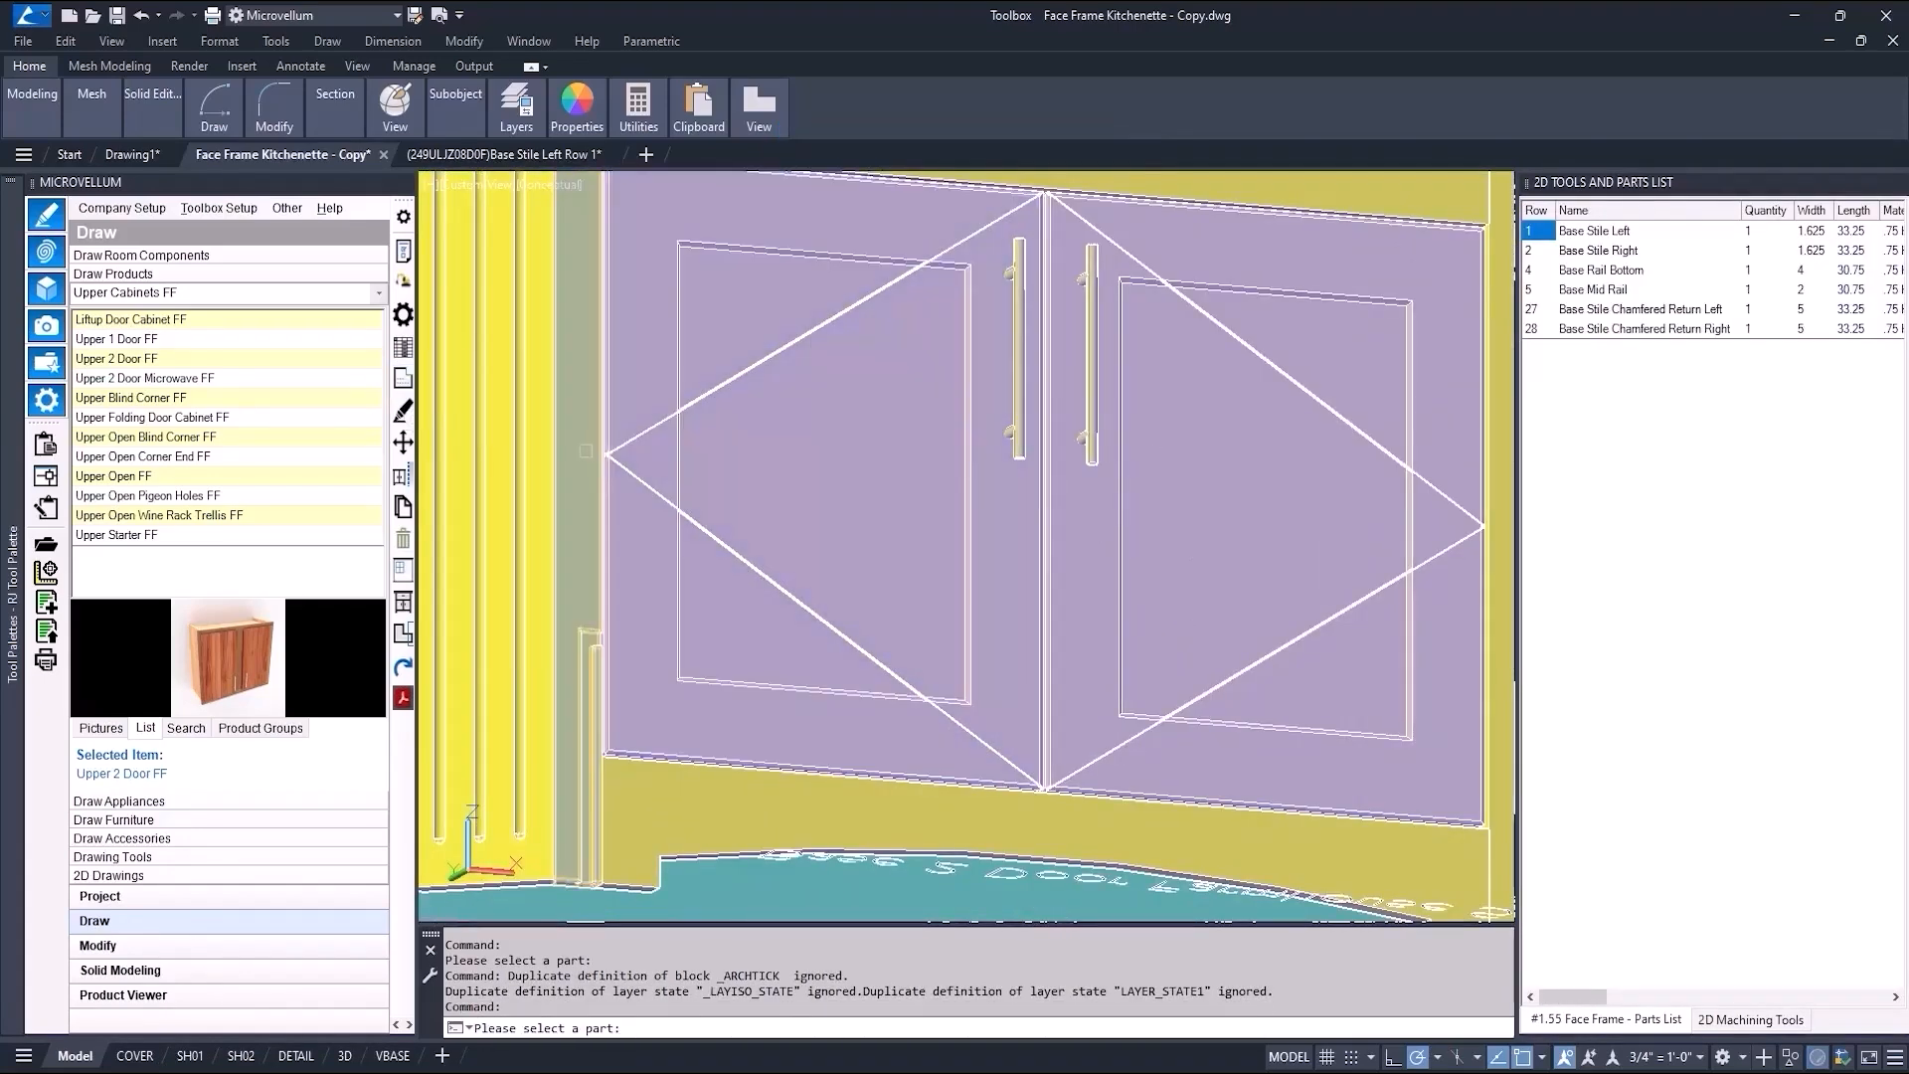
click(587, 457)
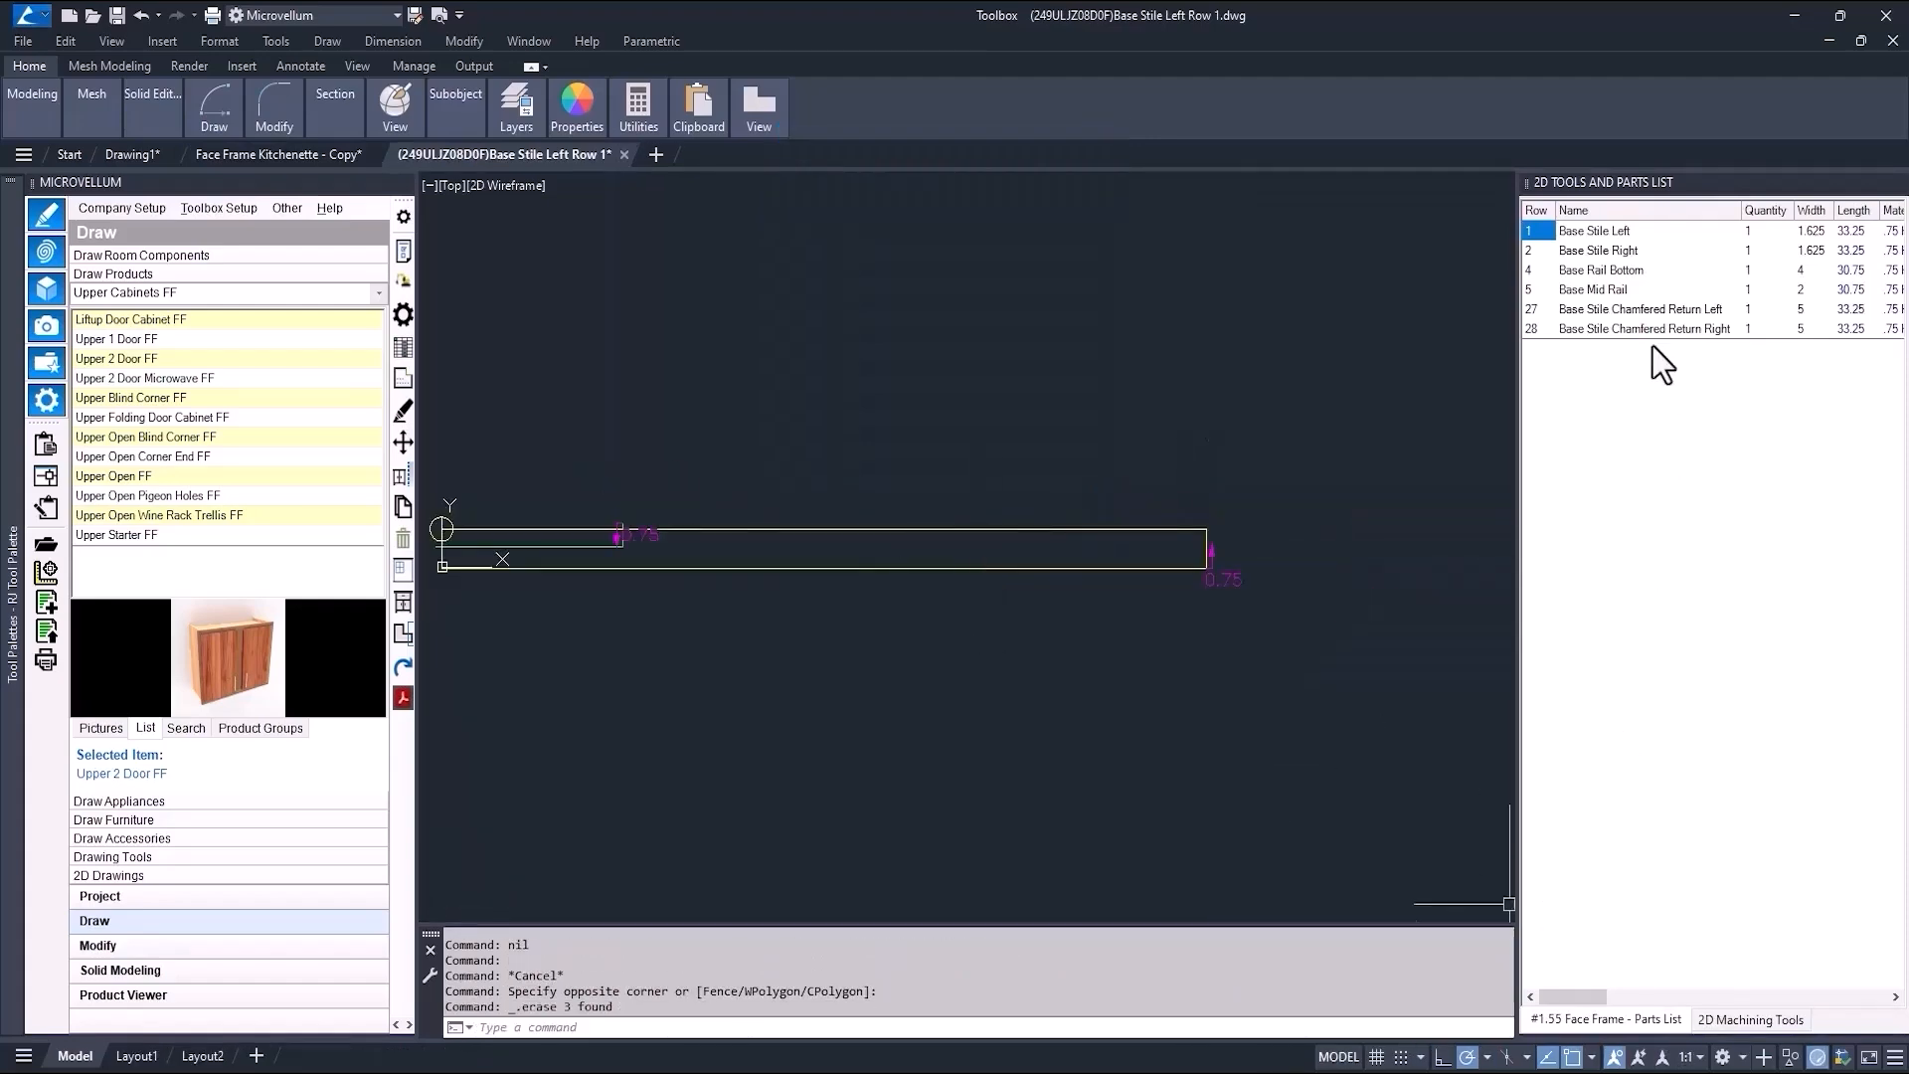
right_click(1628, 234)
click(1721, 323)
click(1125, 594)
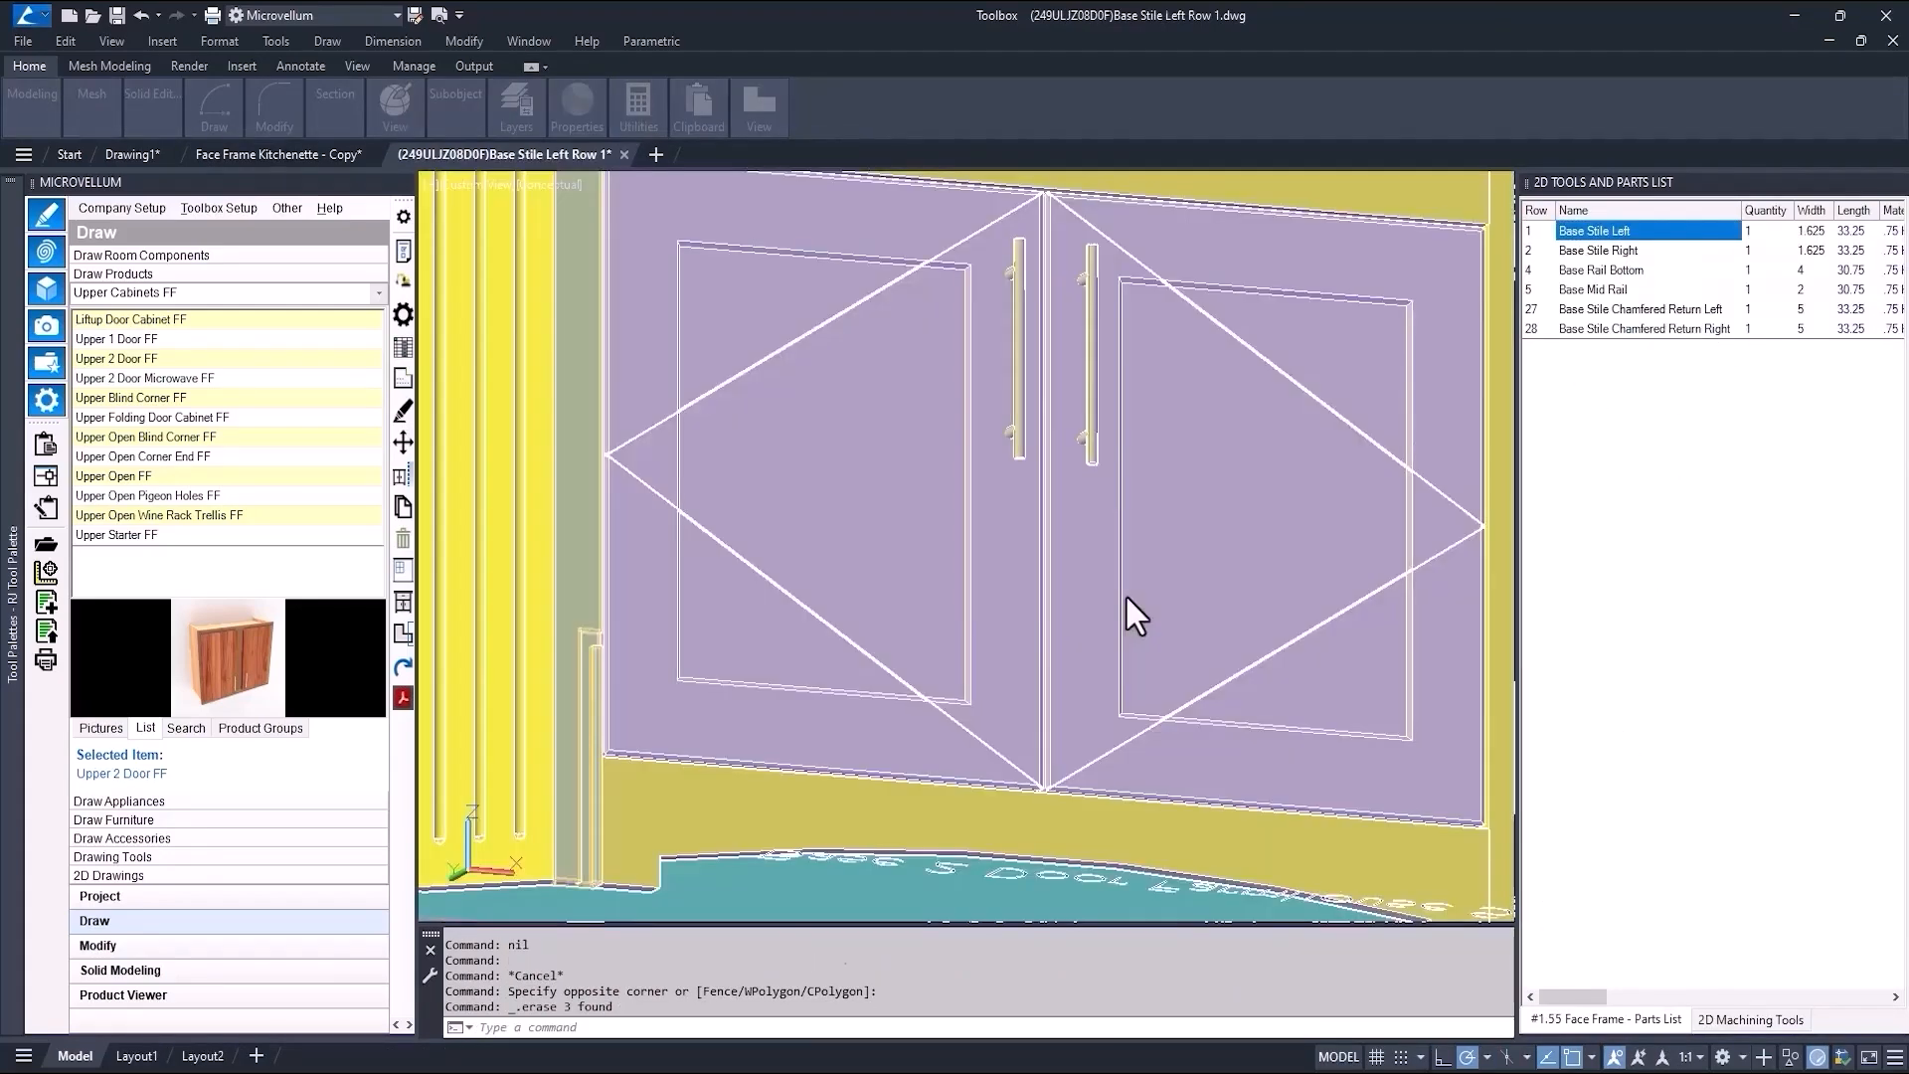
click(1124, 599)
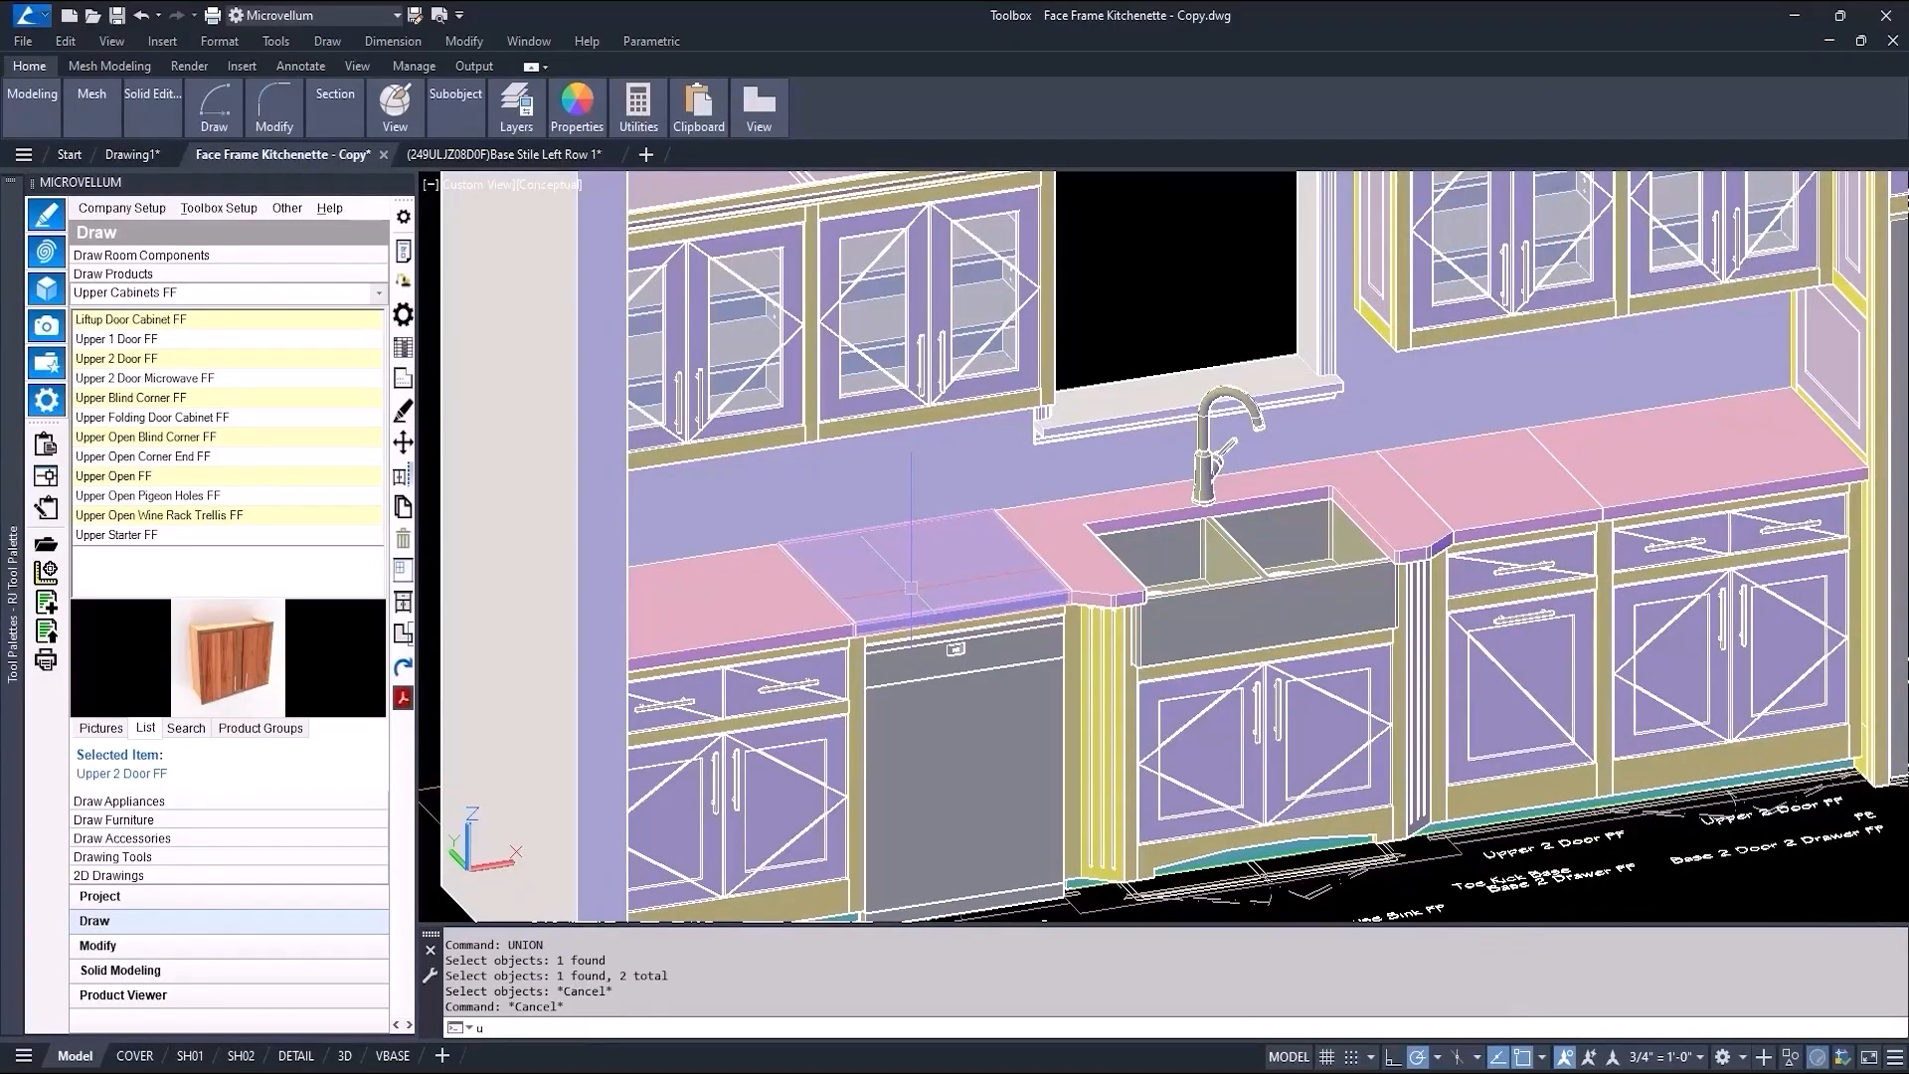
Union all the separate countertop sections along the base cabinets into one continuous countertop.
text(nio)
key(Return)
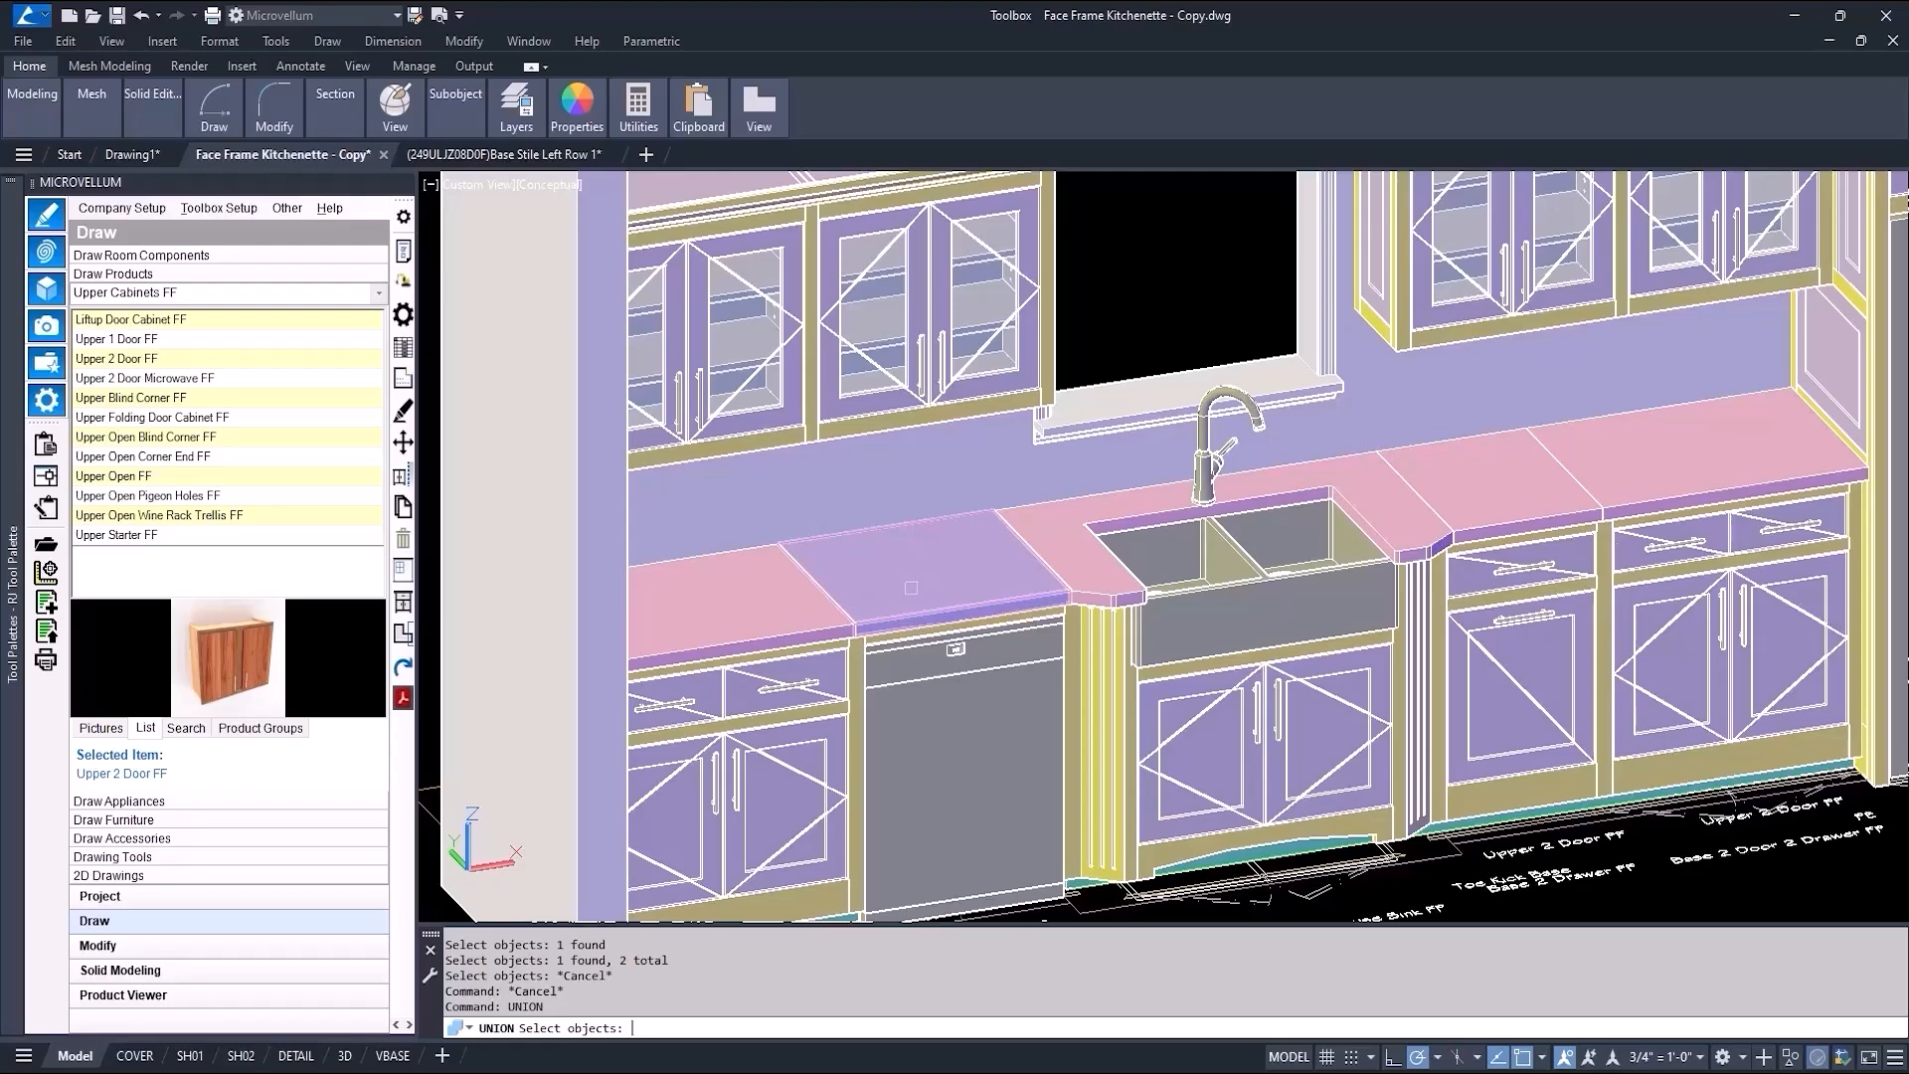
click(746, 602)
click(925, 567)
click(1690, 457)
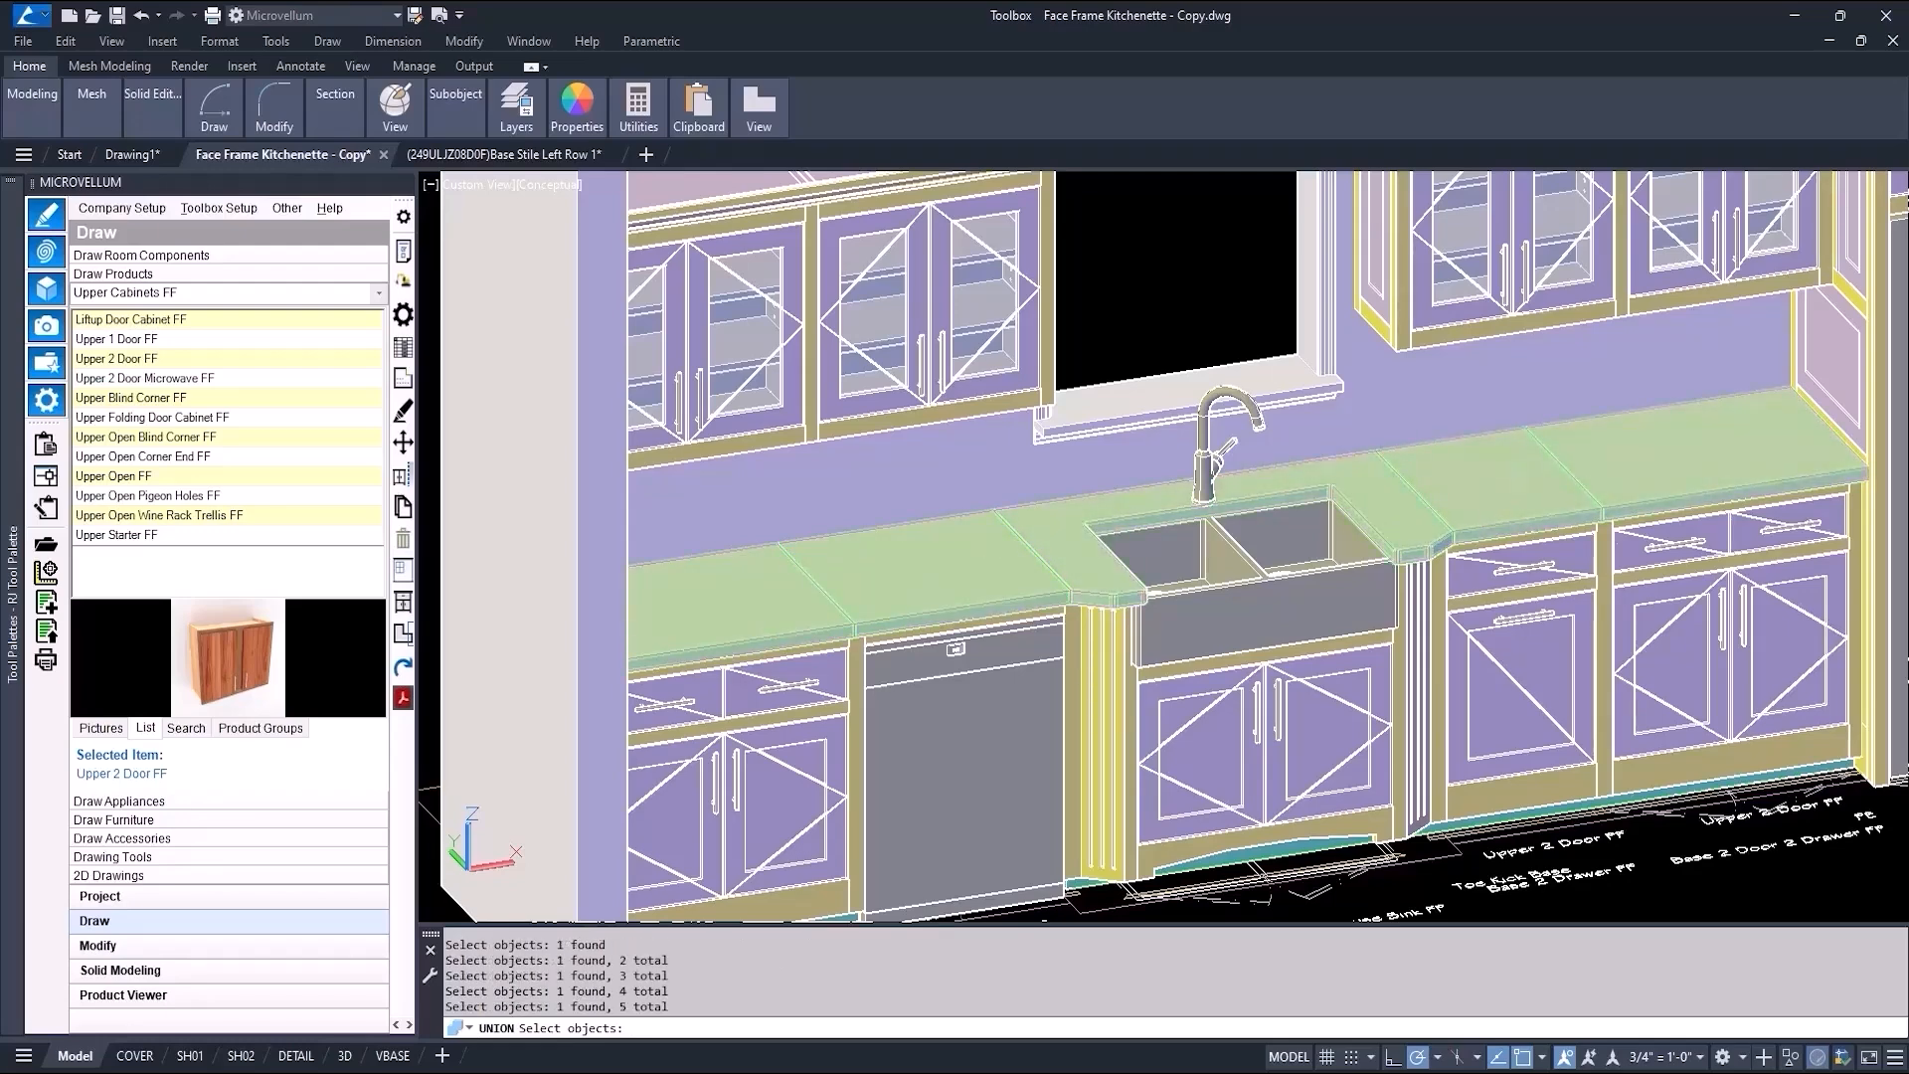
key(Return)
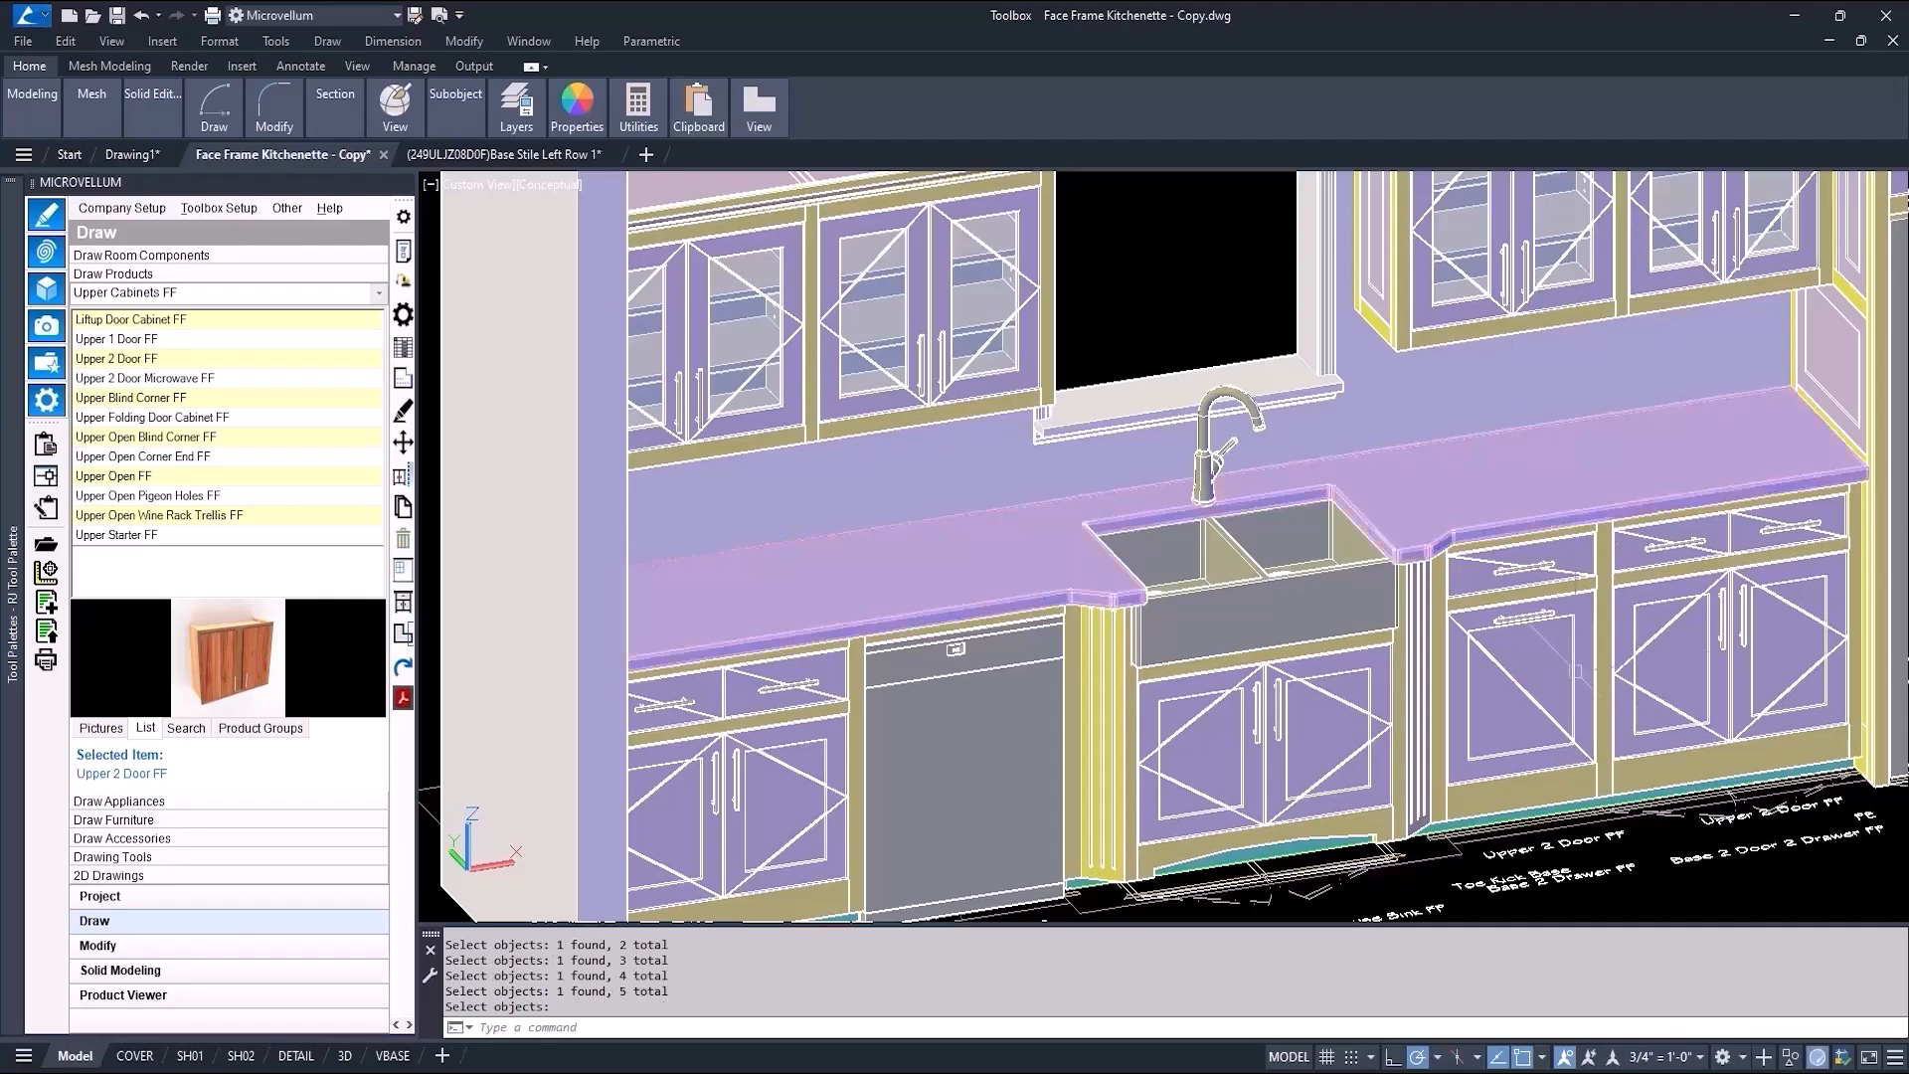
Draw the product face frame tokens for the farmhouse sink base cabinet and place them beside the room.
scroll(1531, 731, down, 5)
middle_drag(1497, 755, 1288, 622)
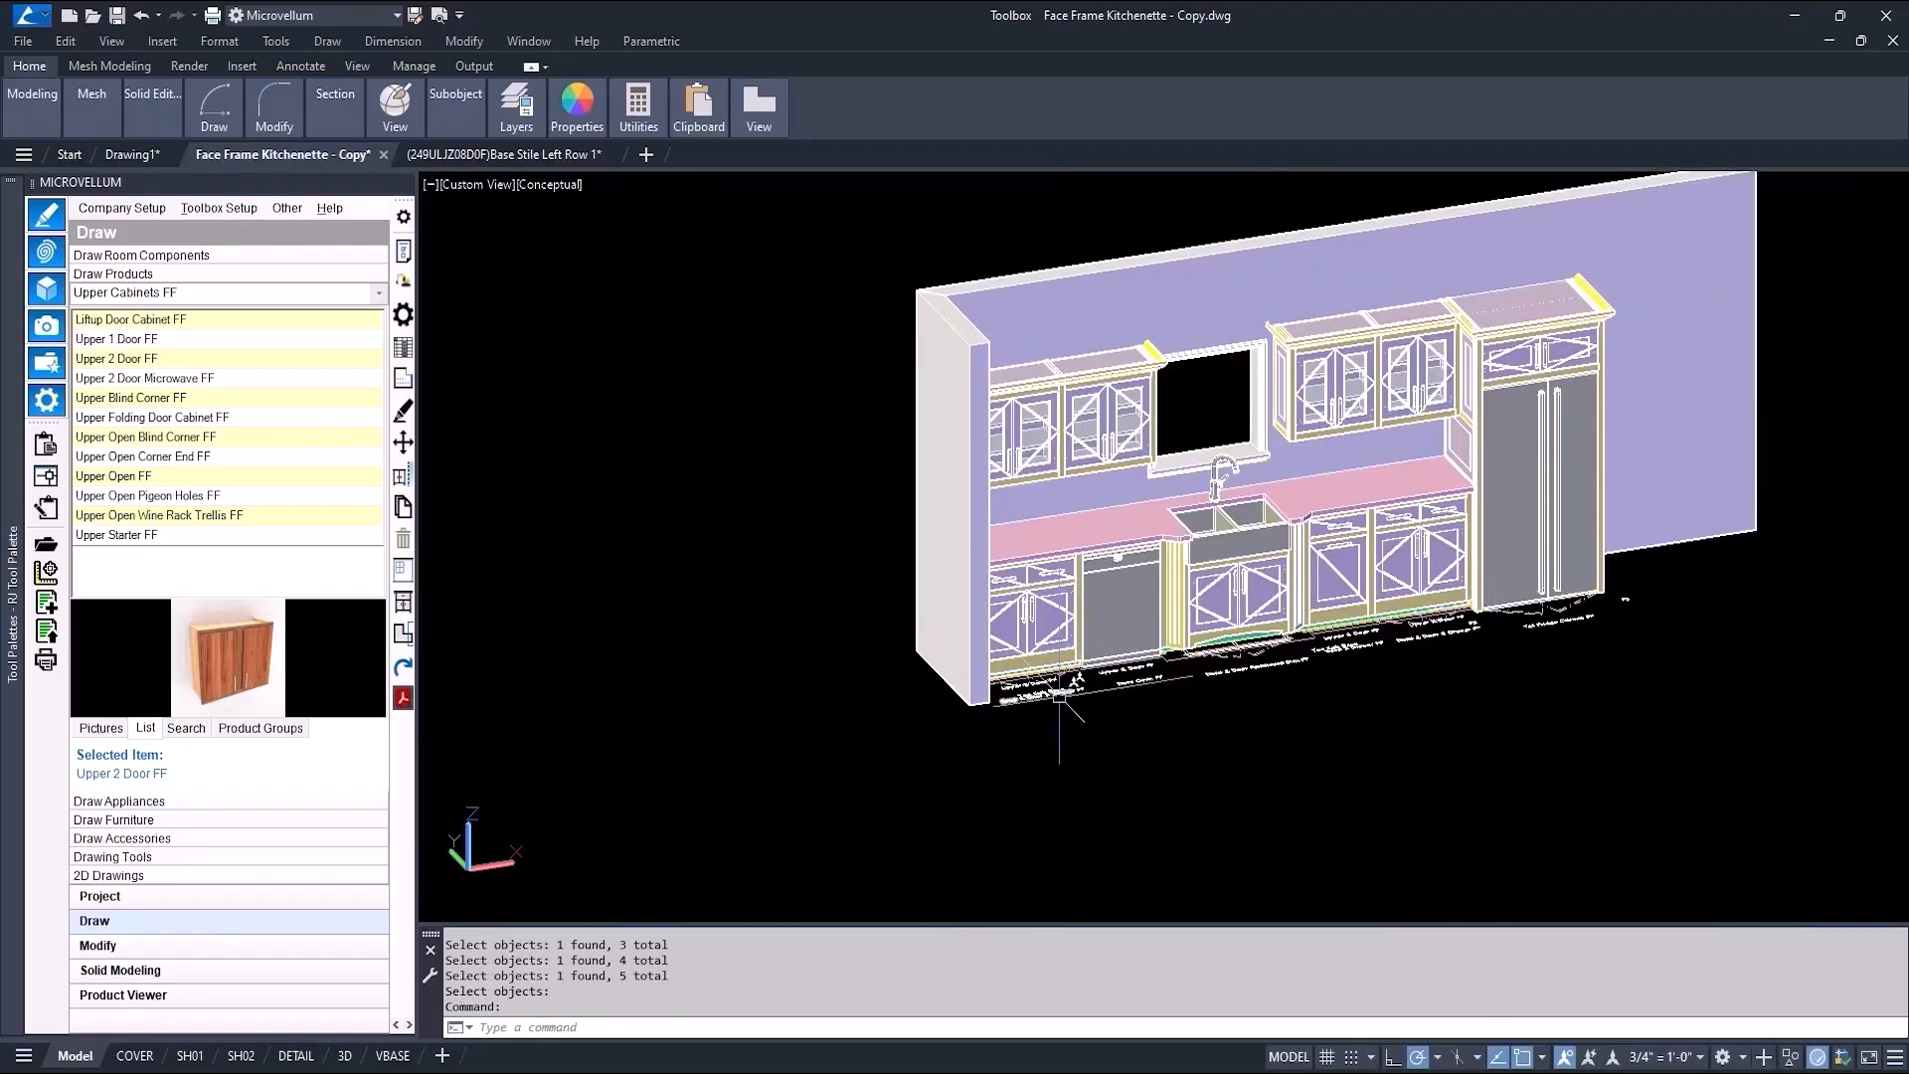
click(197, 876)
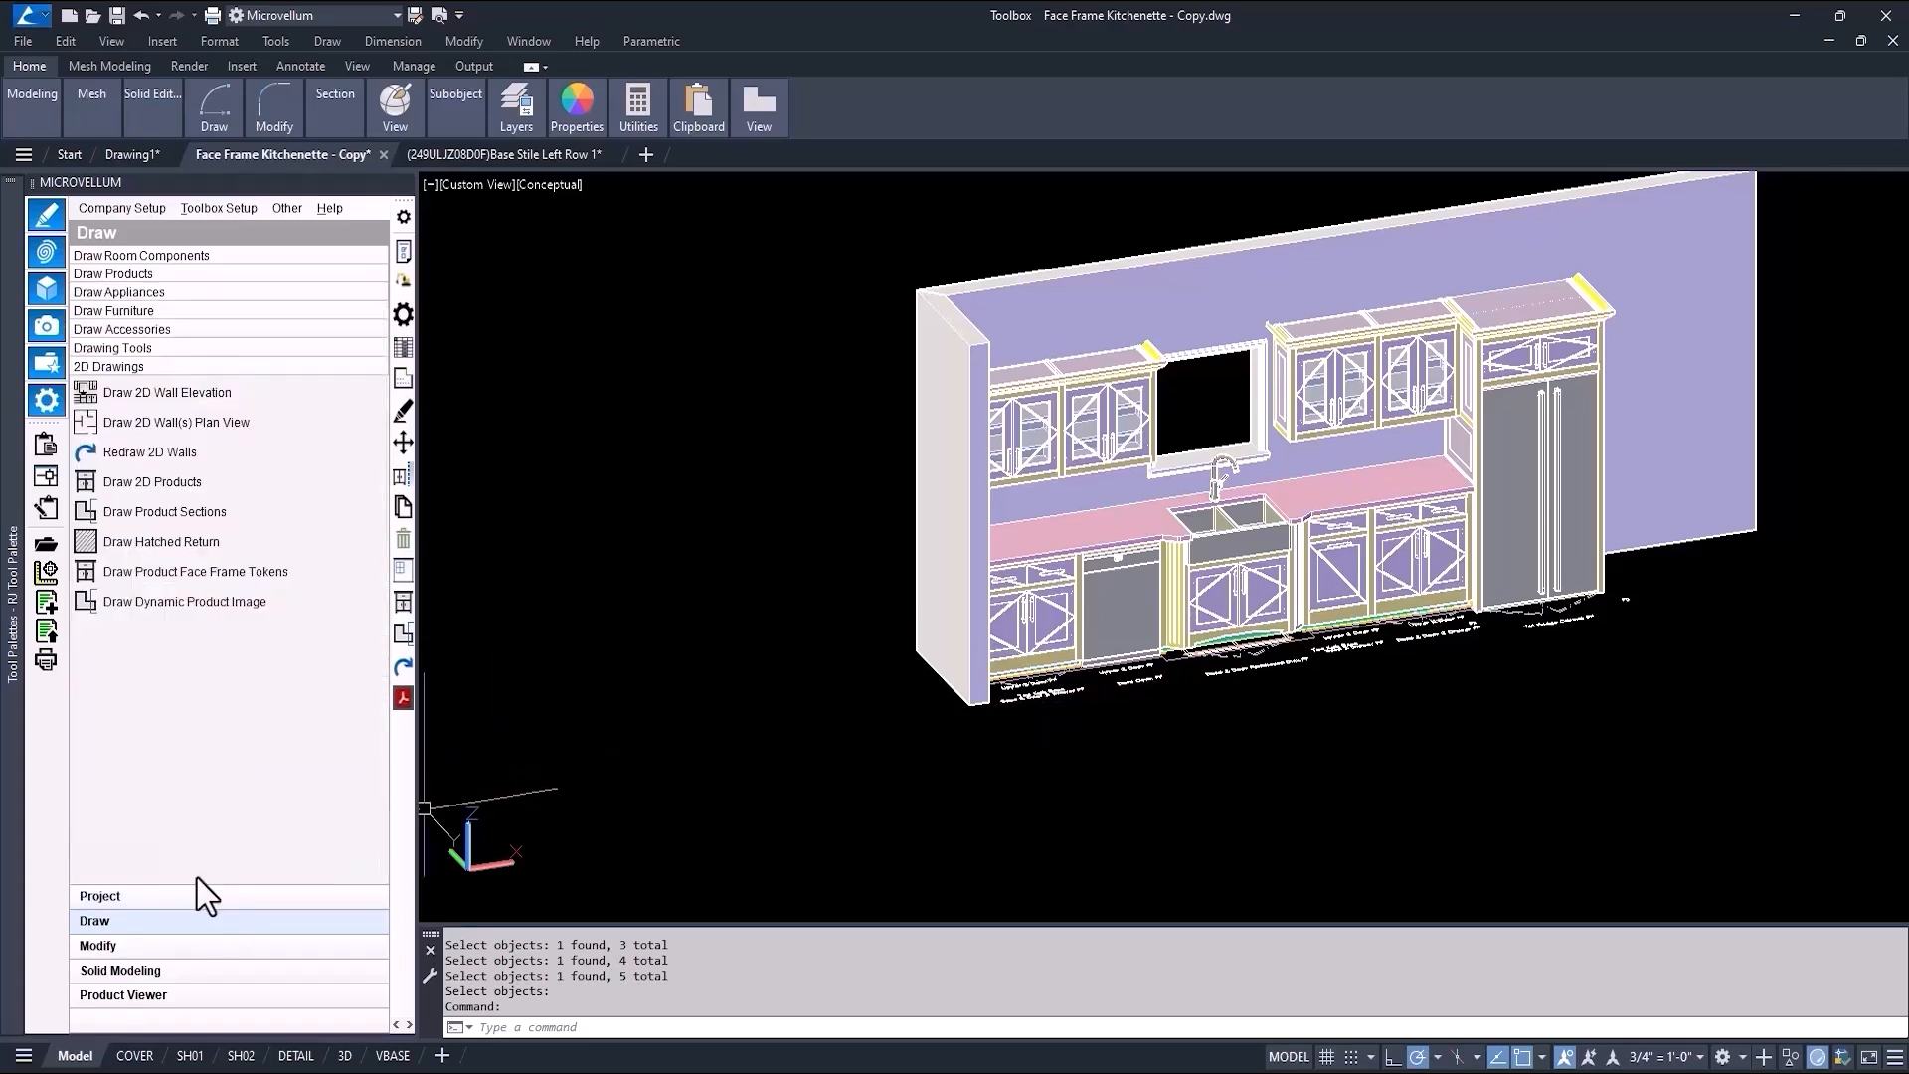
click(147, 573)
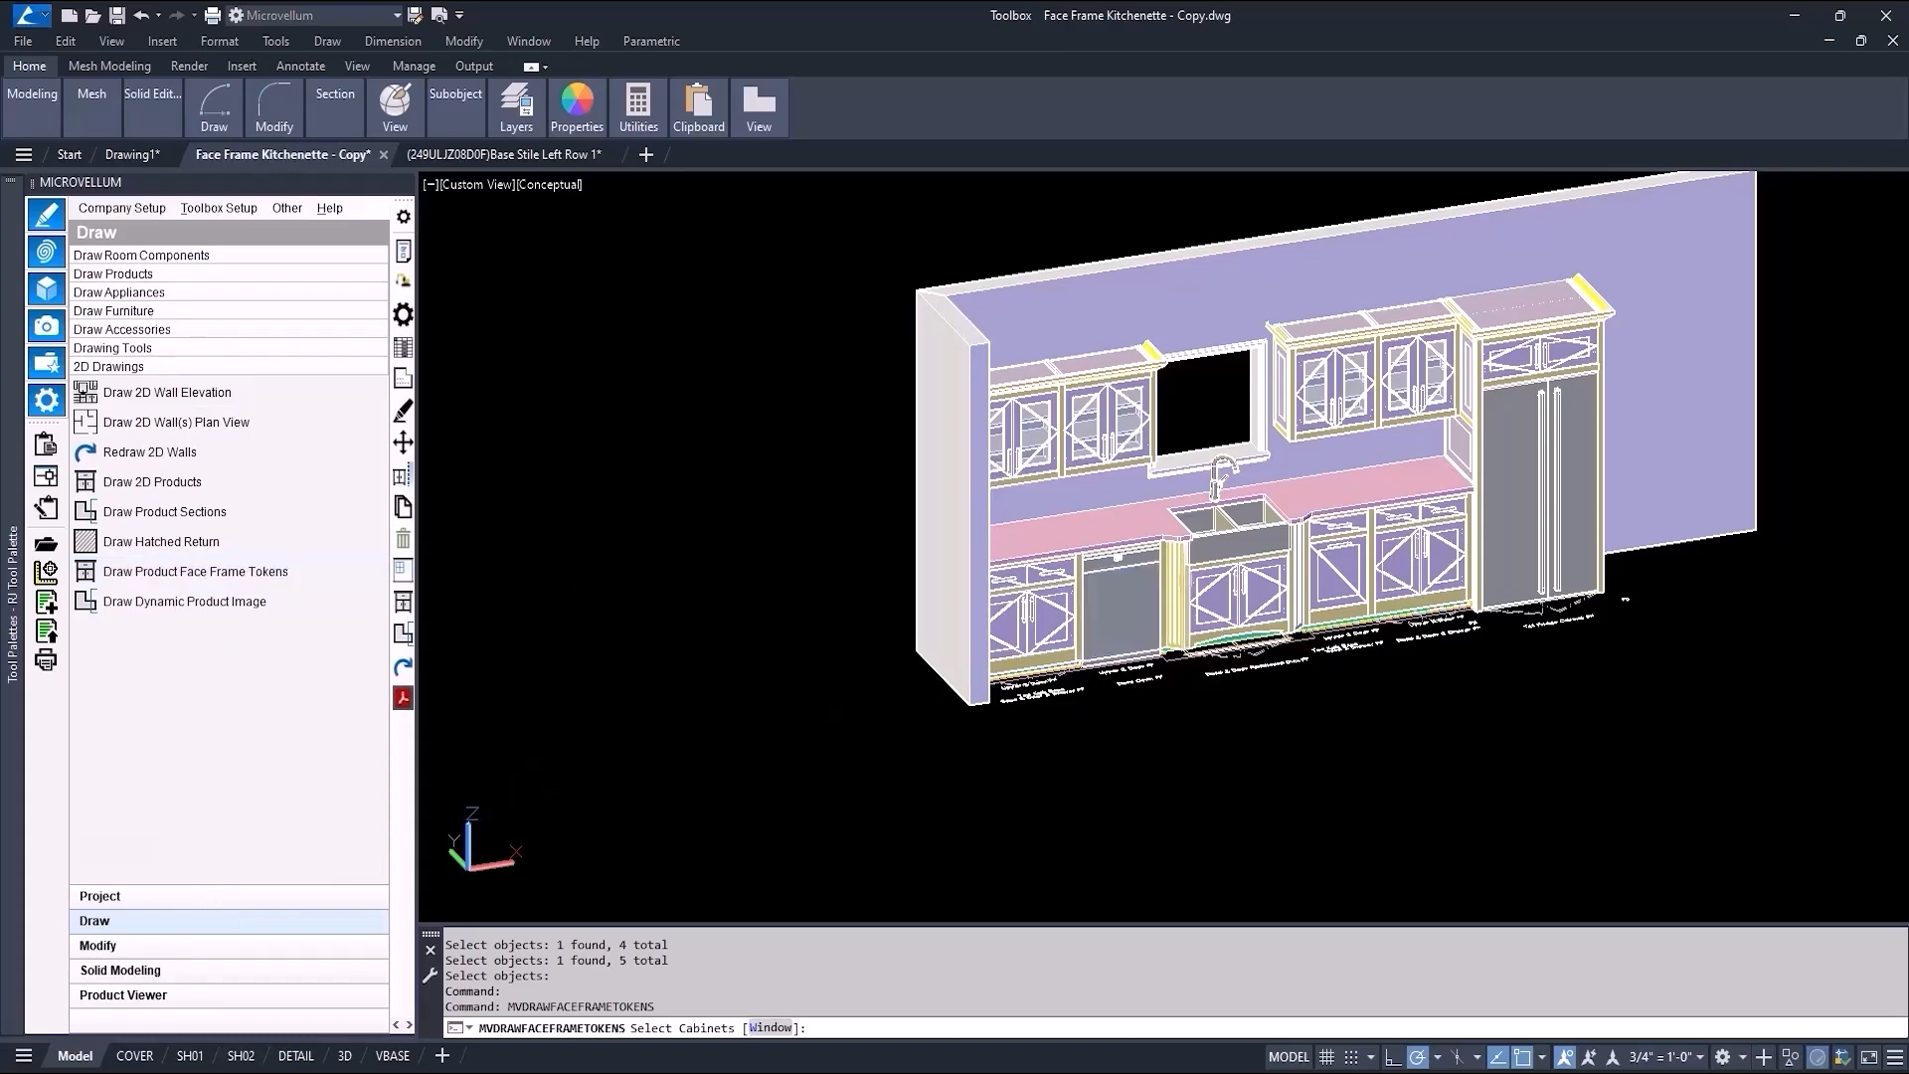
click(1175, 589)
key(Return)
click(559, 762)
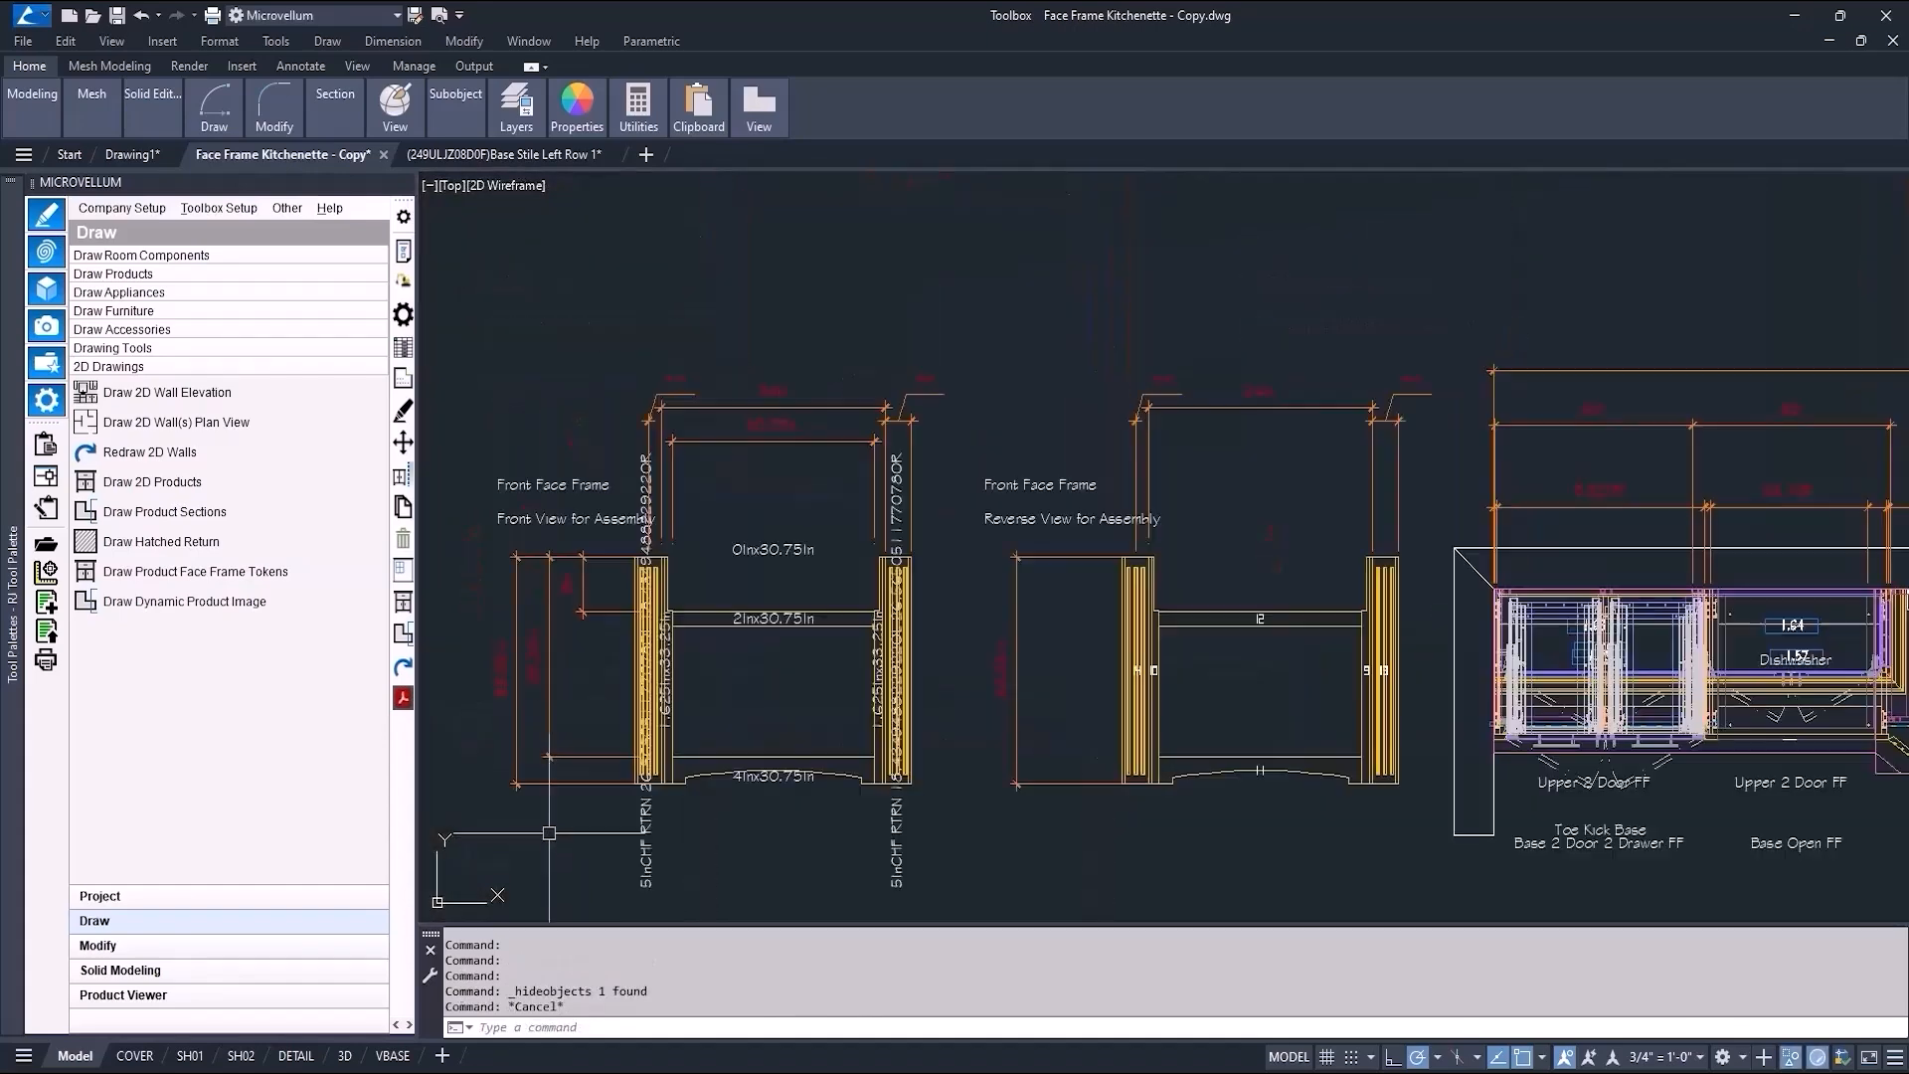
Examine the Face Frame Drawing Instructions in the face frame prompts of the farmhouse sink's design data, and close the data without saving.
mouse_move(1040, 761)
middle_down()
mouse_move(468, 588)
mouse_move(215, 591)
middle_up()
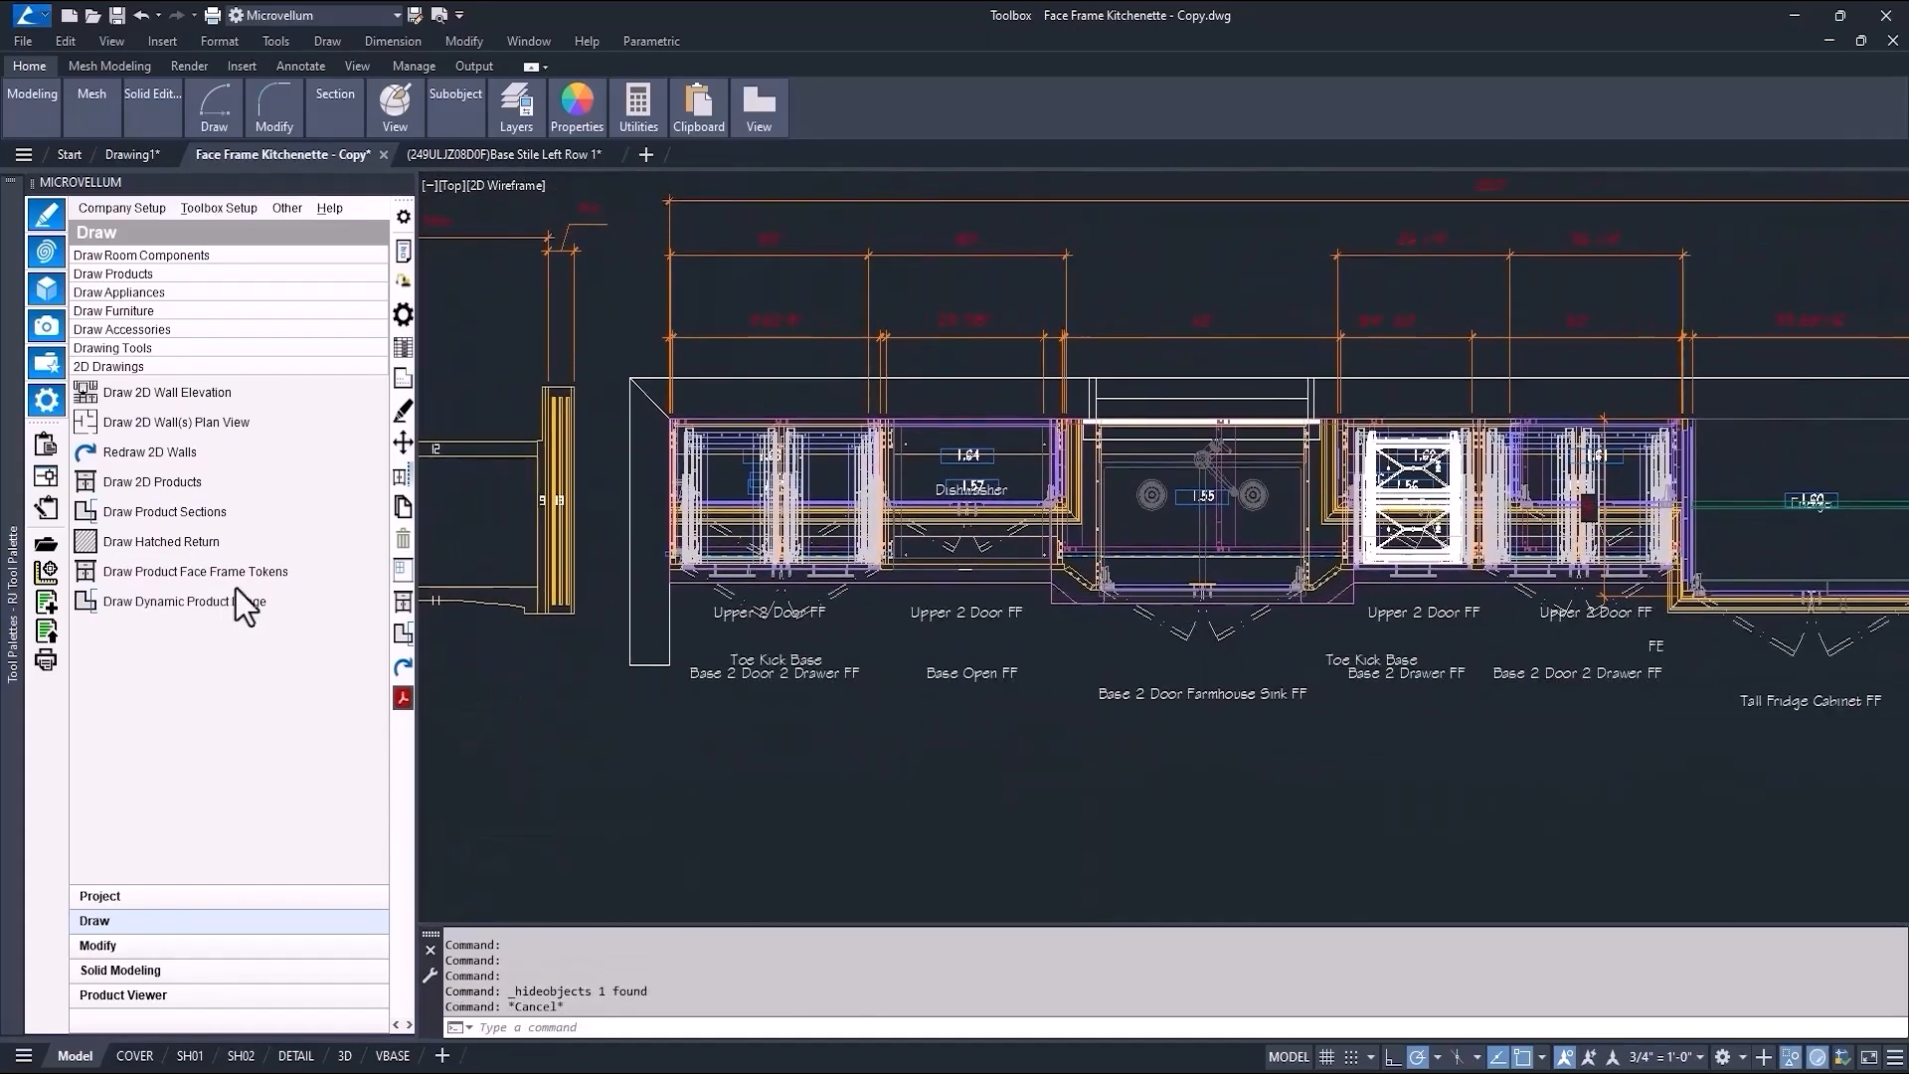
click(401, 354)
scroll(1054, 552, up, 6)
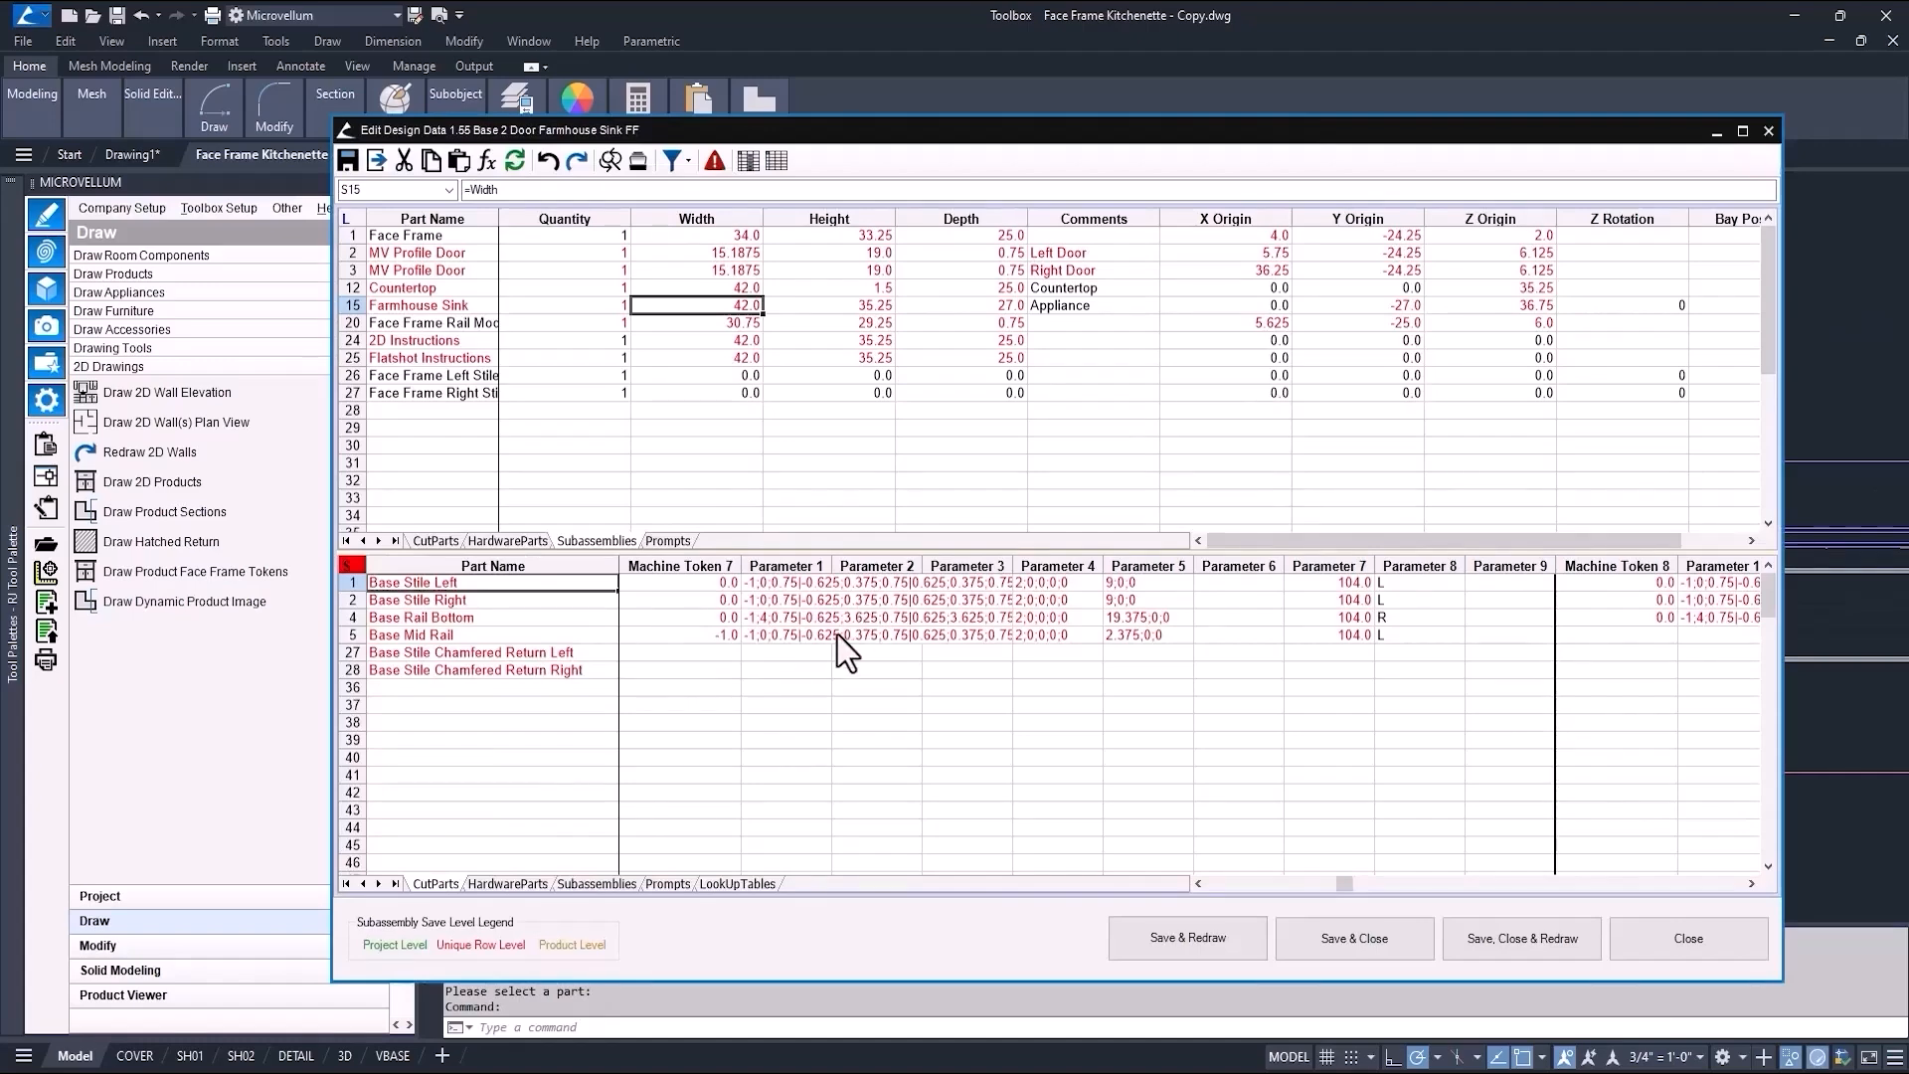
click(667, 884)
drag(1203, 550, 1197, 402)
drag(1469, 898, 1709, 899)
click(758, 450)
click(758, 483)
click(757, 502)
click(1424, 453)
scroll(1346, 690, down, 5)
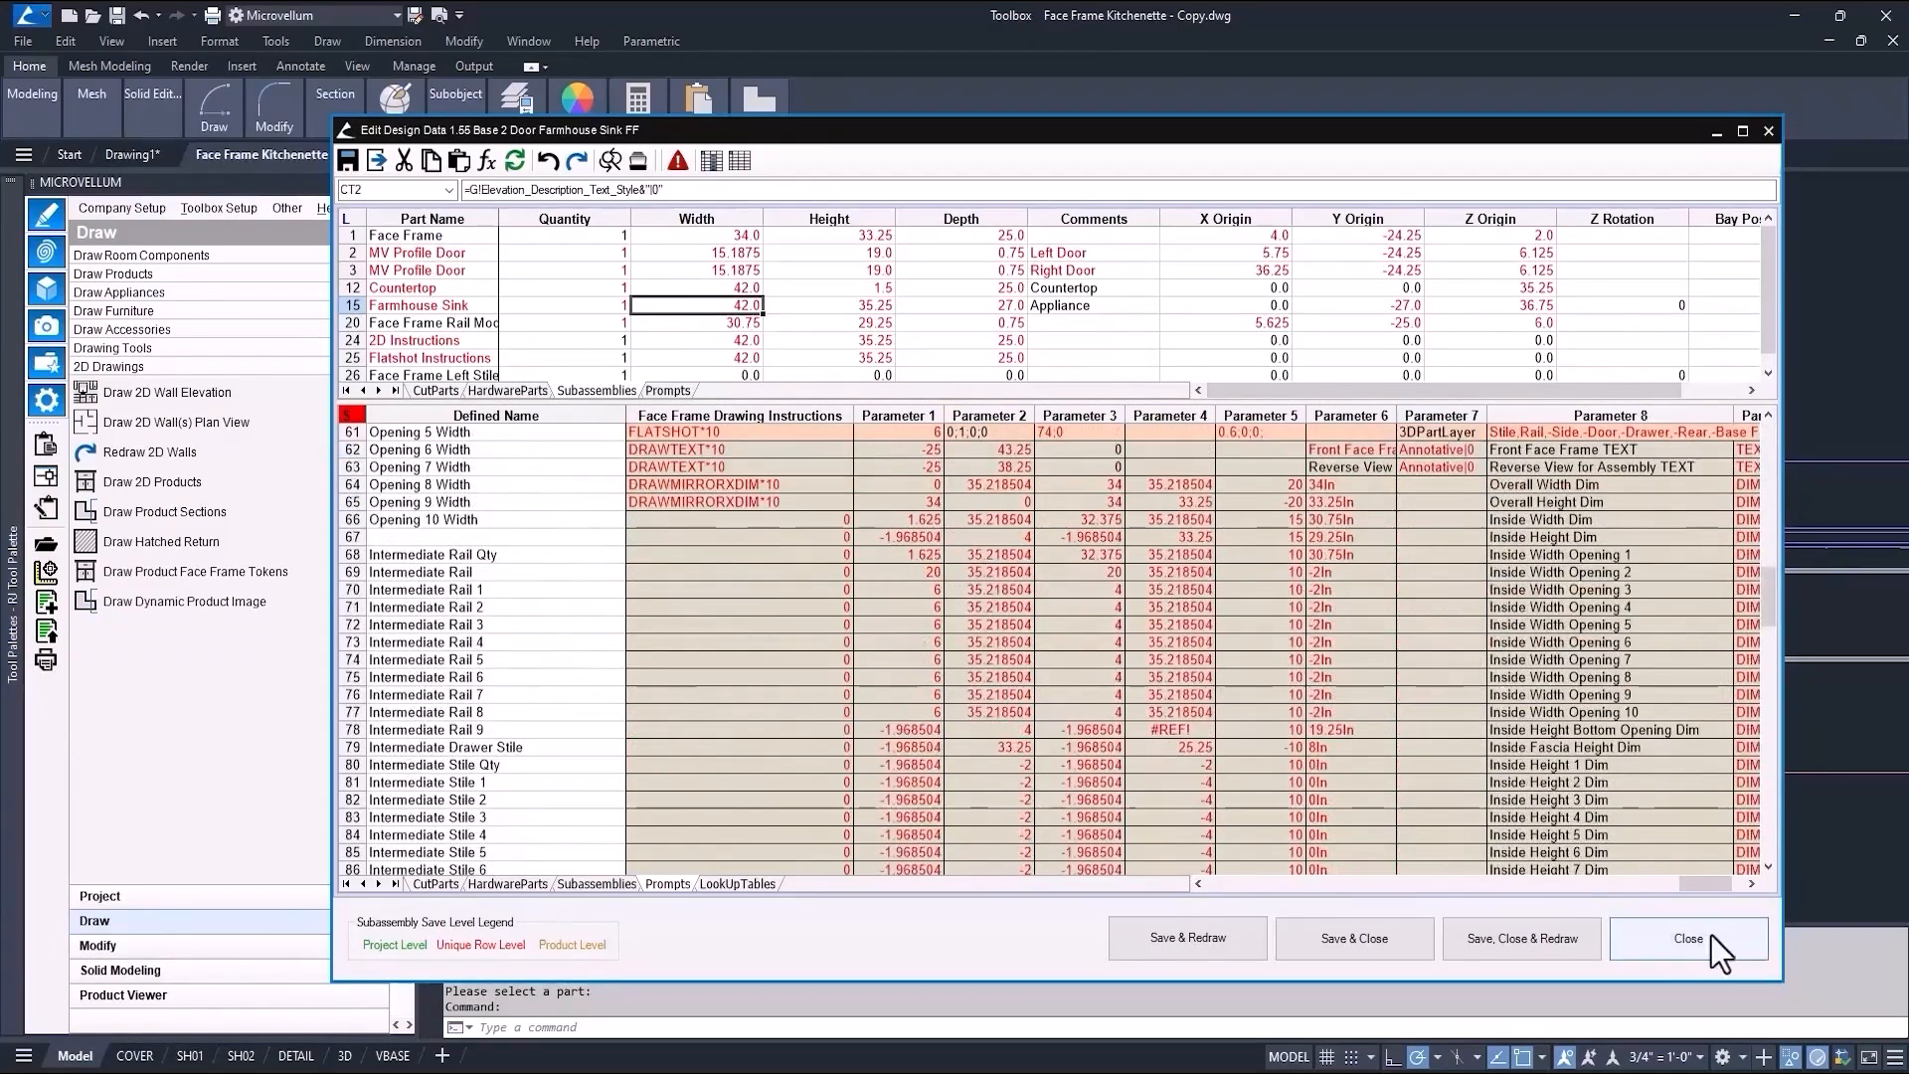
click(1688, 938)
scroll(1102, 696, down, 12)
mouse_move(914, 695)
middle_down()
mouse_move(1032, 637)
mouse_move(1287, 593)
middle_up()
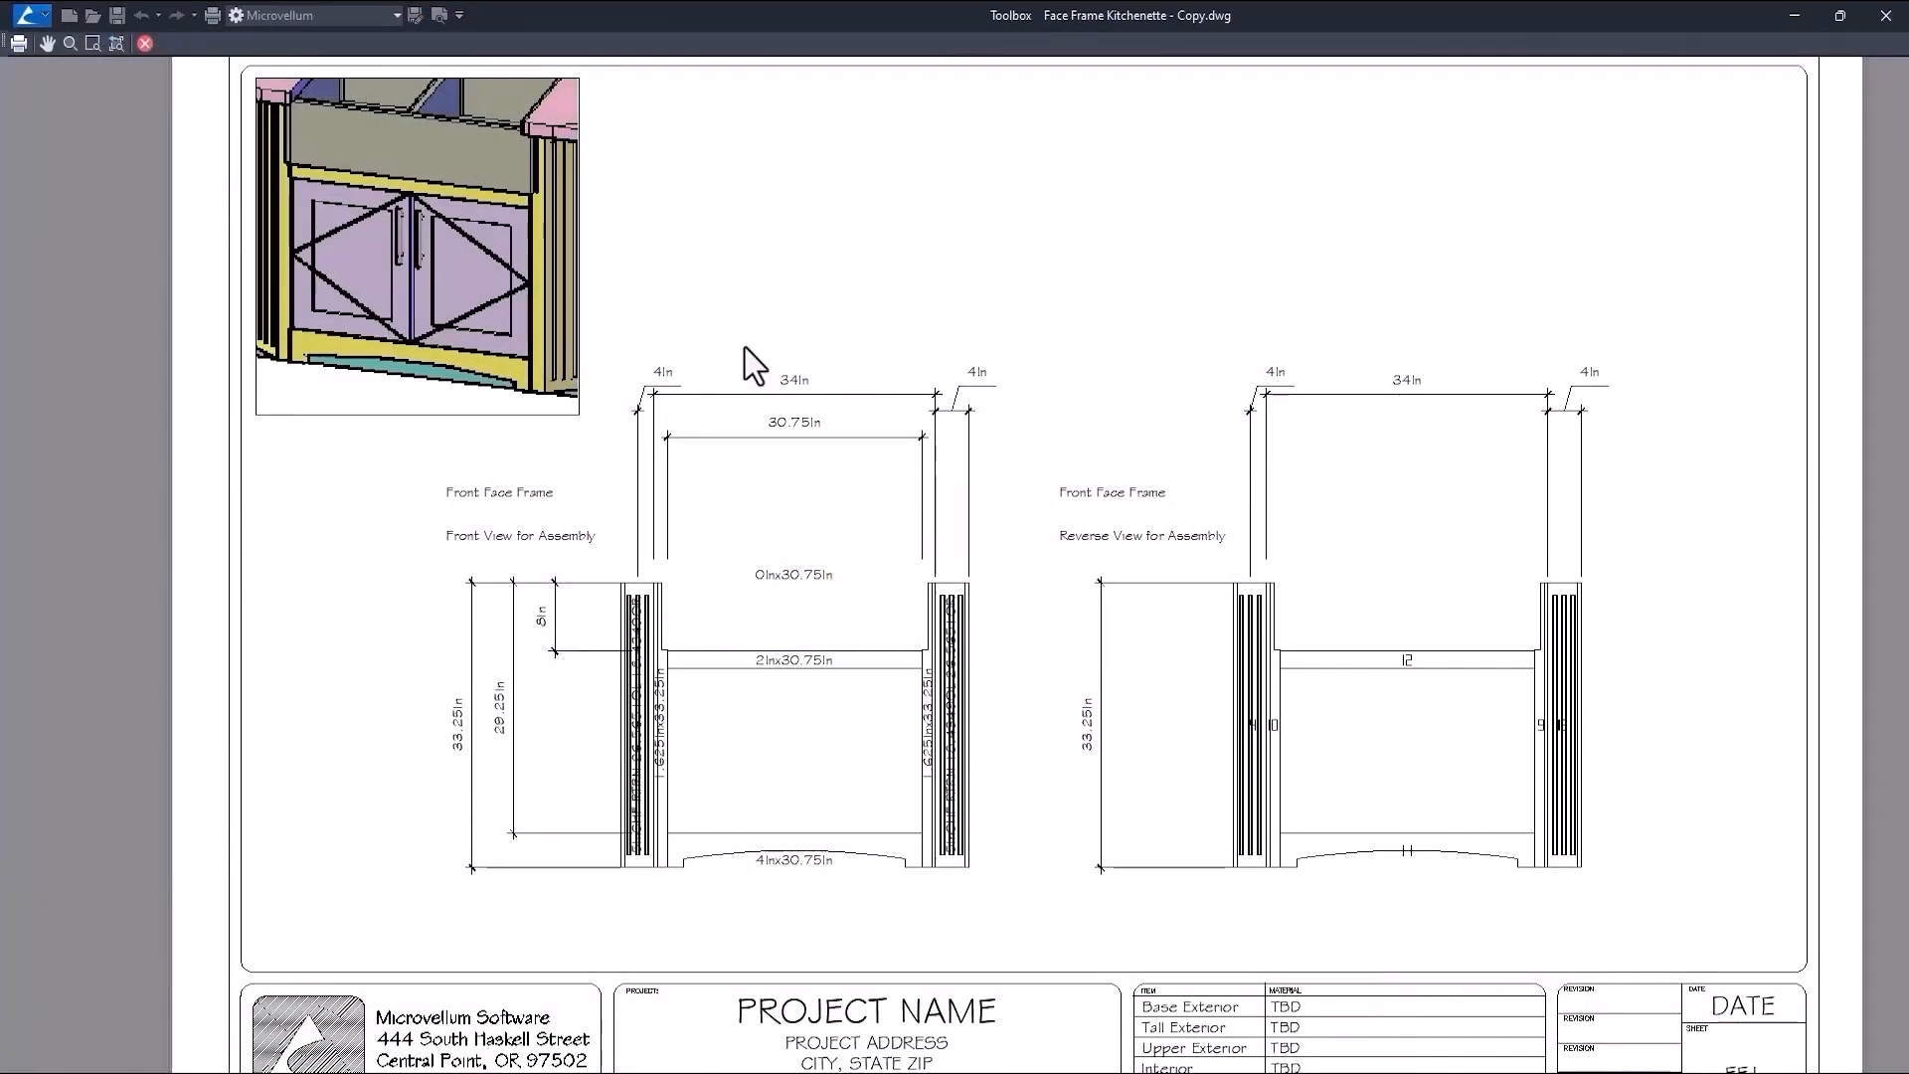
Leave the plot preview, return to model space and window-select all the kitchenette products for a new work order.
click(145, 43)
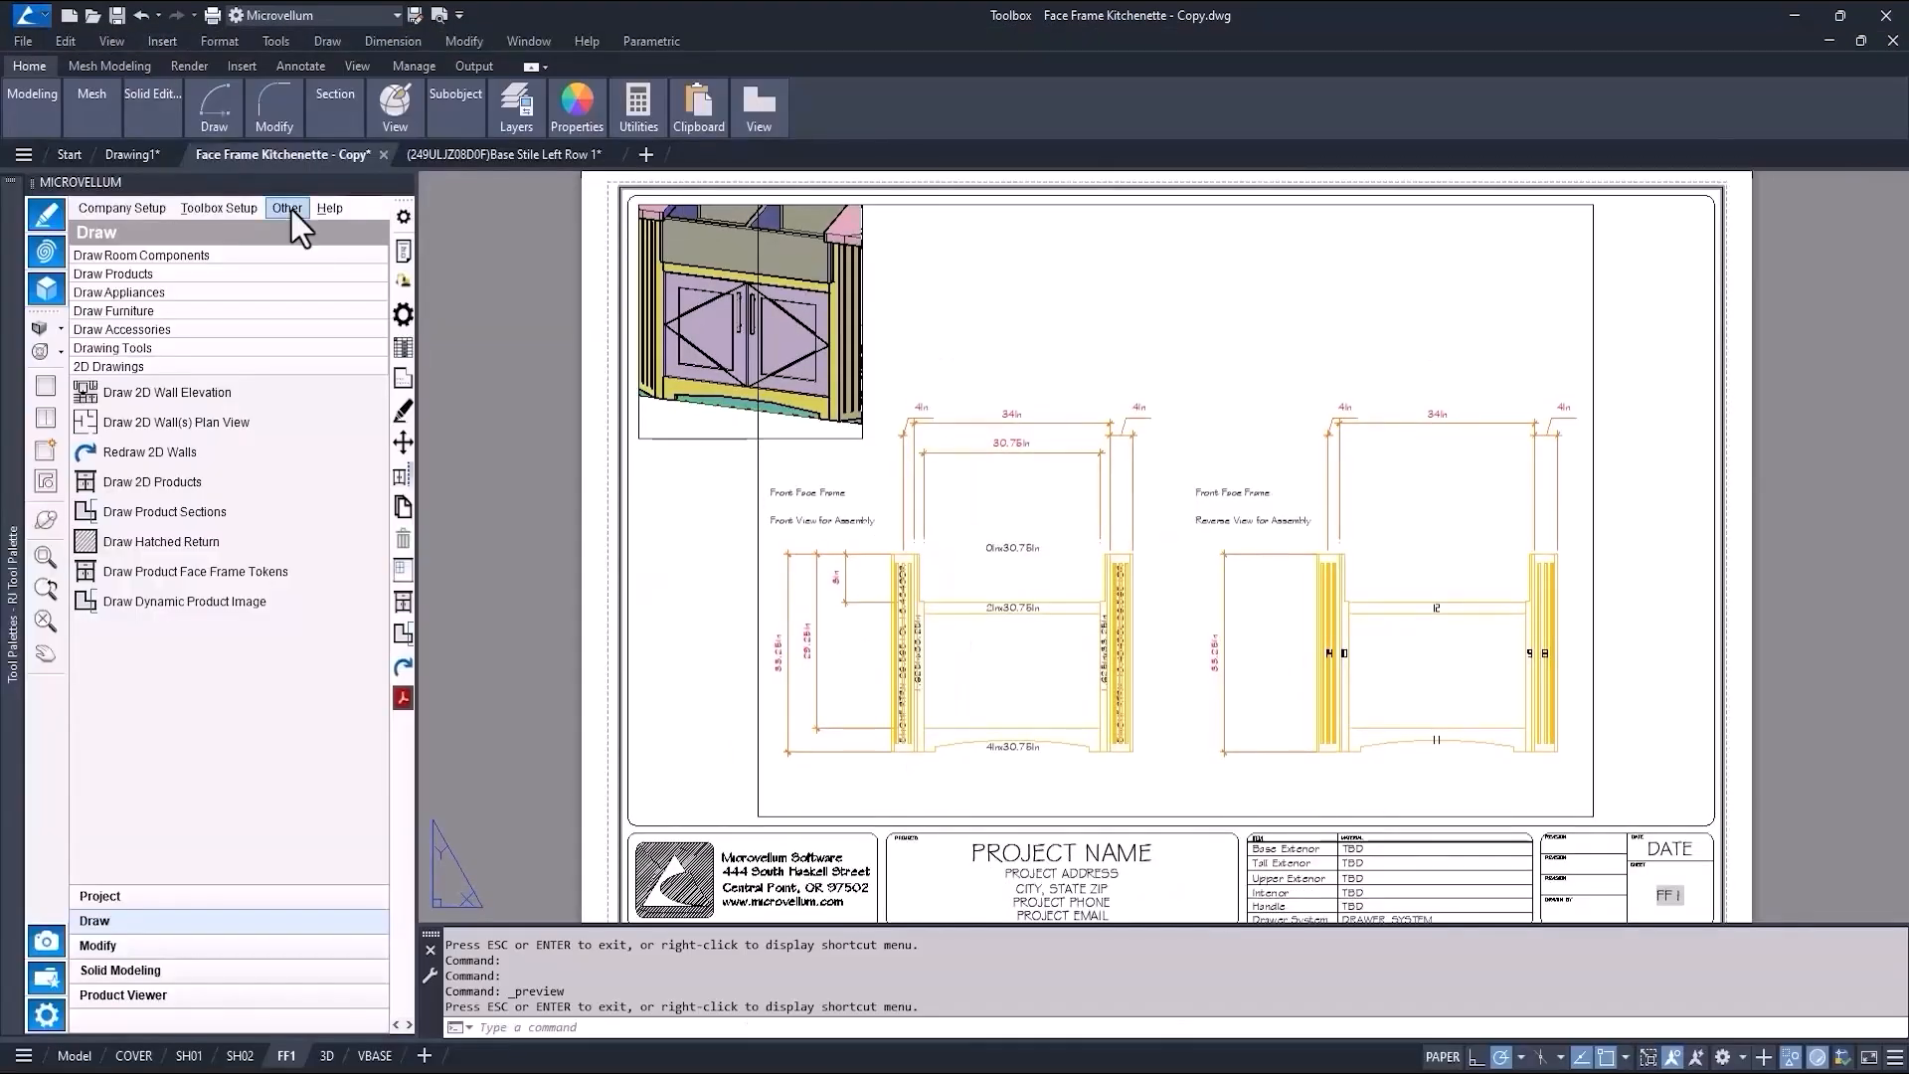
click(75, 1056)
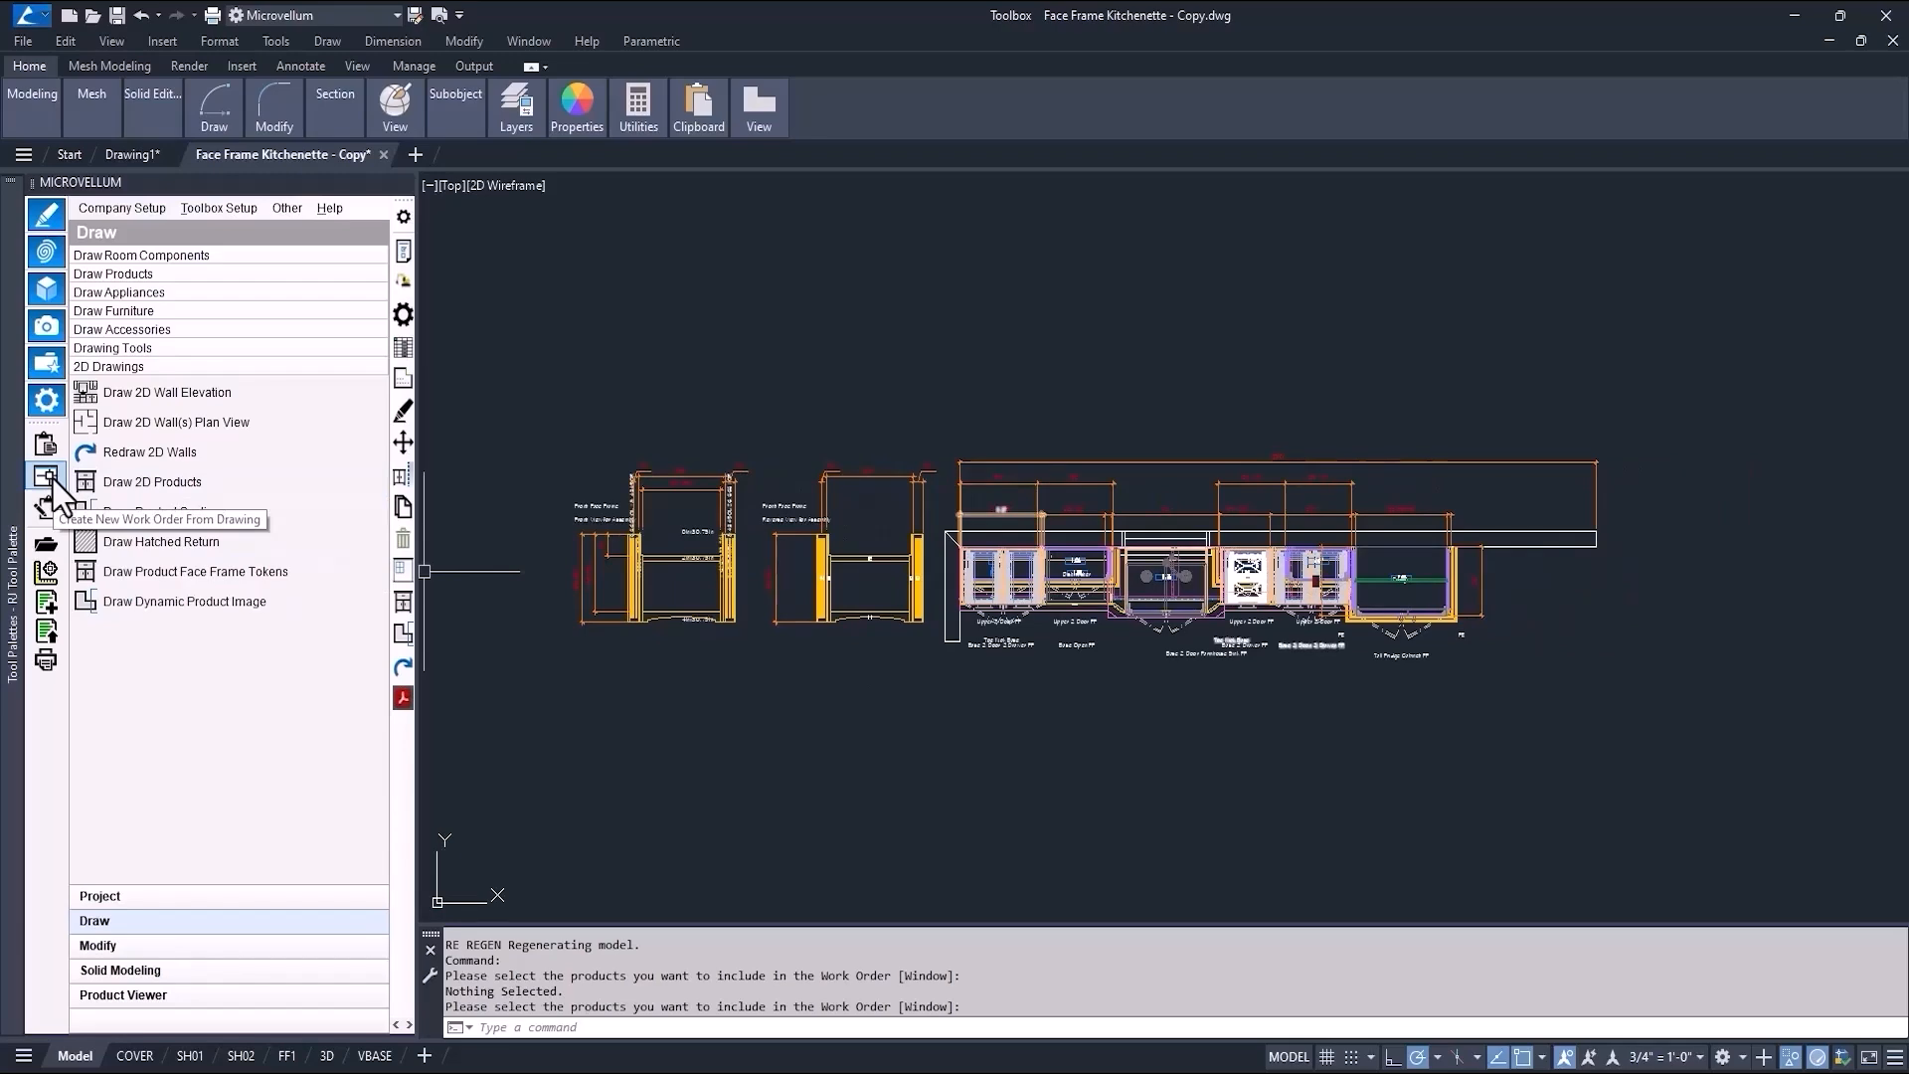
text(w)
key(Return)
click(940, 426)
click(1447, 746)
key(Return)
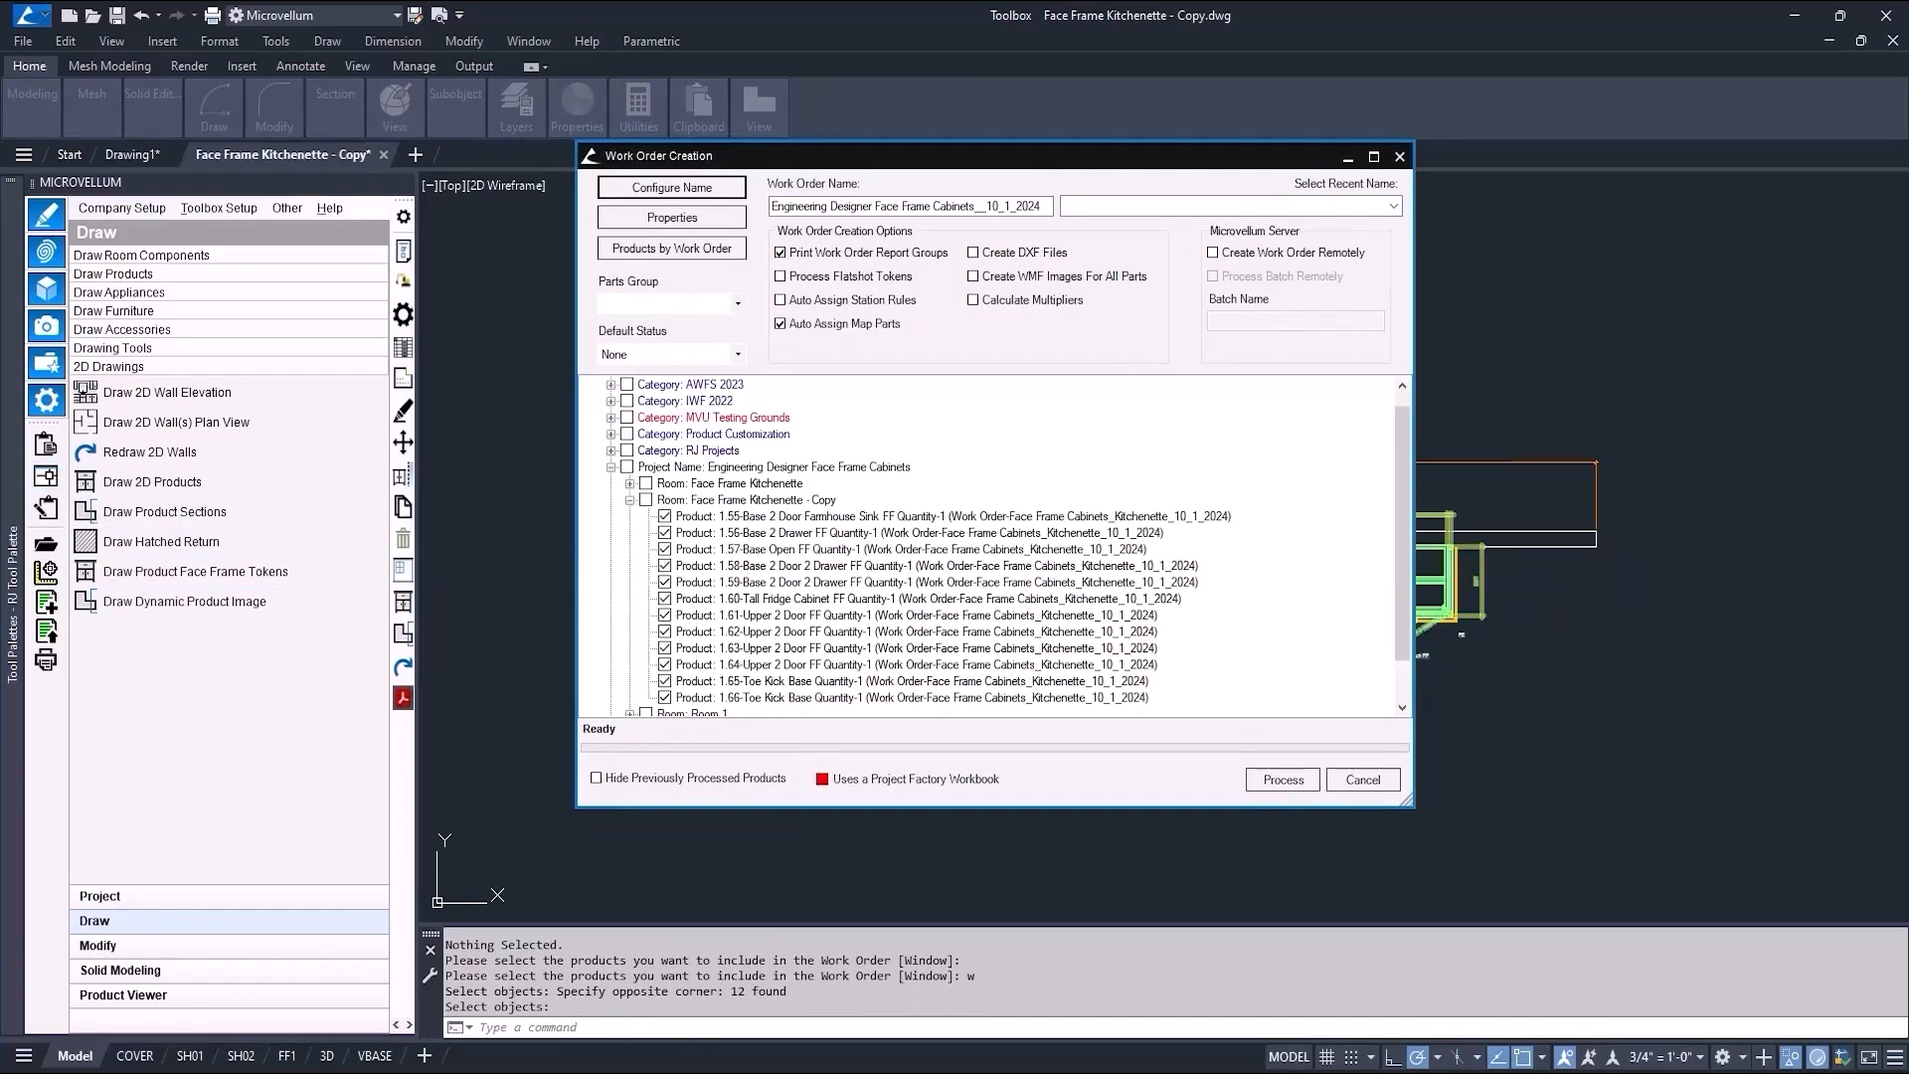
Name the work order Face Frame Cabinets_Kitchenette_10_1_2024, enable Create WMF Images For All Parts and process it.
drag(877, 206, 756, 229)
key(BackSpace)
click(878, 208)
text(Kitchenette)
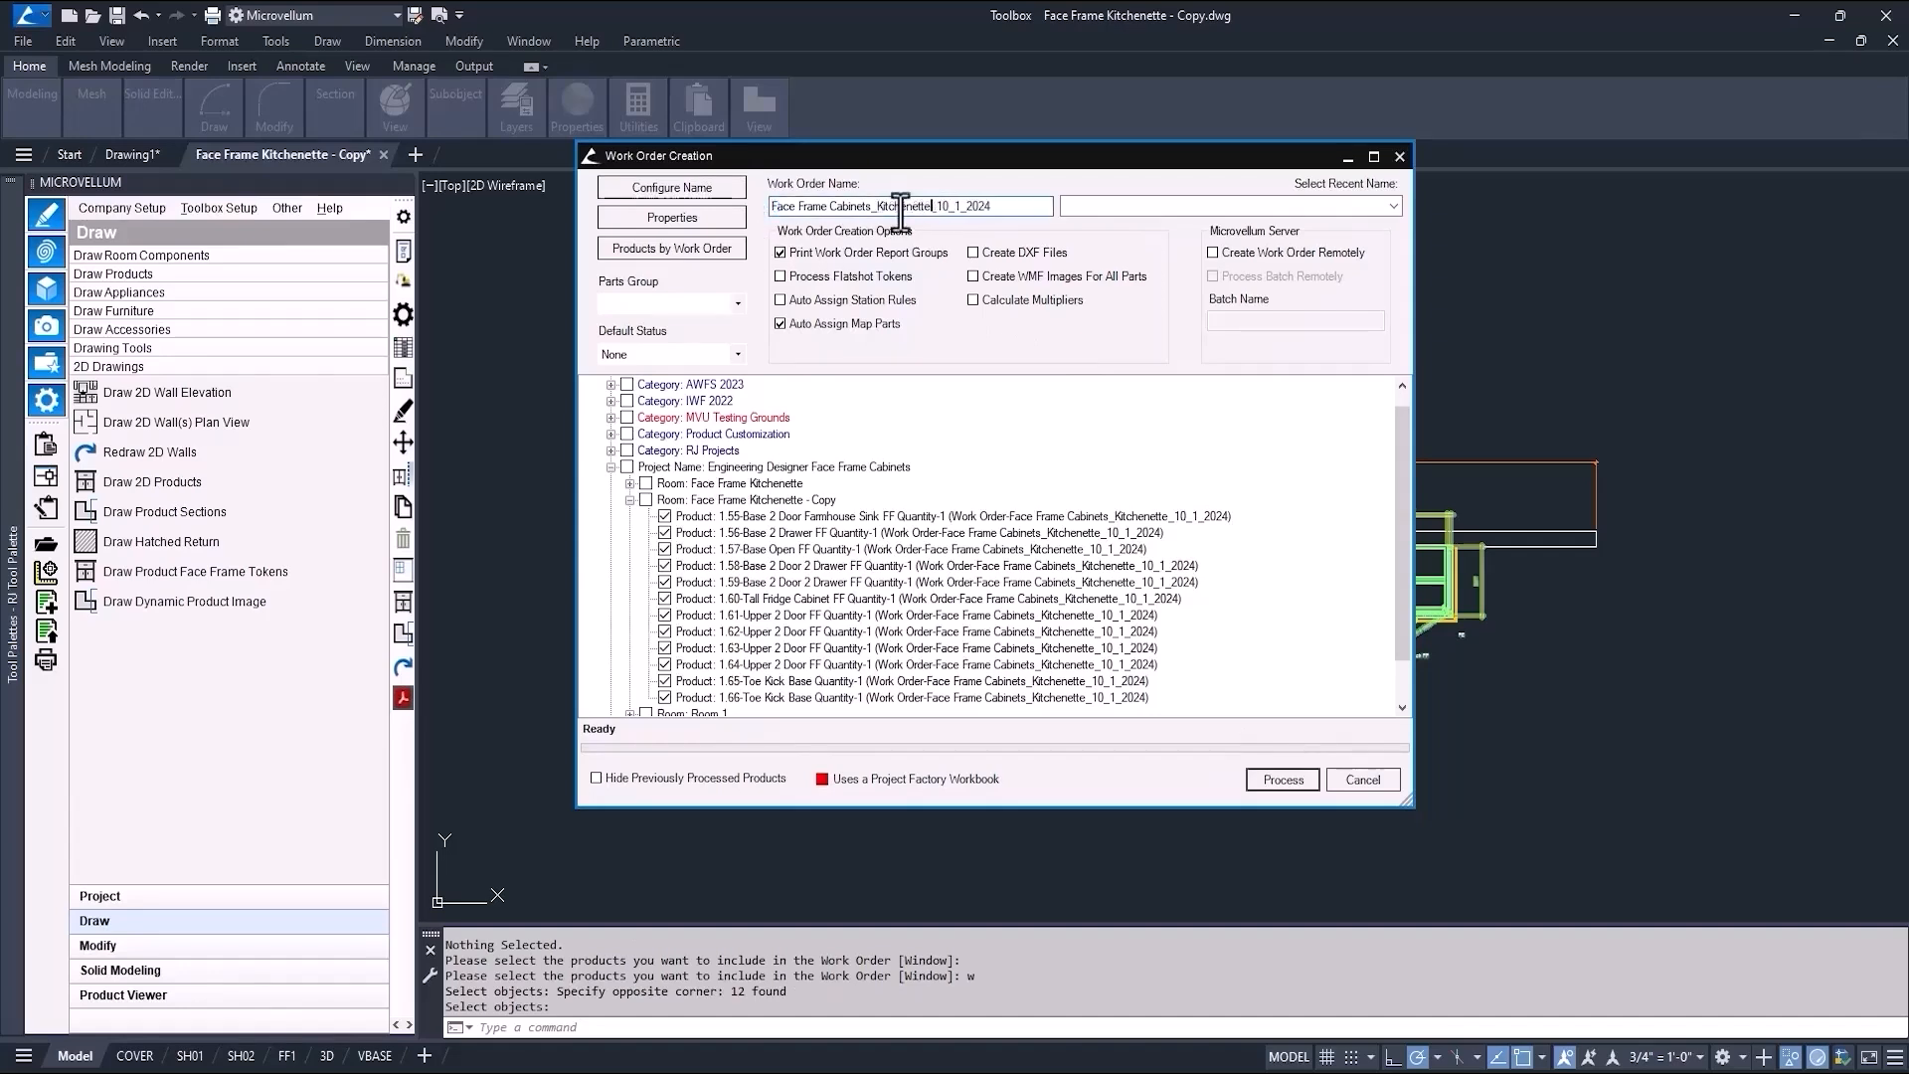
click(973, 276)
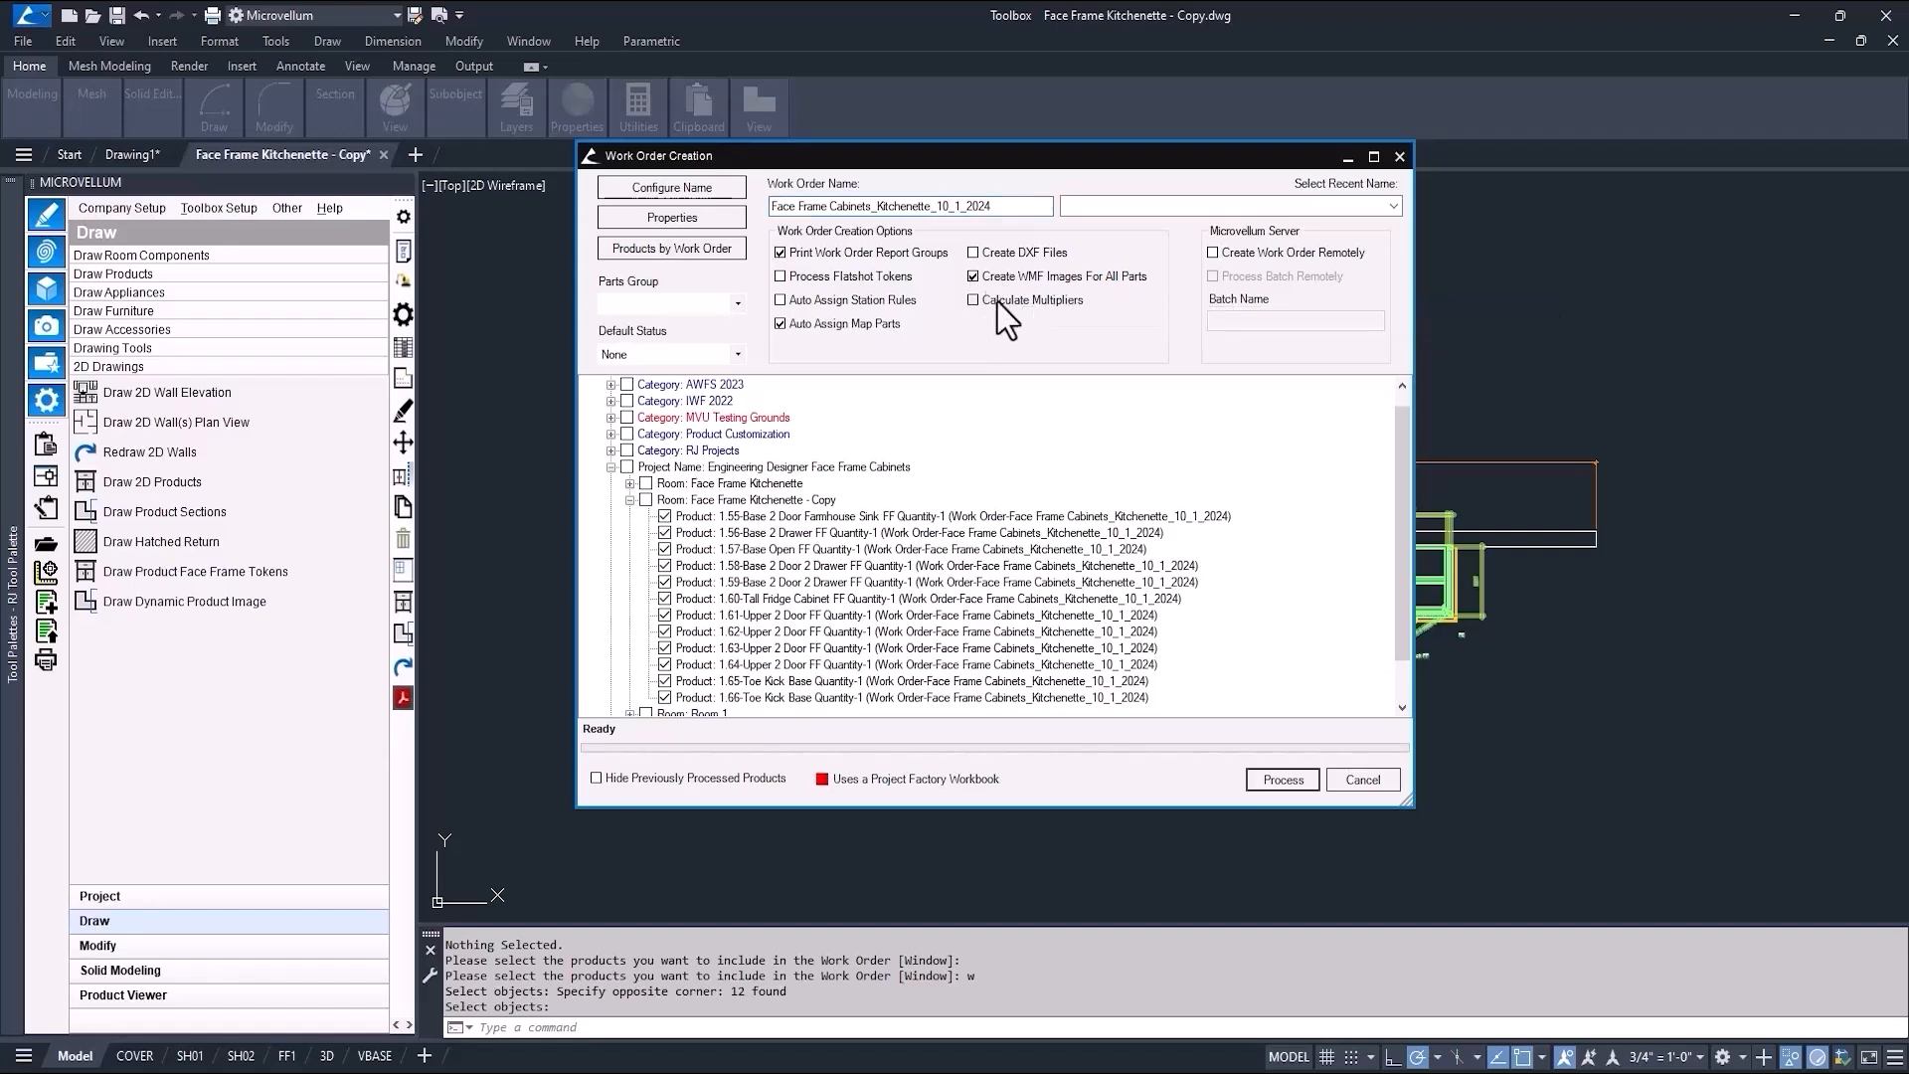
click(1284, 780)
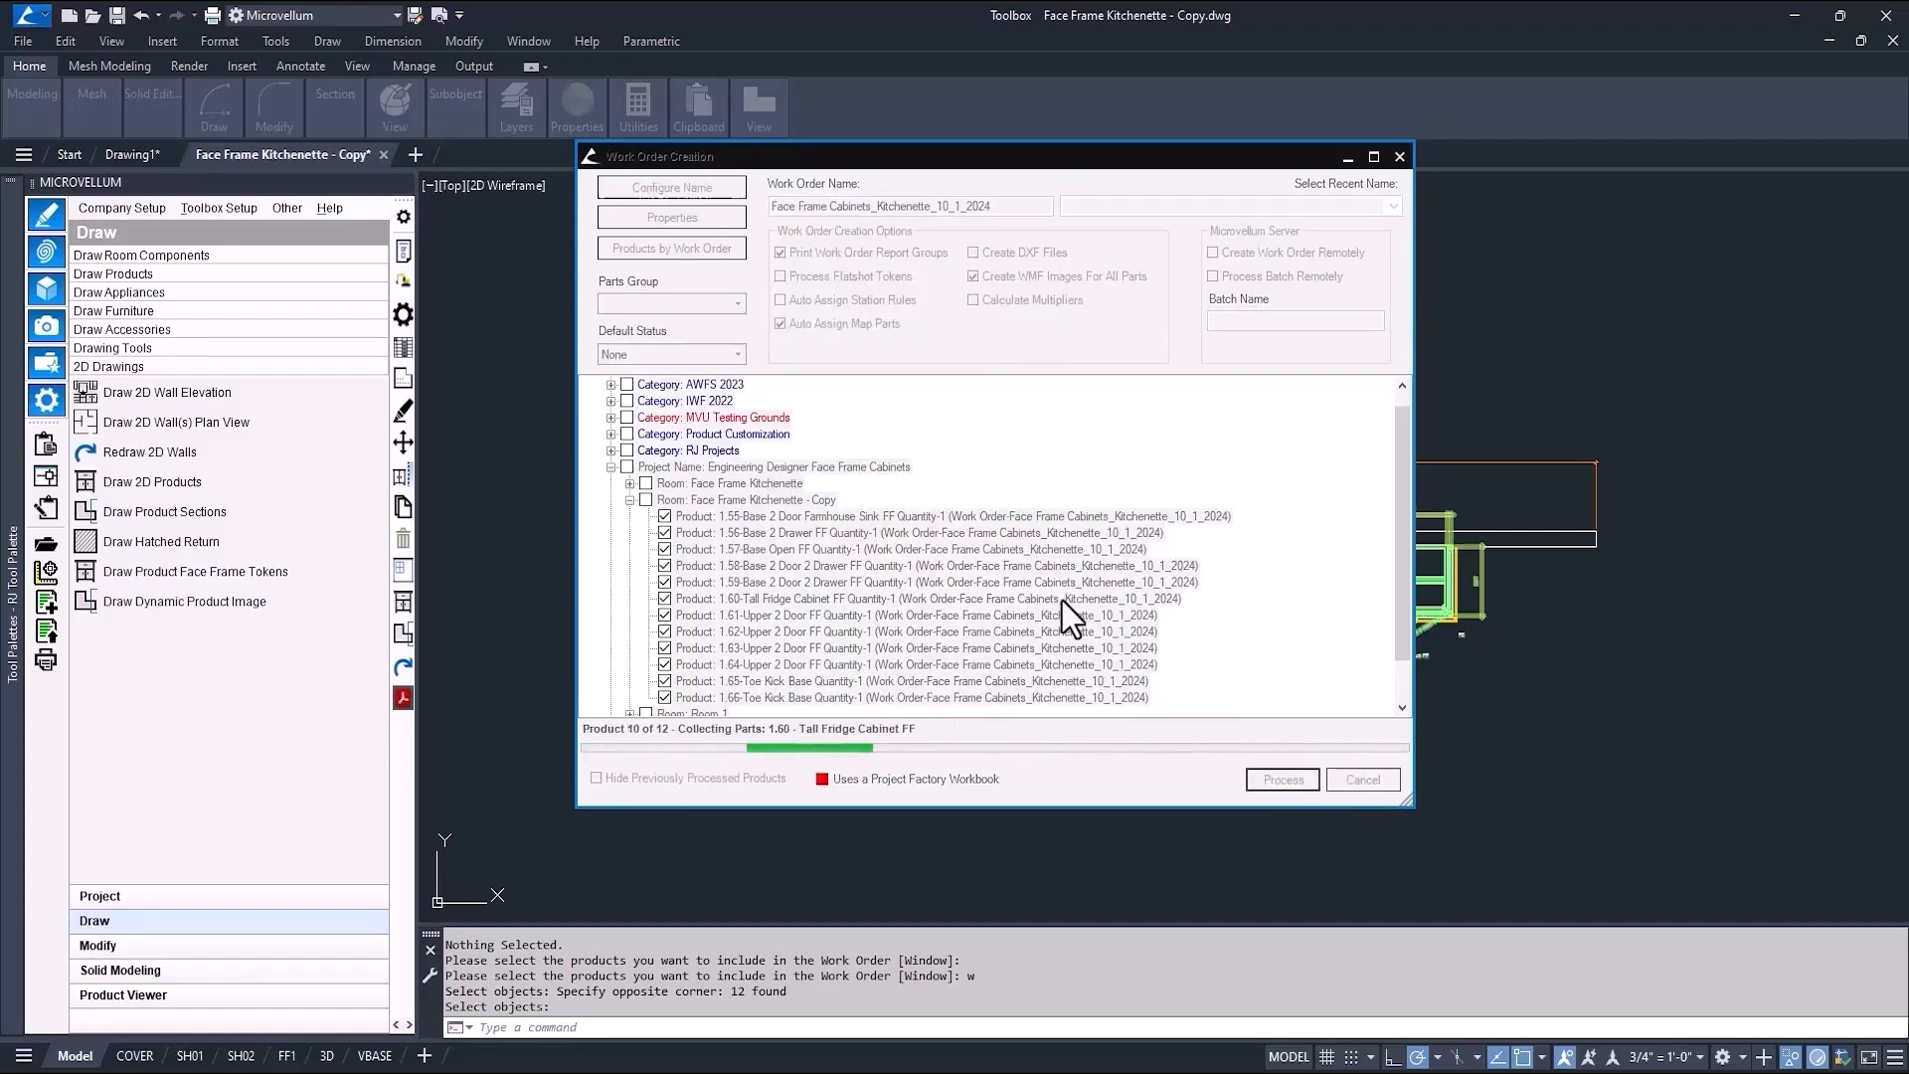
click(1054, 627)
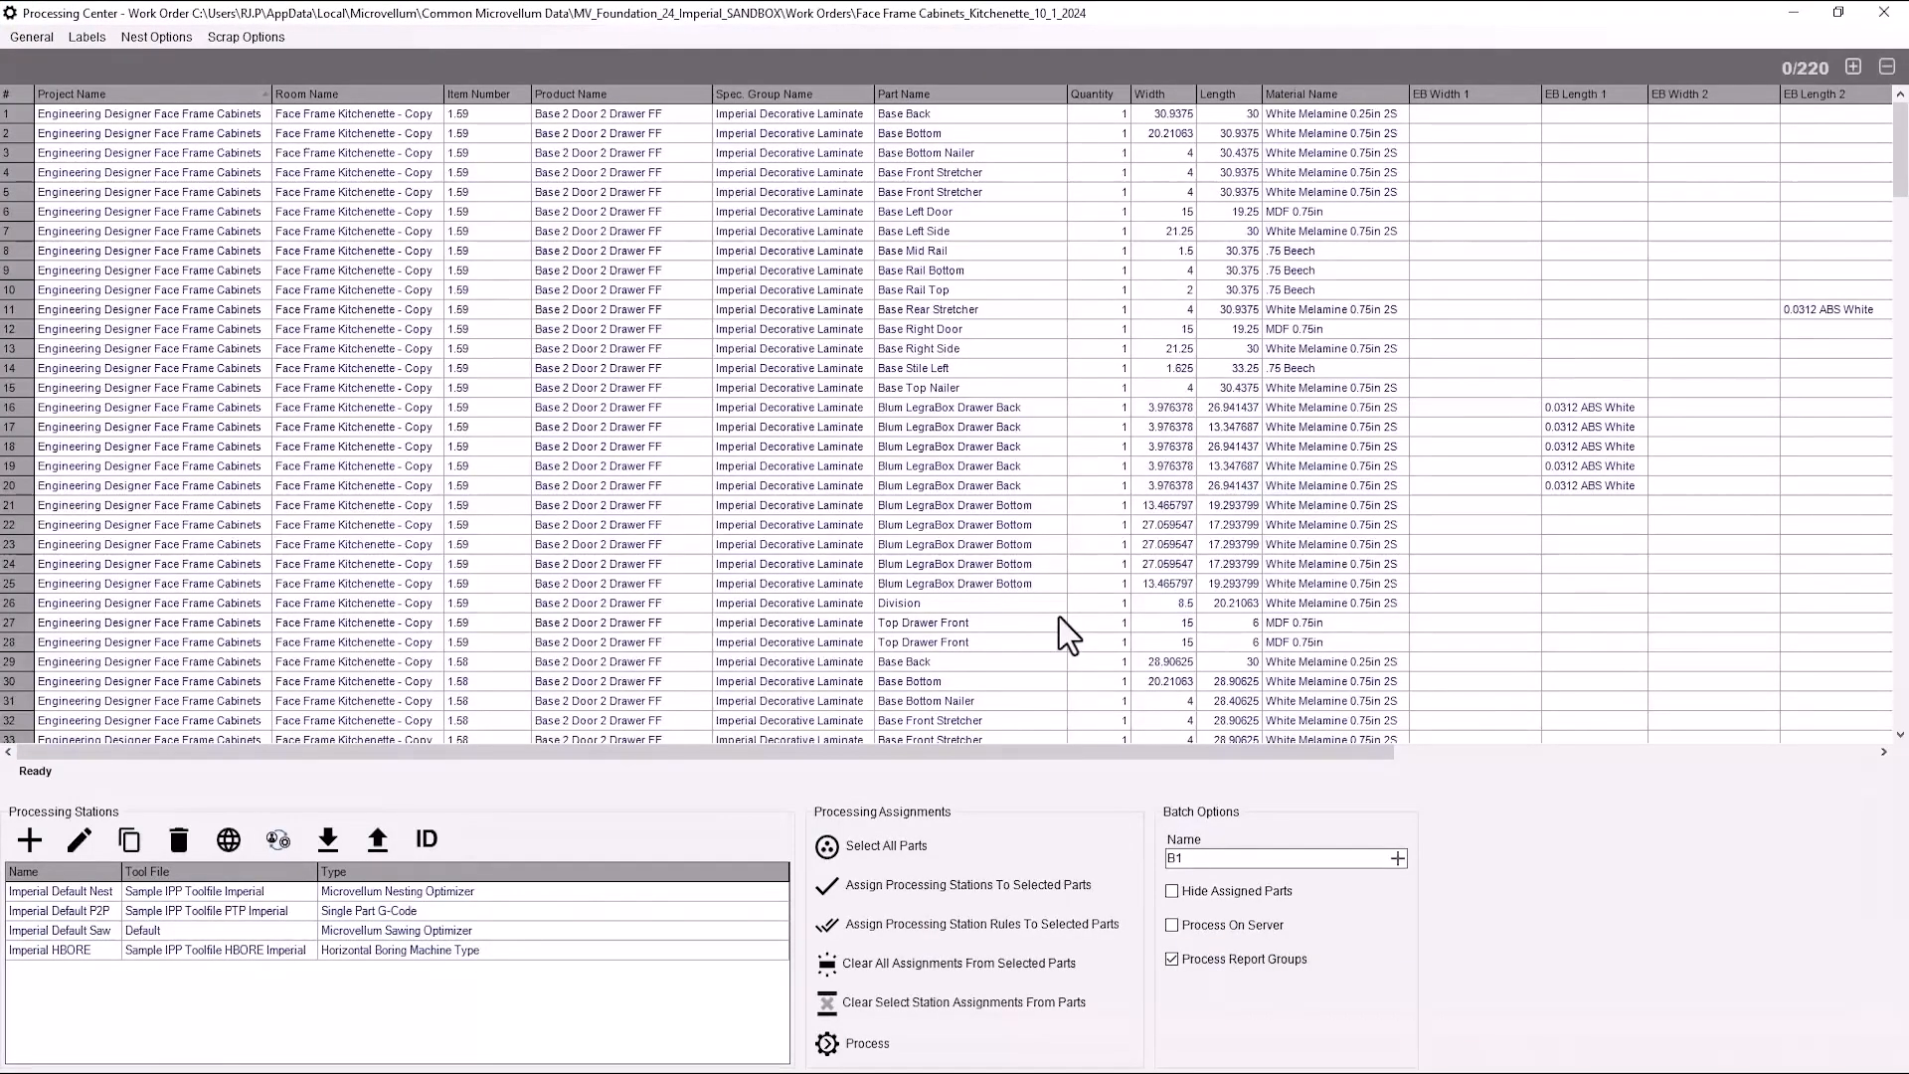
Preview the work order's Face Frame Report and examine the front and reverse assembly views of the farmhouse sink's face frame.
click(32, 37)
mouse_move(62, 189)
click(301, 191)
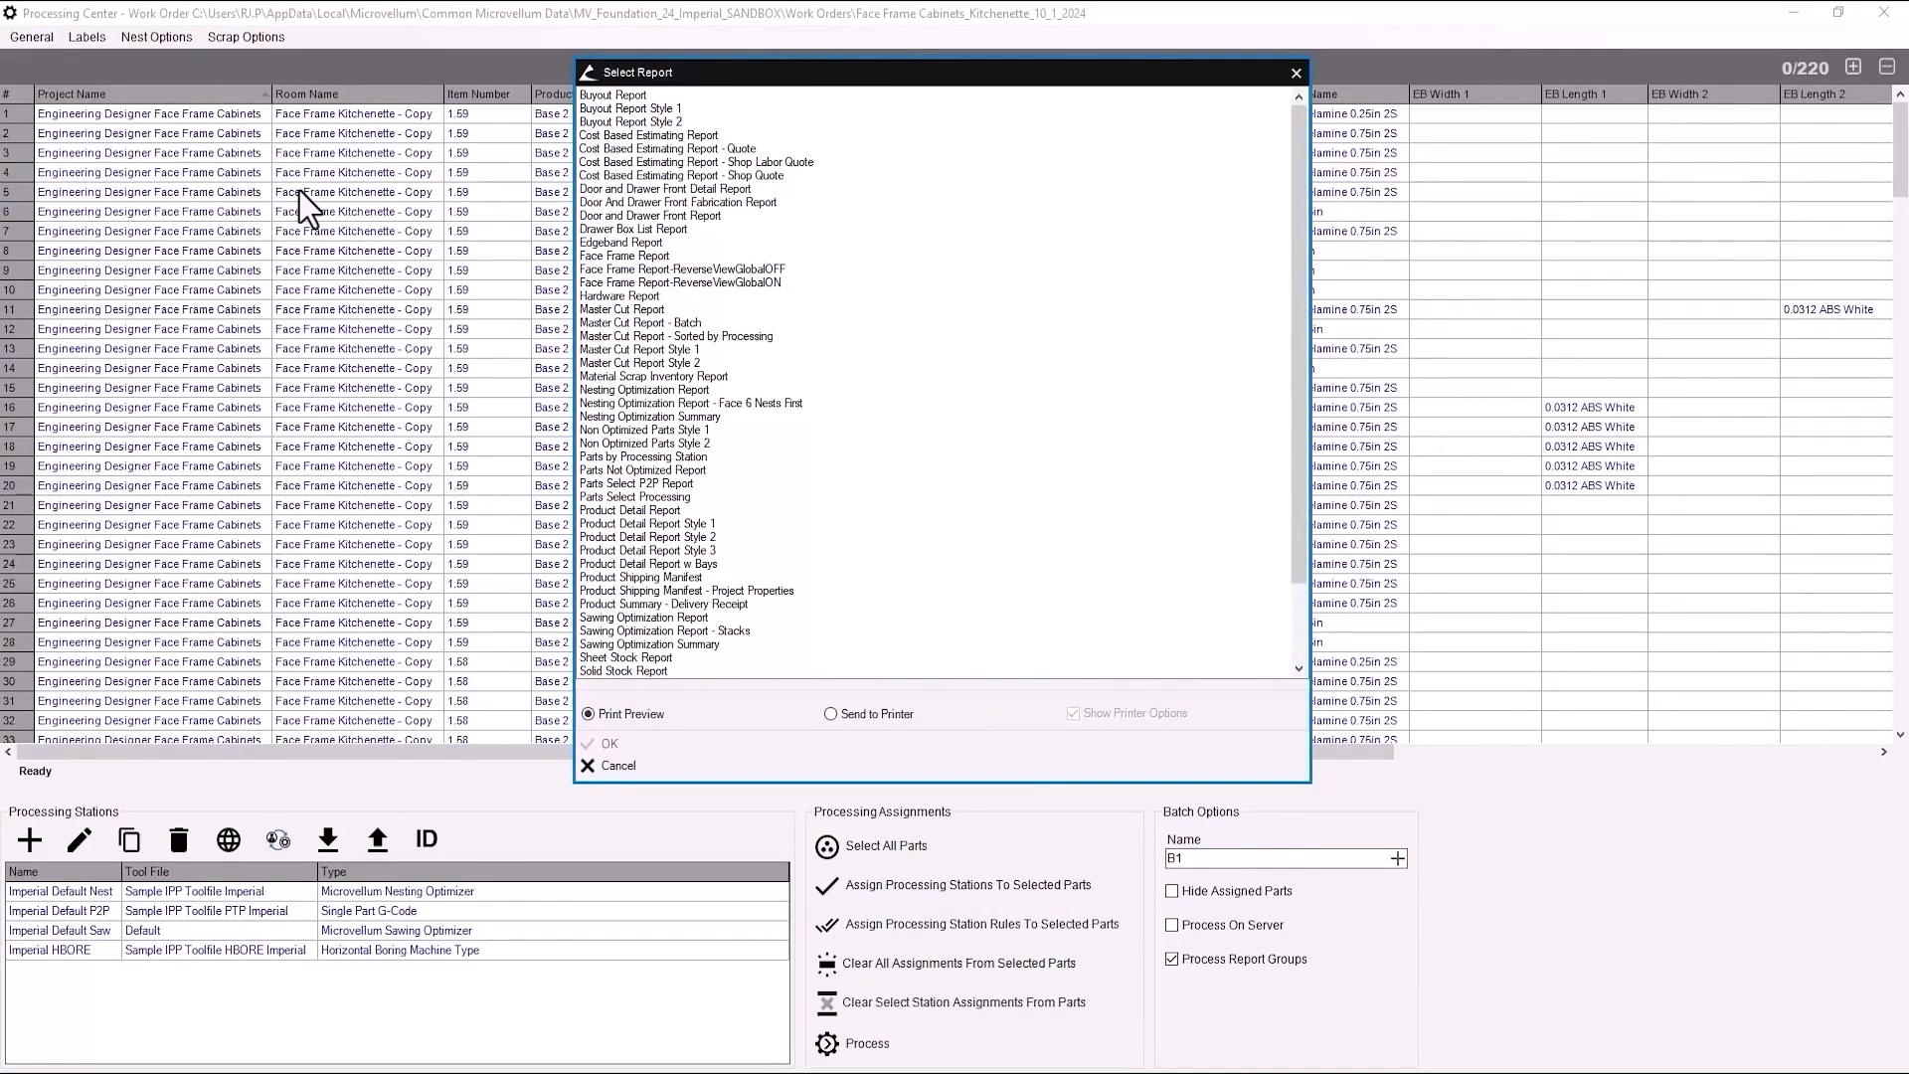
click(604, 258)
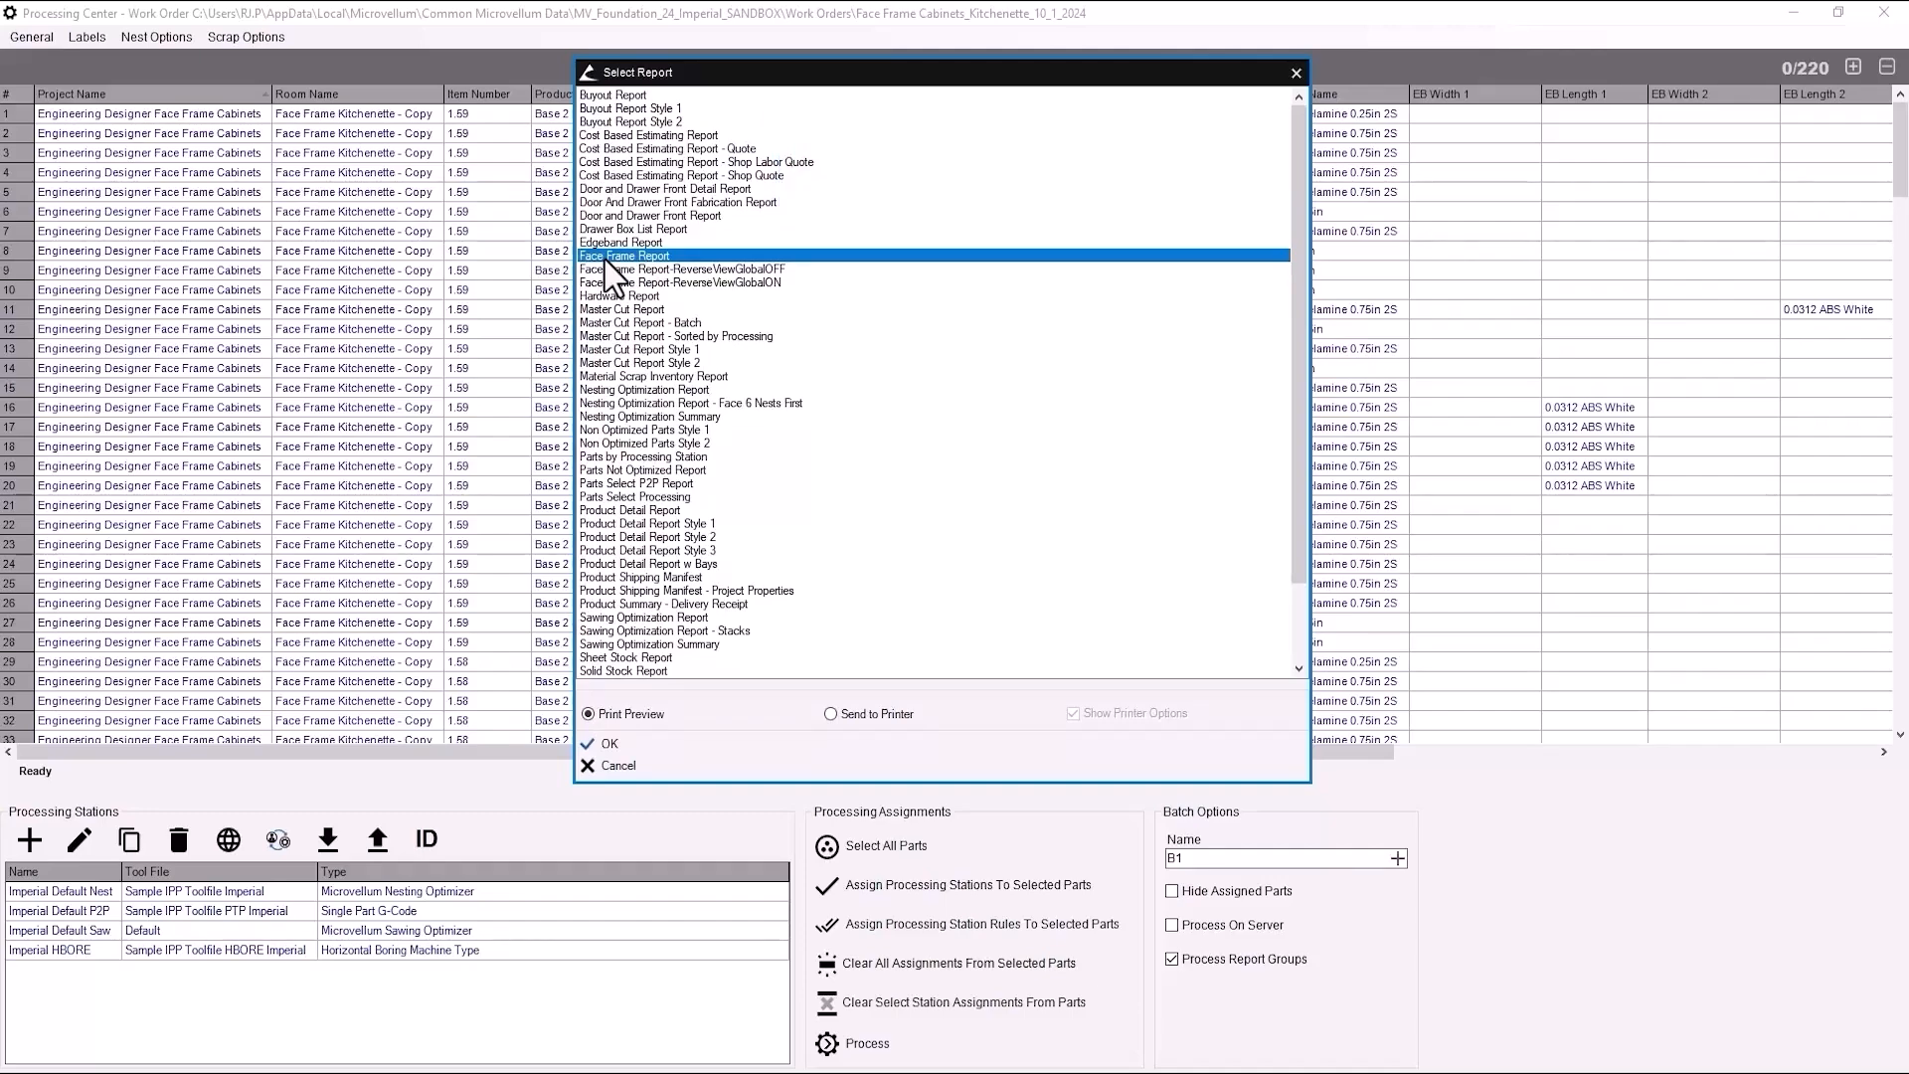
double_click(604, 259)
scroll(495, 487, down, 3)
scroll(495, 488, down, 3)
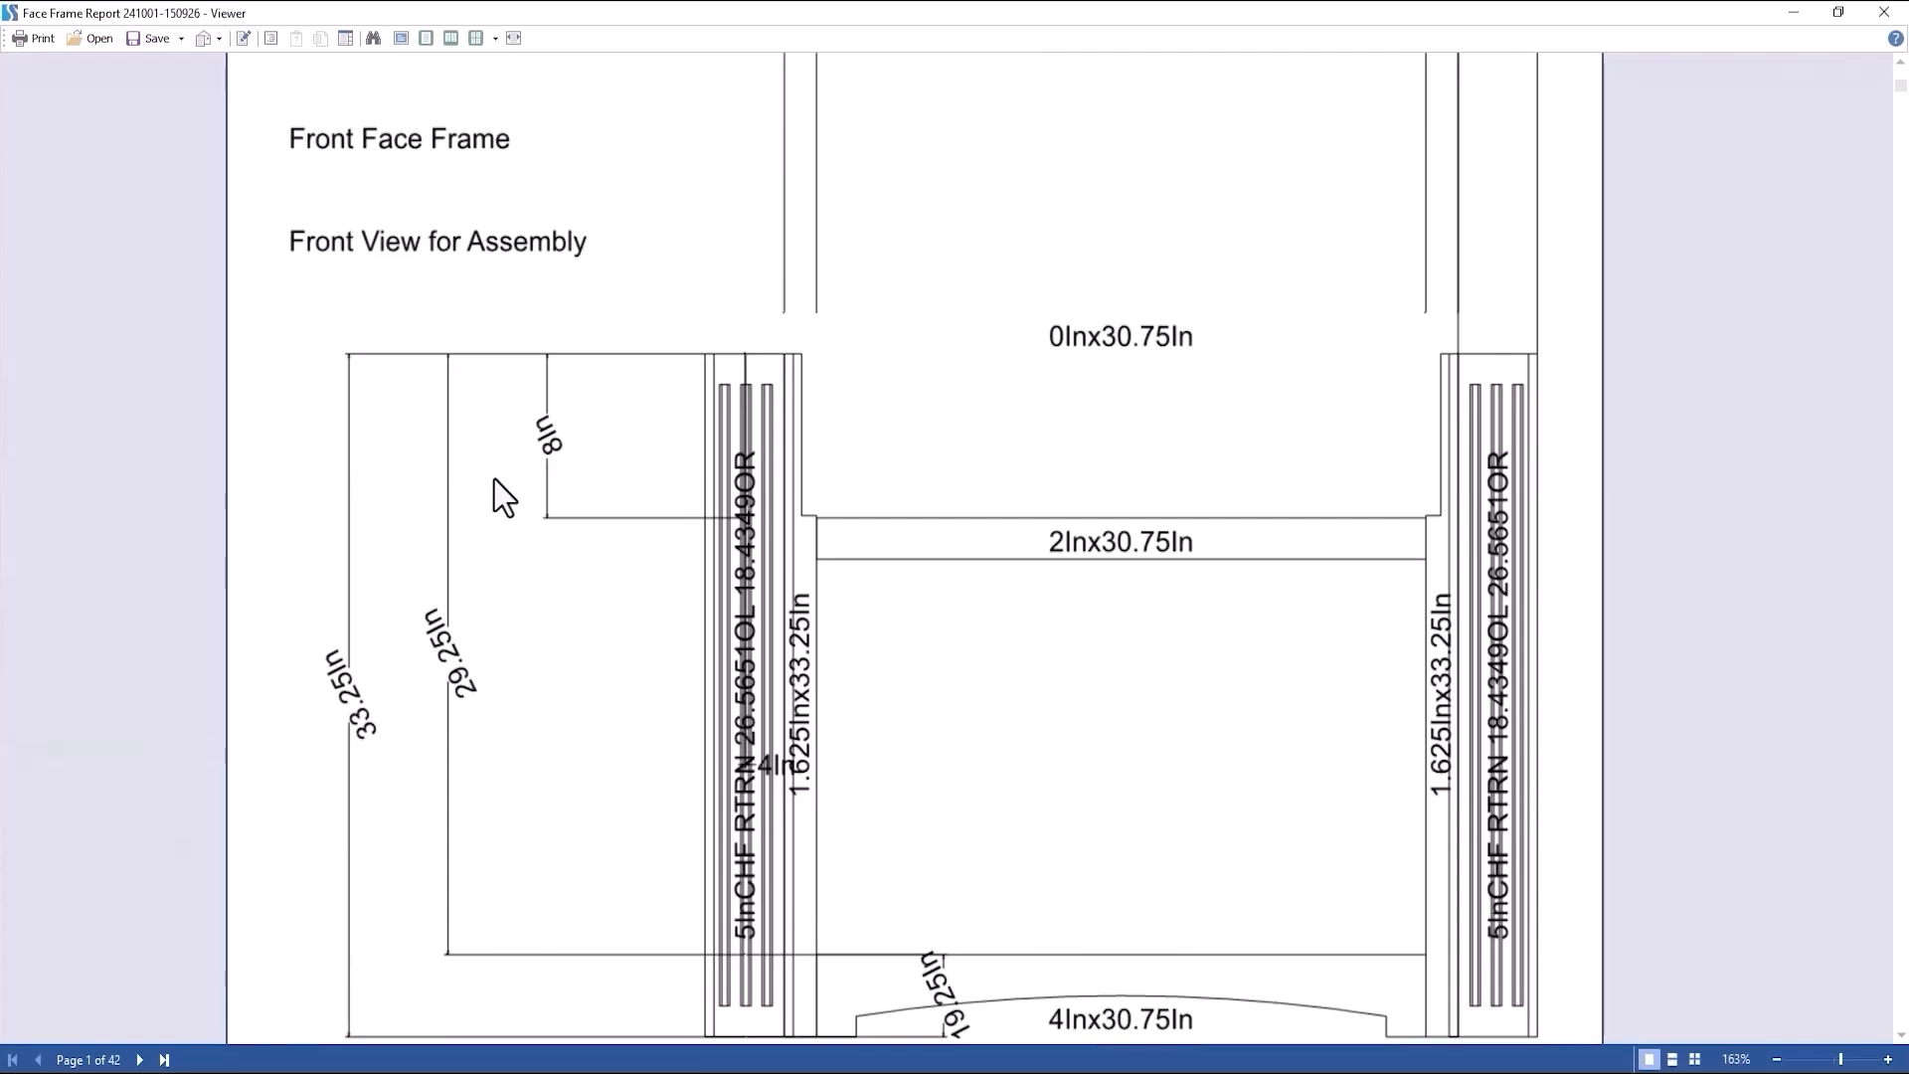
scroll(494, 480, down, 4)
scroll(493, 478, down, 12)
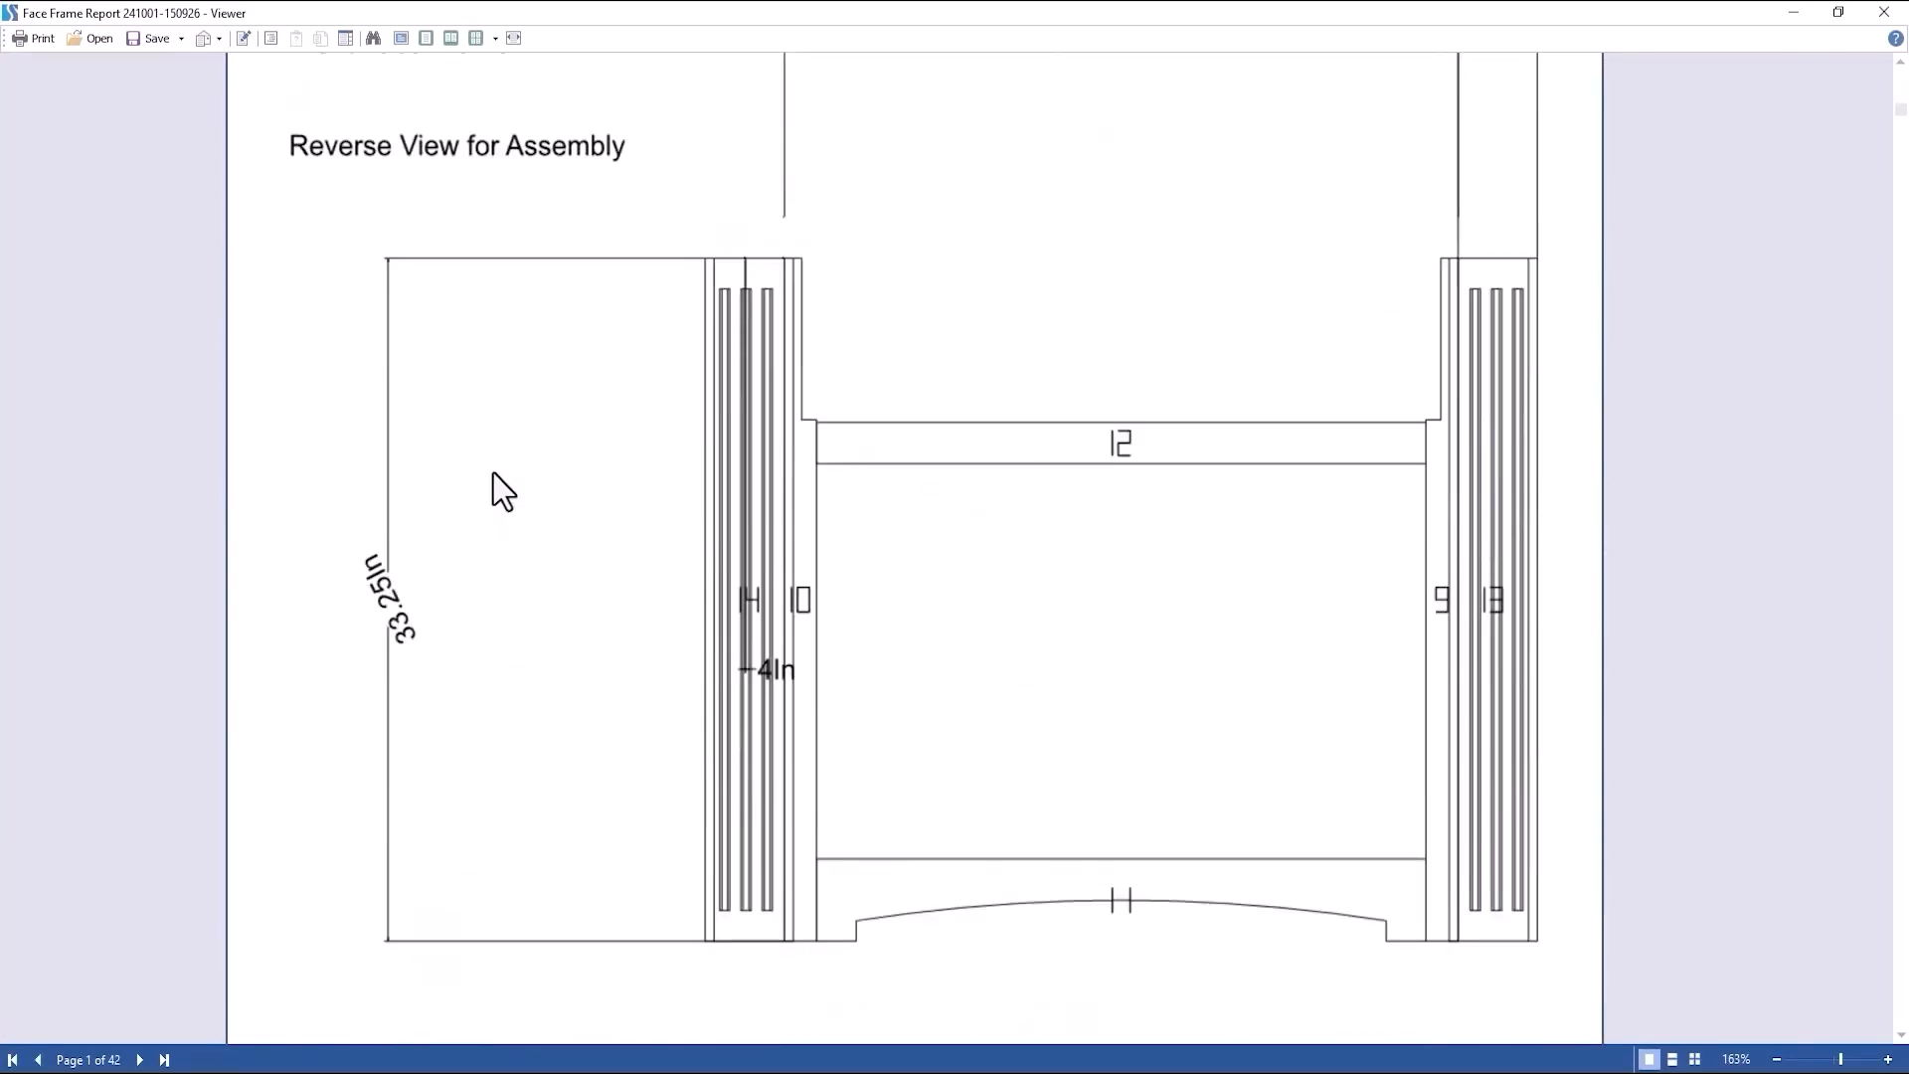
scroll(494, 473, down, 8)
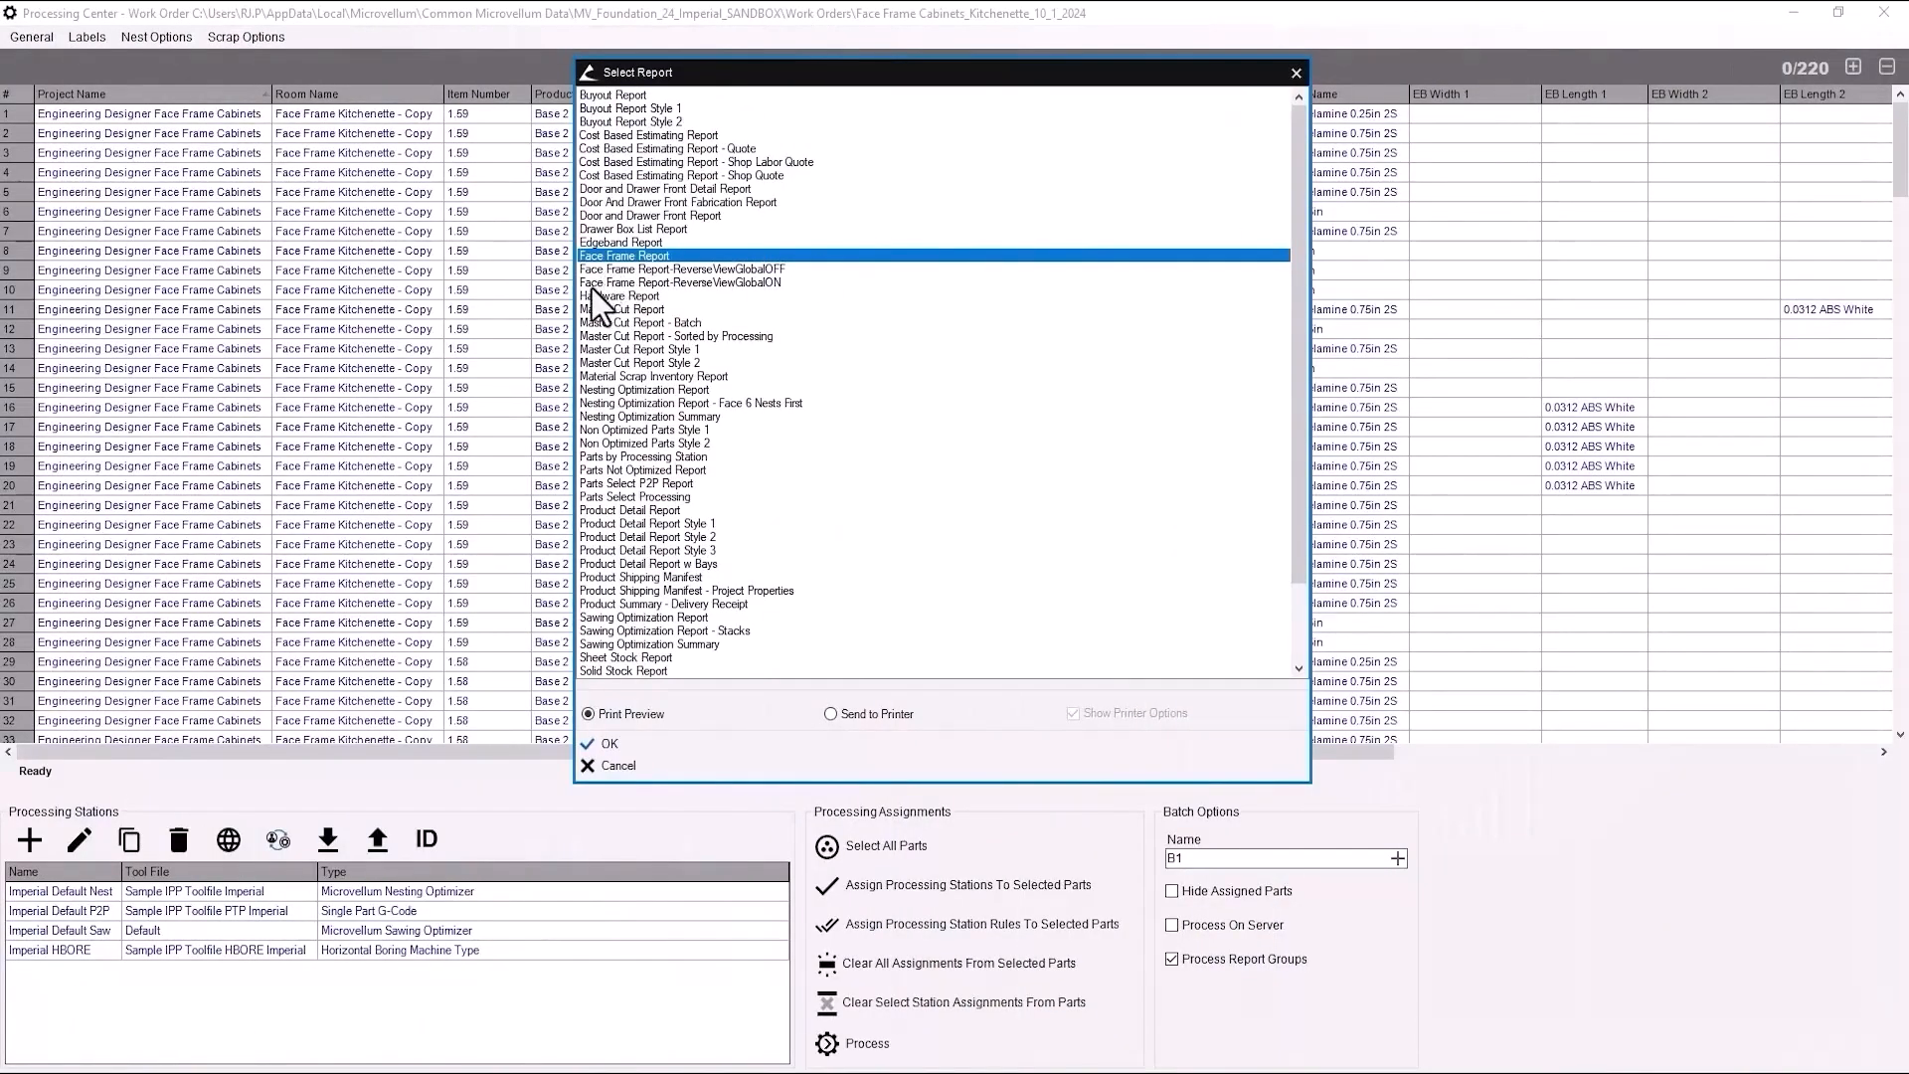
Preview the work order's Master Cut Report and Product Detail Report, reading through their part listings.
click(594, 310)
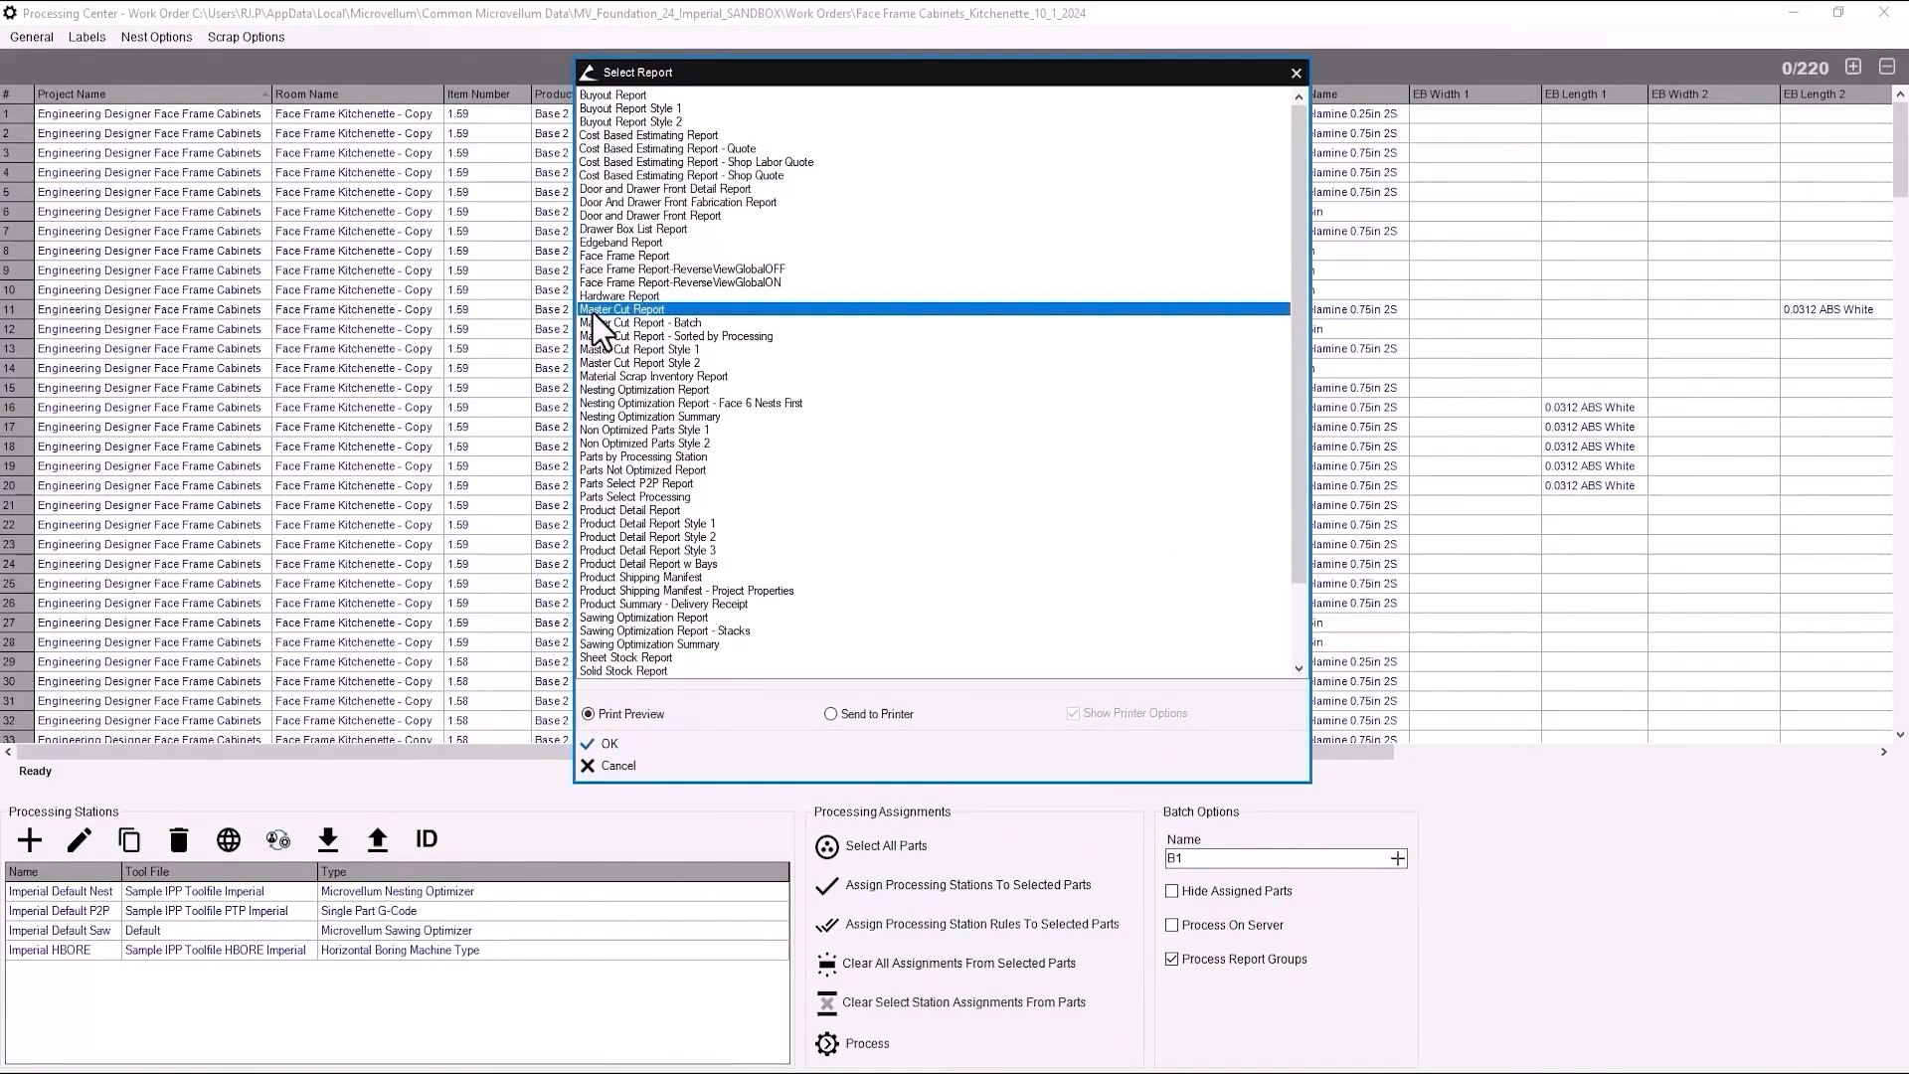
double_click(595, 316)
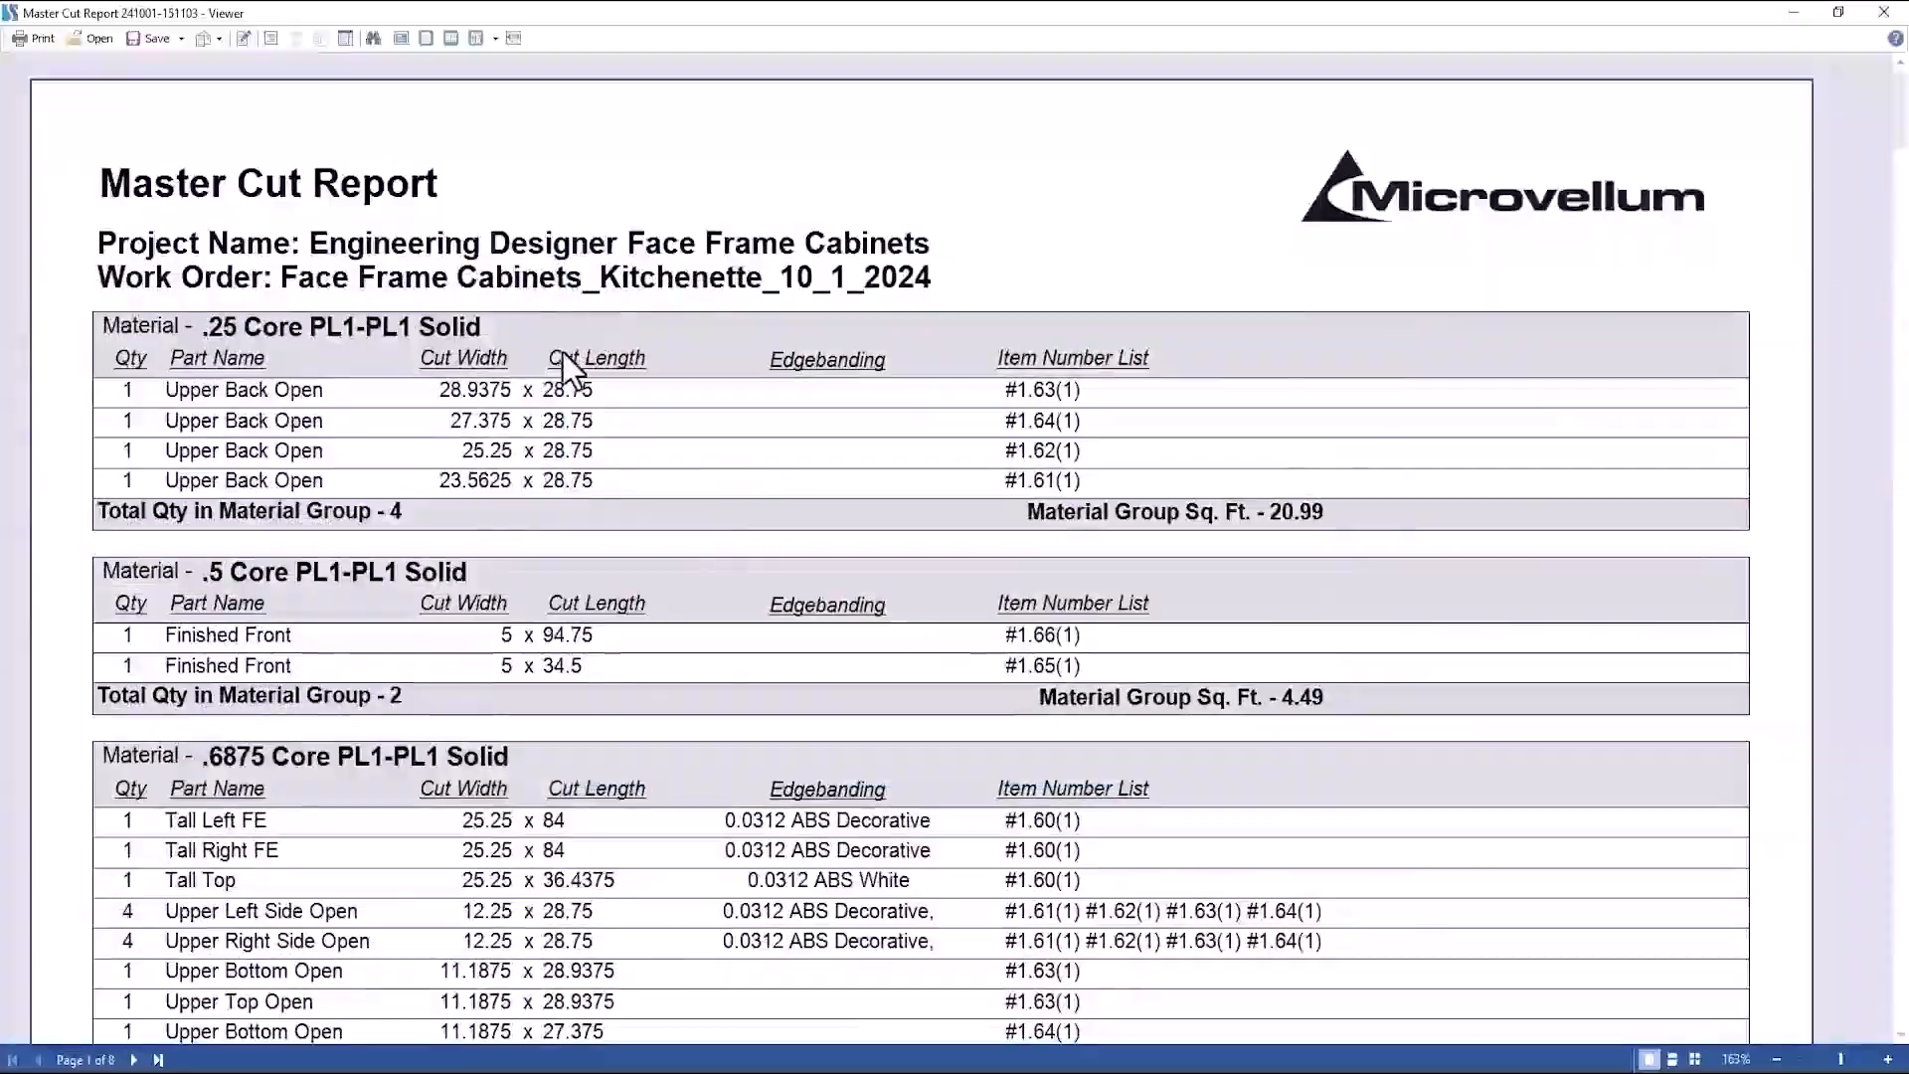
scroll(373, 430, down, 5)
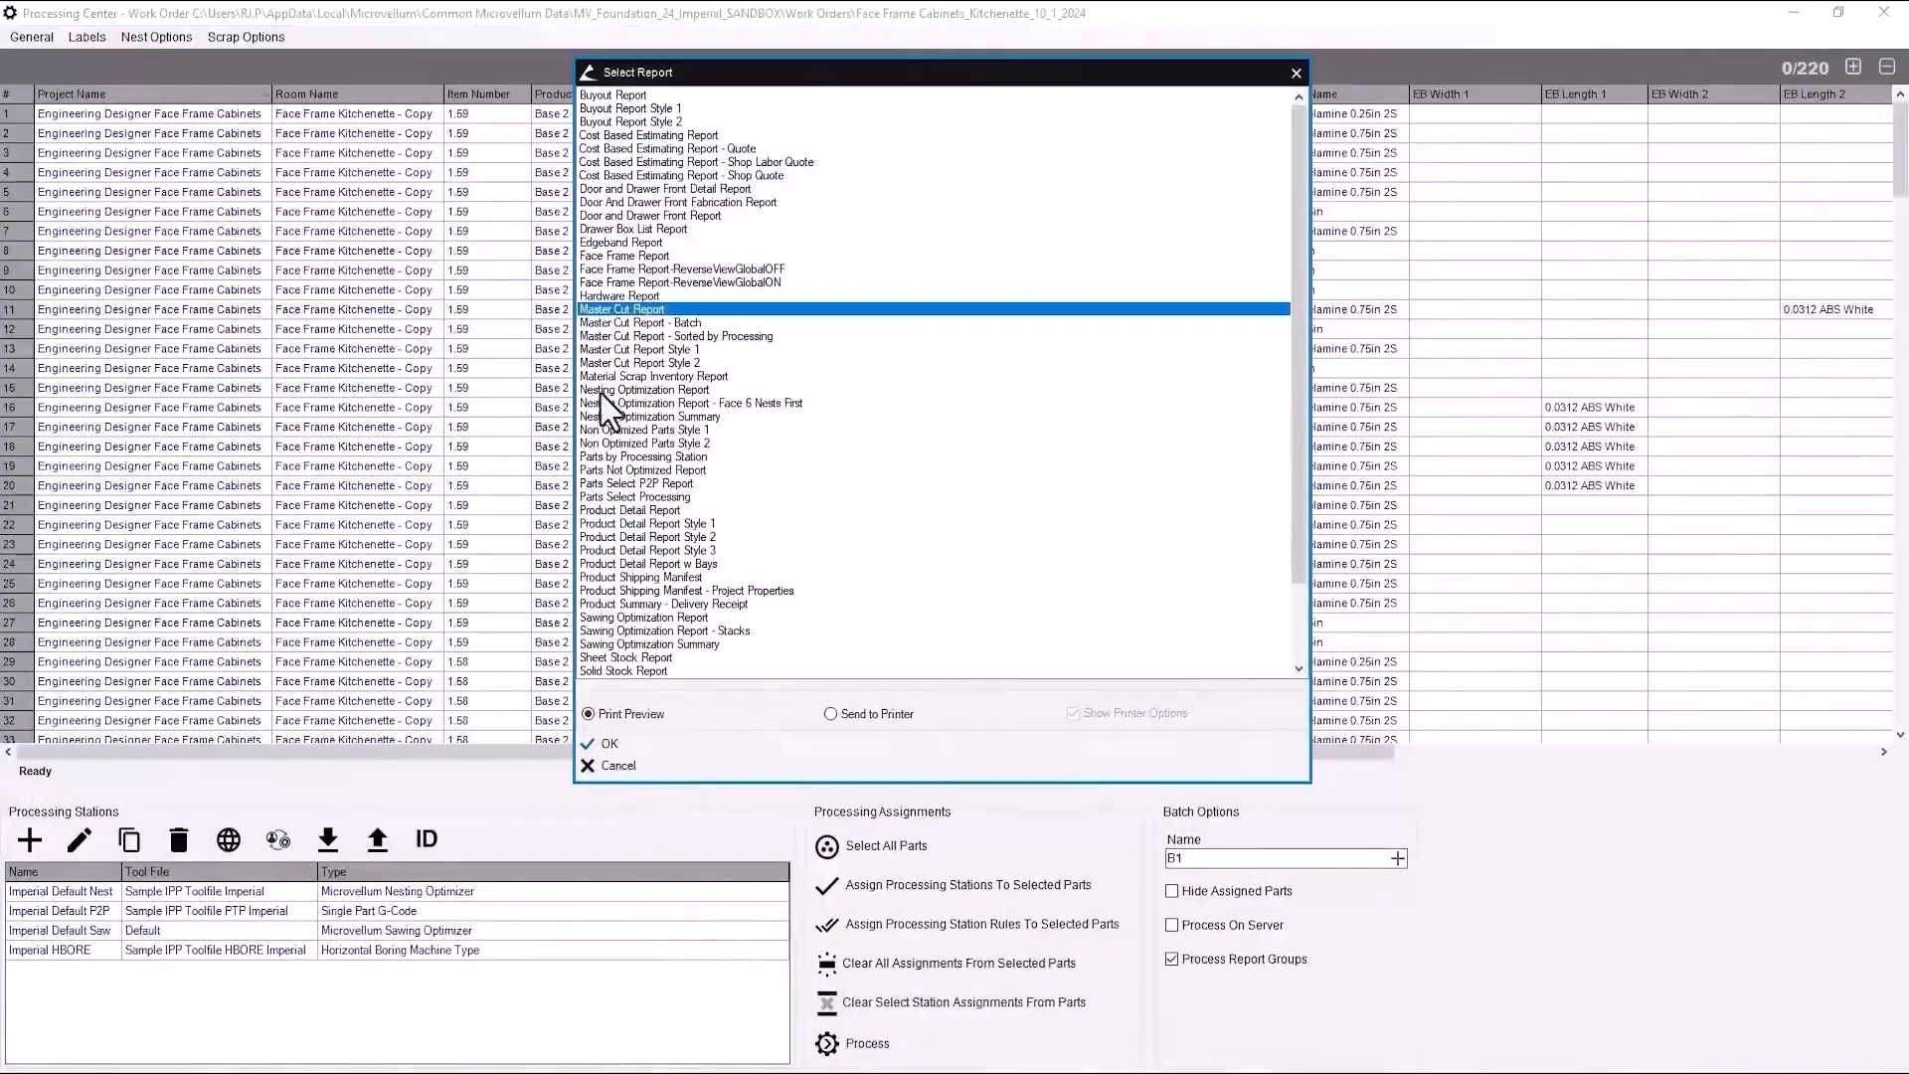
double_click(593, 511)
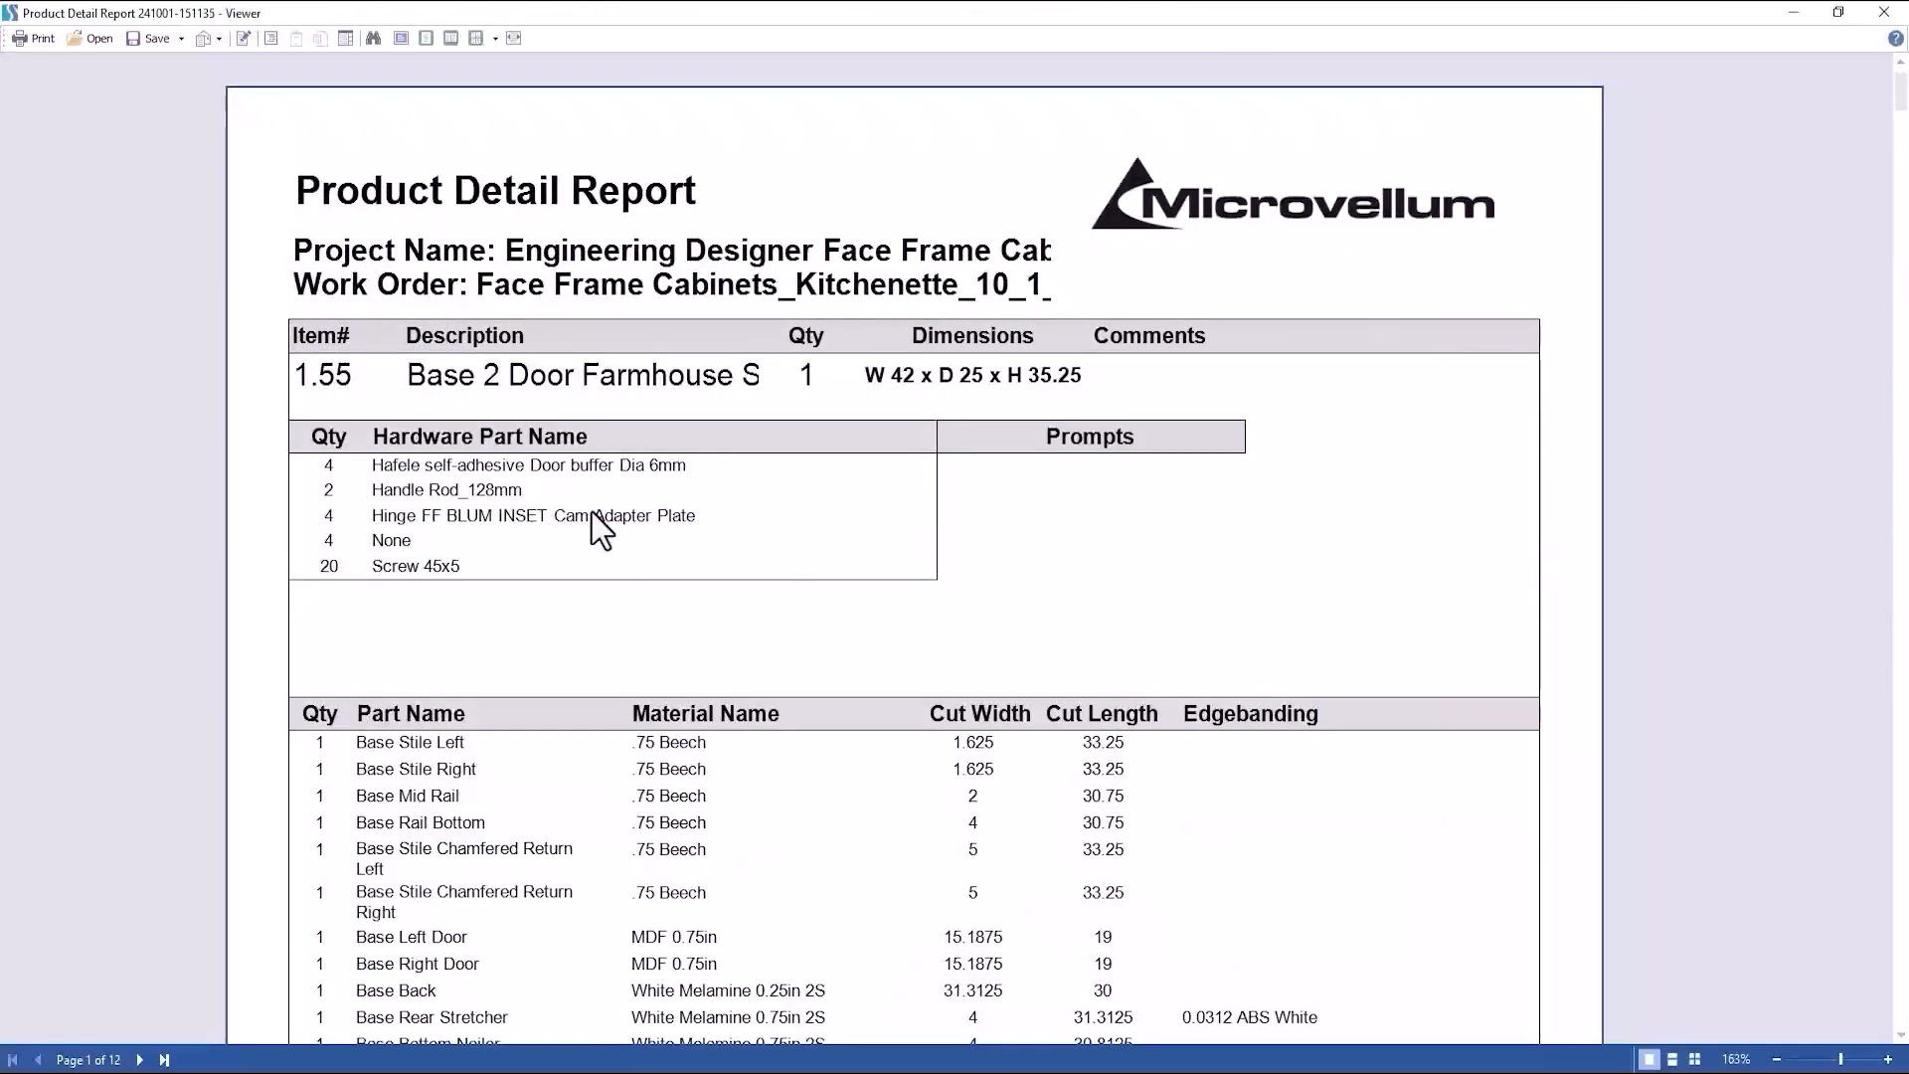
scroll(587, 515, down, 10)
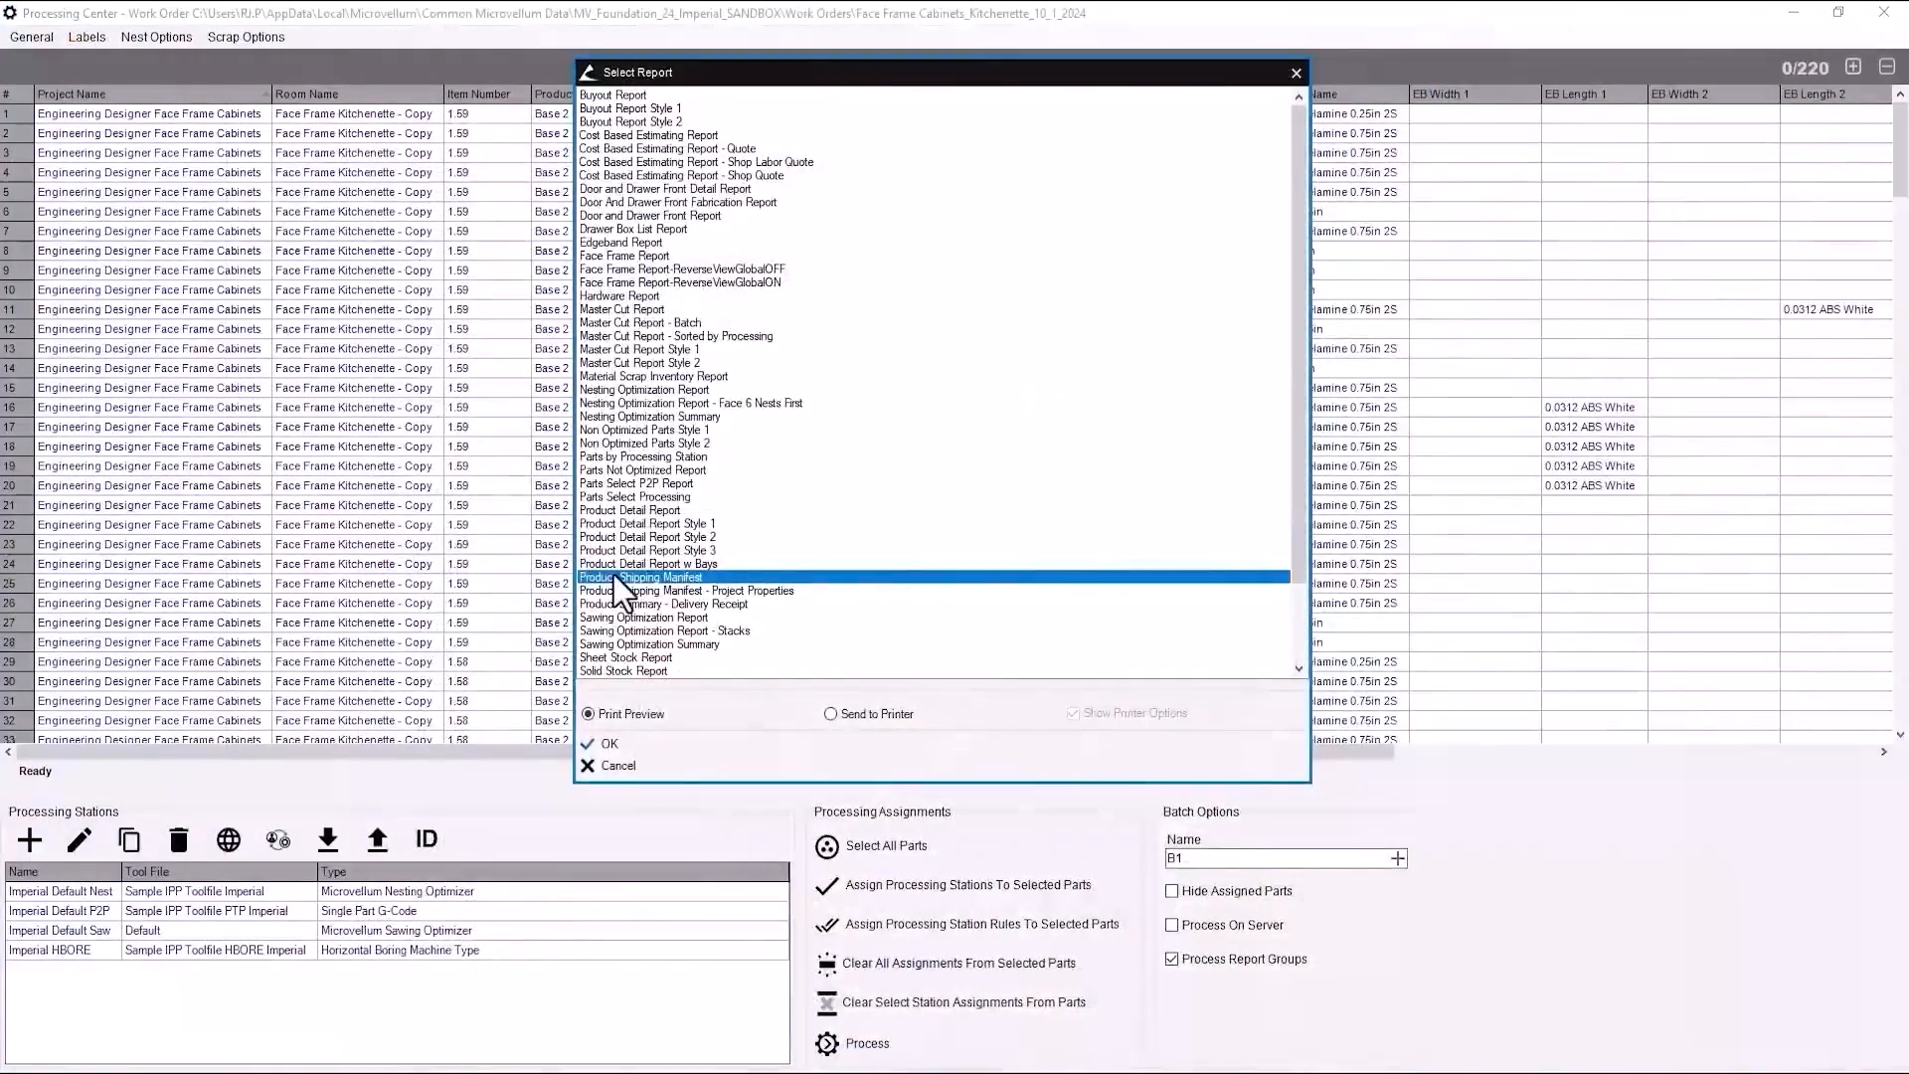
Preview the Product Shipping Manifest, reading through its product and hardware entries, and the Solid Stock Report.
double_click(612, 575)
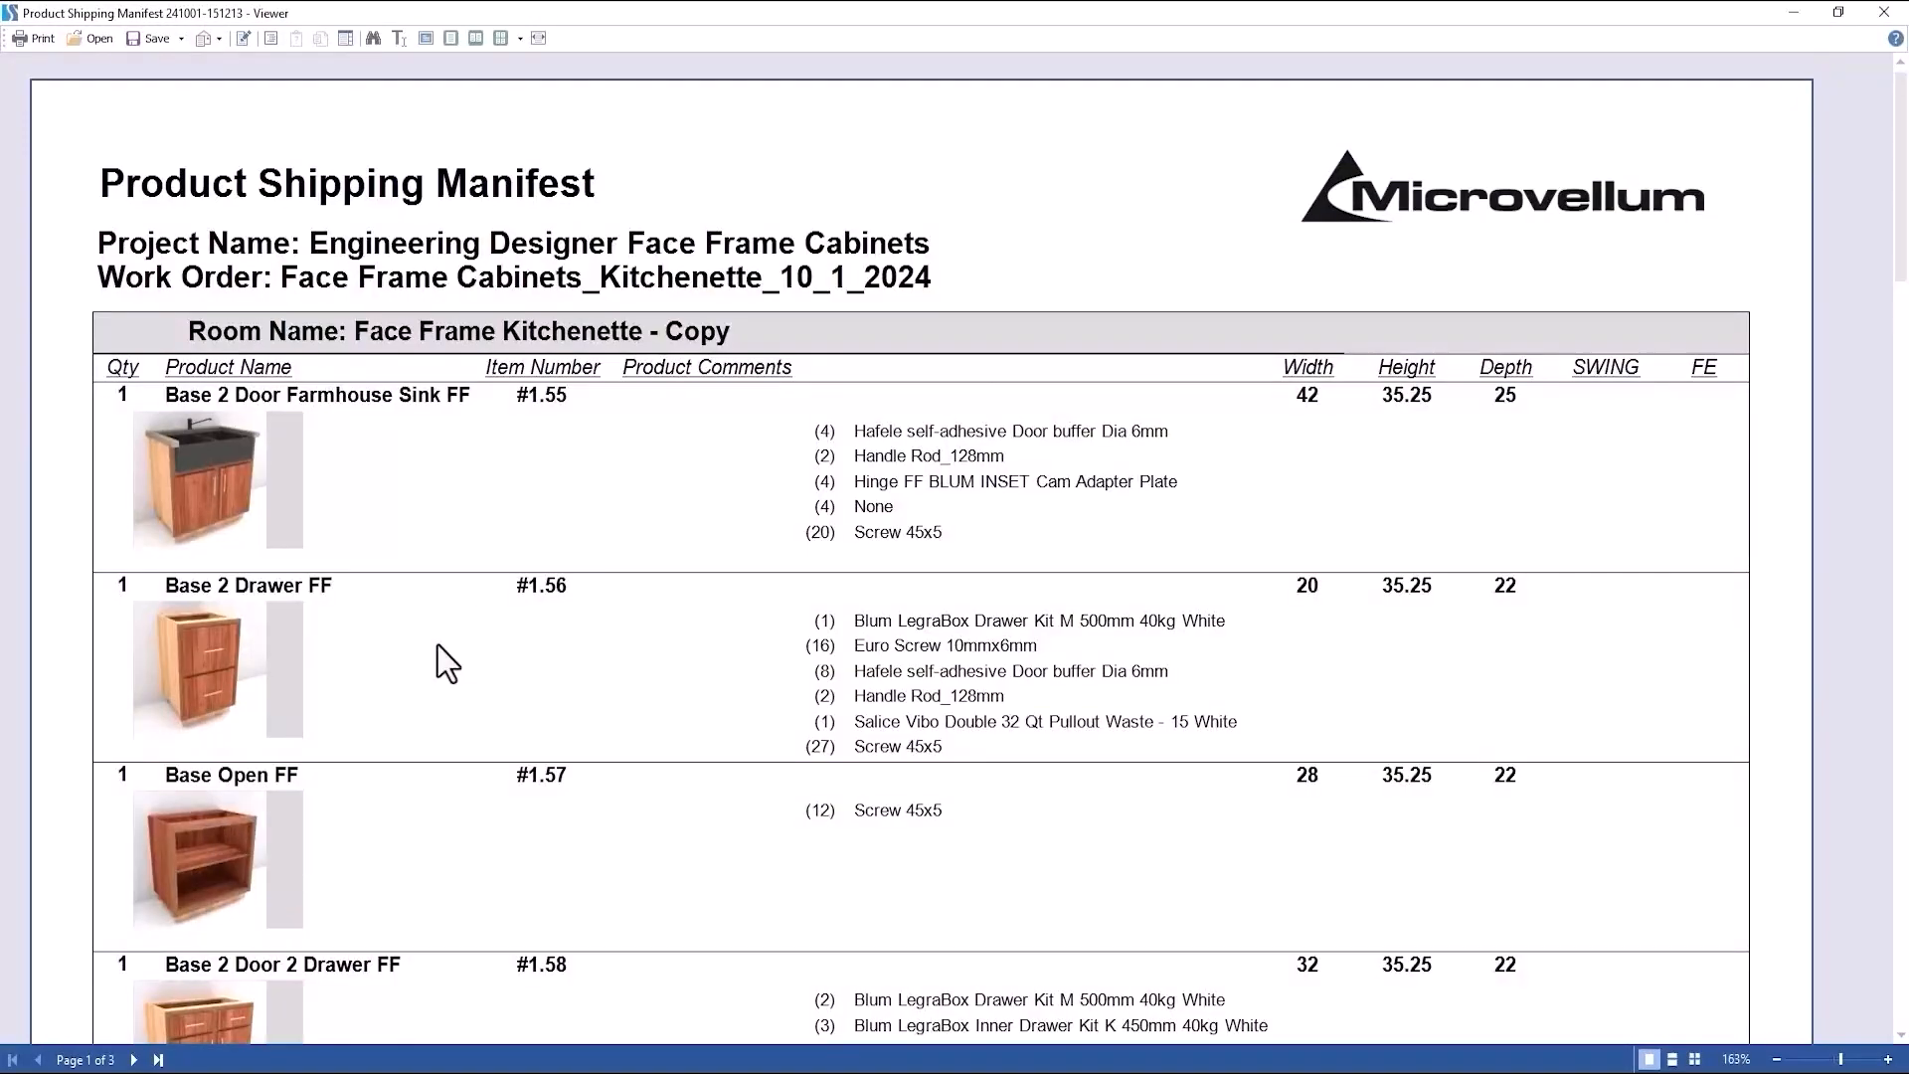
scroll(438, 644, down, 1)
scroll(438, 644, down, 10)
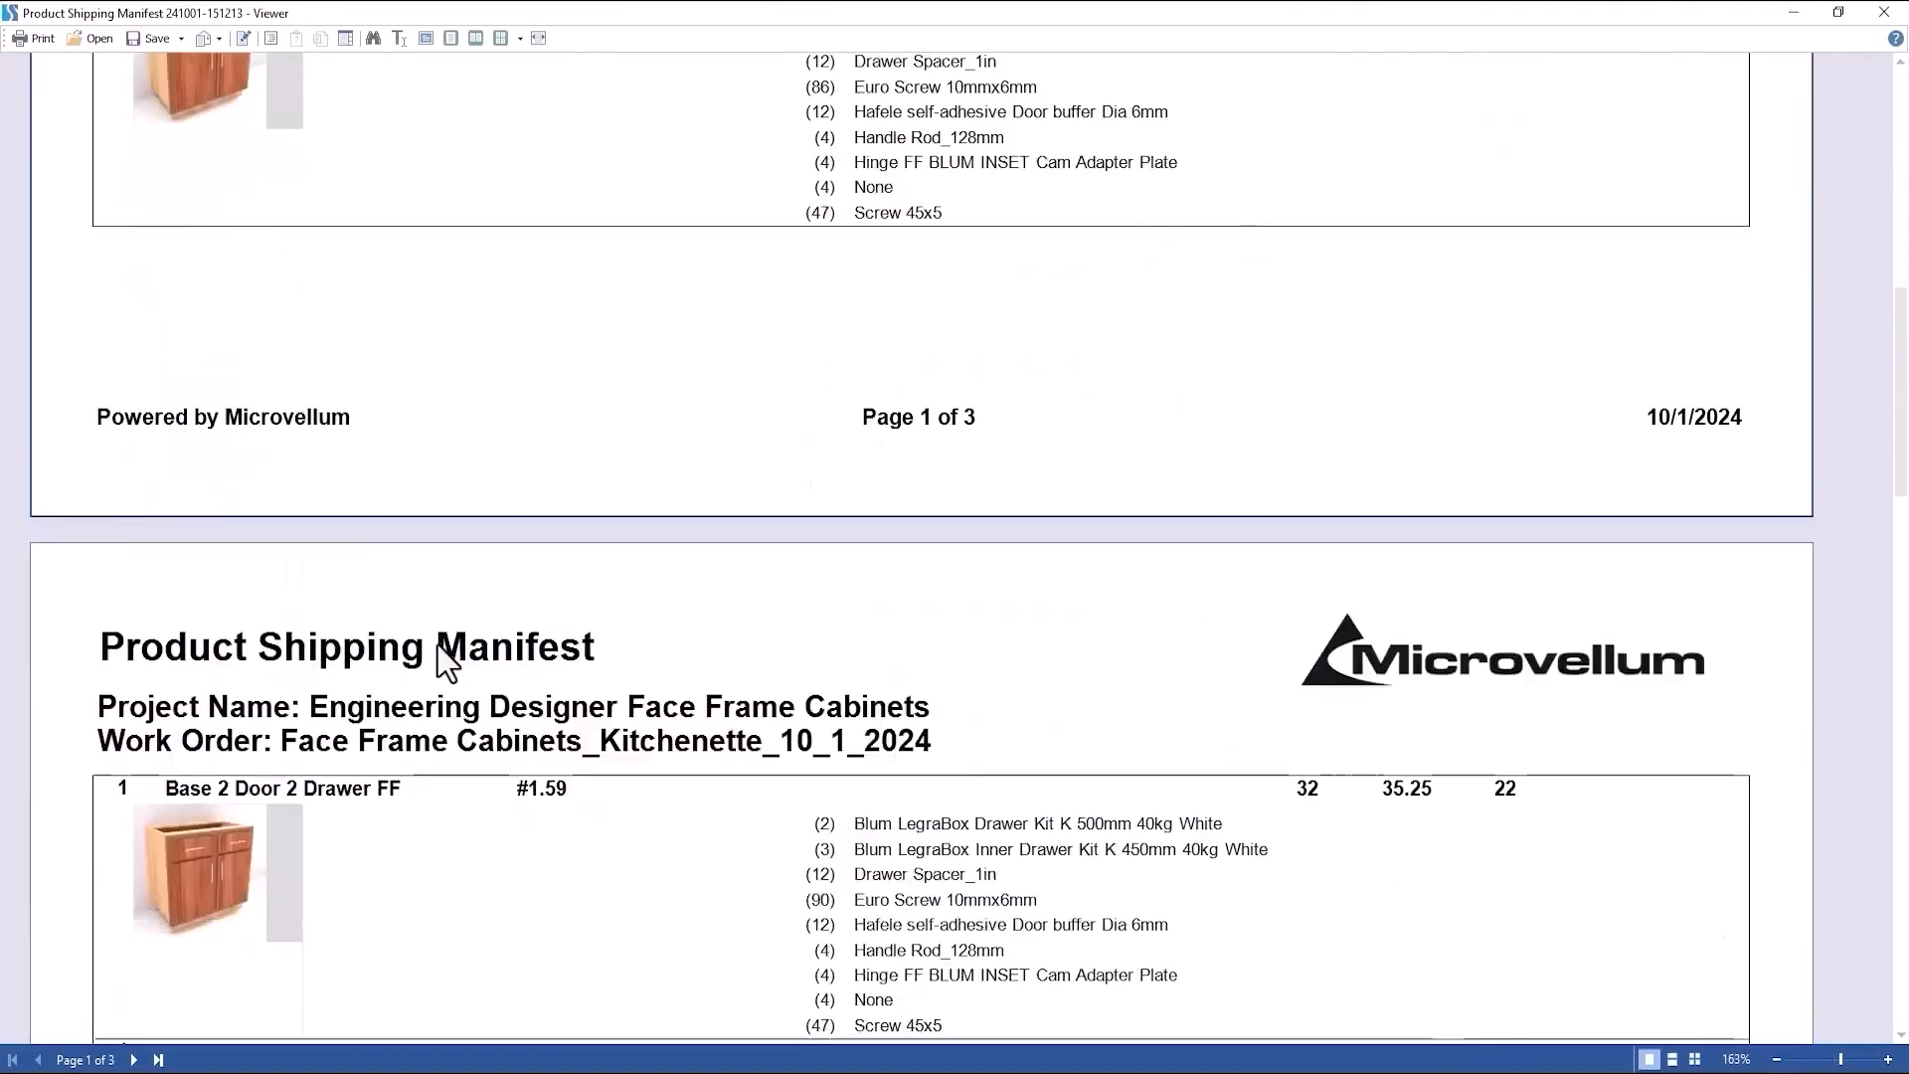
scroll(438, 644, down, 10)
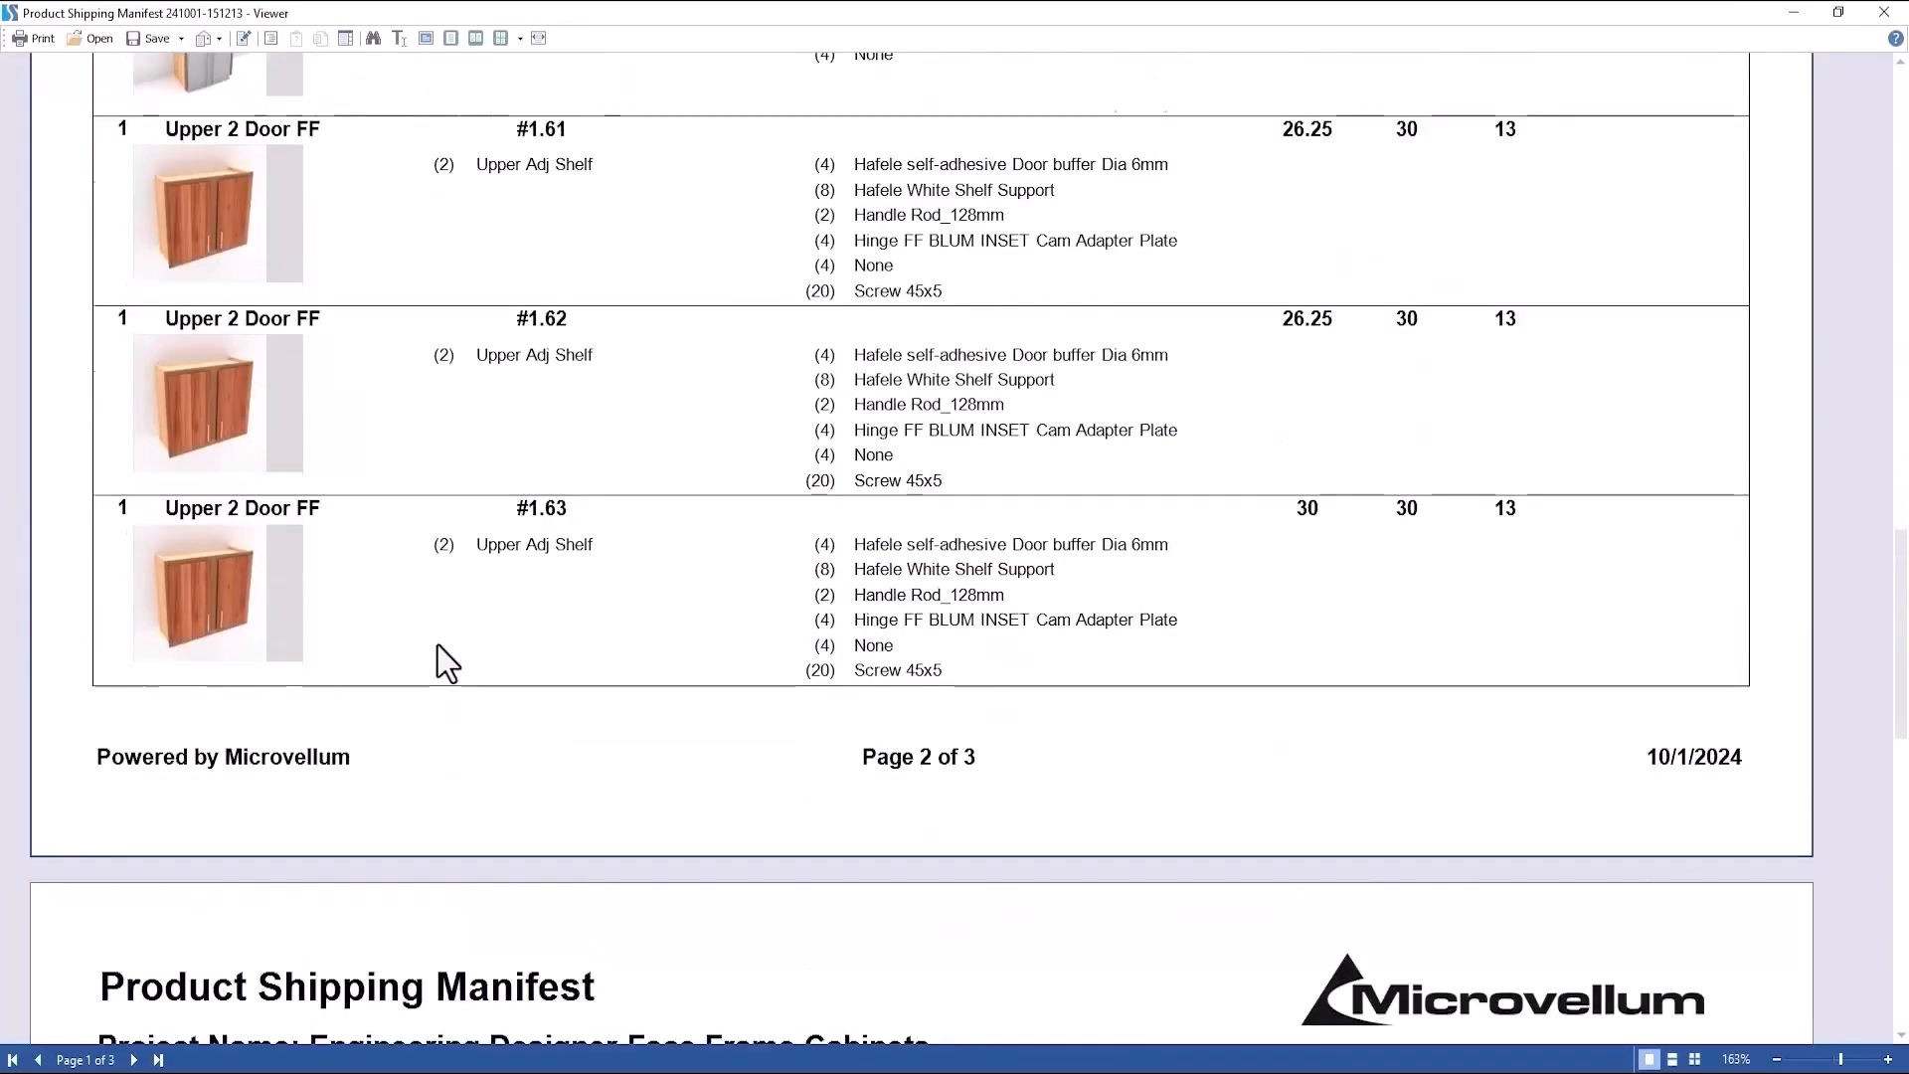
scroll(437, 644, down, 2)
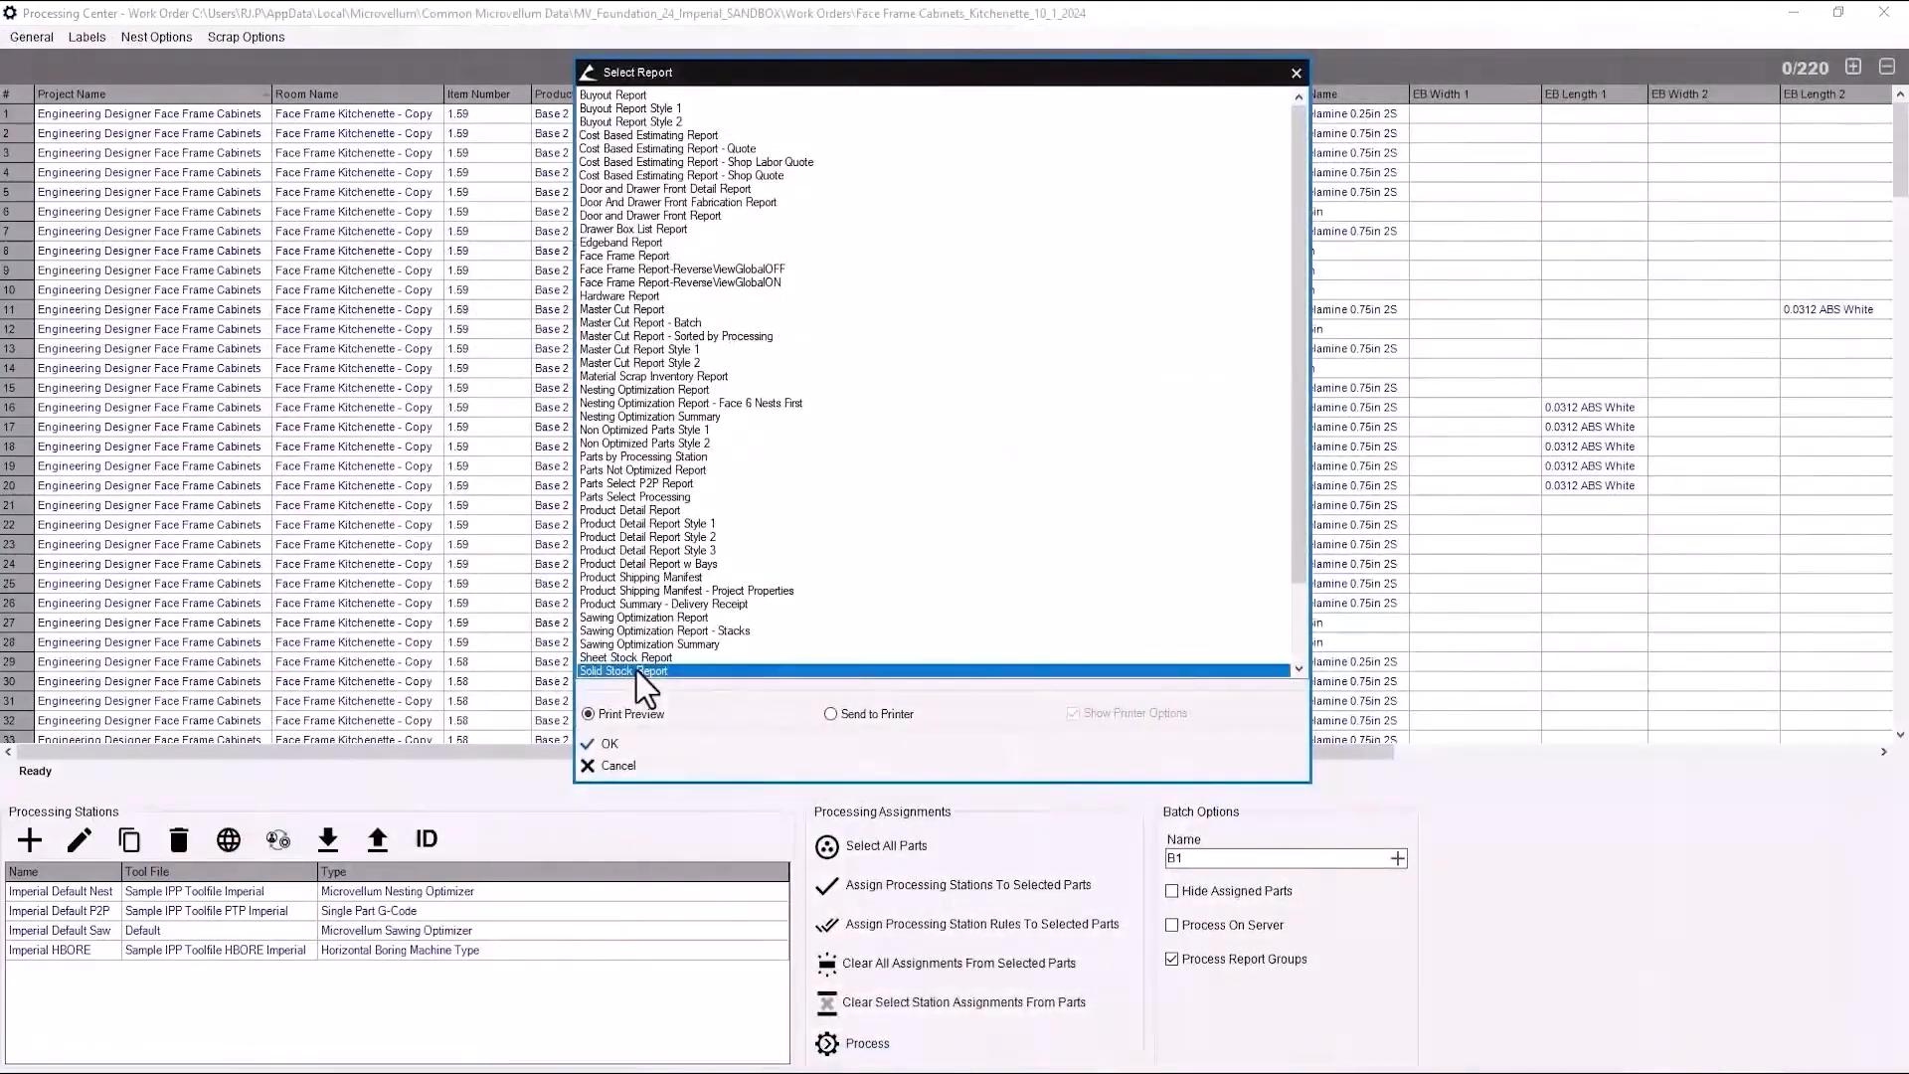
double_click(637, 670)
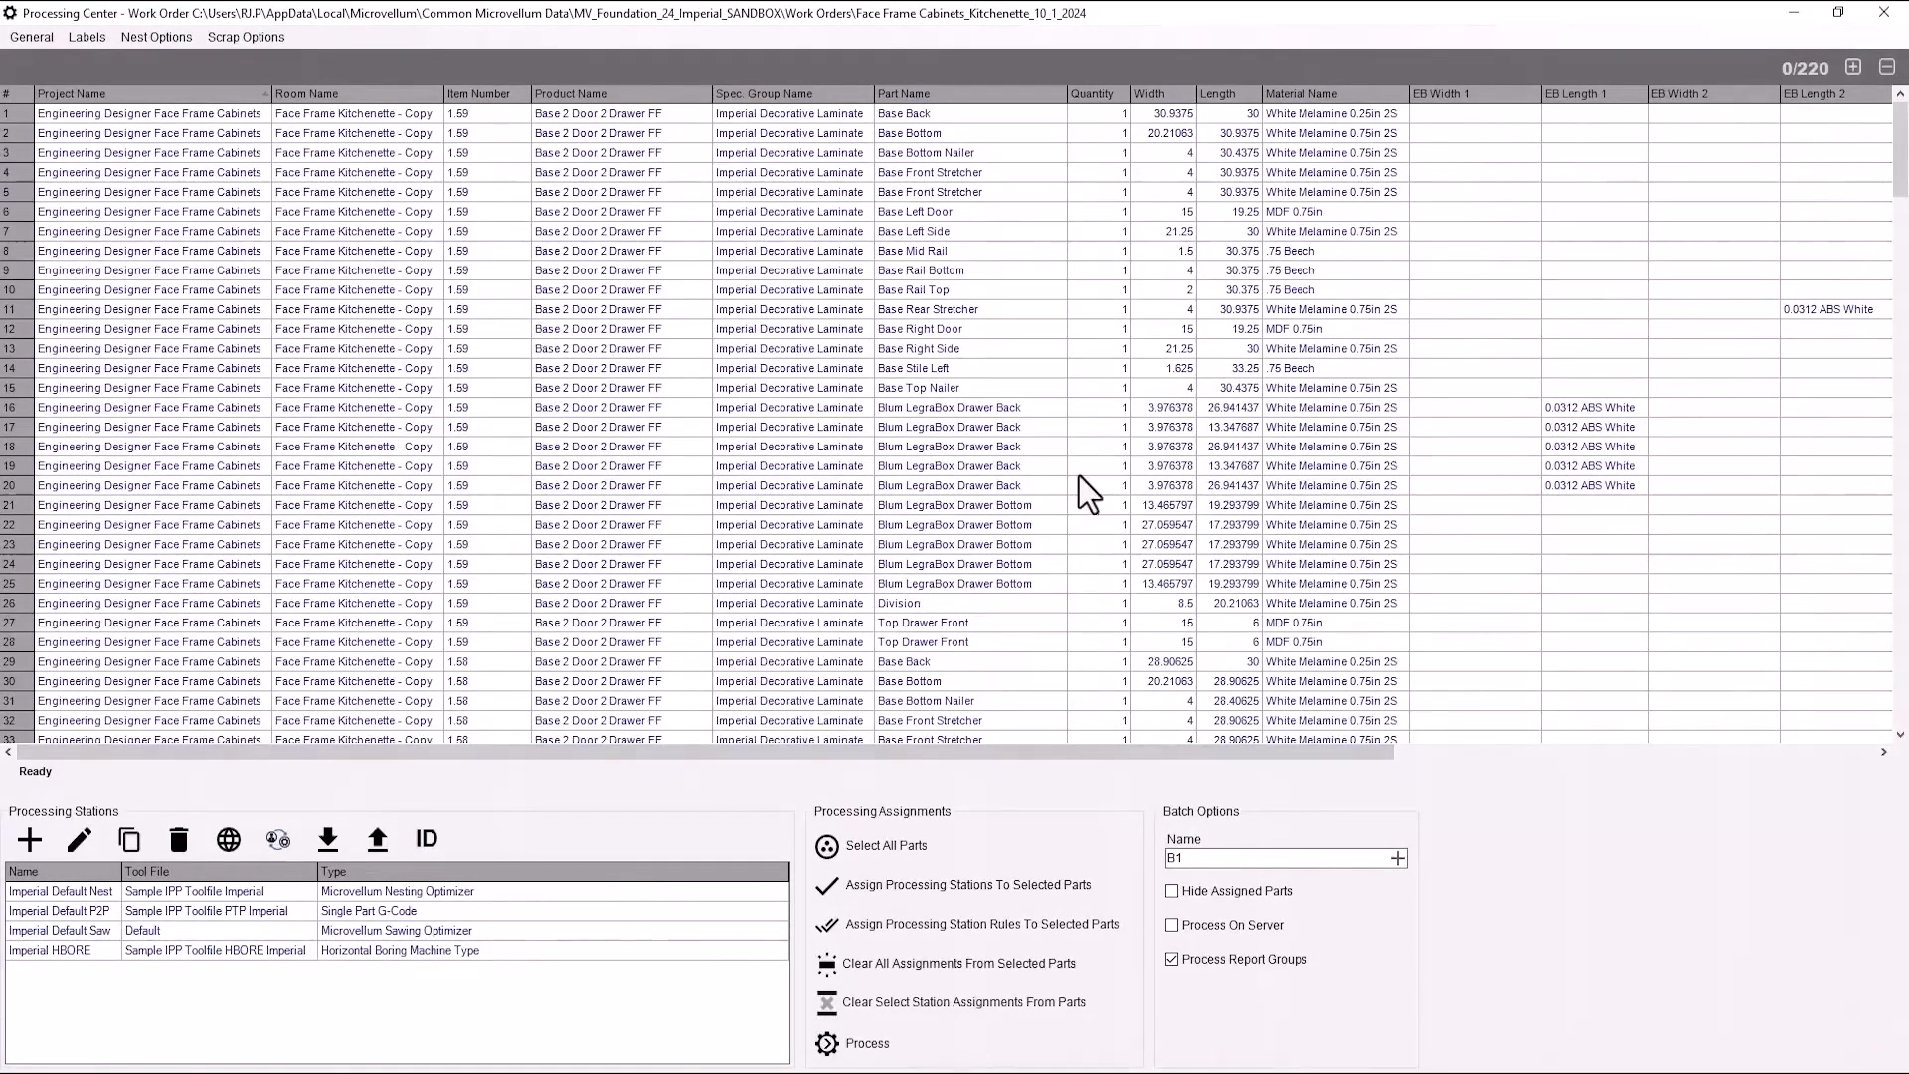
Sort the parts list by material name and filter it to show only the .75 Beech parts.
click(1342, 96)
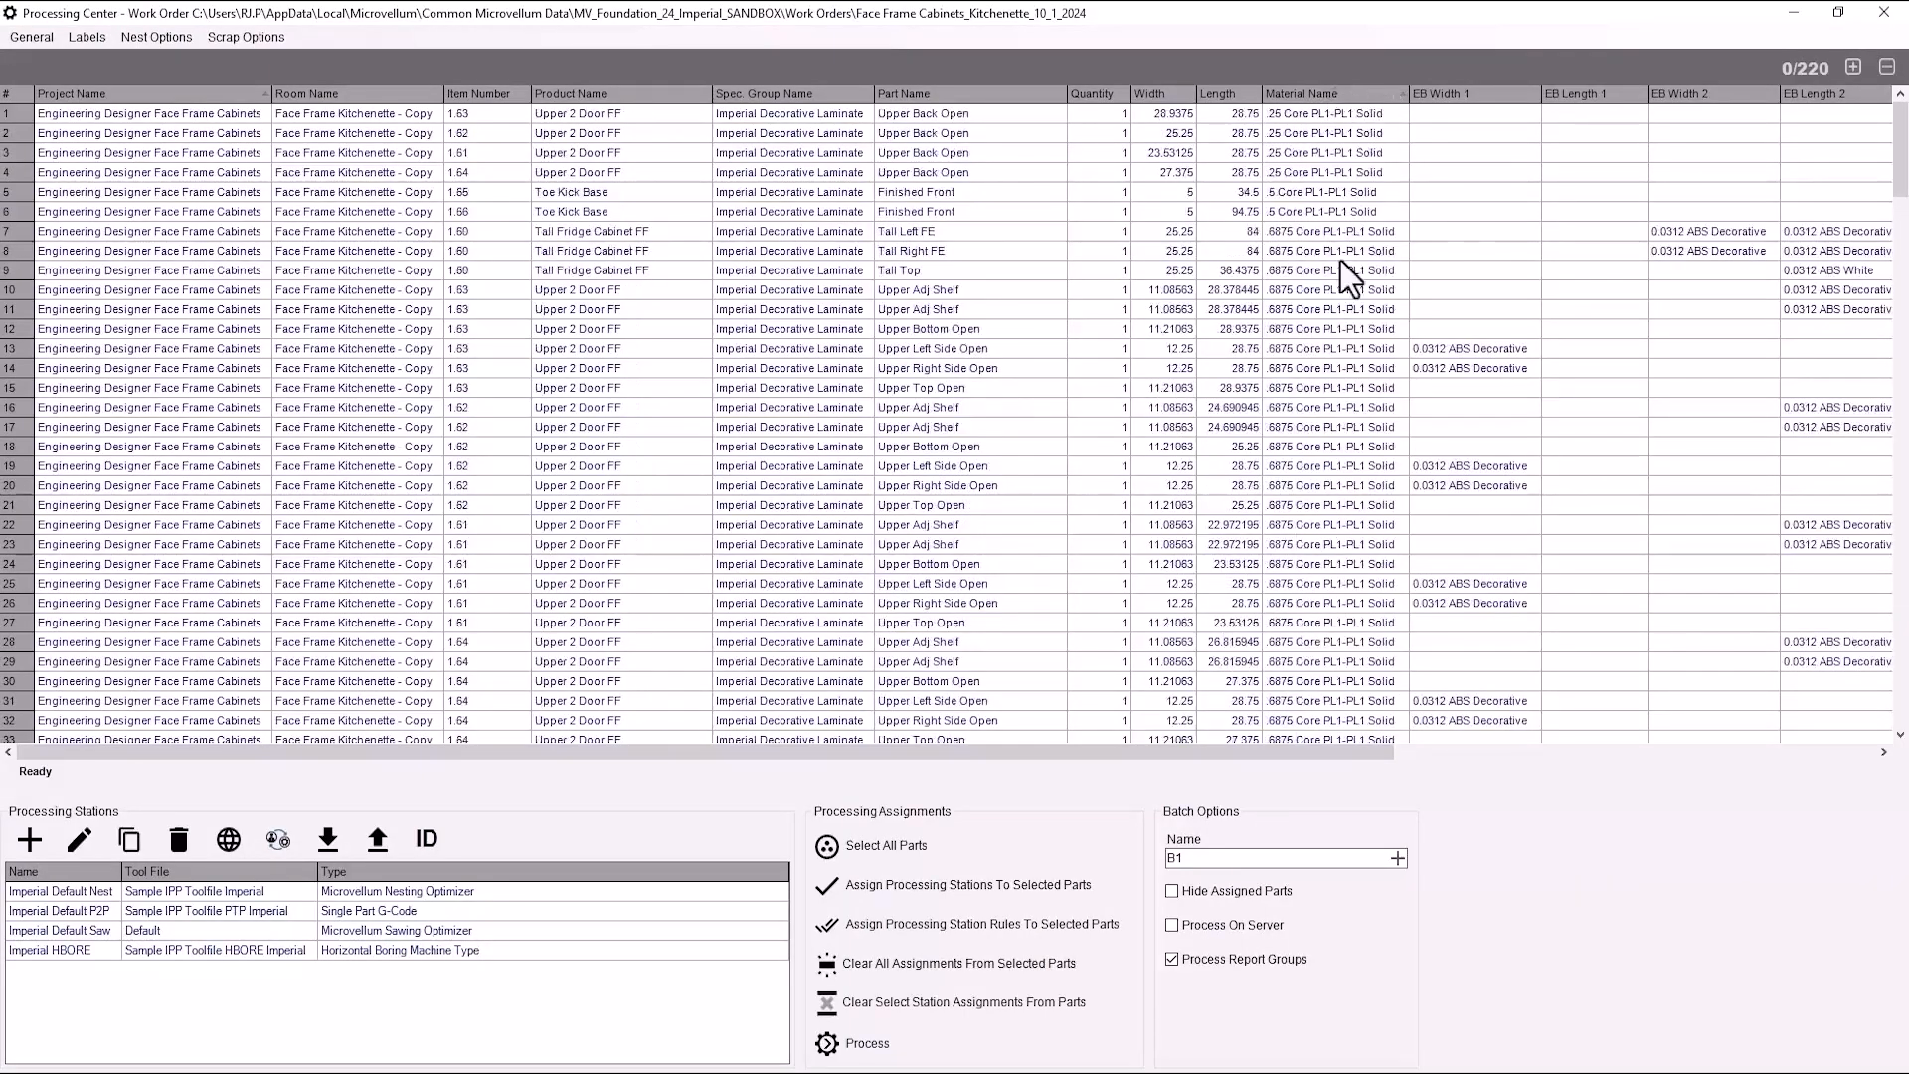
click(1402, 95)
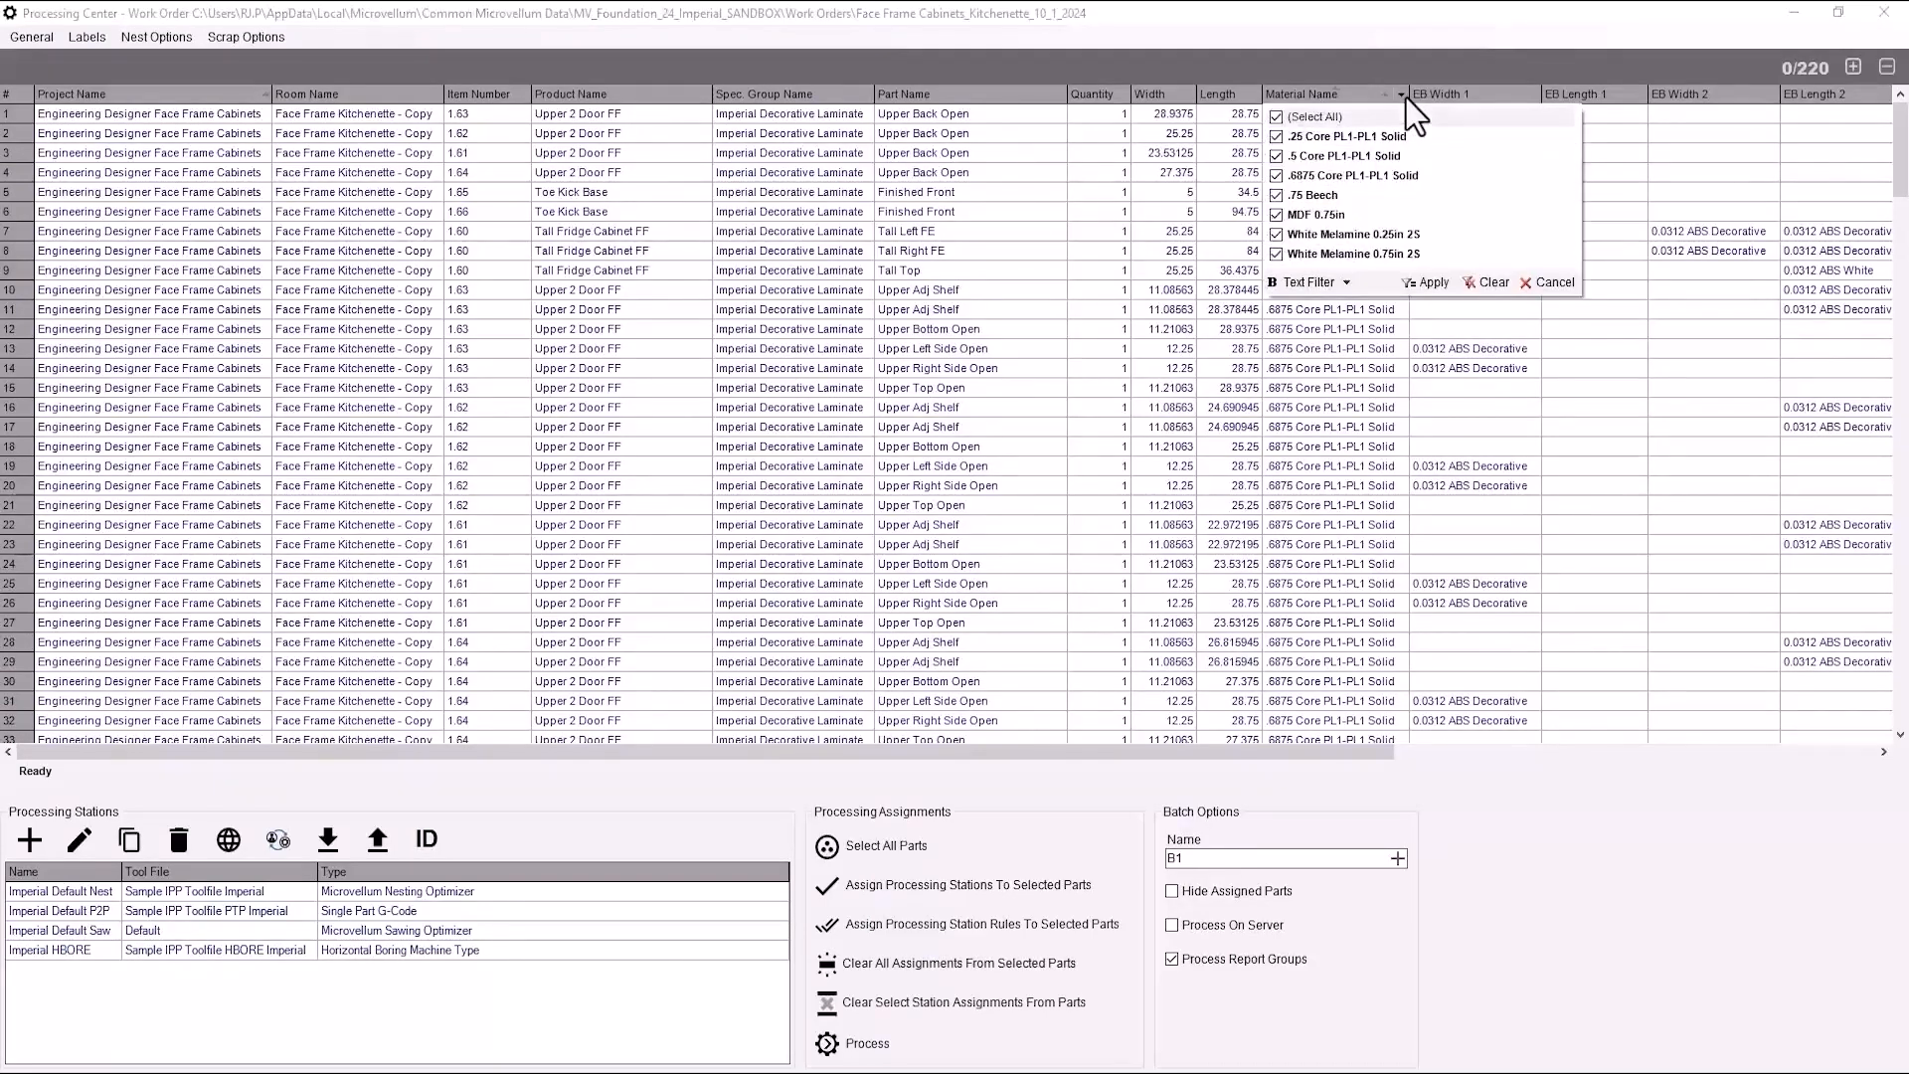
click(1277, 117)
click(1277, 195)
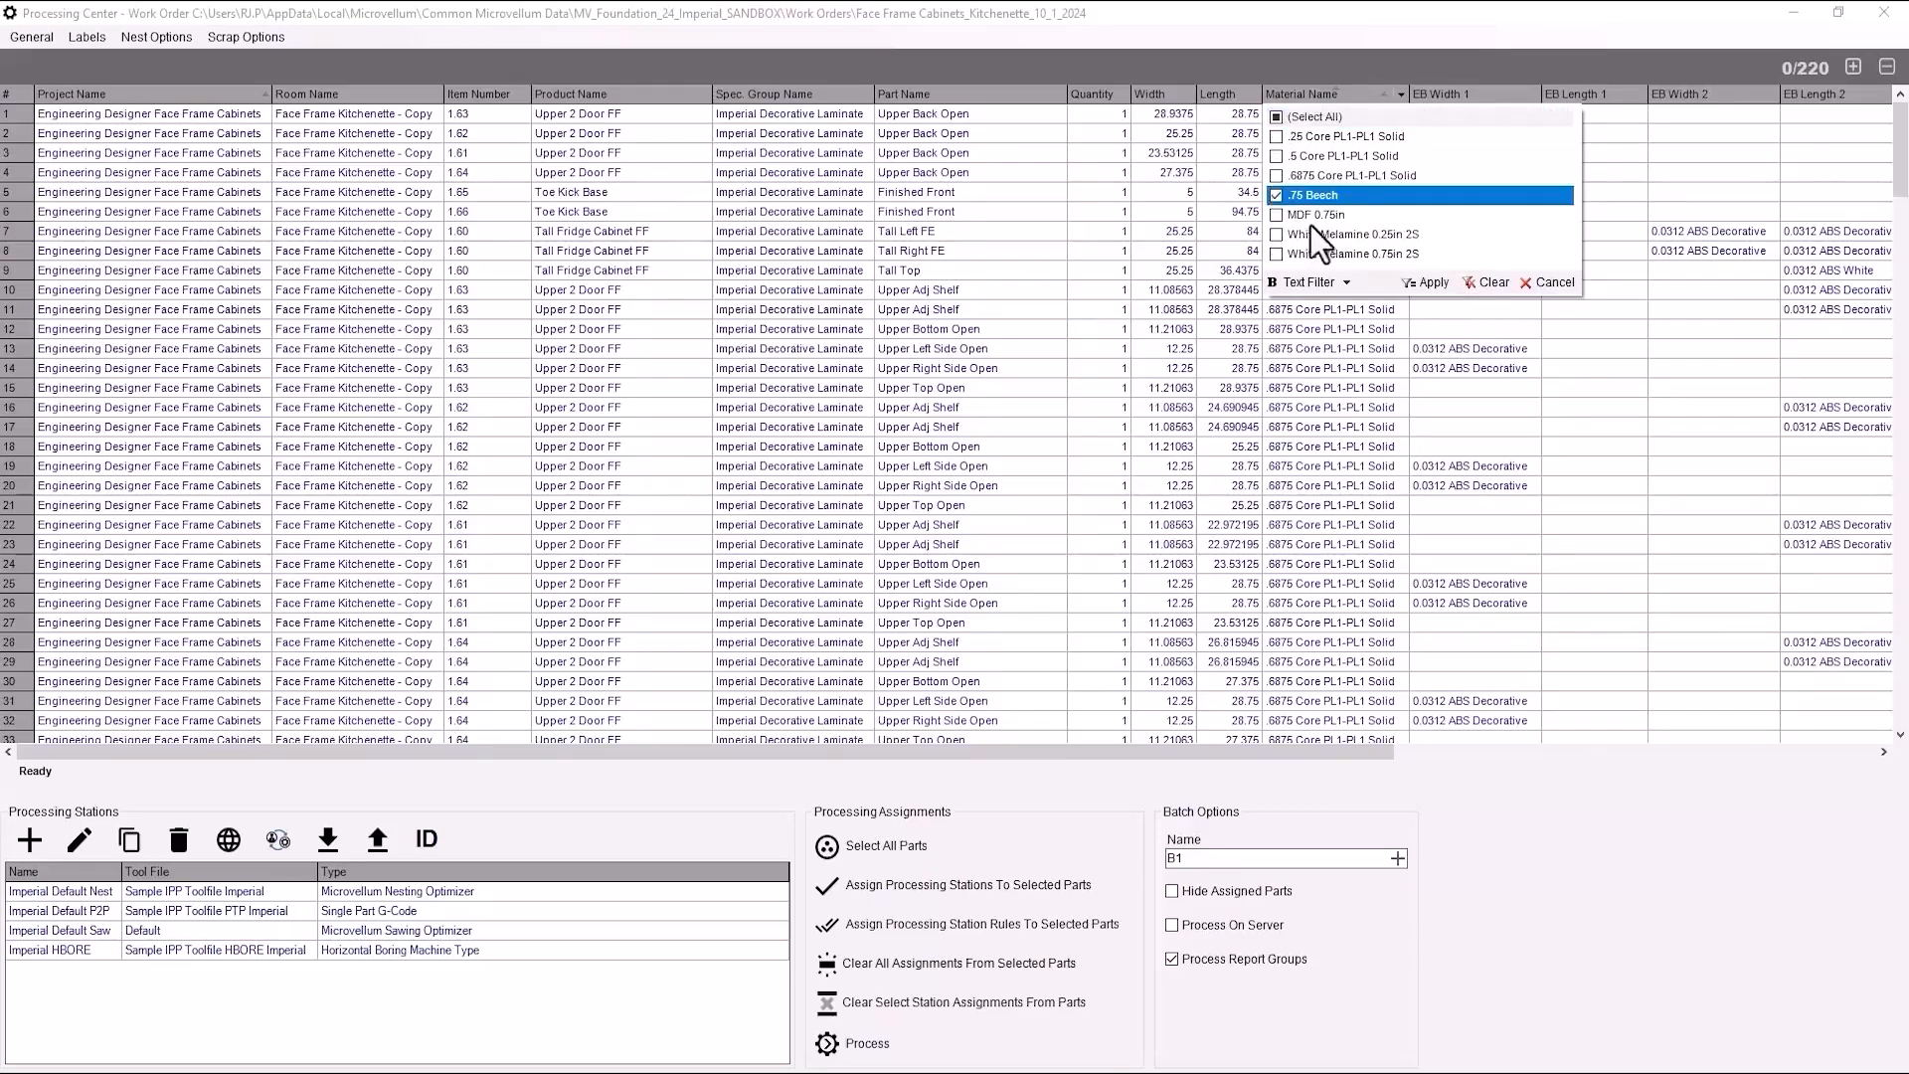
click(1426, 284)
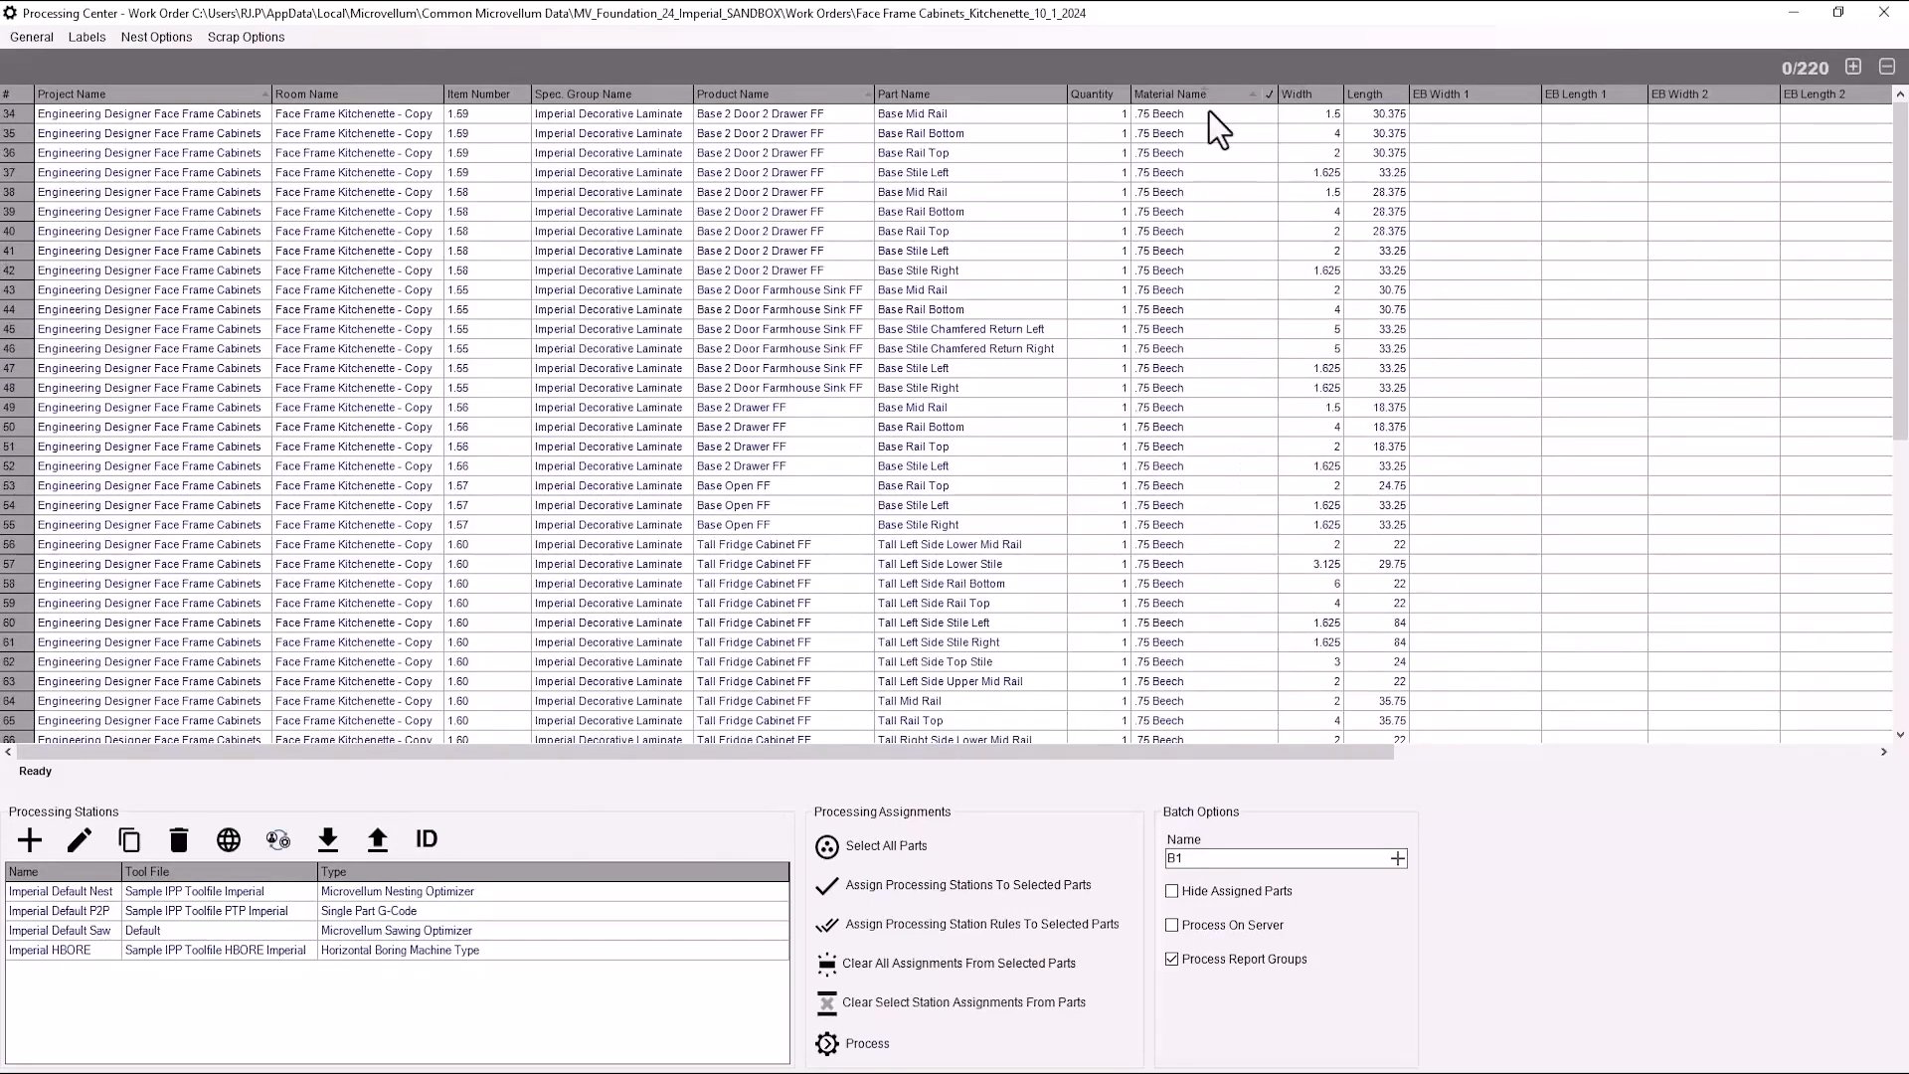
Assign the Imperial Default P2P station to all the filtered .75 Beech parts and process them as batch B1.
click(1209, 111)
key(ctrl+a)
click(696, 911)
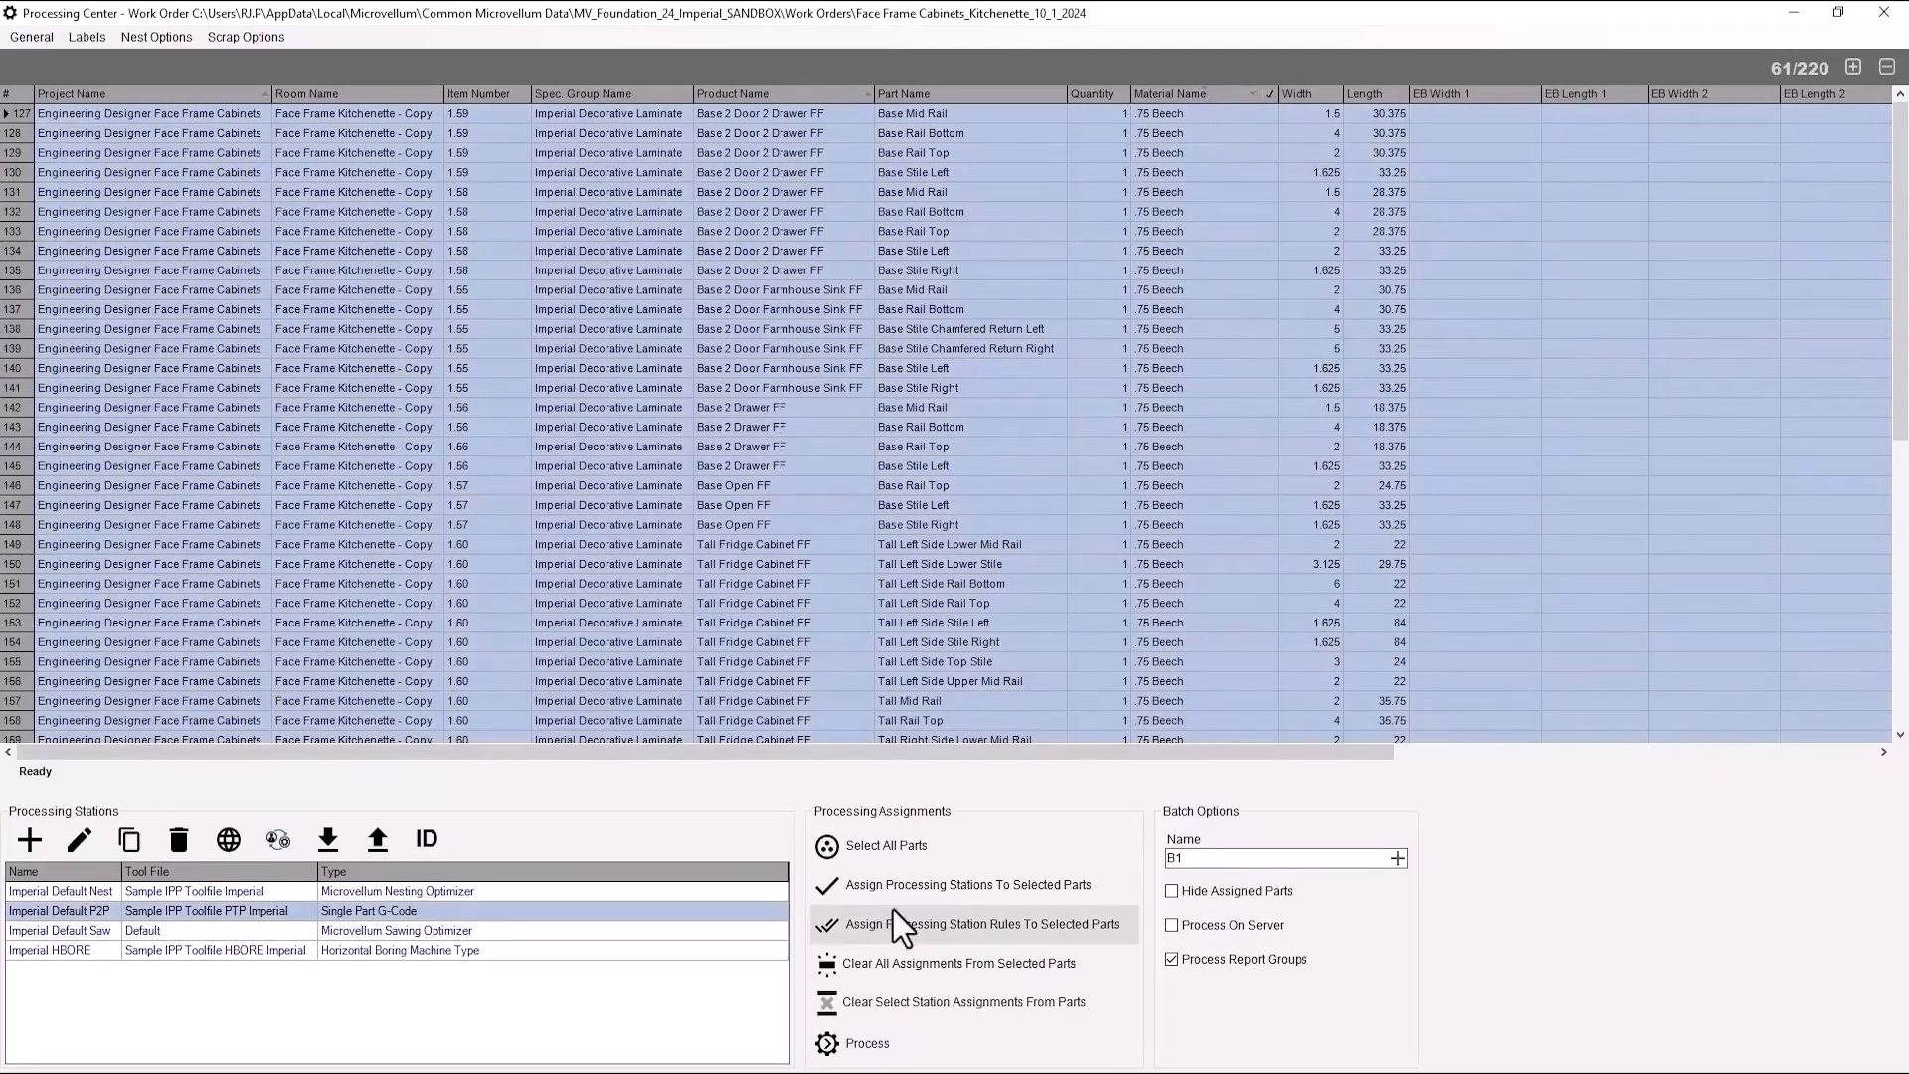
click(893, 890)
drag(939, 752, 1352, 747)
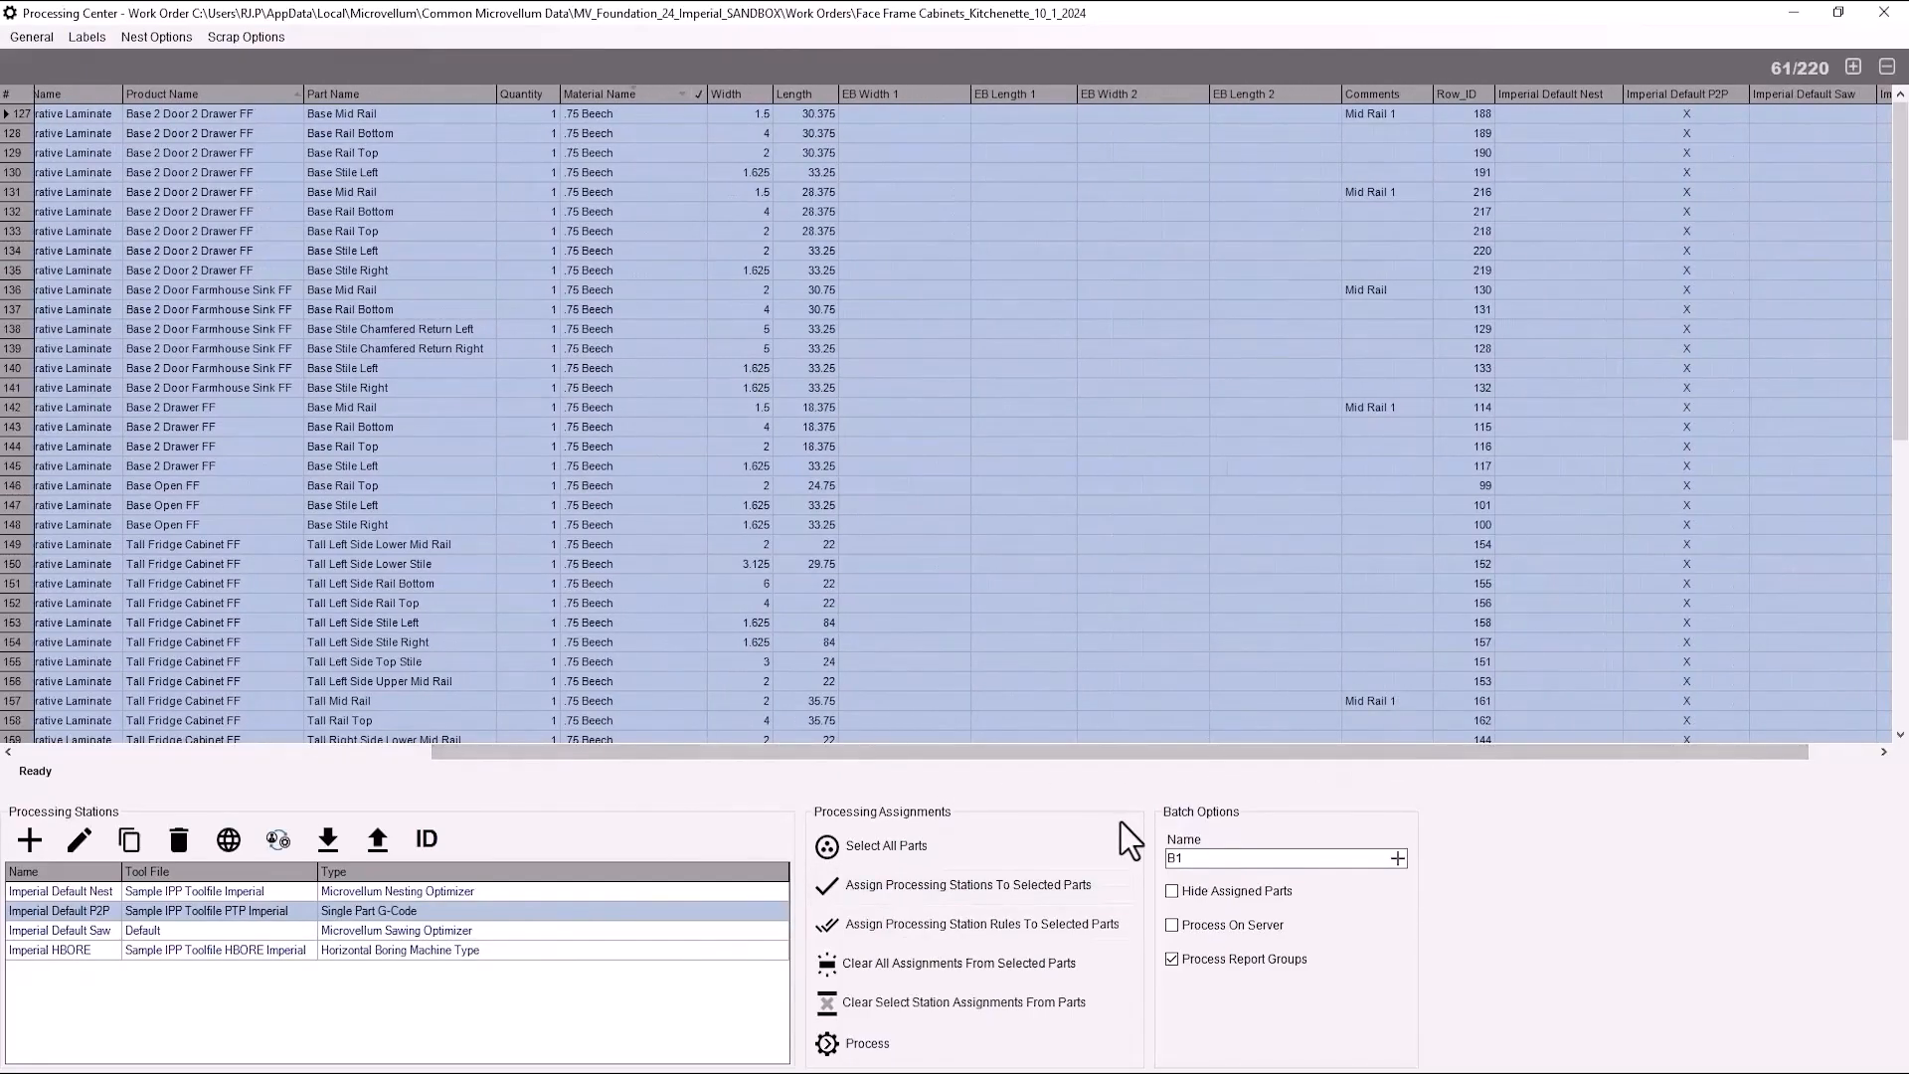
click(917, 1042)
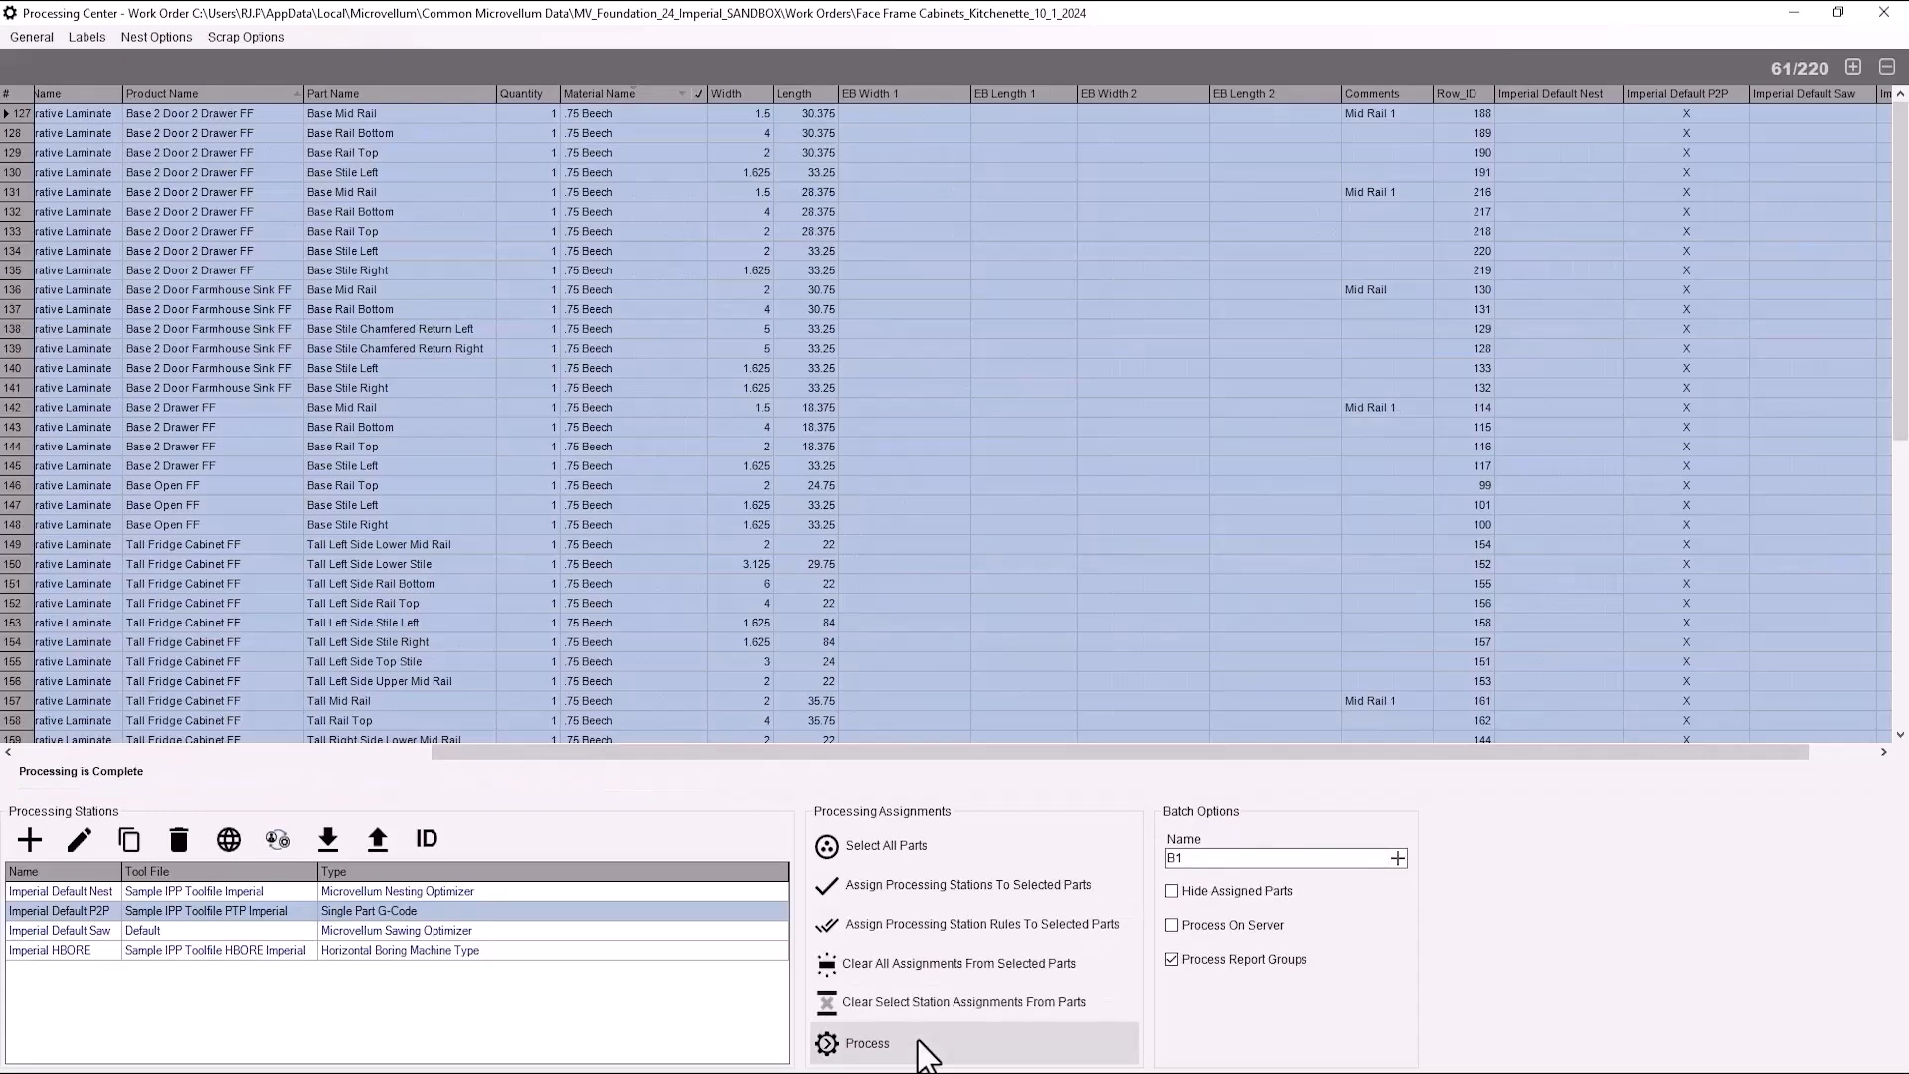
View the single part G-code results and inspect the image and G-code of the farmhouse sink's Base Rail Bottom.
click(32, 38)
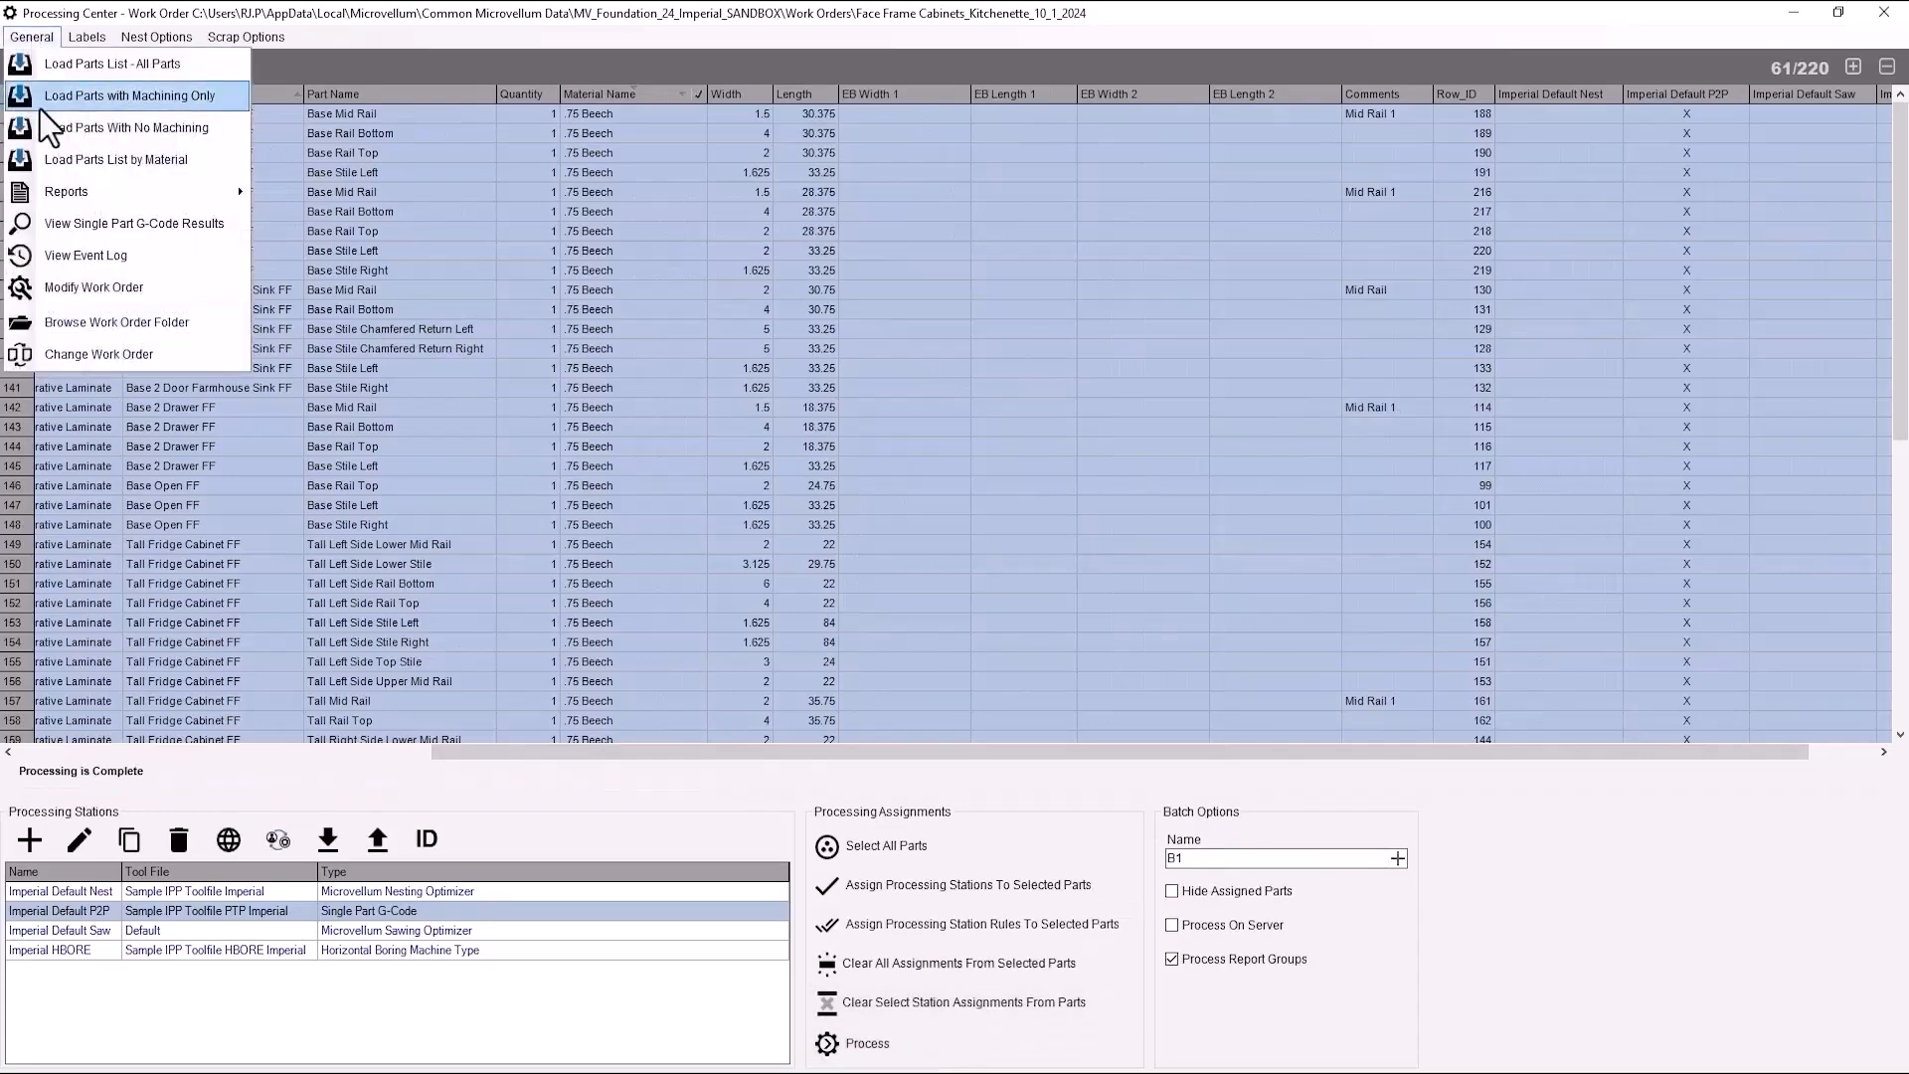
click(58, 225)
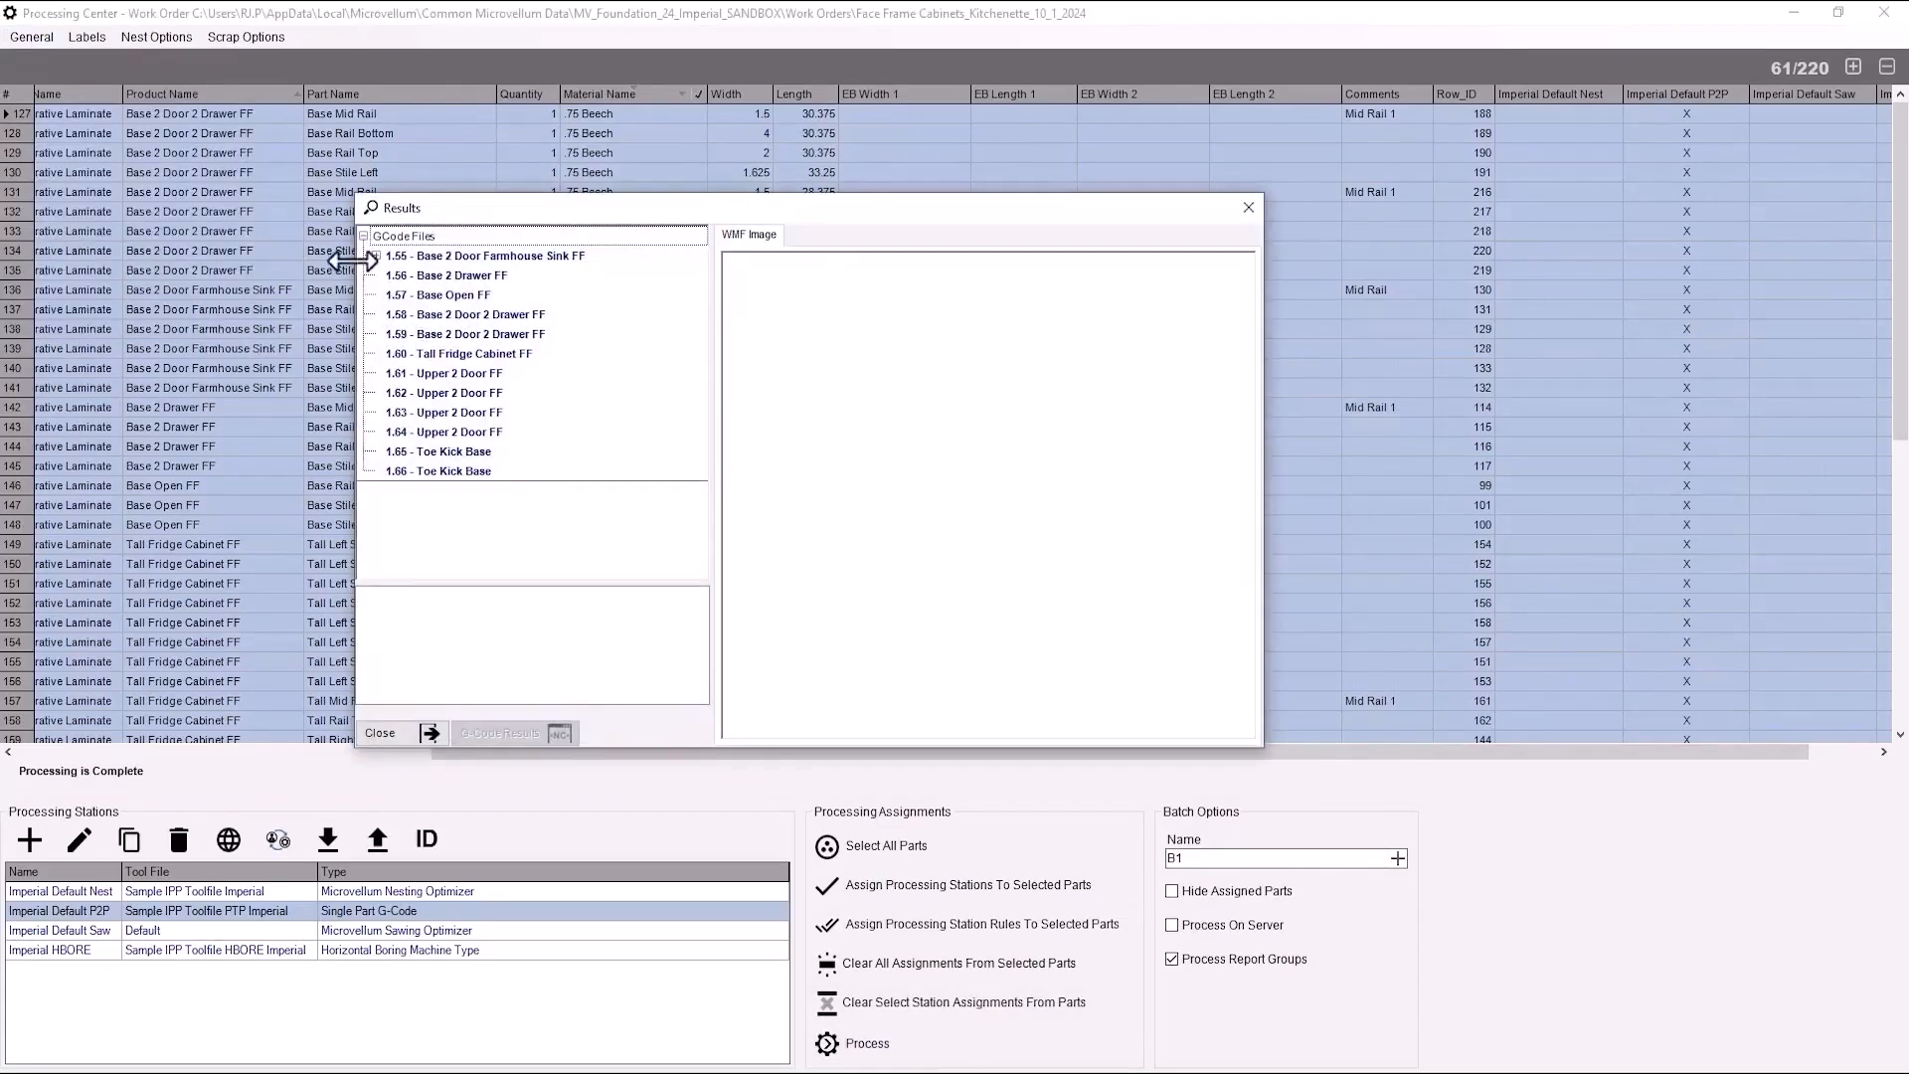
click(377, 256)
click(417, 276)
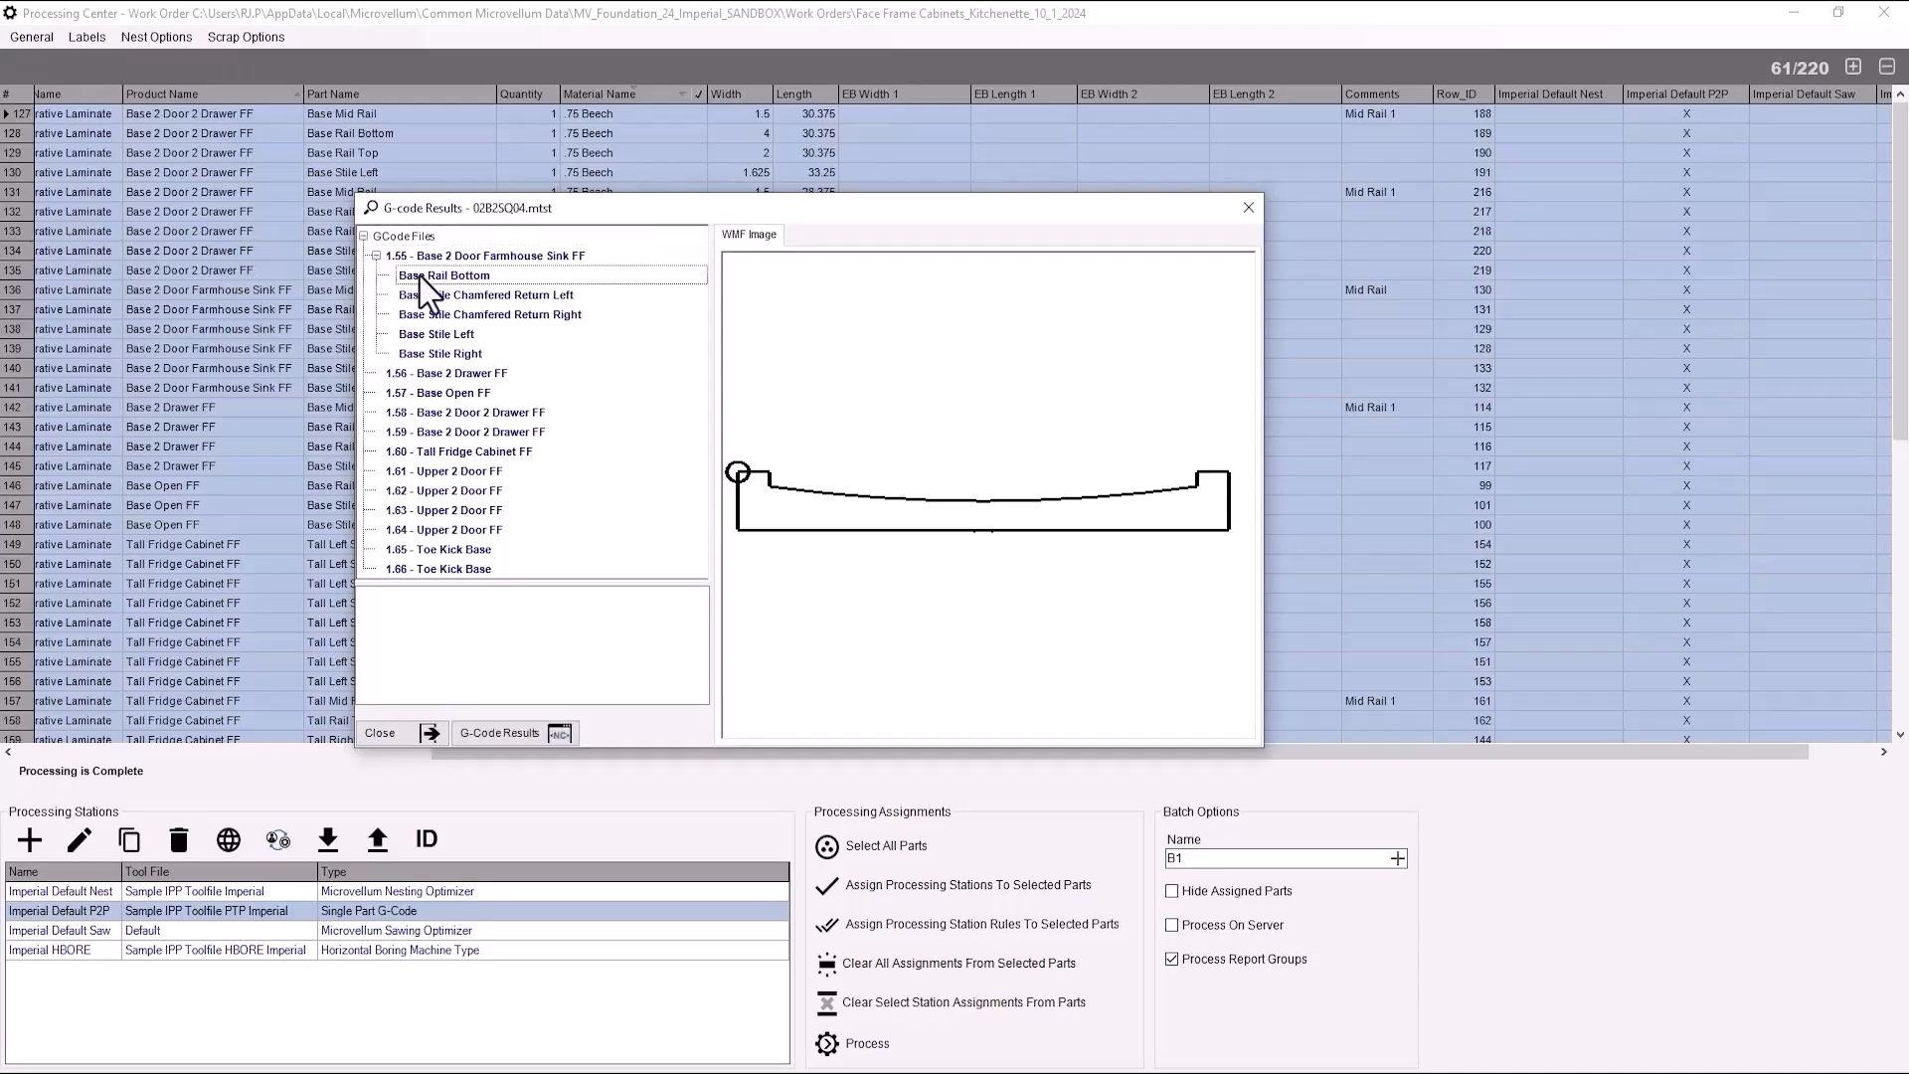
click(503, 734)
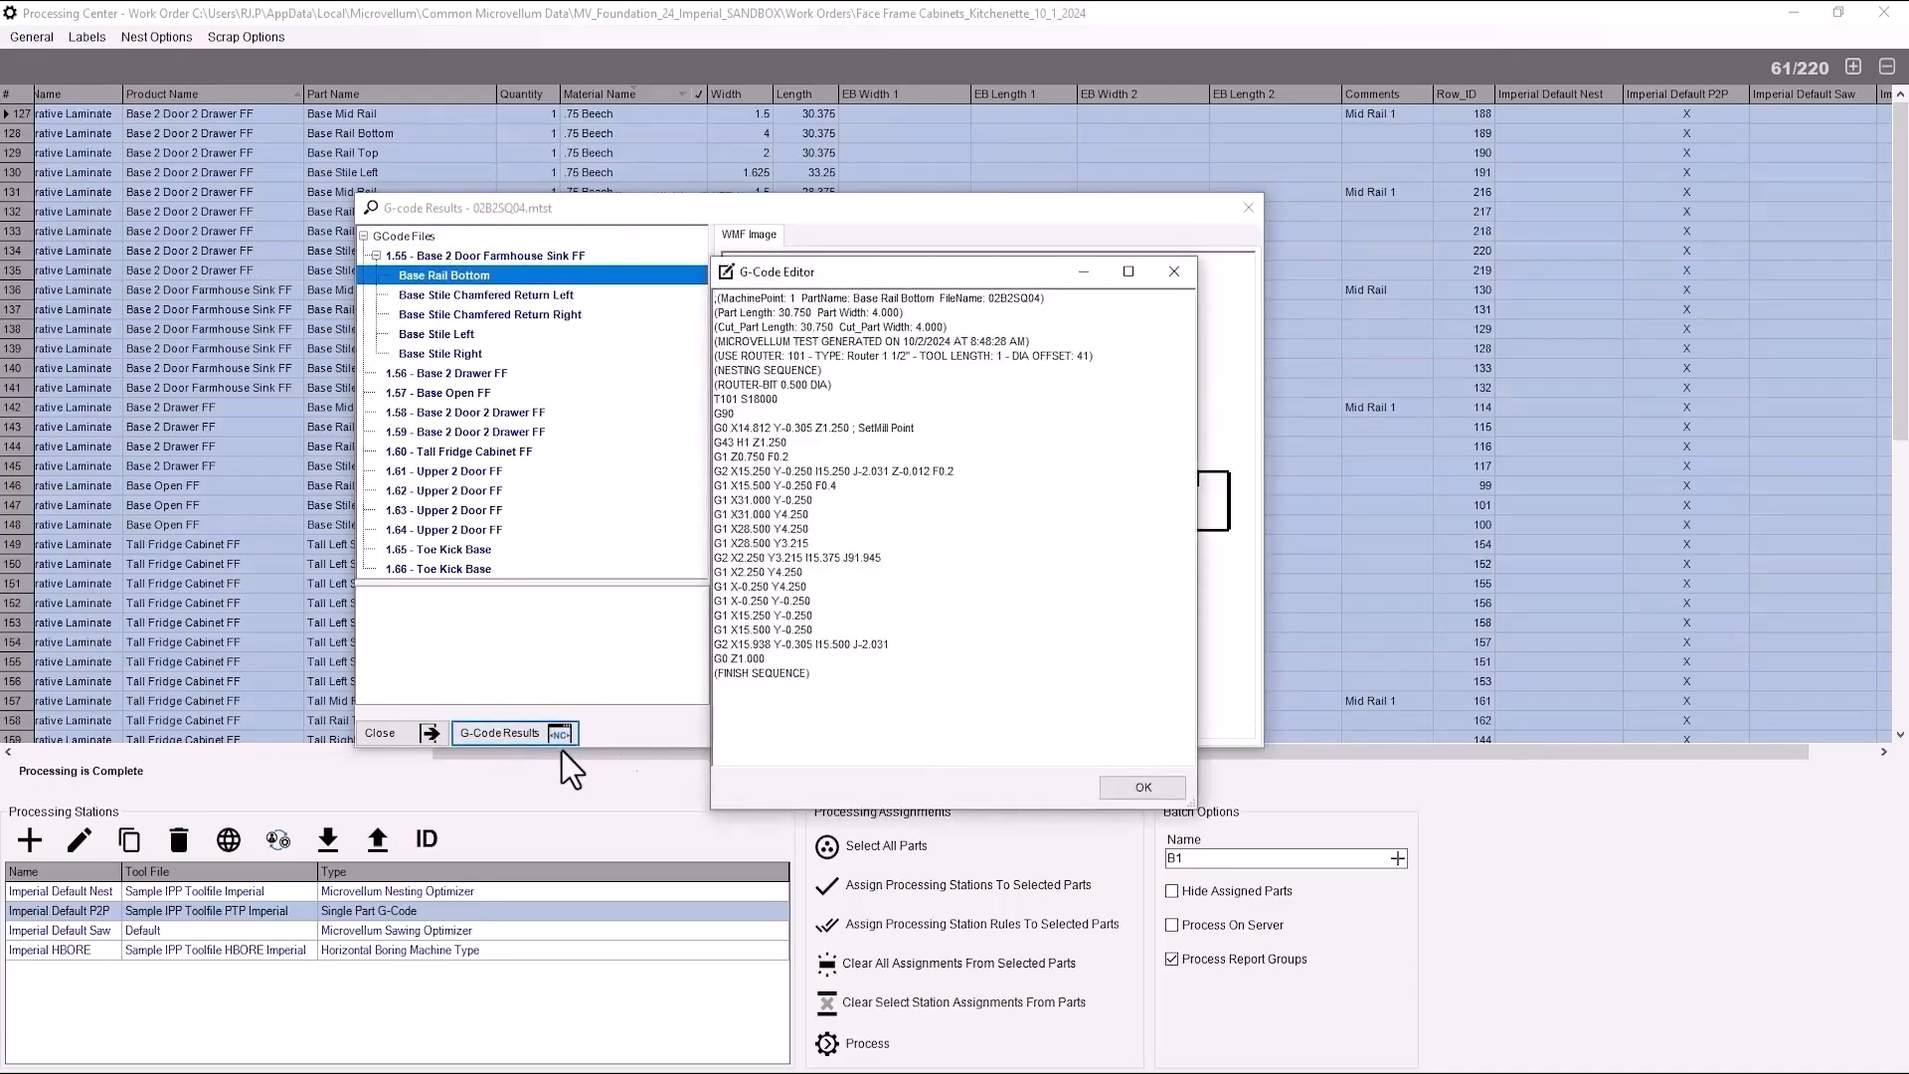
click(1130, 792)
Review the machining images of the farmhouse sink's left and right chamfered returns and its left and right stiles.
click(438, 300)
click(435, 316)
click(438, 335)
click(443, 353)
click(440, 373)
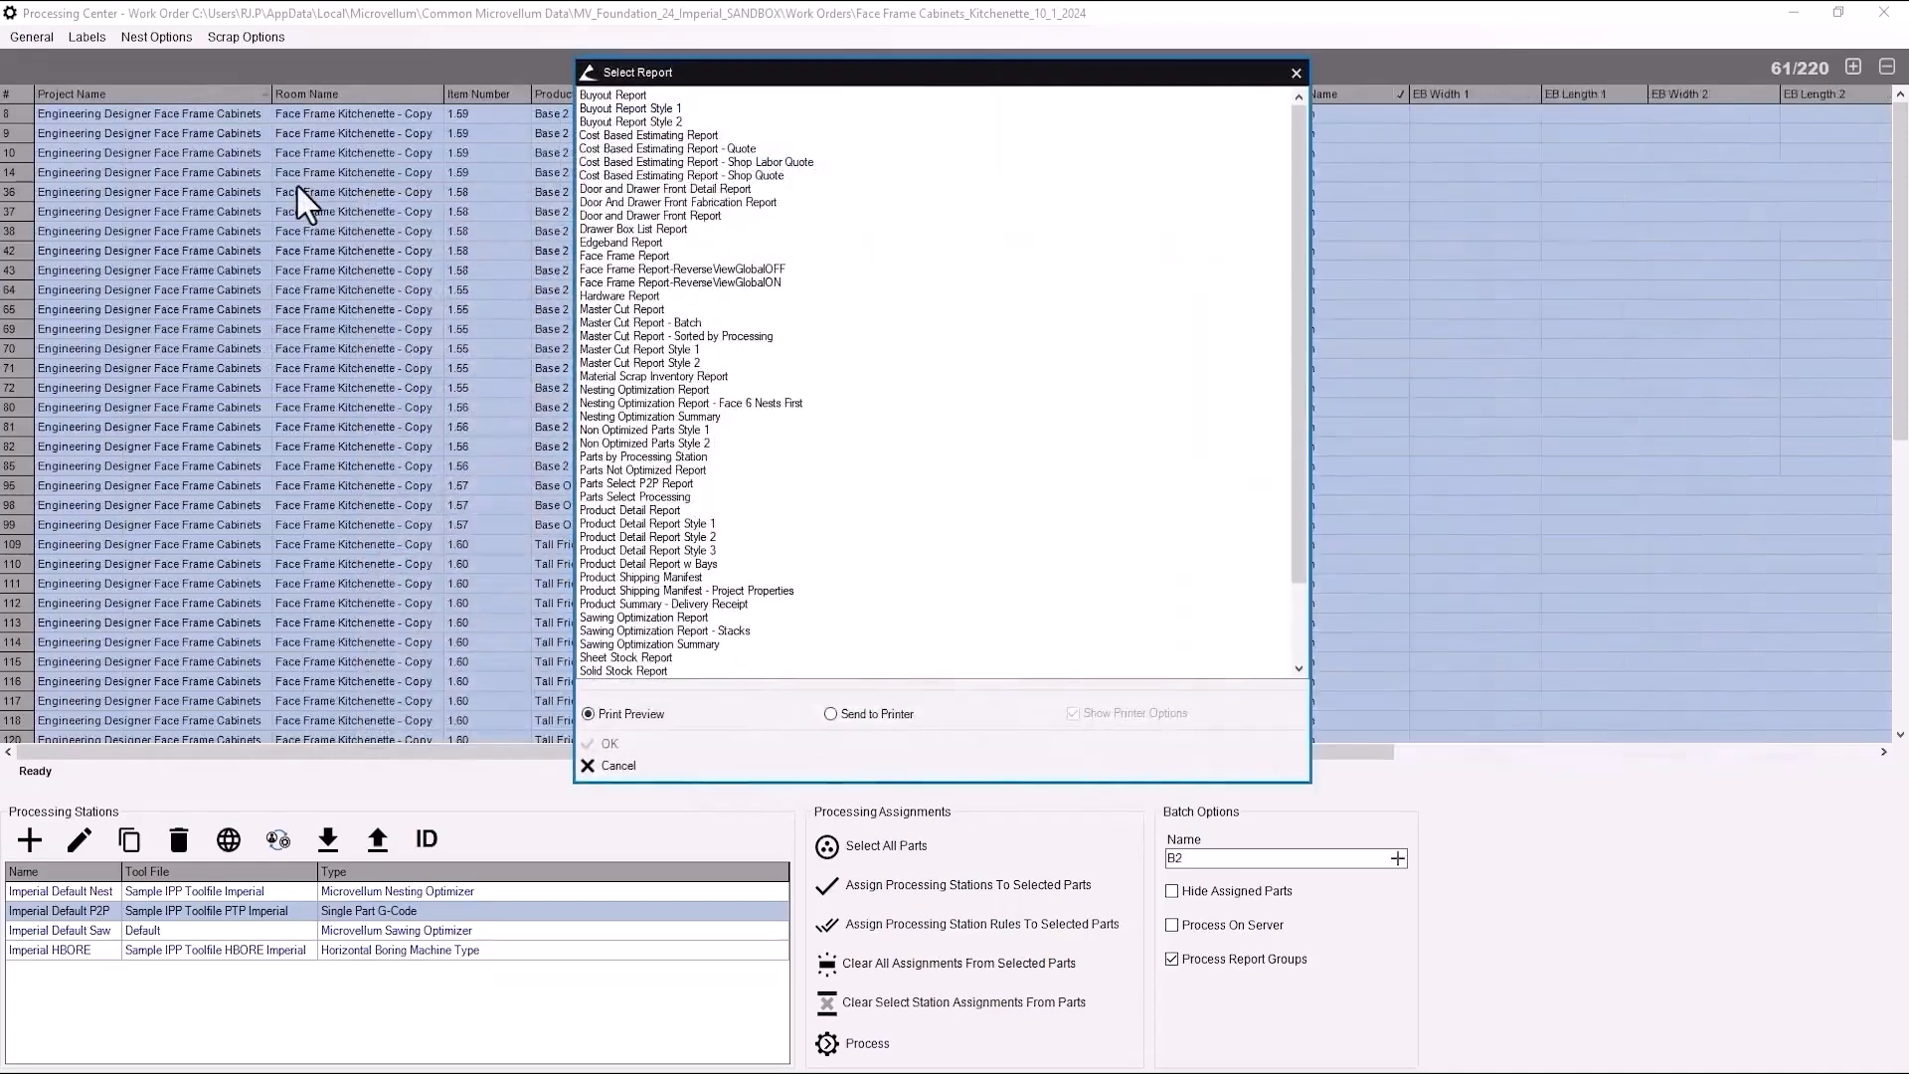
Preview the Parts by Processing Station report for the processed beech parts.
double_click(595, 456)
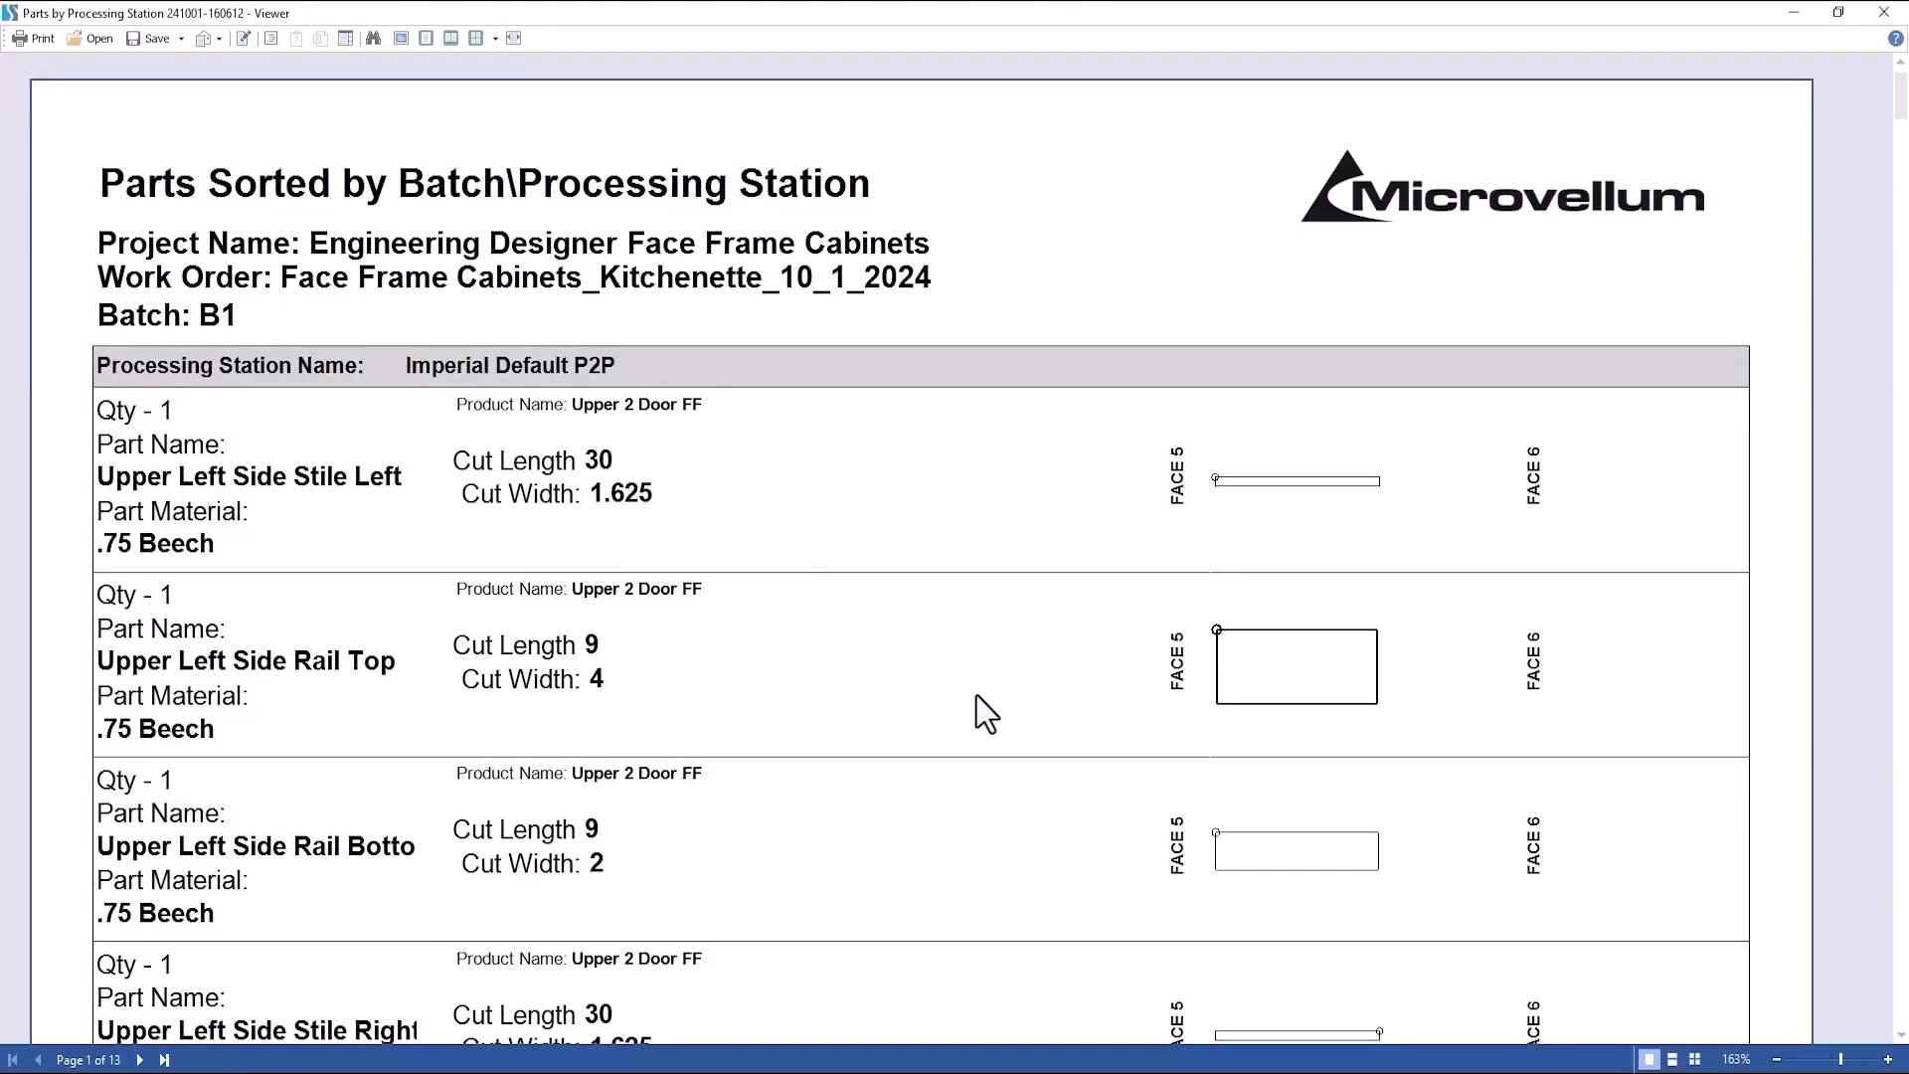
Read through the Parts by Processing Station report, and preview and review the Parts Select P2P Report for batch B1.
scroll(976, 694, down, 10)
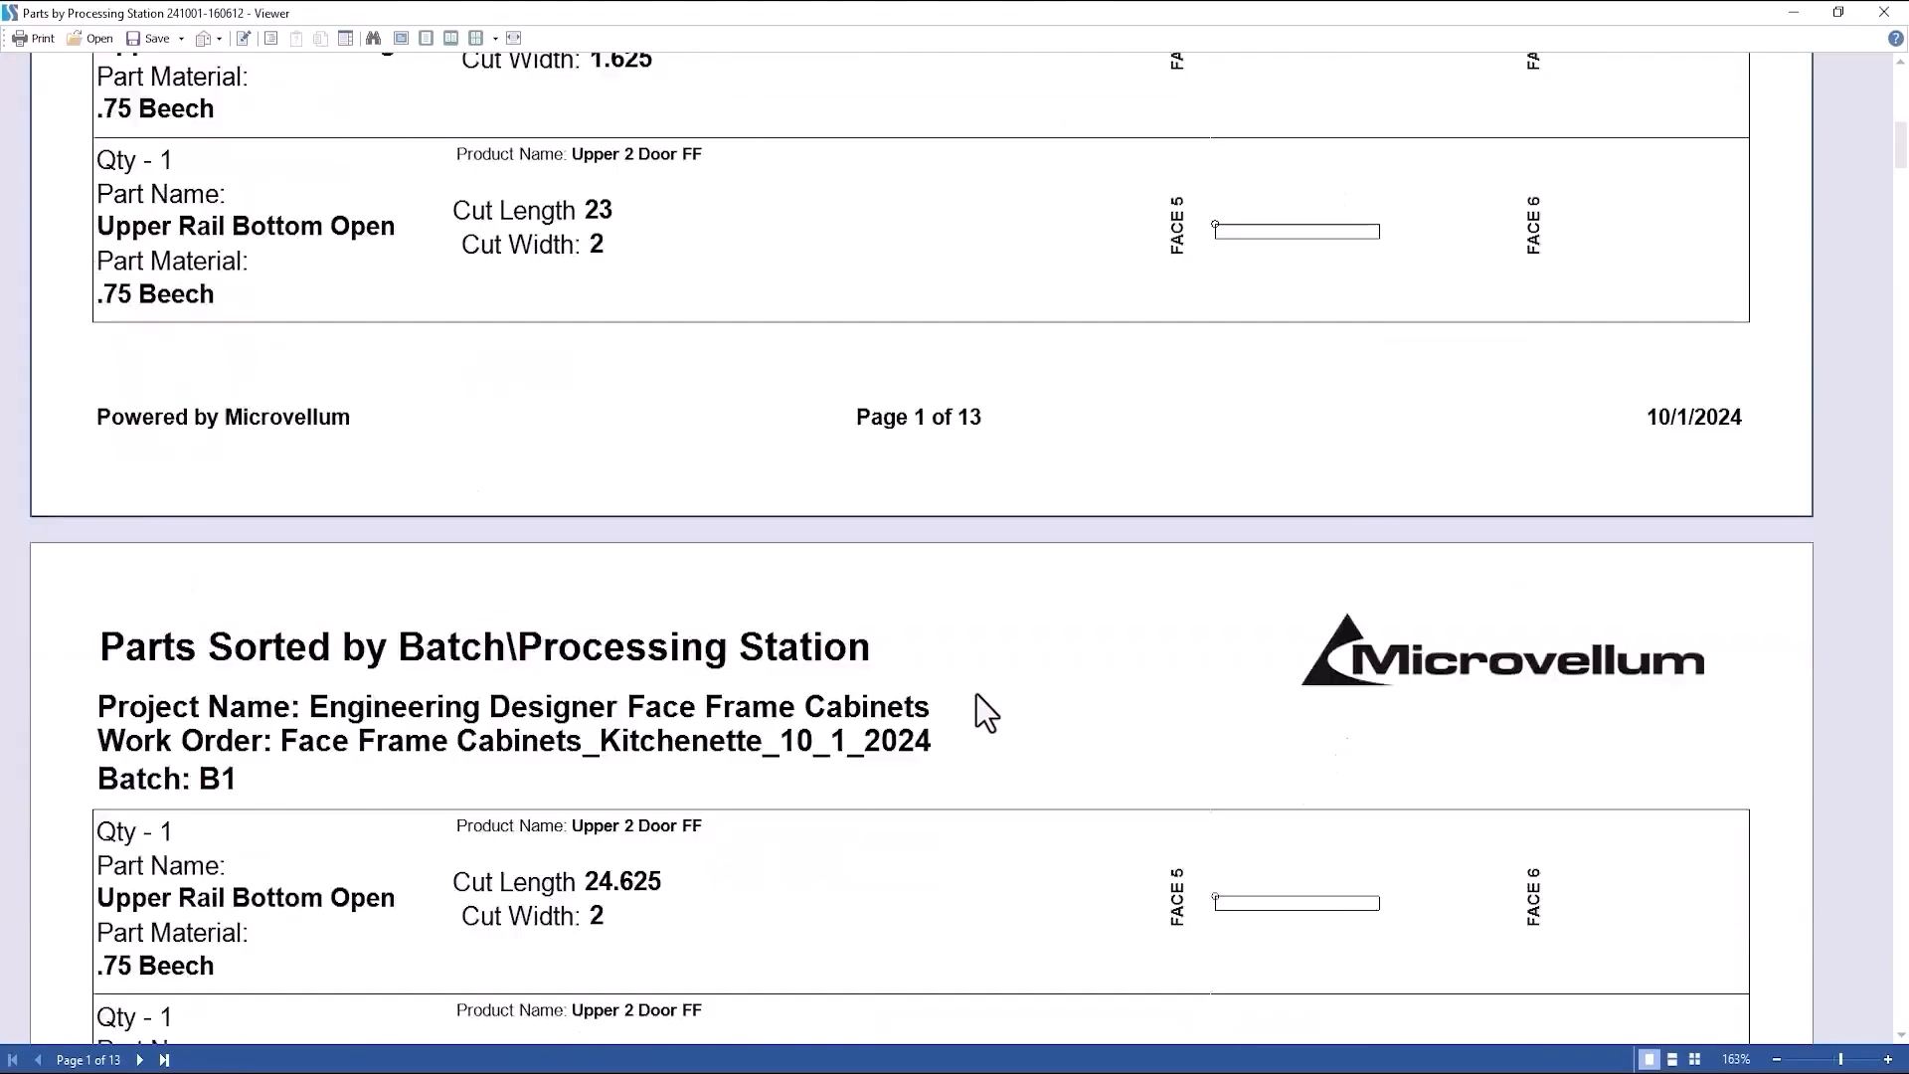
scroll(976, 694, down, 20)
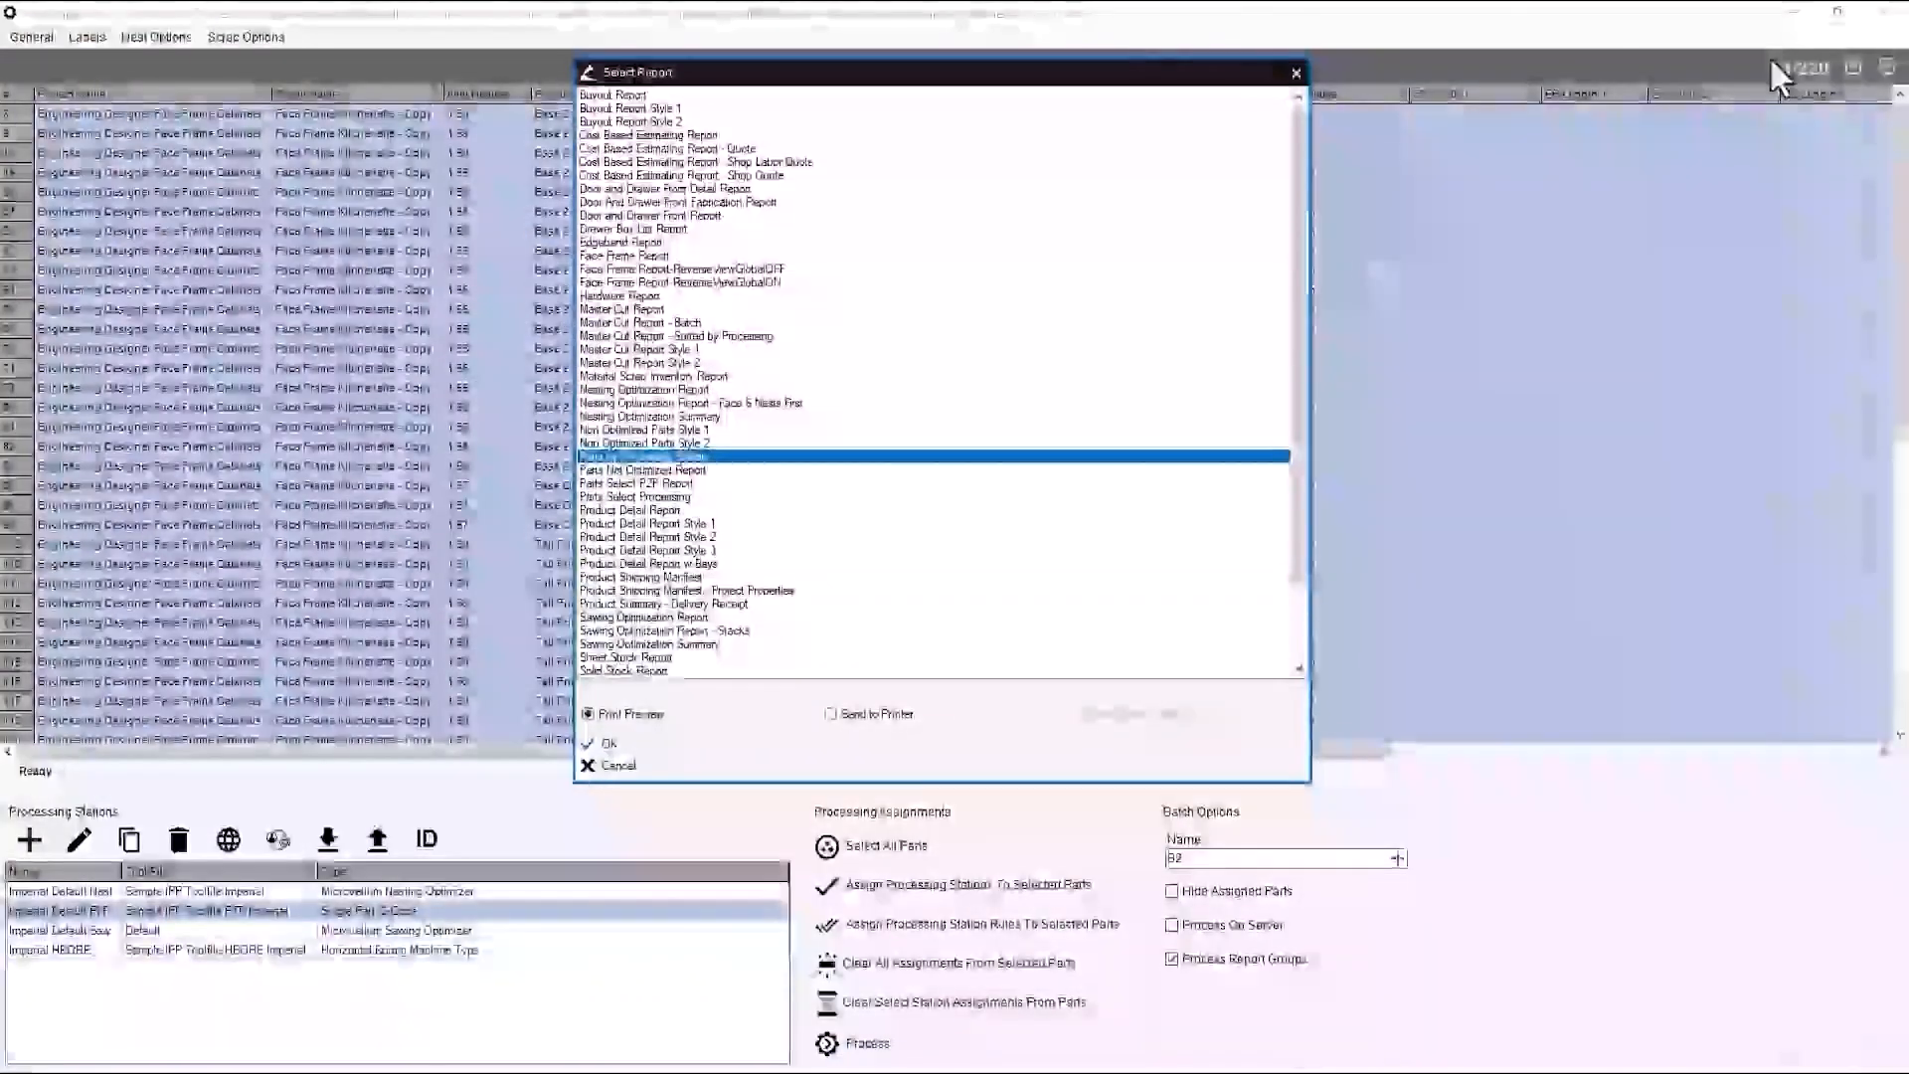
double_click(670, 481)
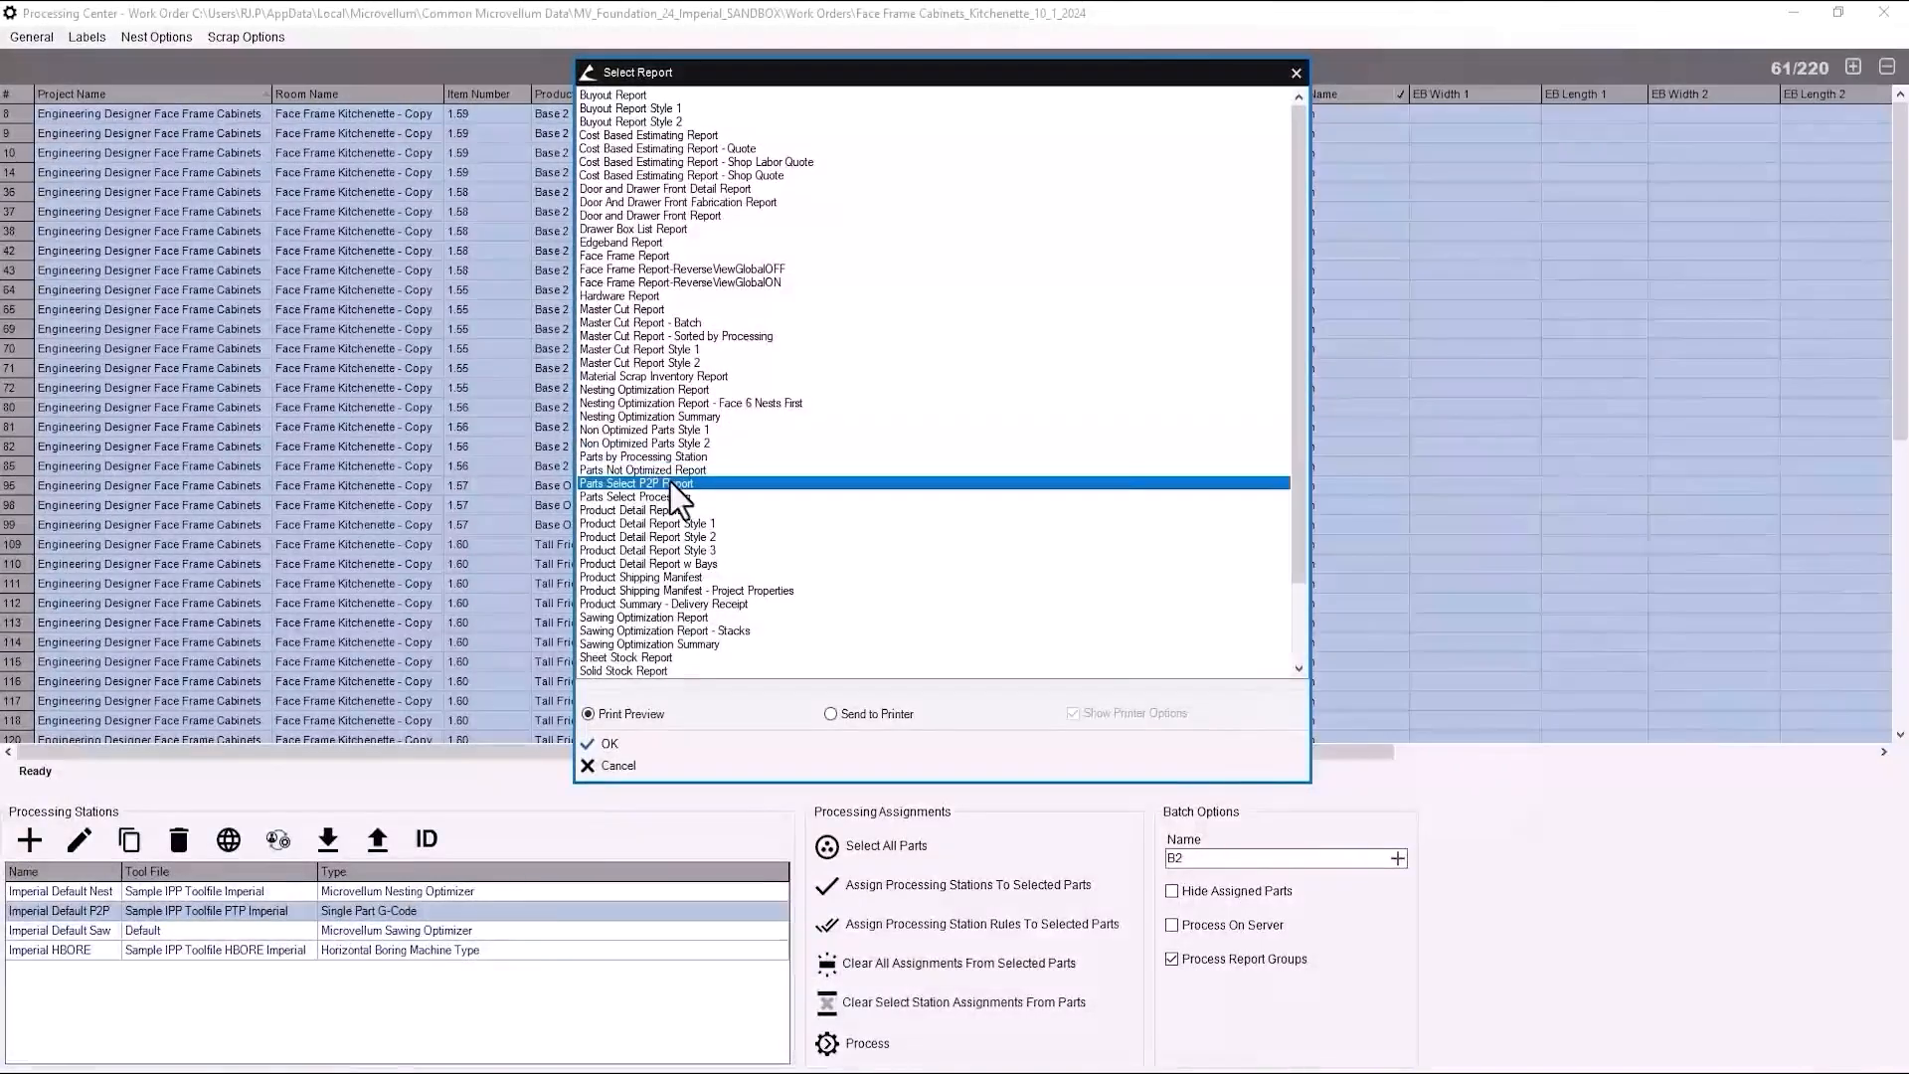
click(859, 495)
click(941, 637)
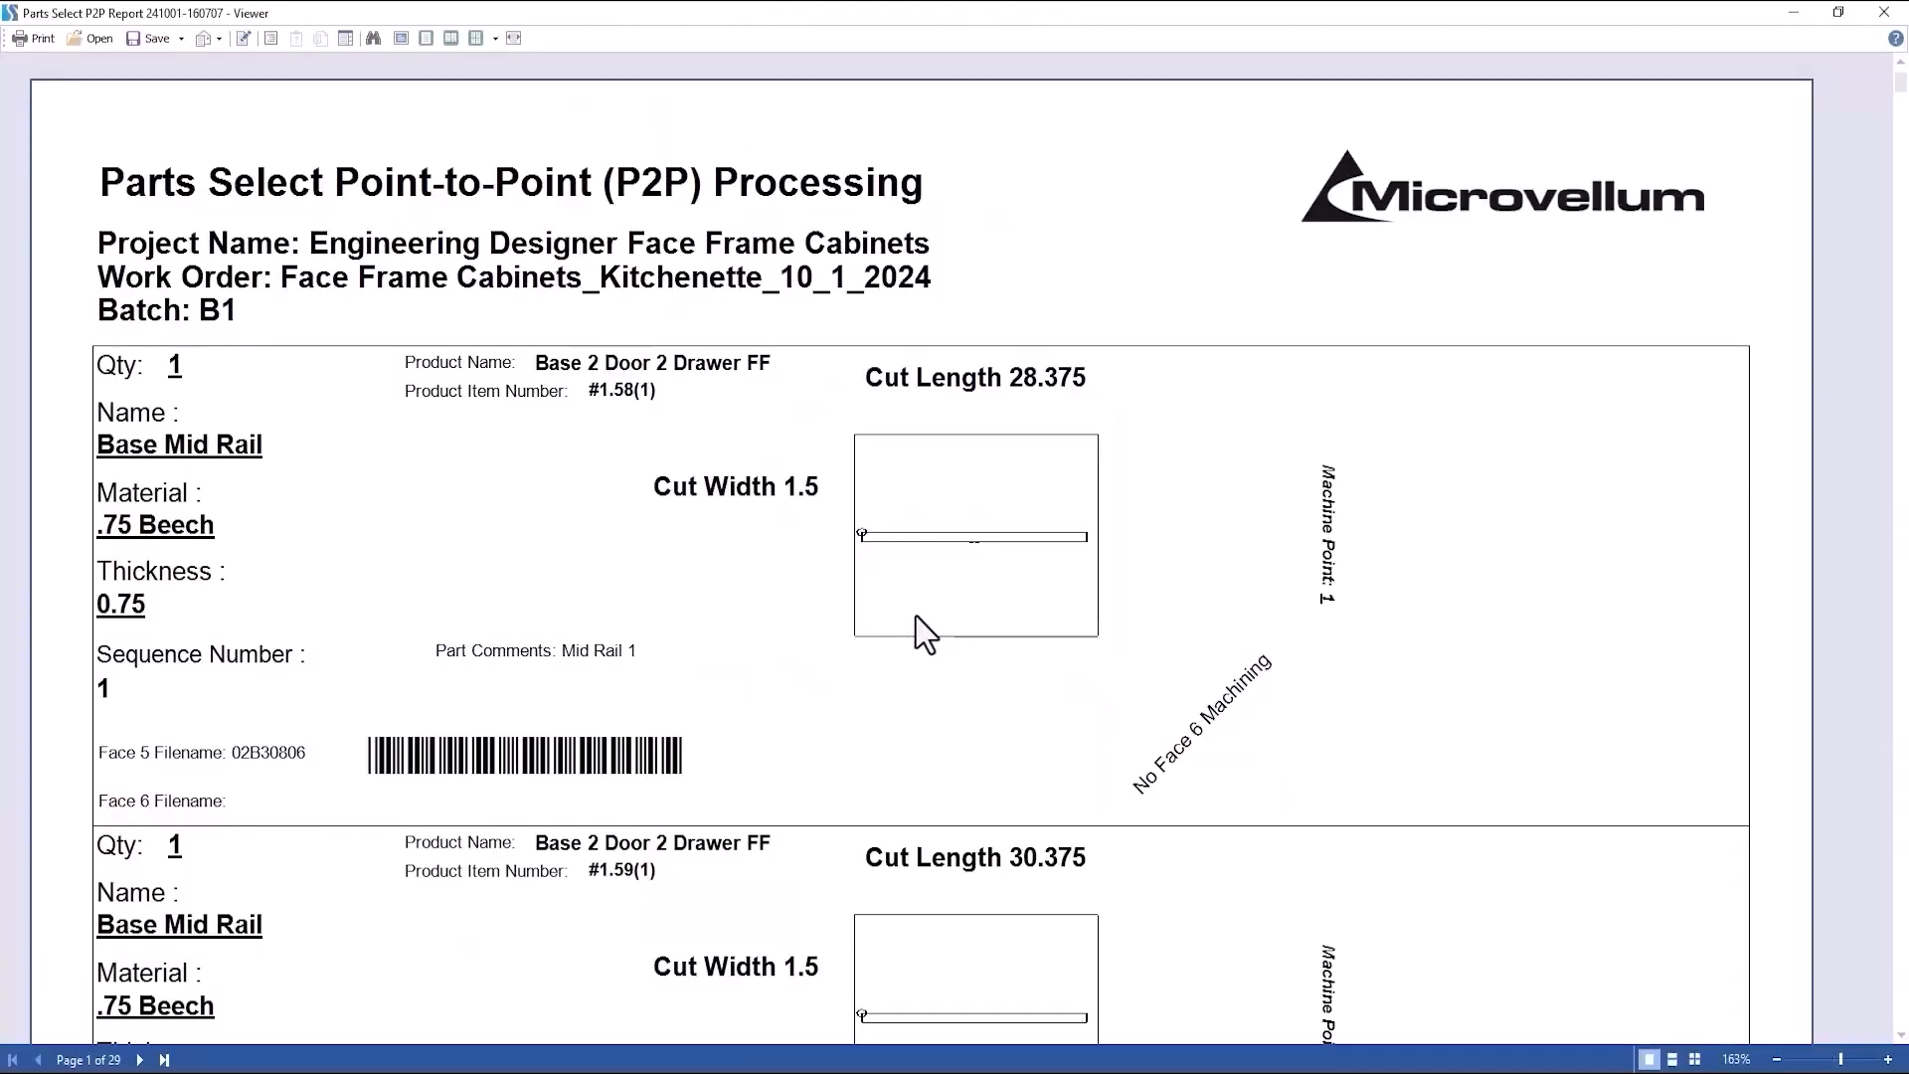
scroll(838, 641, down, 6)
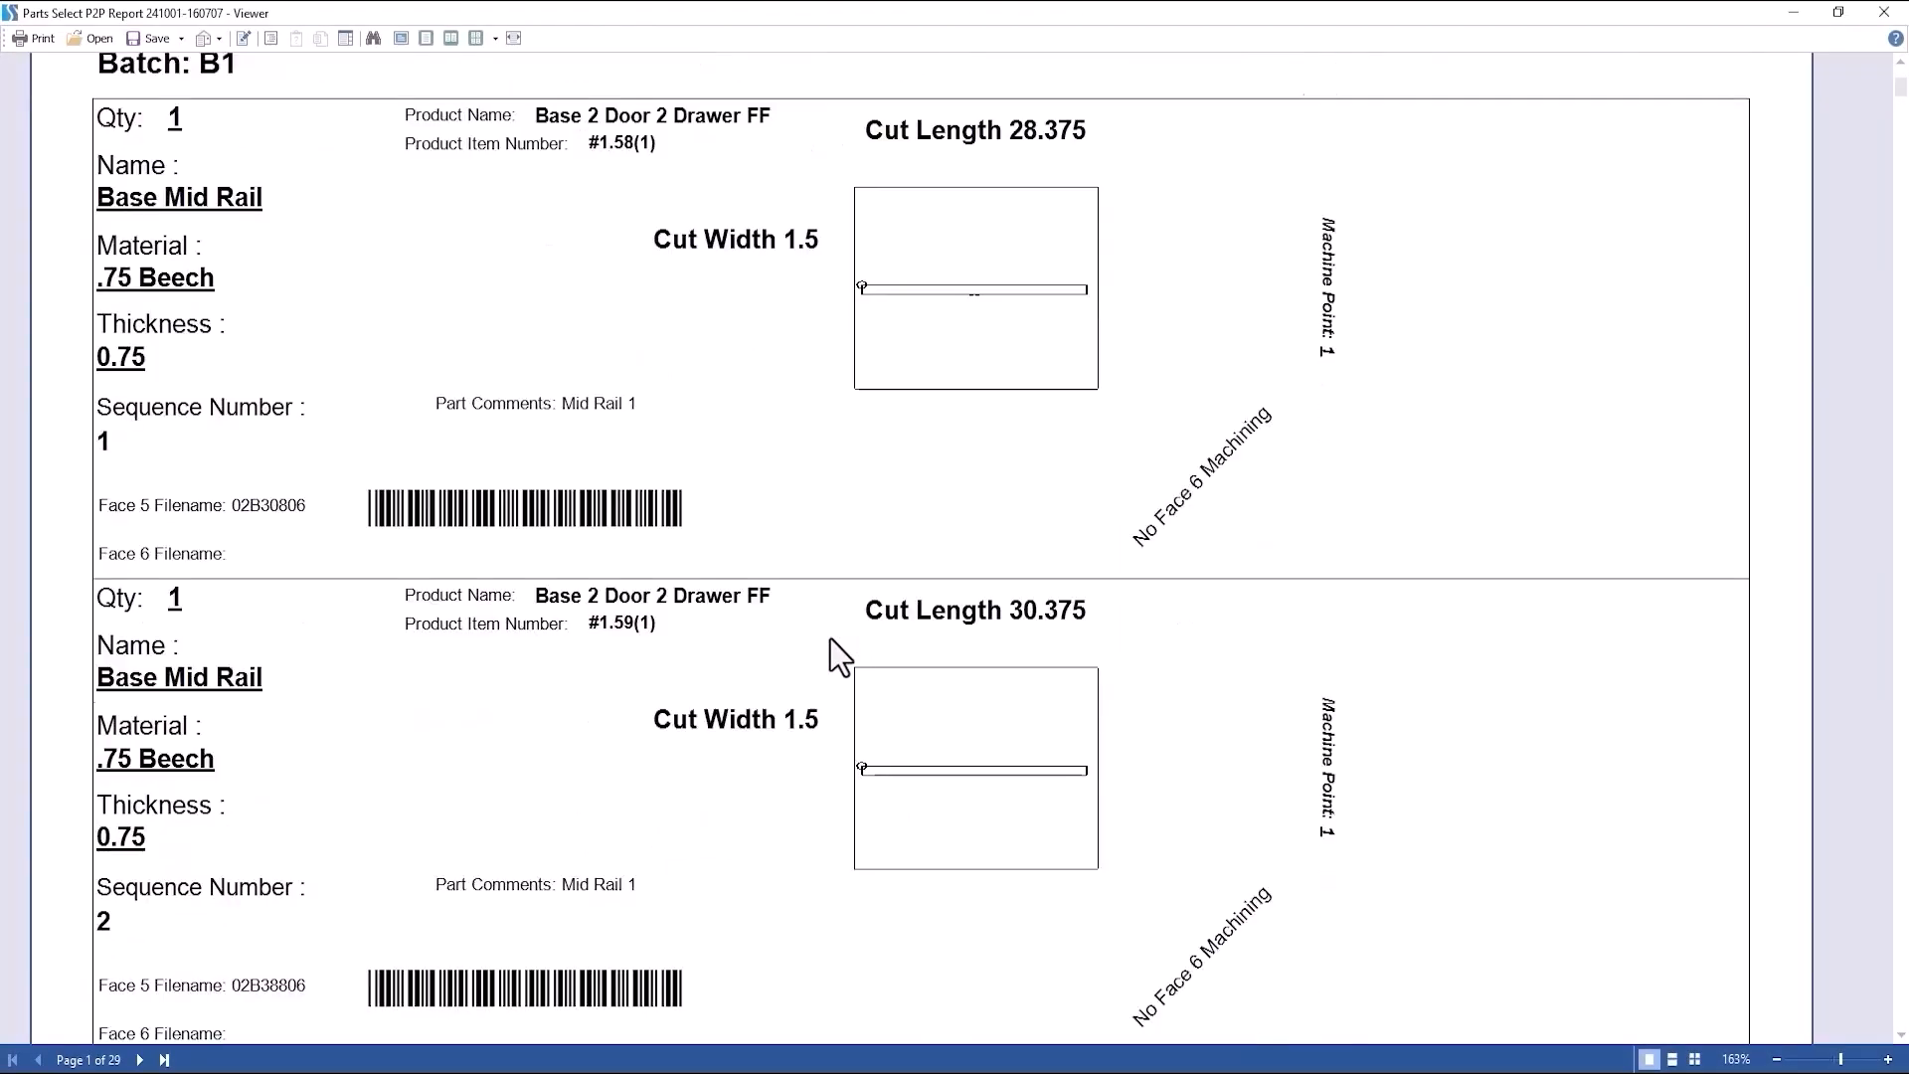
scroll(828, 636, down, 6)
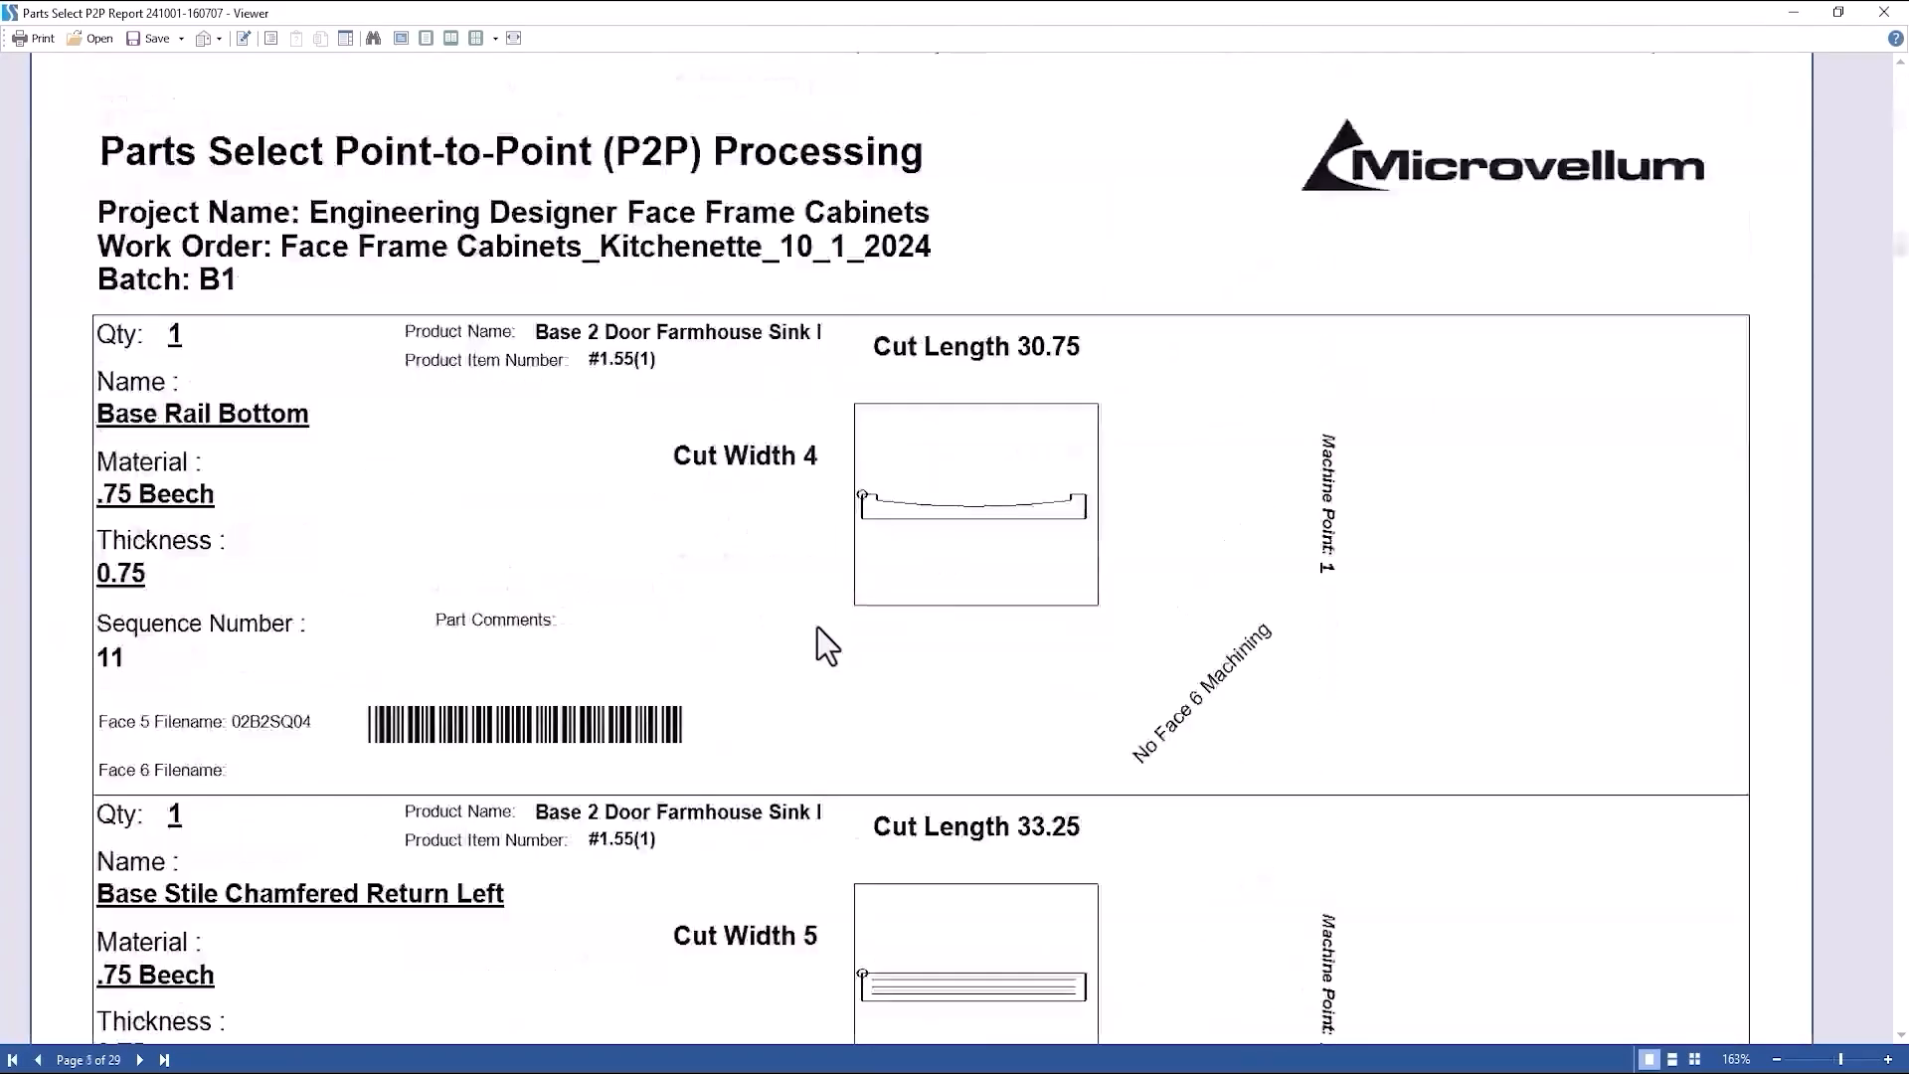
scroll(818, 628, down, 1)
scroll(818, 629, down, 8)
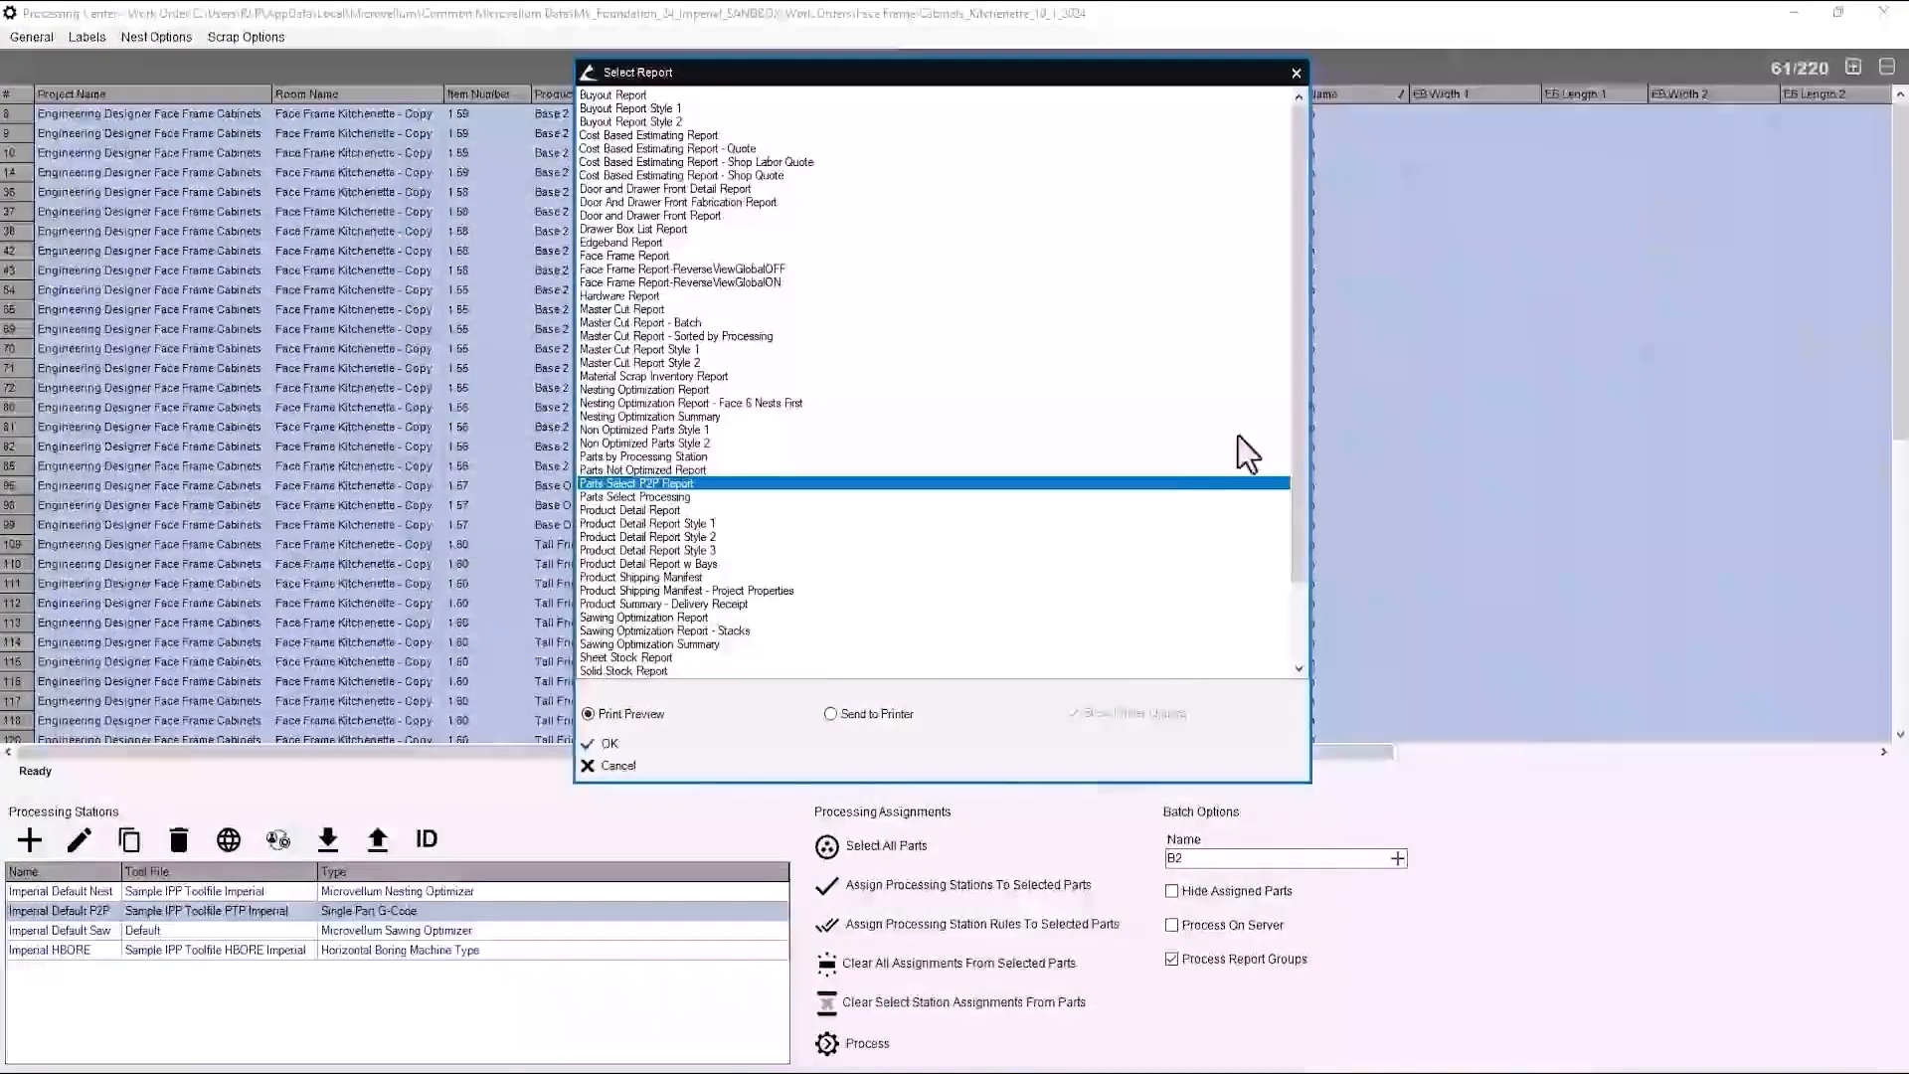
click(624, 766)
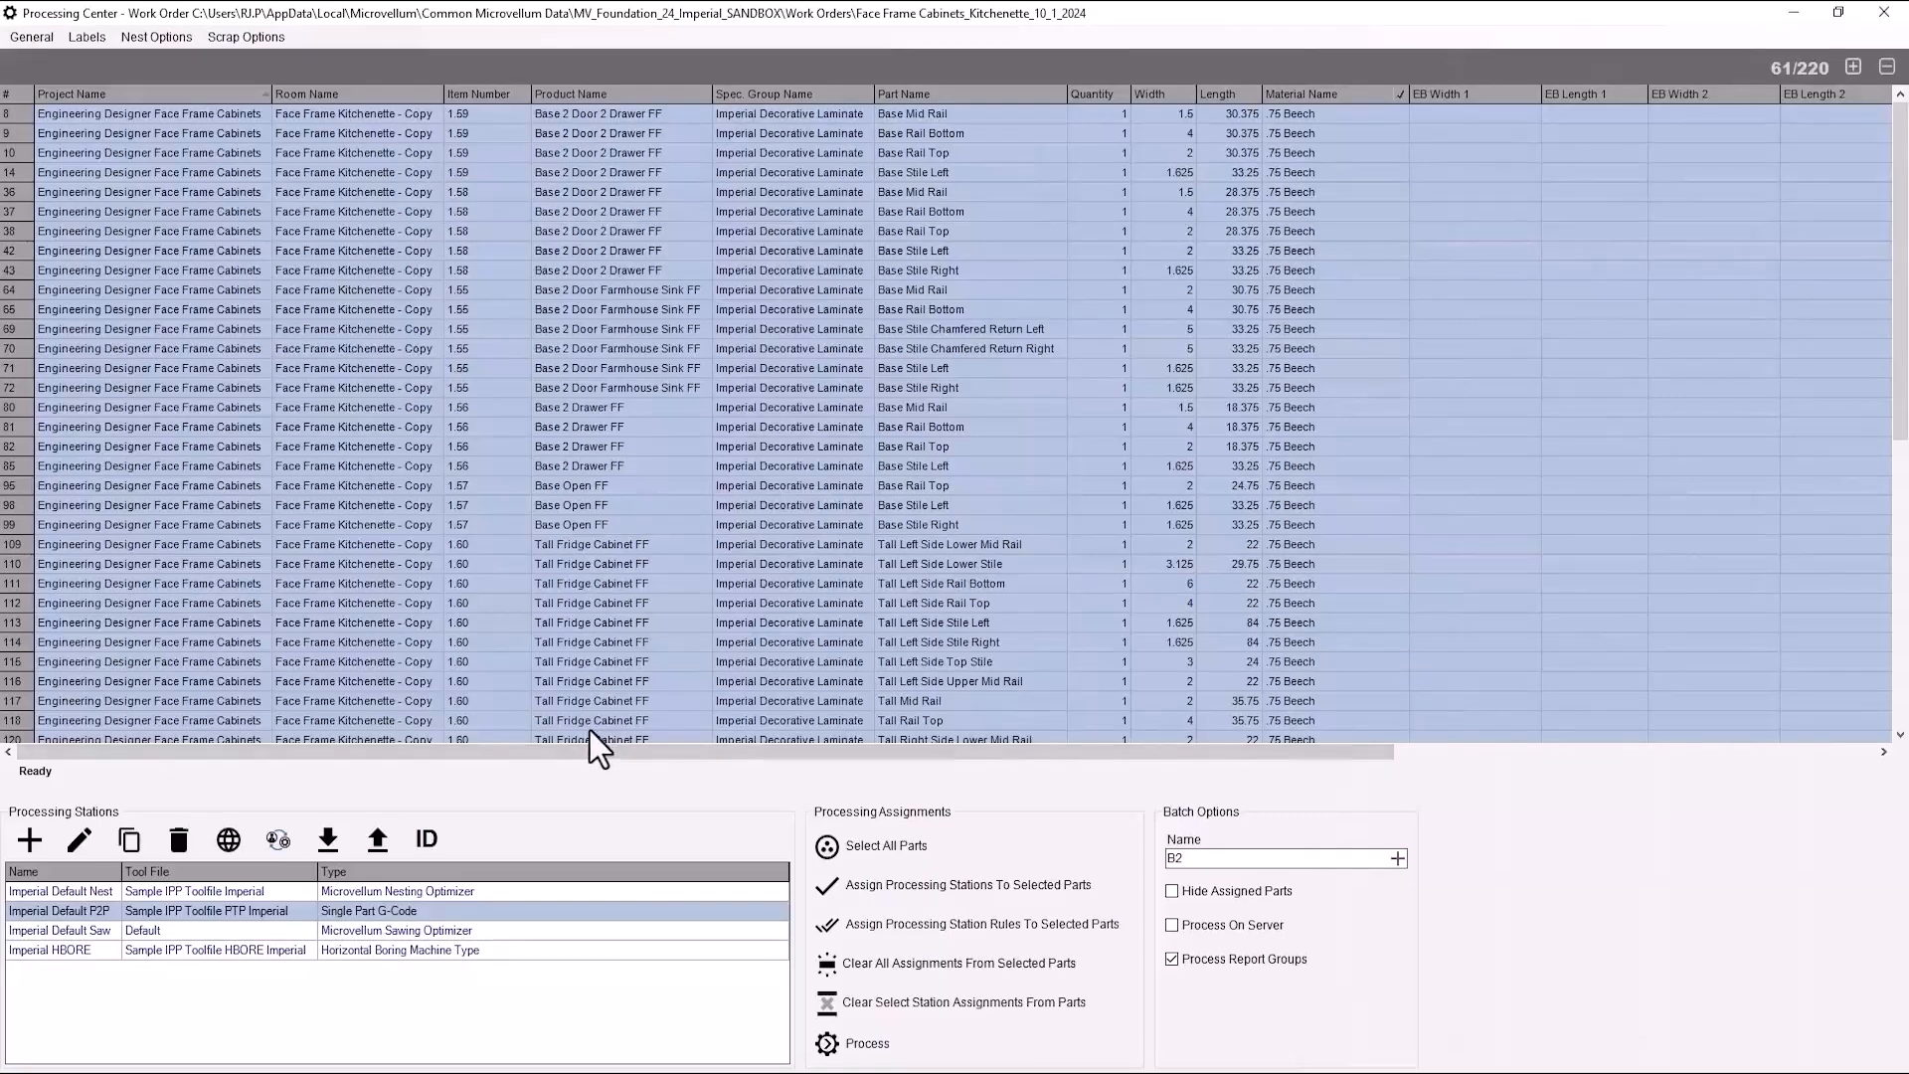
Remove the material filter and clear all station assignments from the .75 Beech parts assigned to Imperial Default P2P.
click(1399, 95)
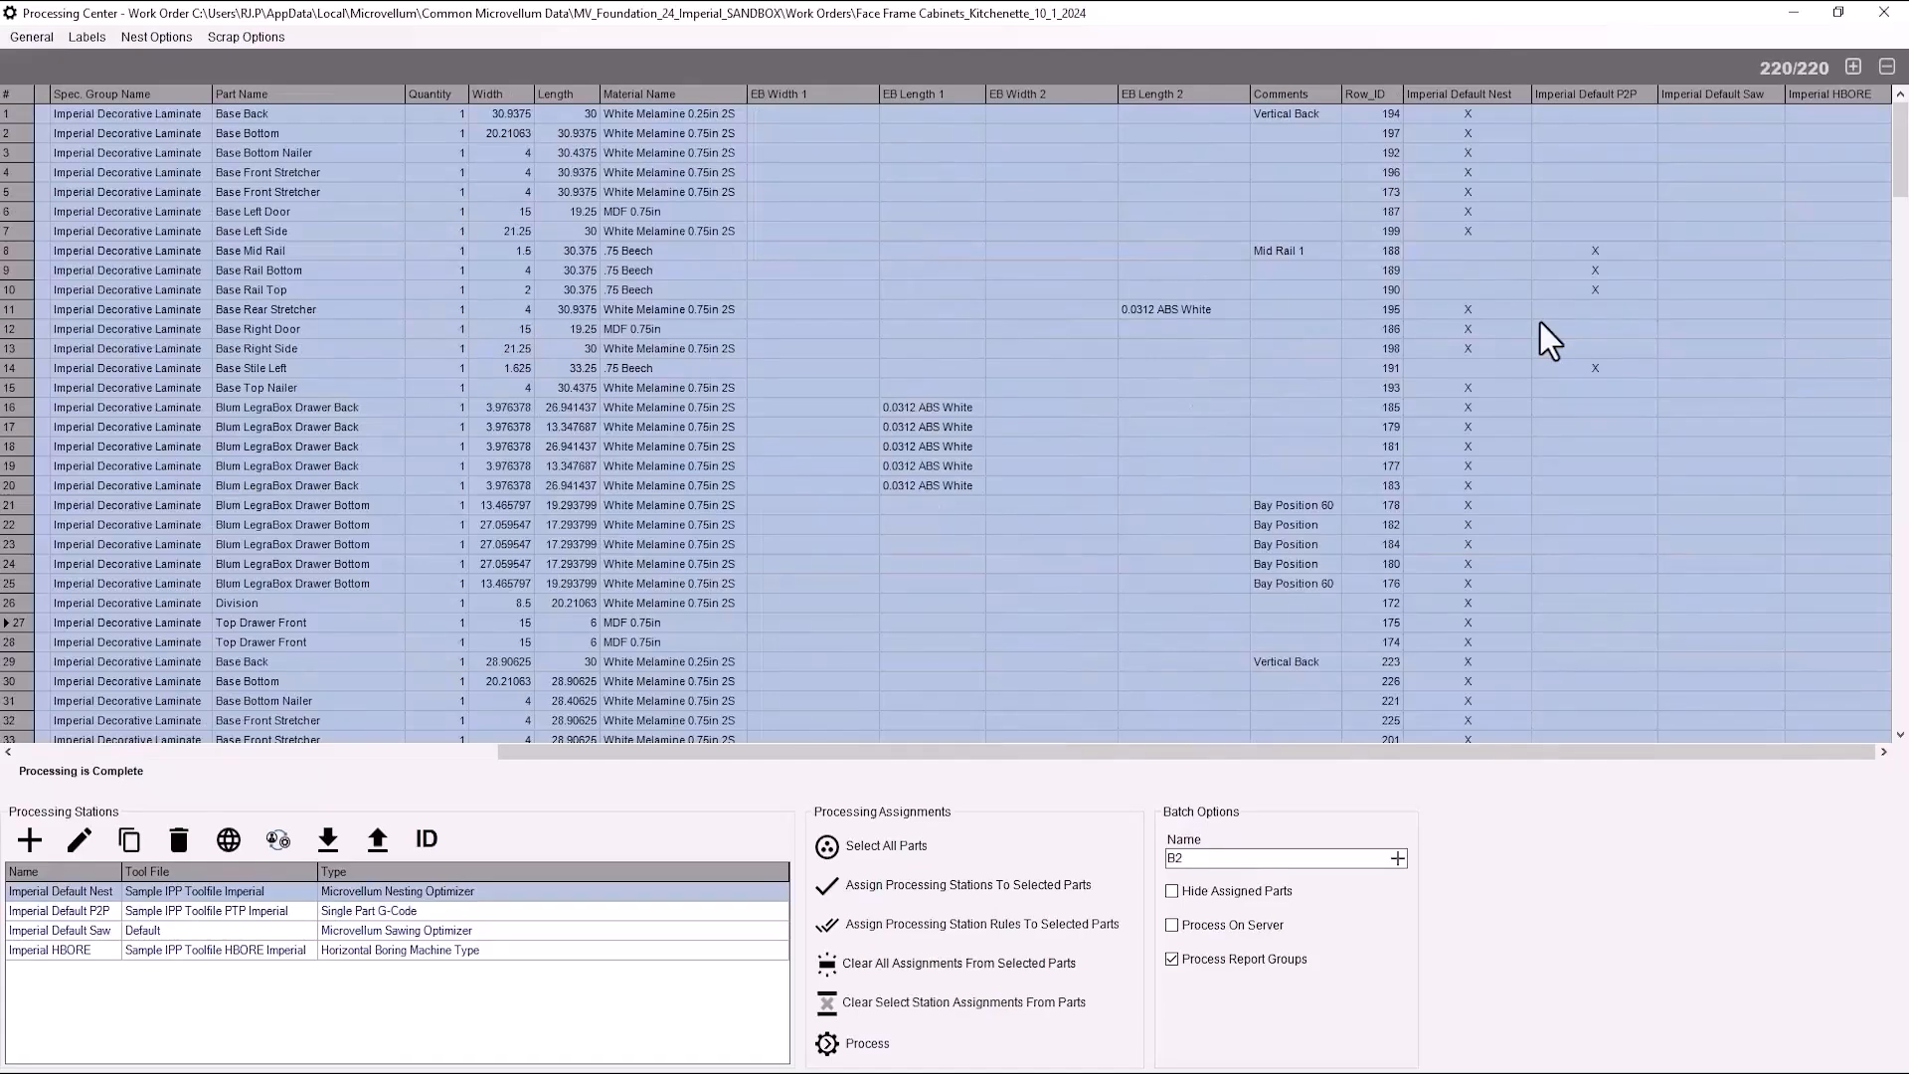
click(1577, 95)
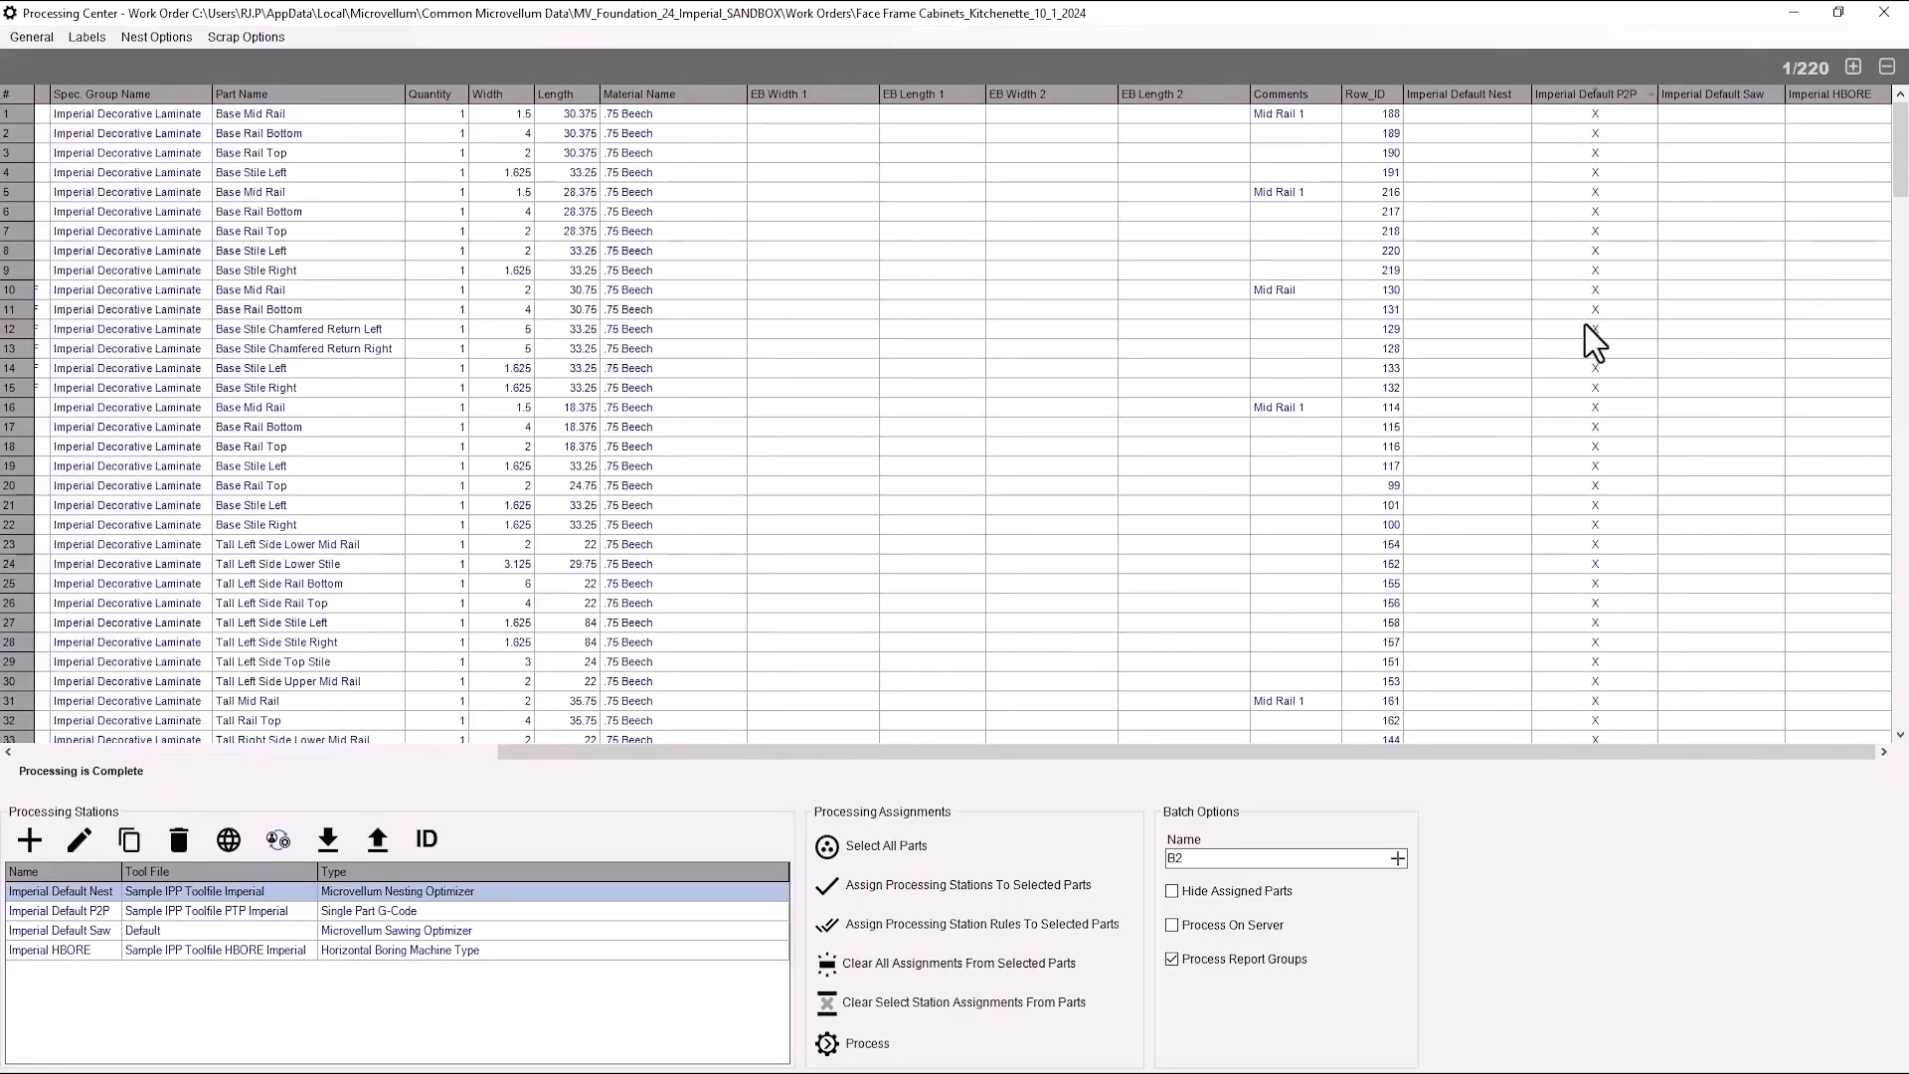
scroll(1585, 328, down, 11)
drag(1618, 641, 1581, 72)
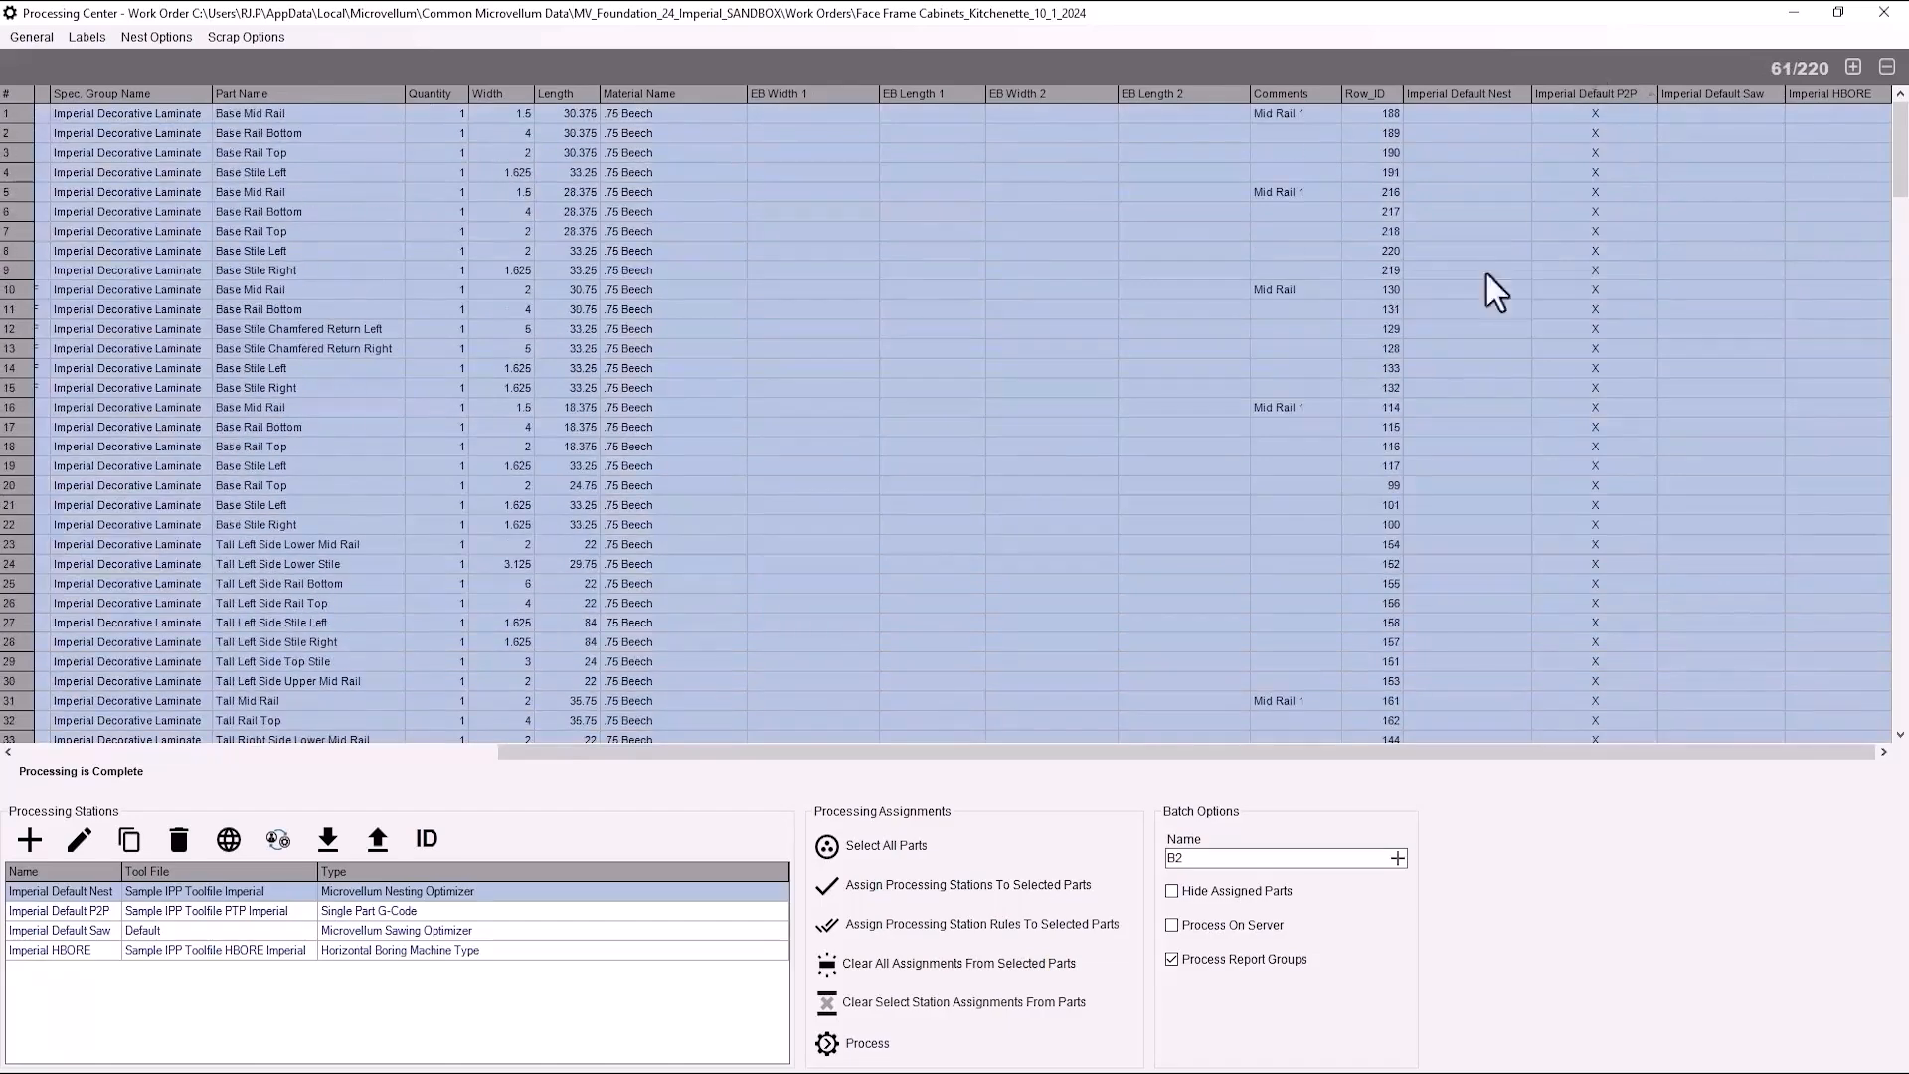
click(901, 964)
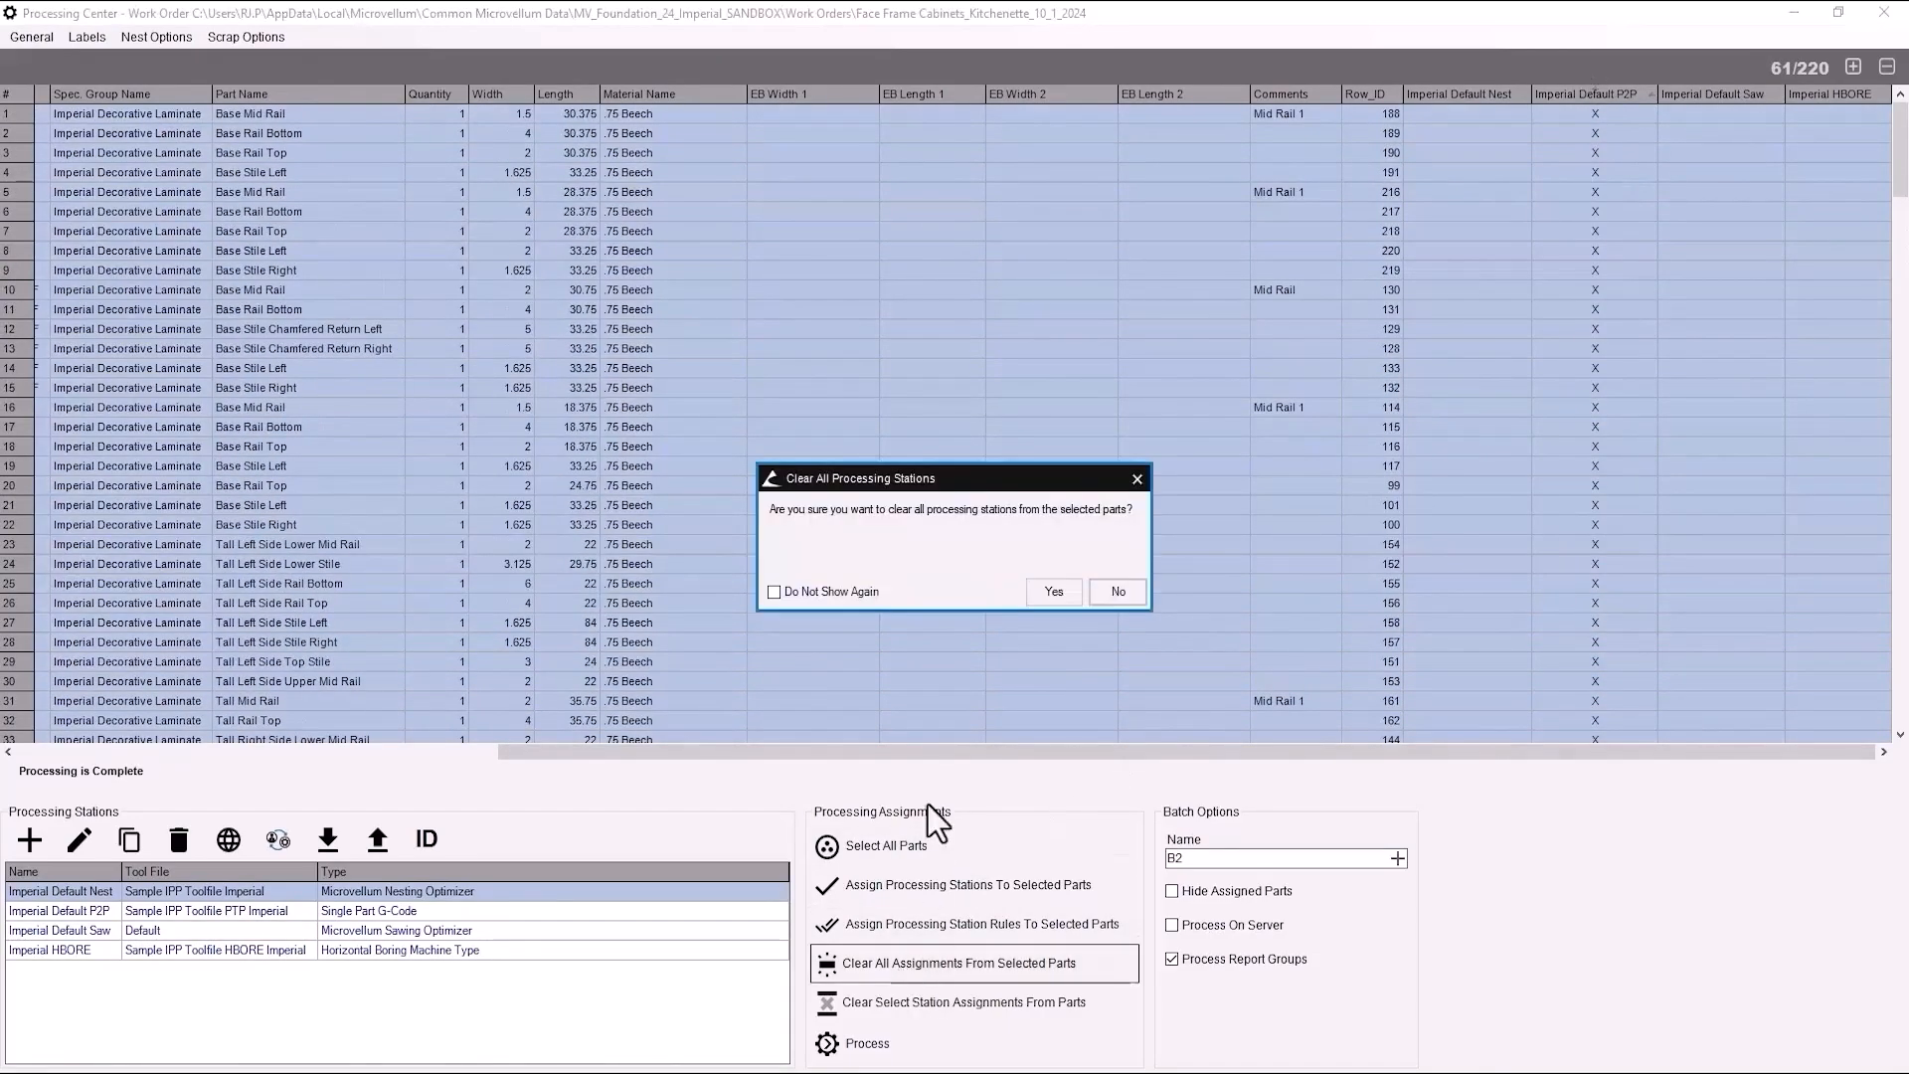
click(1052, 590)
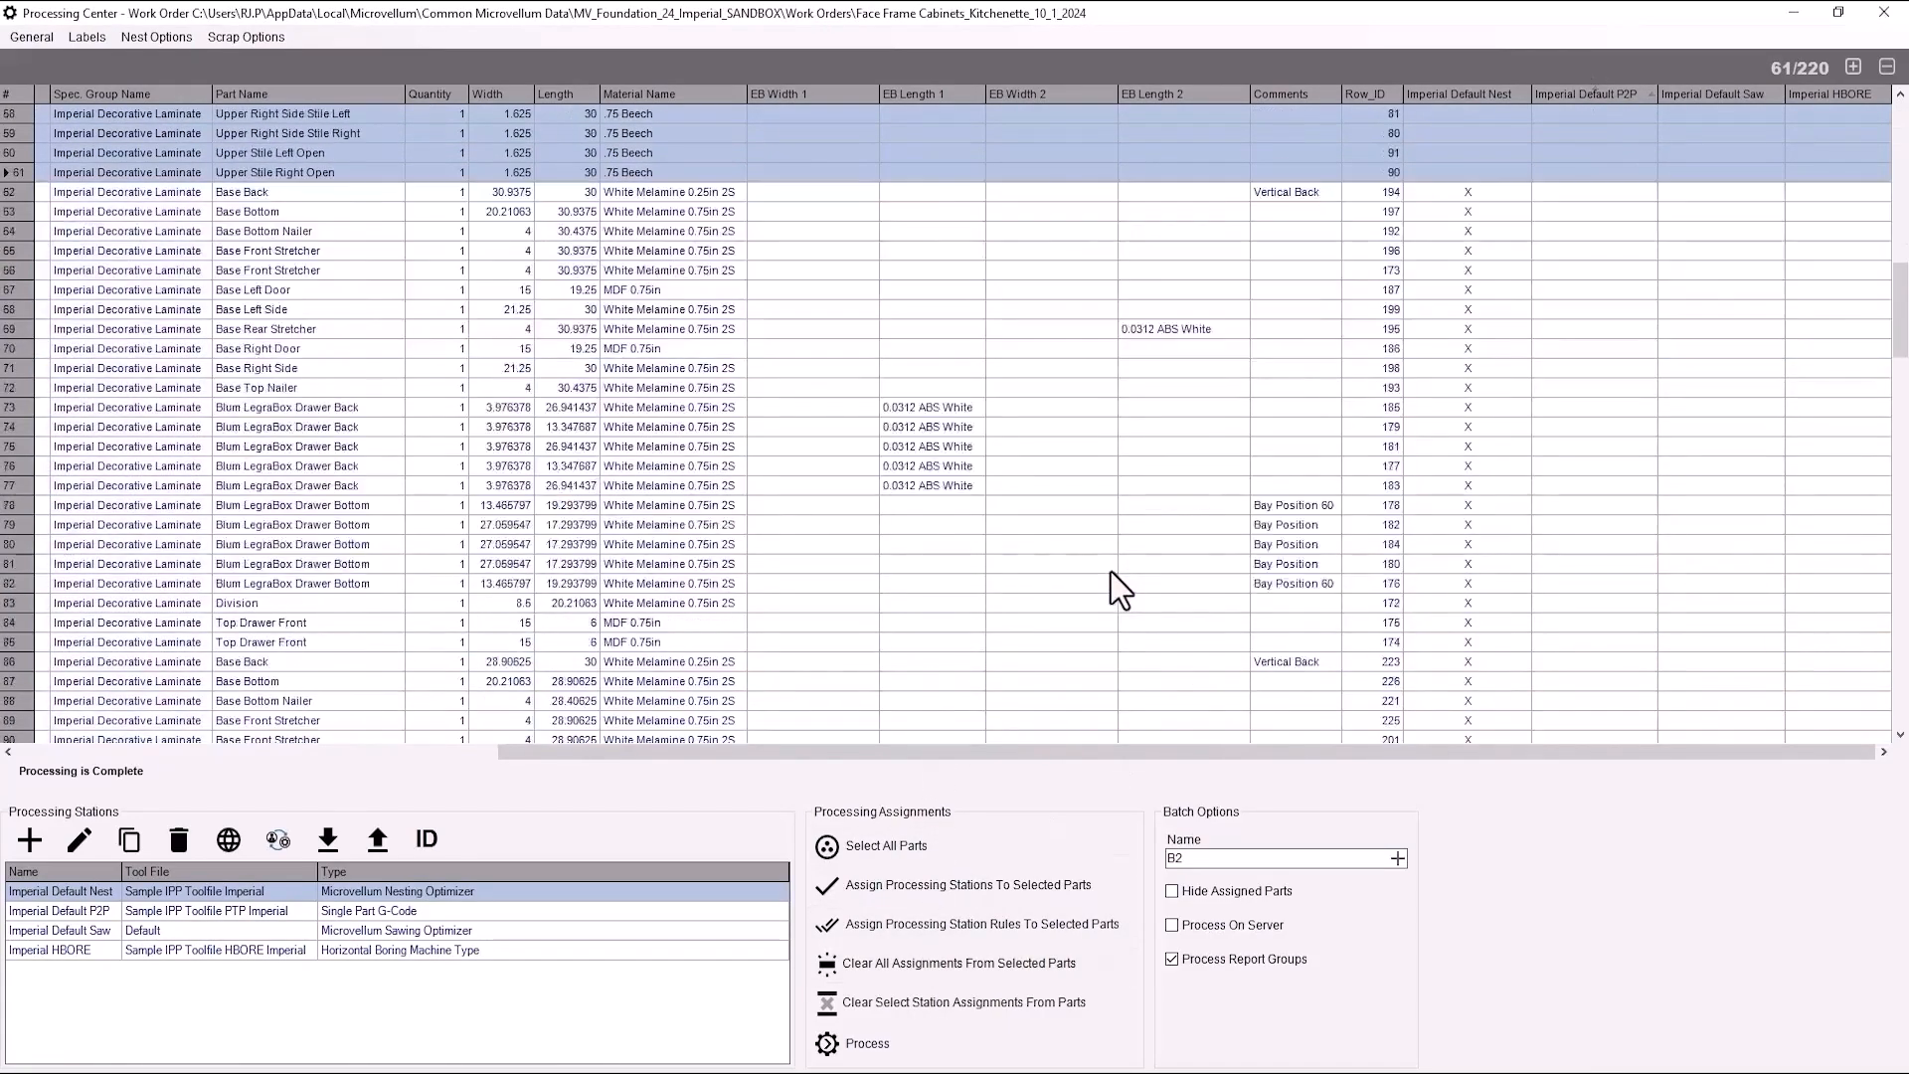
Process the remaining parts assigned to Imperial Default Nest as batch B2, without flipping any parts.
scroll(1111, 570, down, 14)
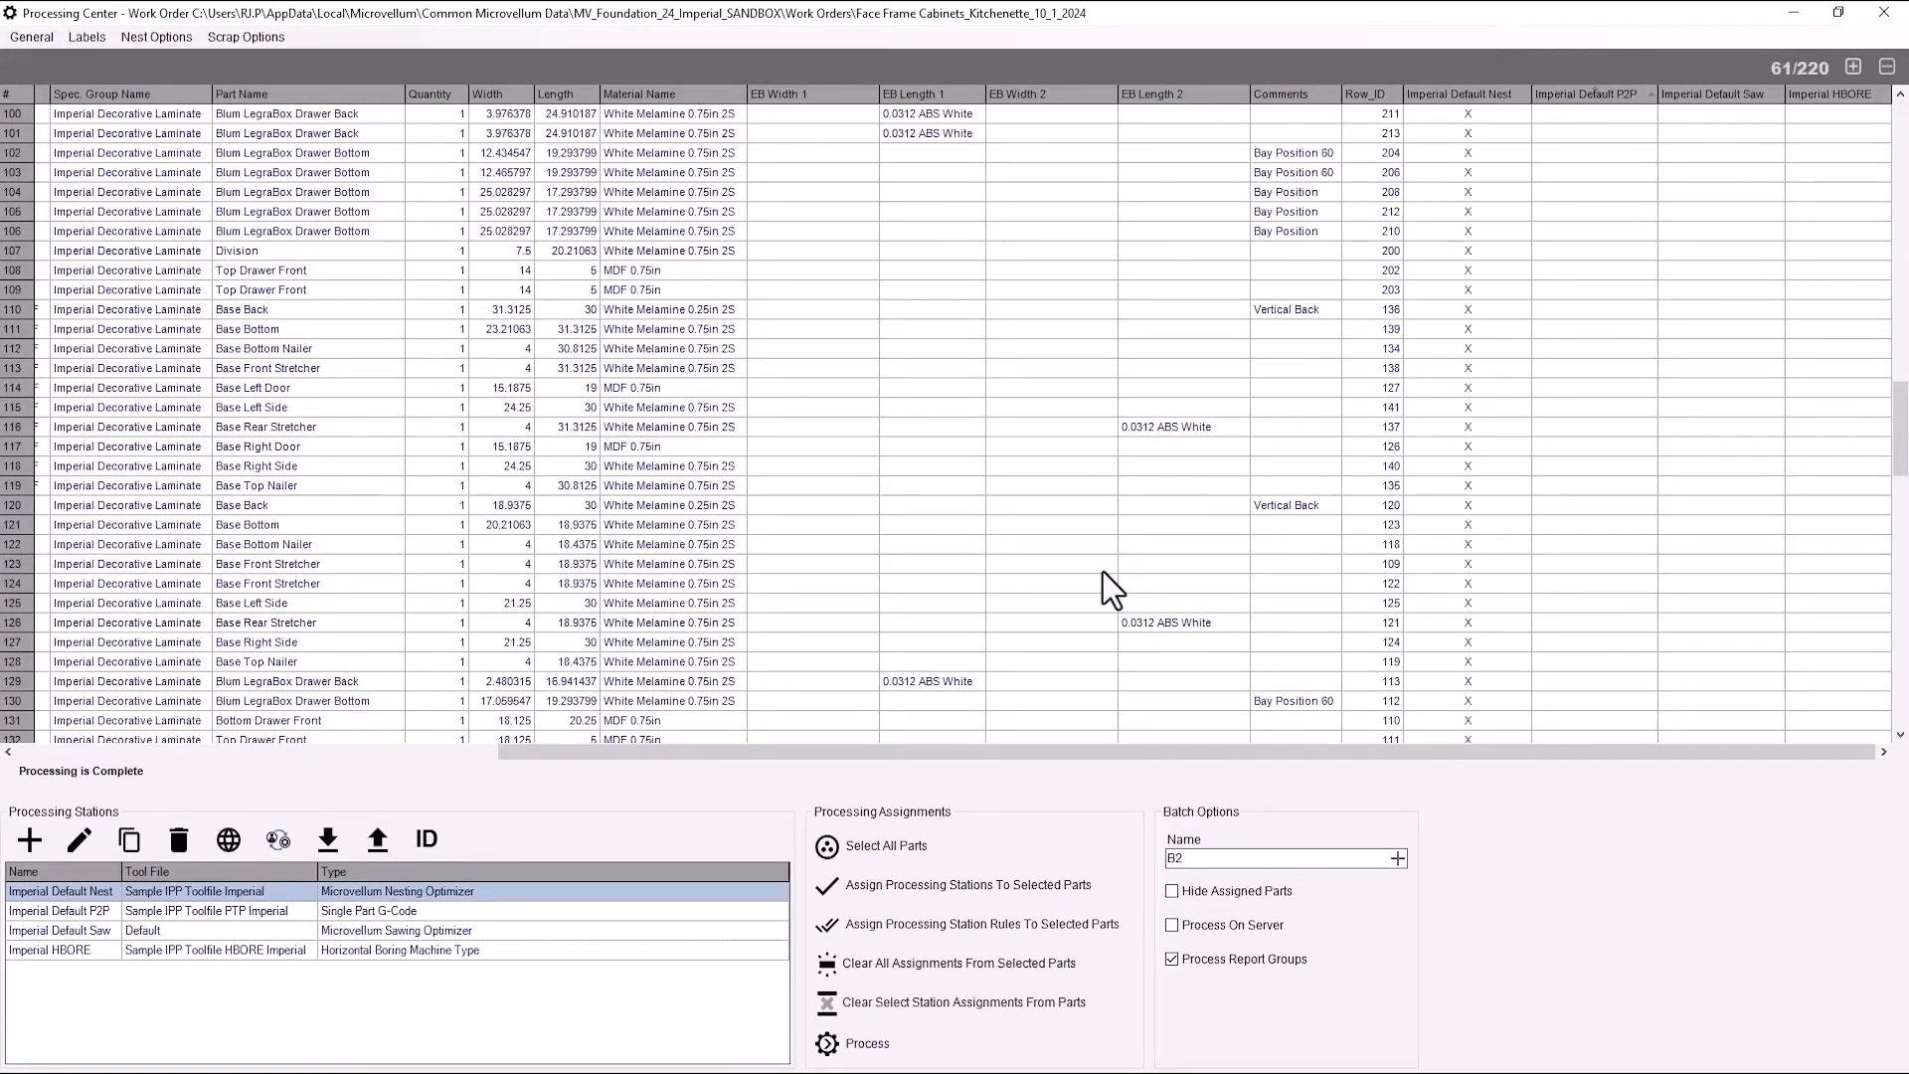
click(857, 1043)
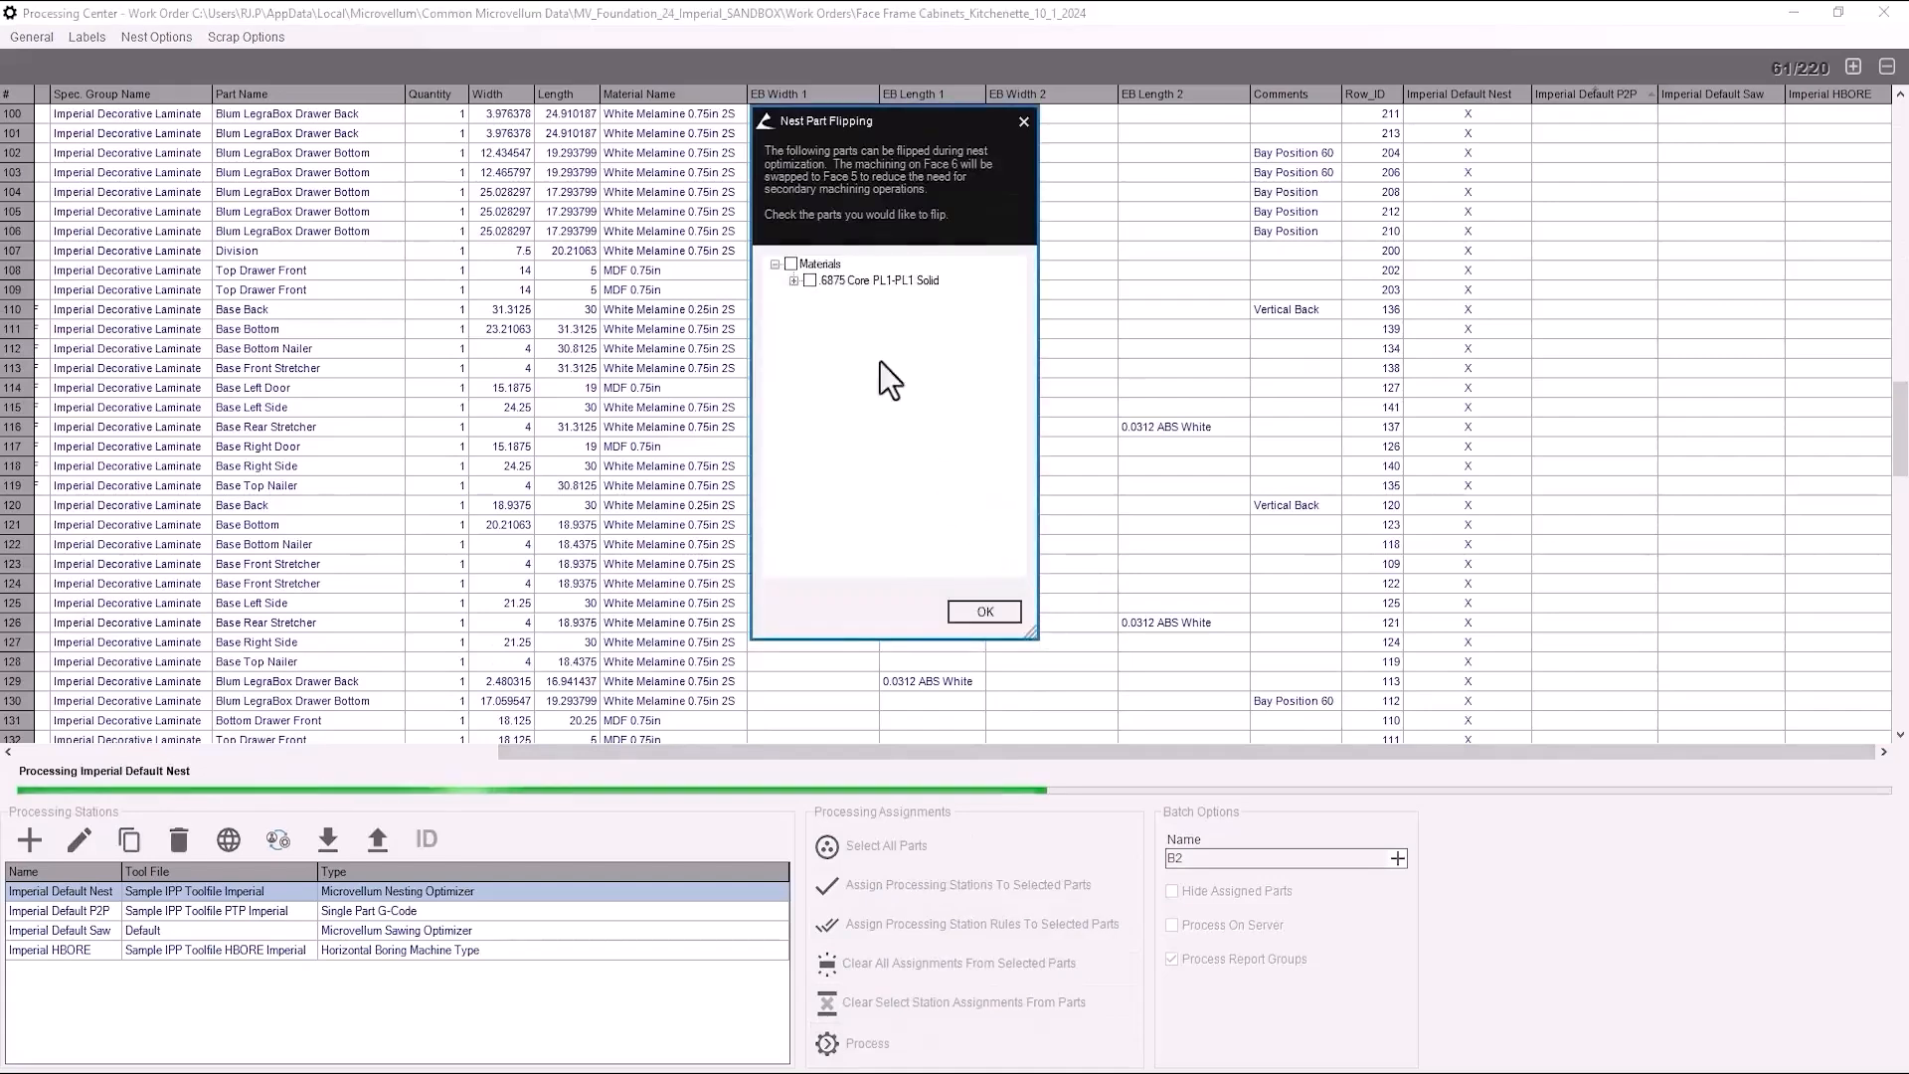
click(976, 607)
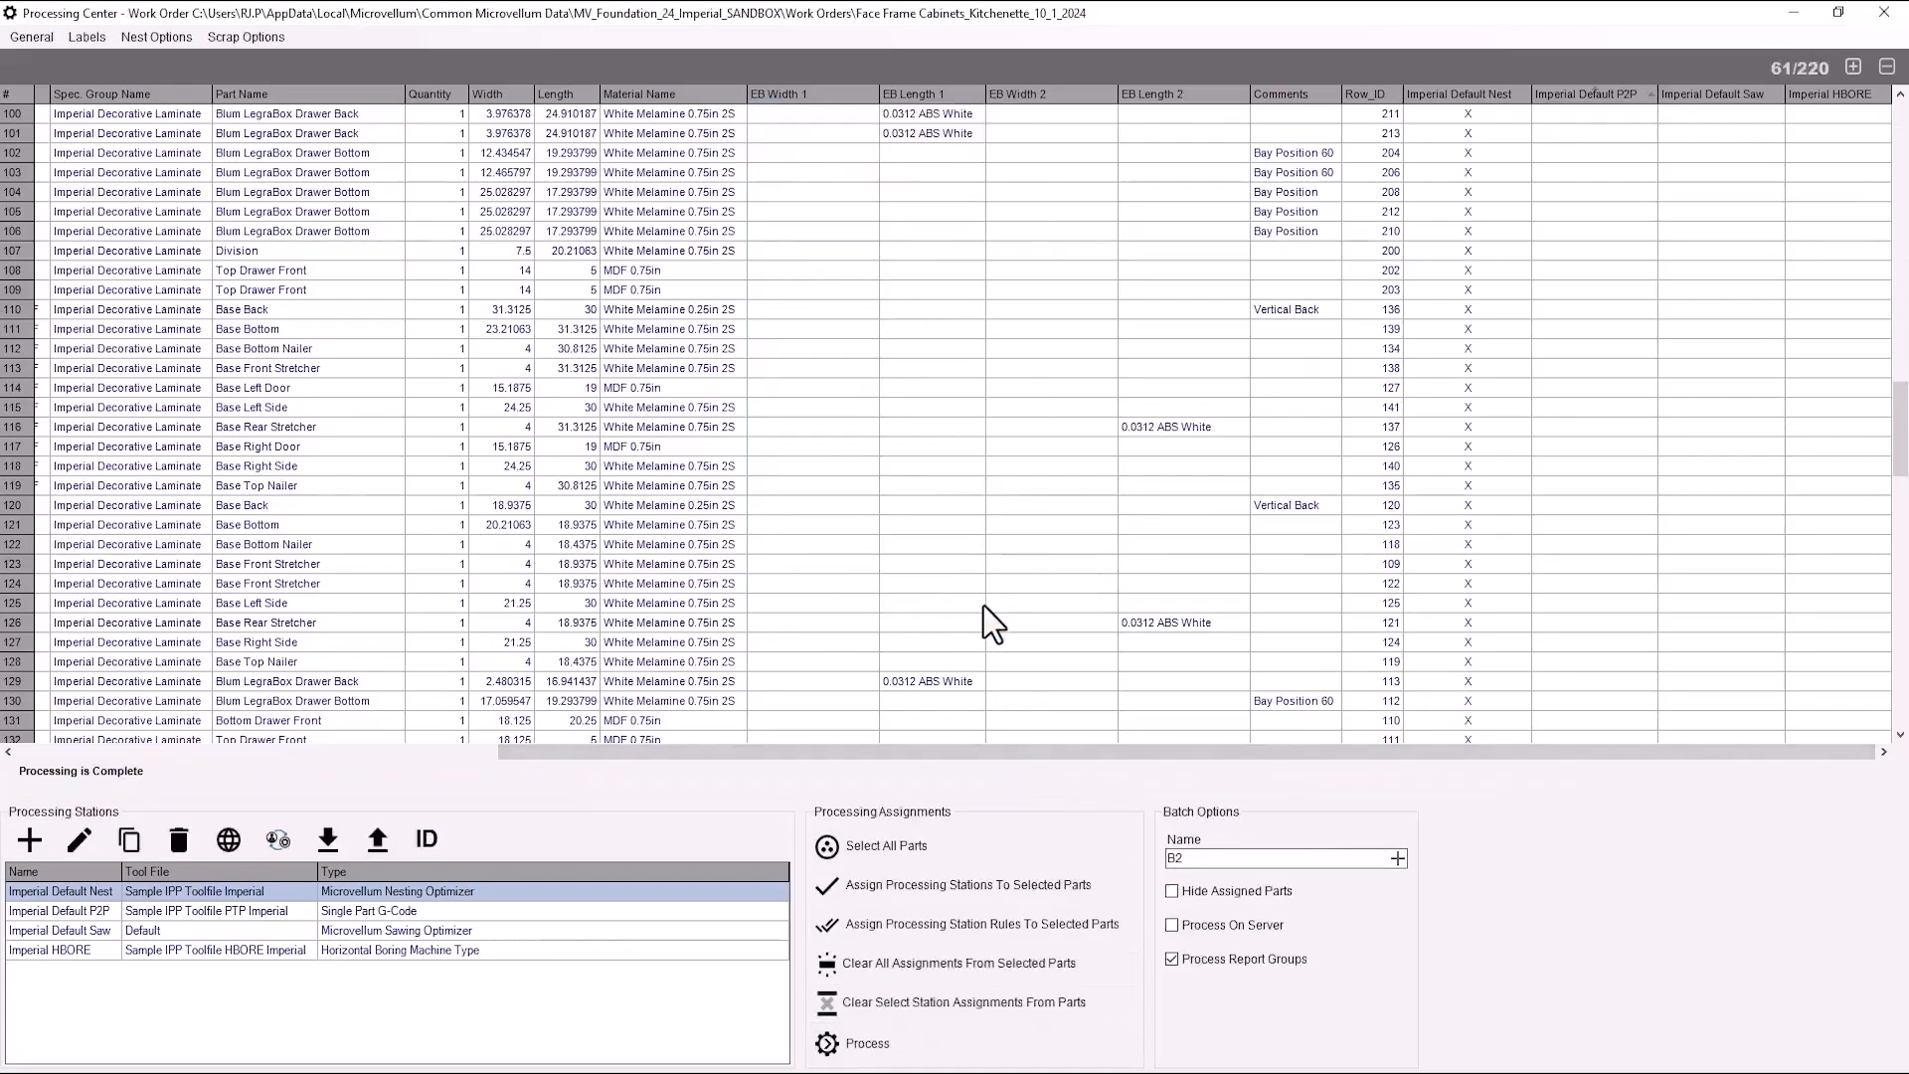
Open the Composite nest drawing from the B2 Imperial Default Nest folder, examine the nested sheet layouts, and close the drawing.
click(180, 38)
click(183, 57)
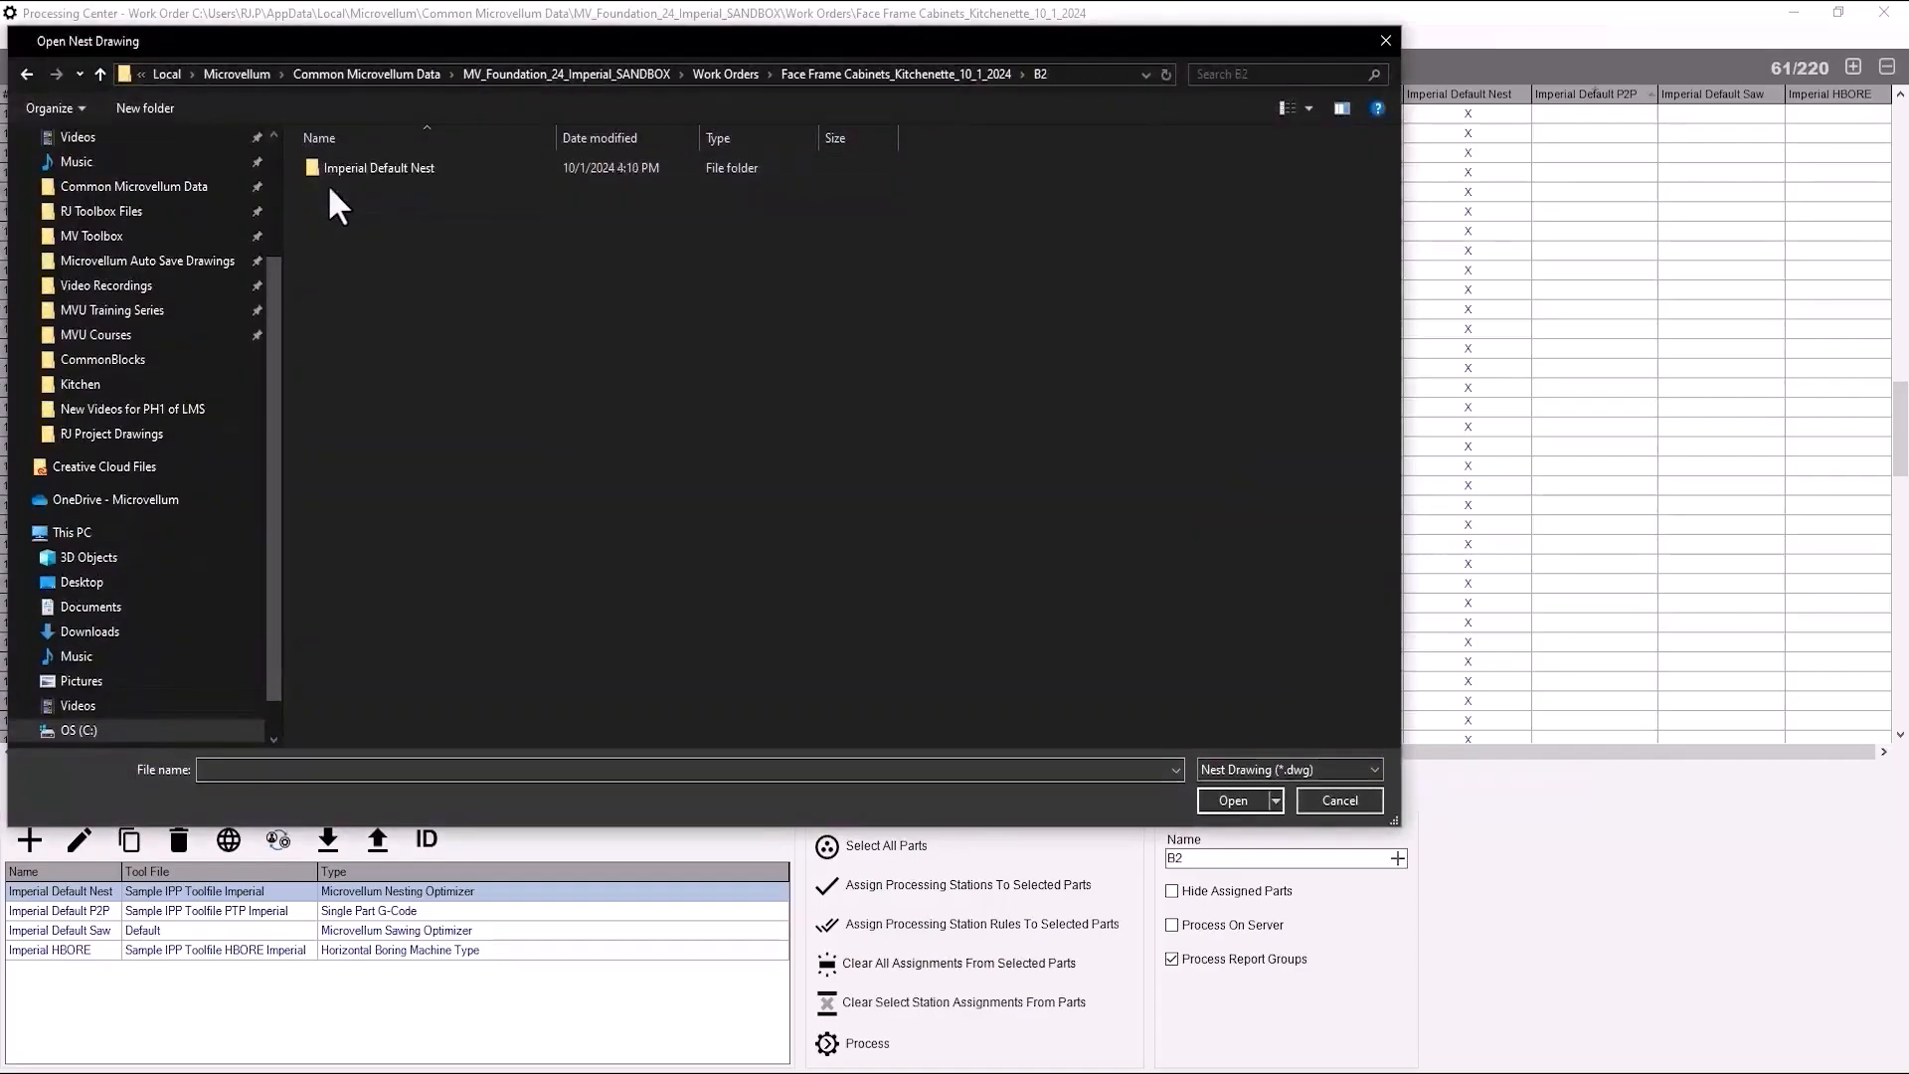
double_click(324, 168)
double_click(348, 288)
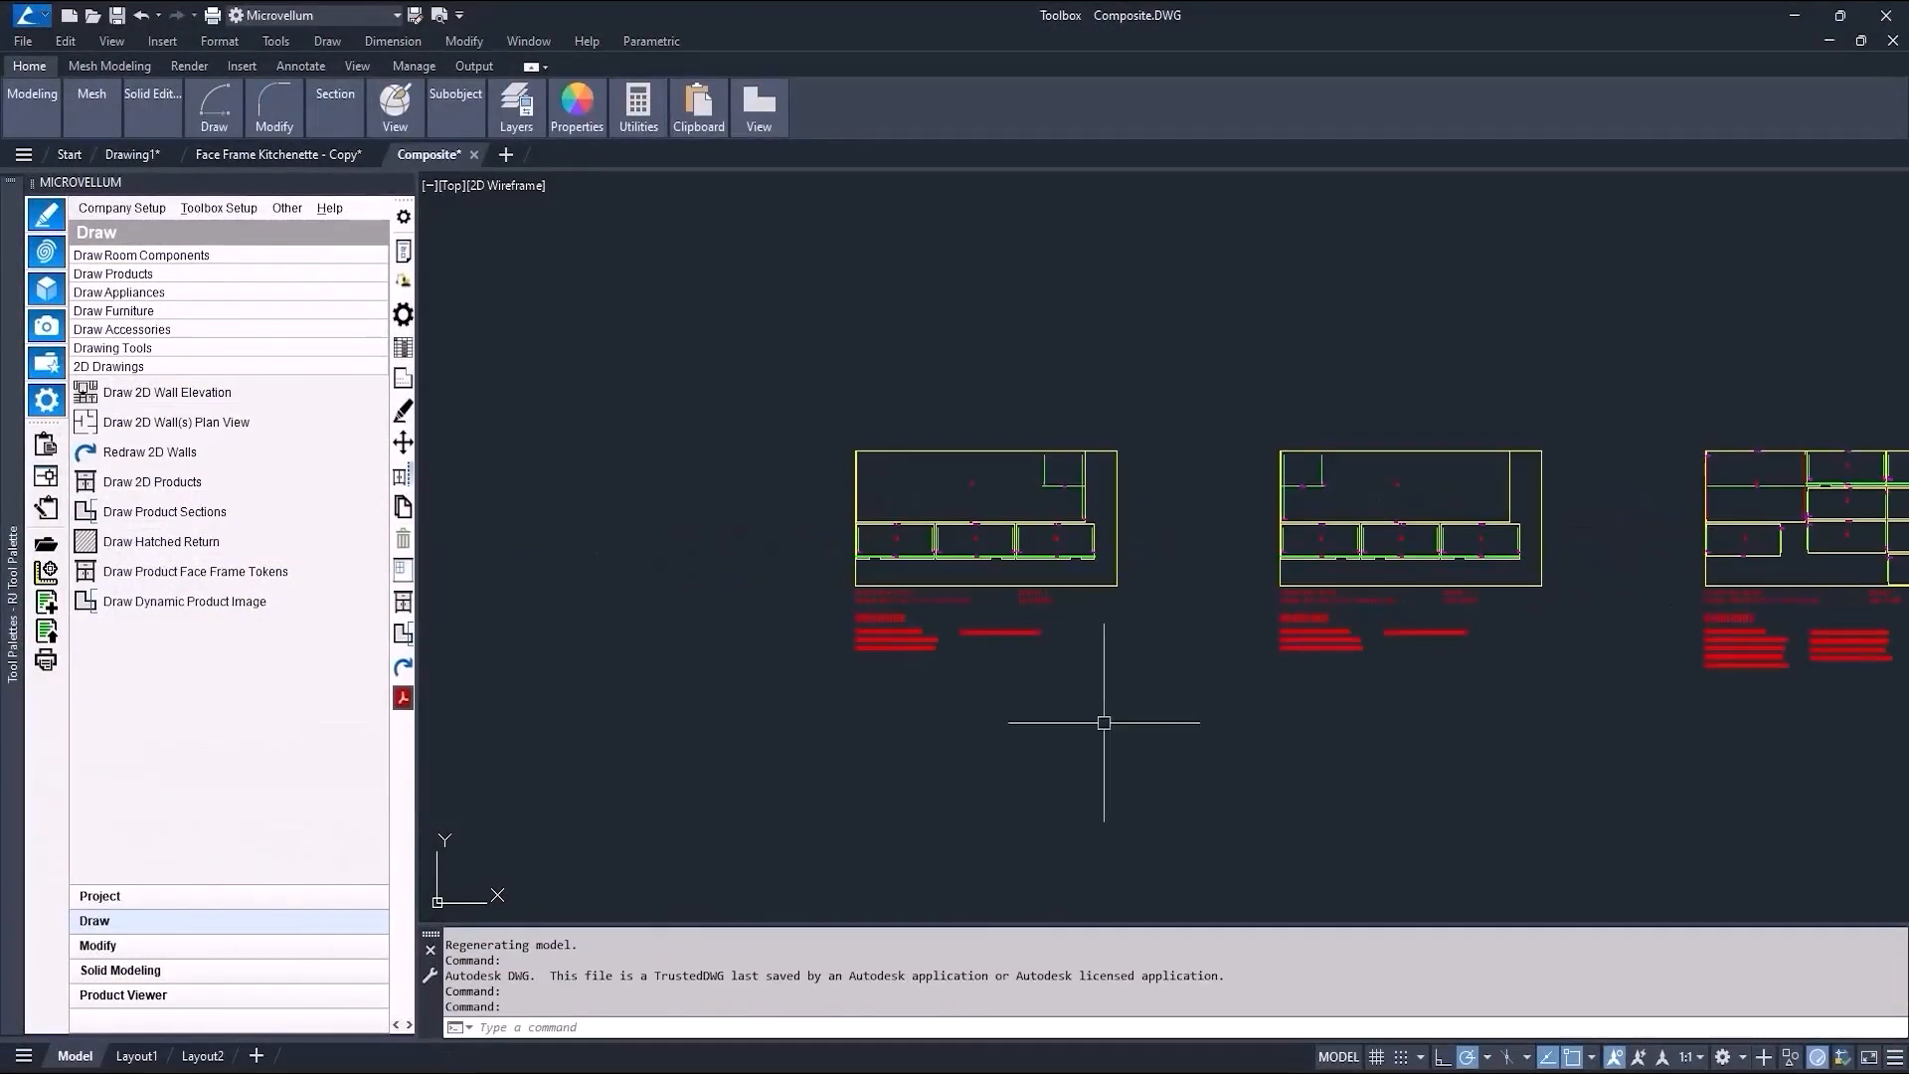
middle_drag(1103, 723, 558, 665)
scroll(1405, 447, up, 4)
mouse_move(1441, 532)
middle_down()
mouse_move(1381, 580)
mouse_move(1202, 563)
middle_up()
middle_drag(1662, 550, 886, 550)
scroll(911, 541, down, 2)
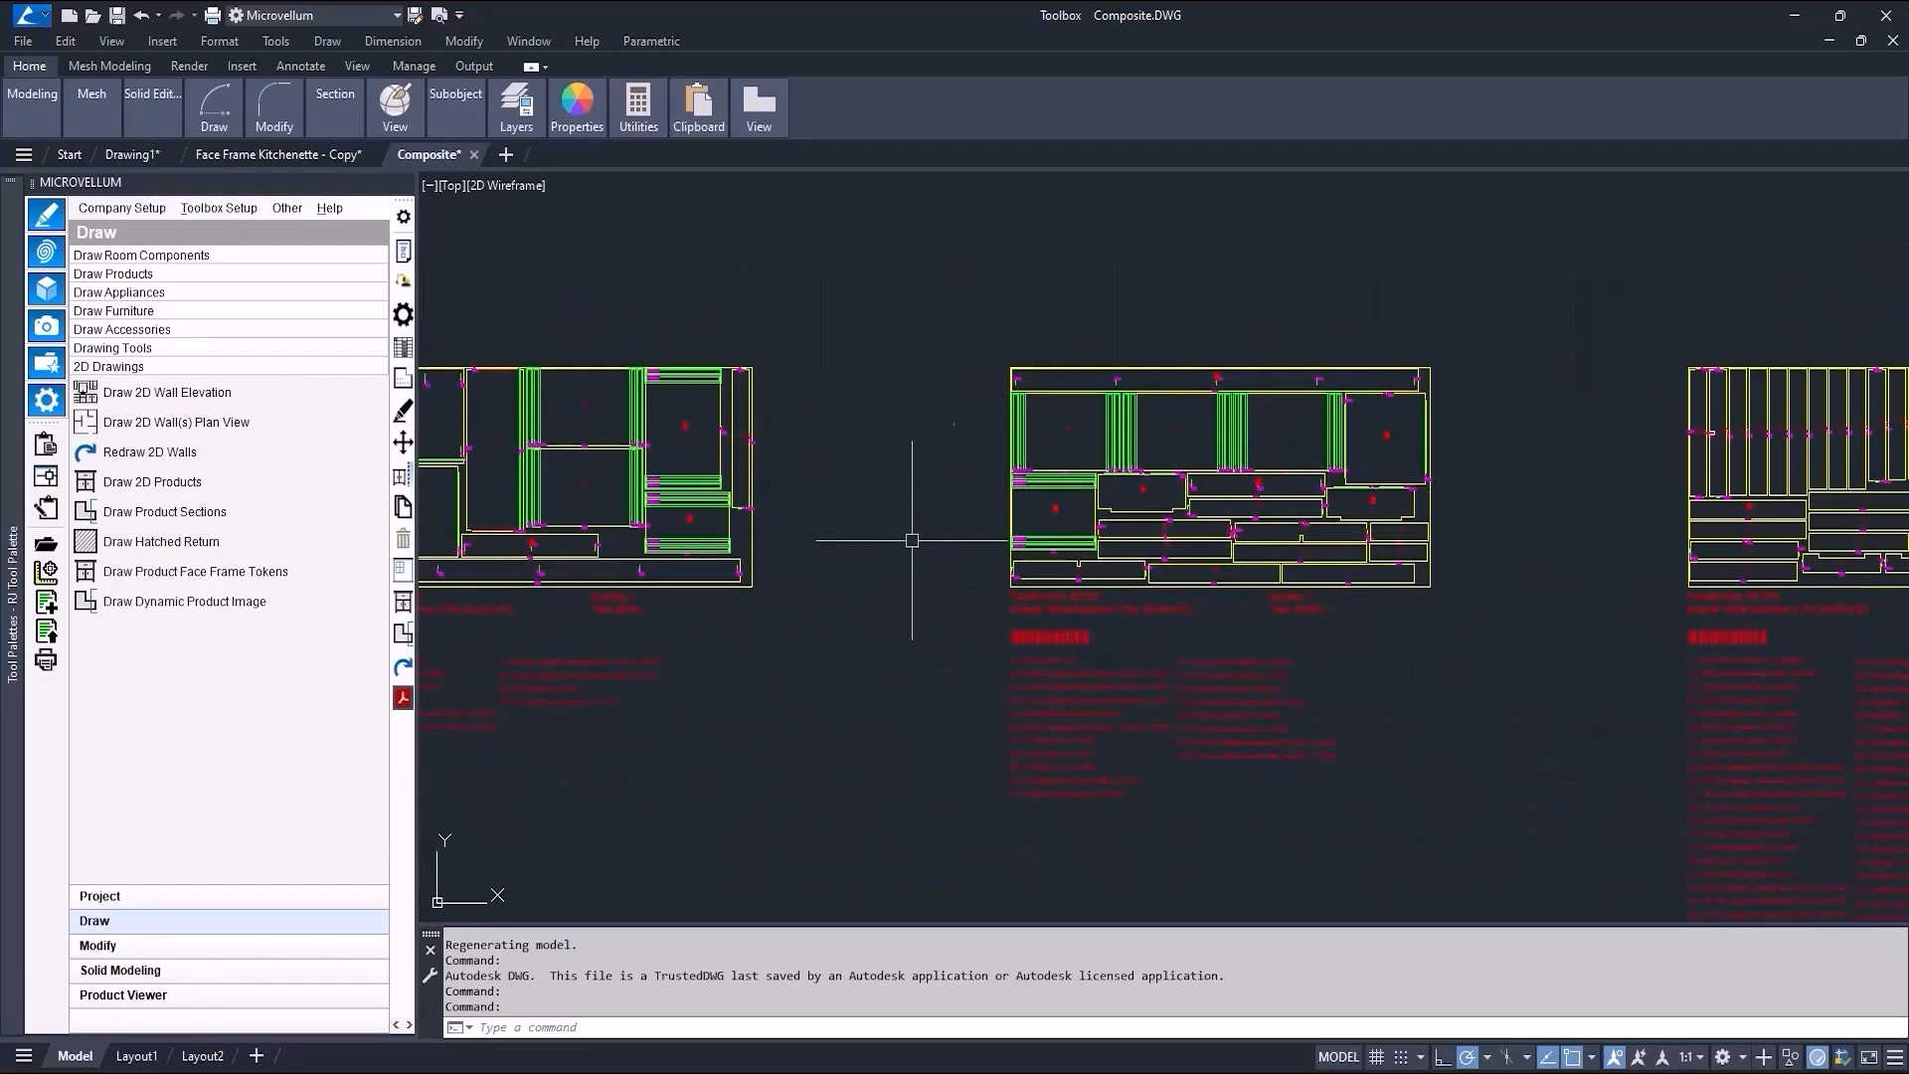
click(1892, 41)
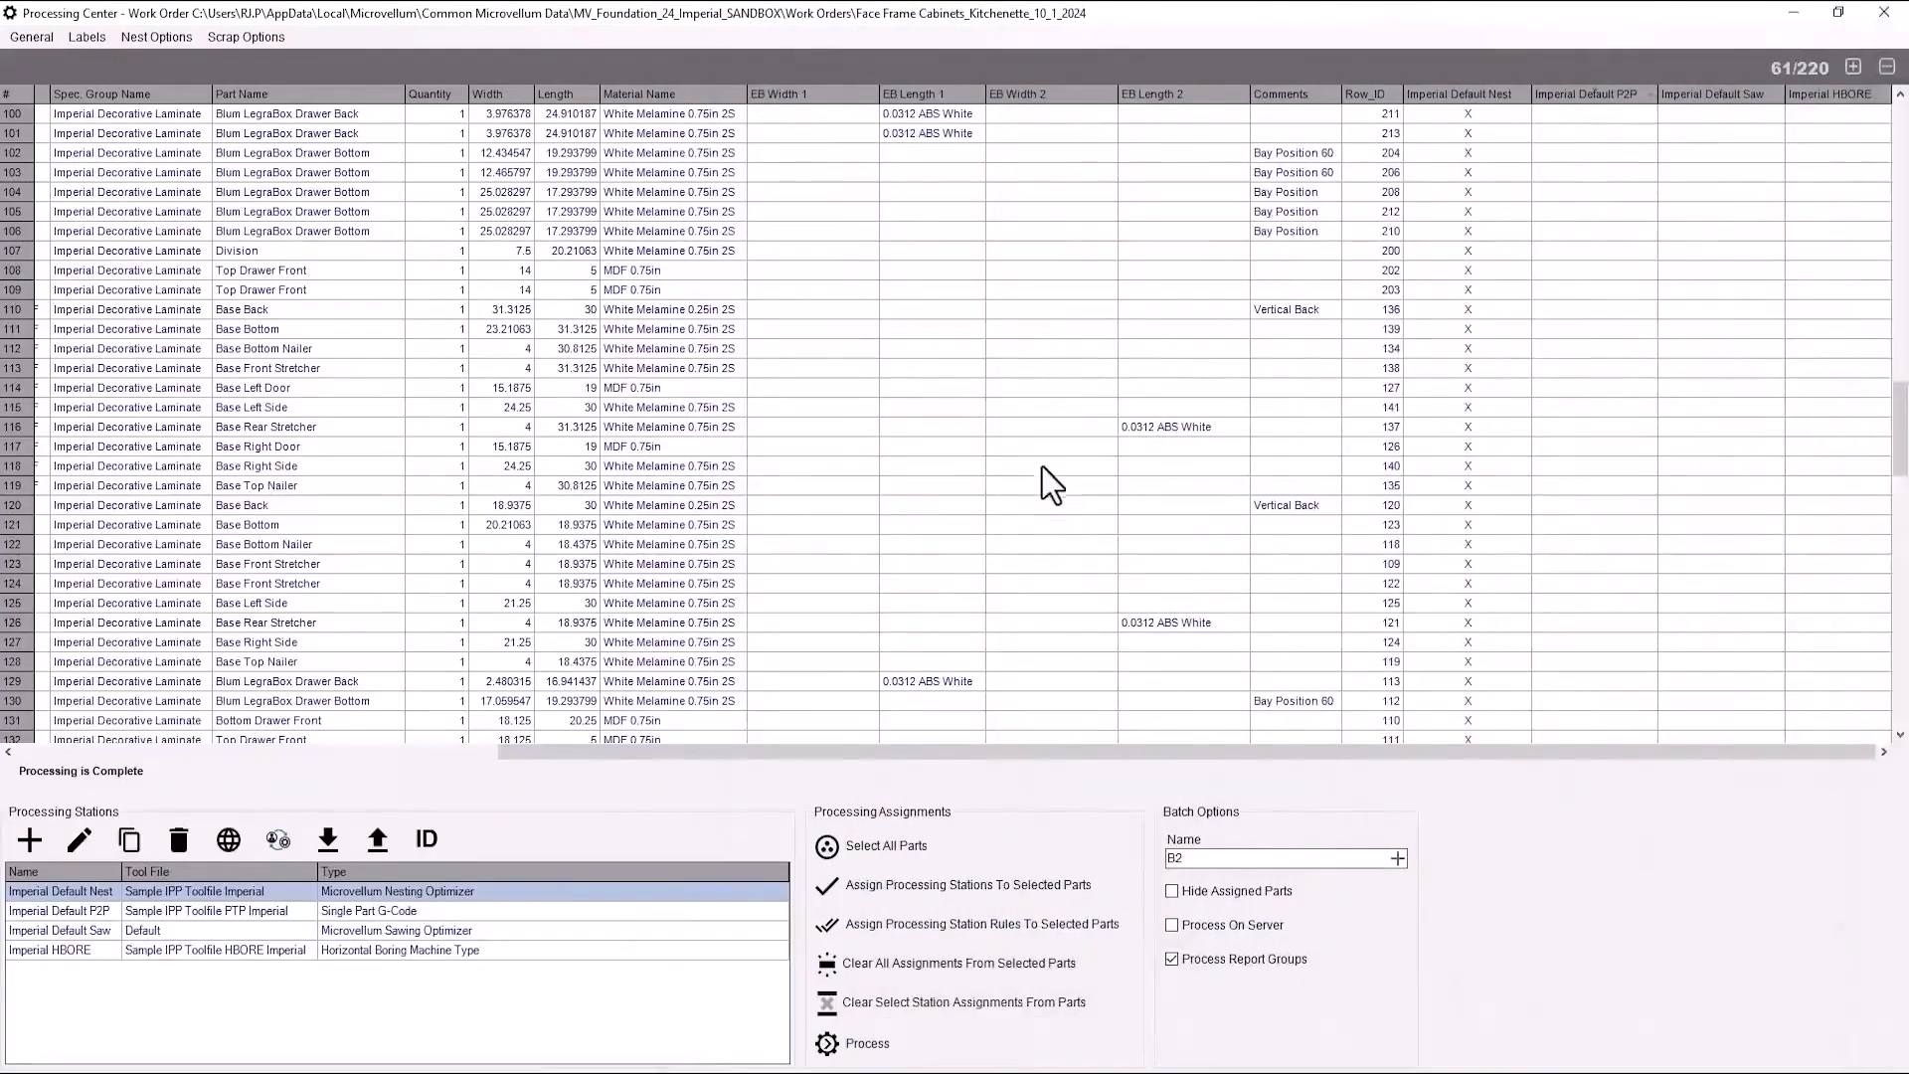
Preview the Nesting Optimization Report for batch B2, look through its sheet pages, and close it.
click(30, 37)
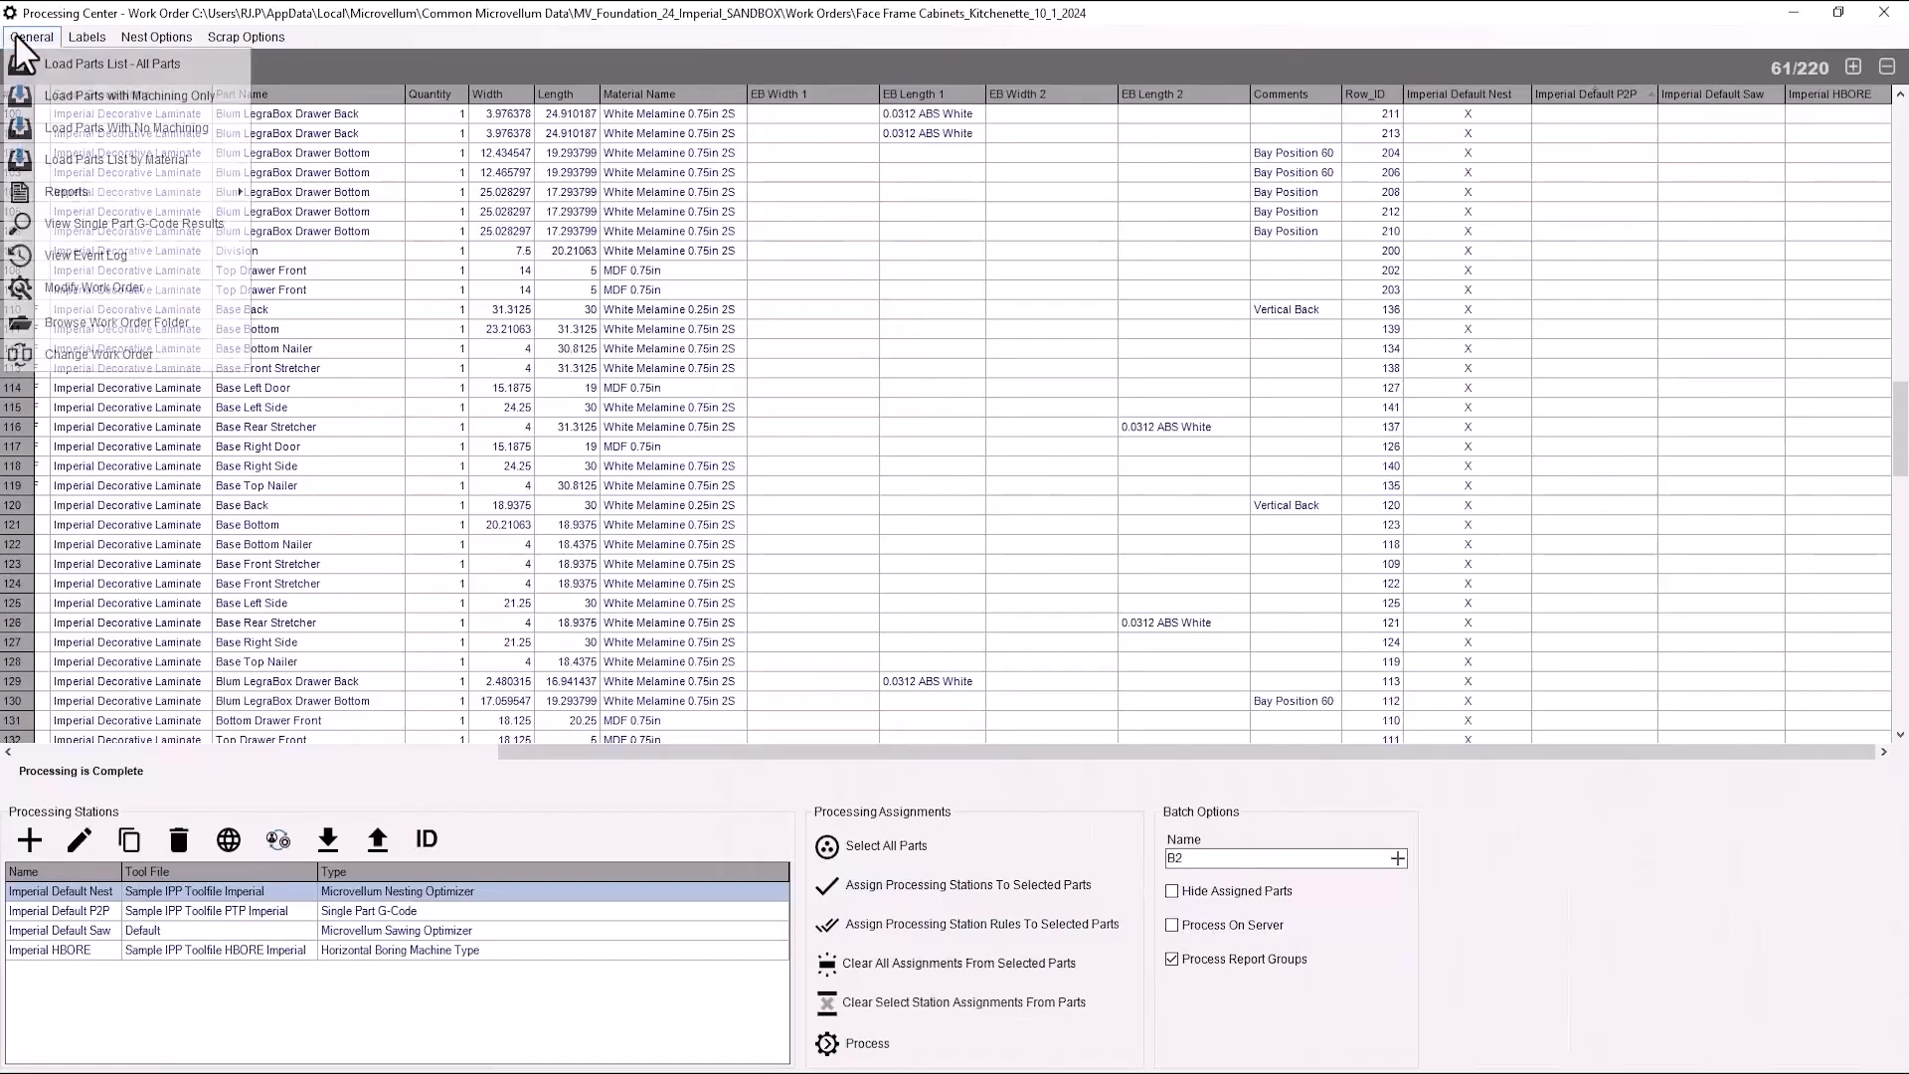
click(300, 189)
click(724, 294)
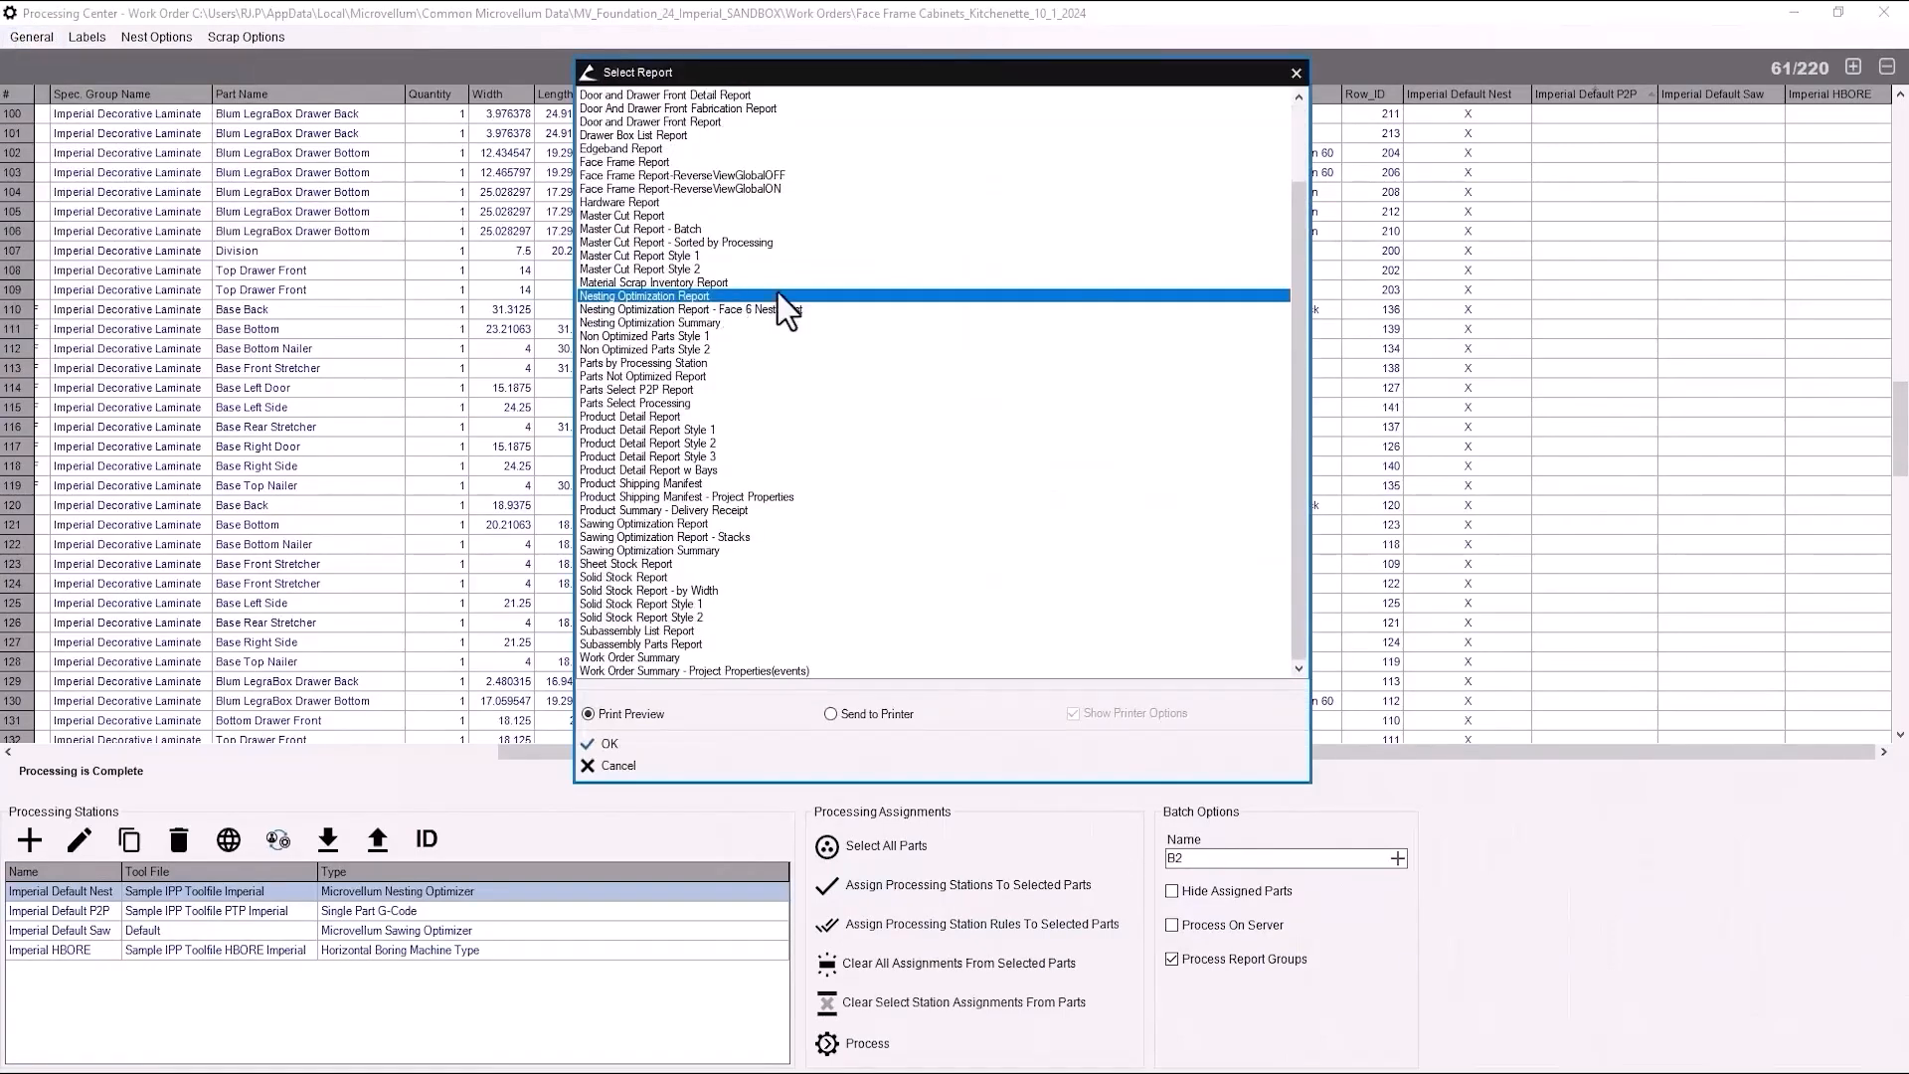
double_click(671, 296)
double_click(822, 290)
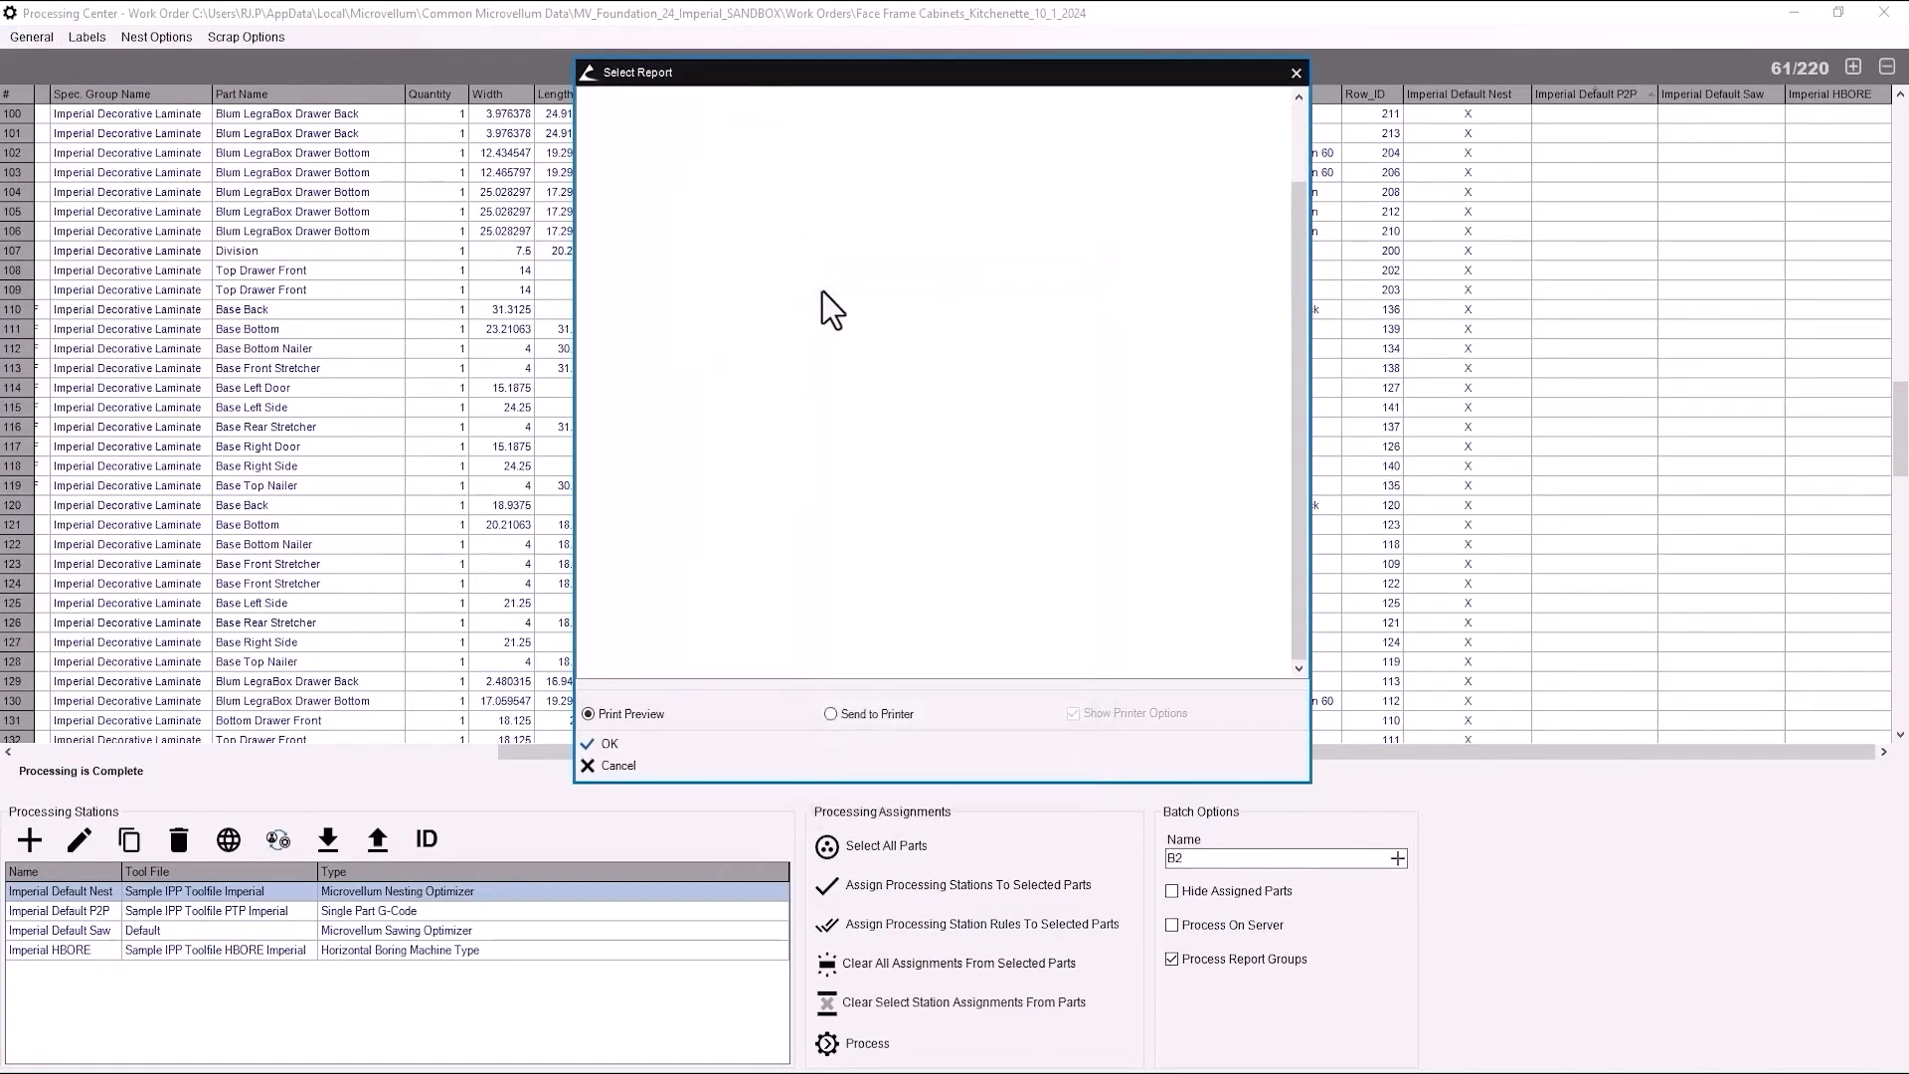
drag(1895, 81, 1865, 313)
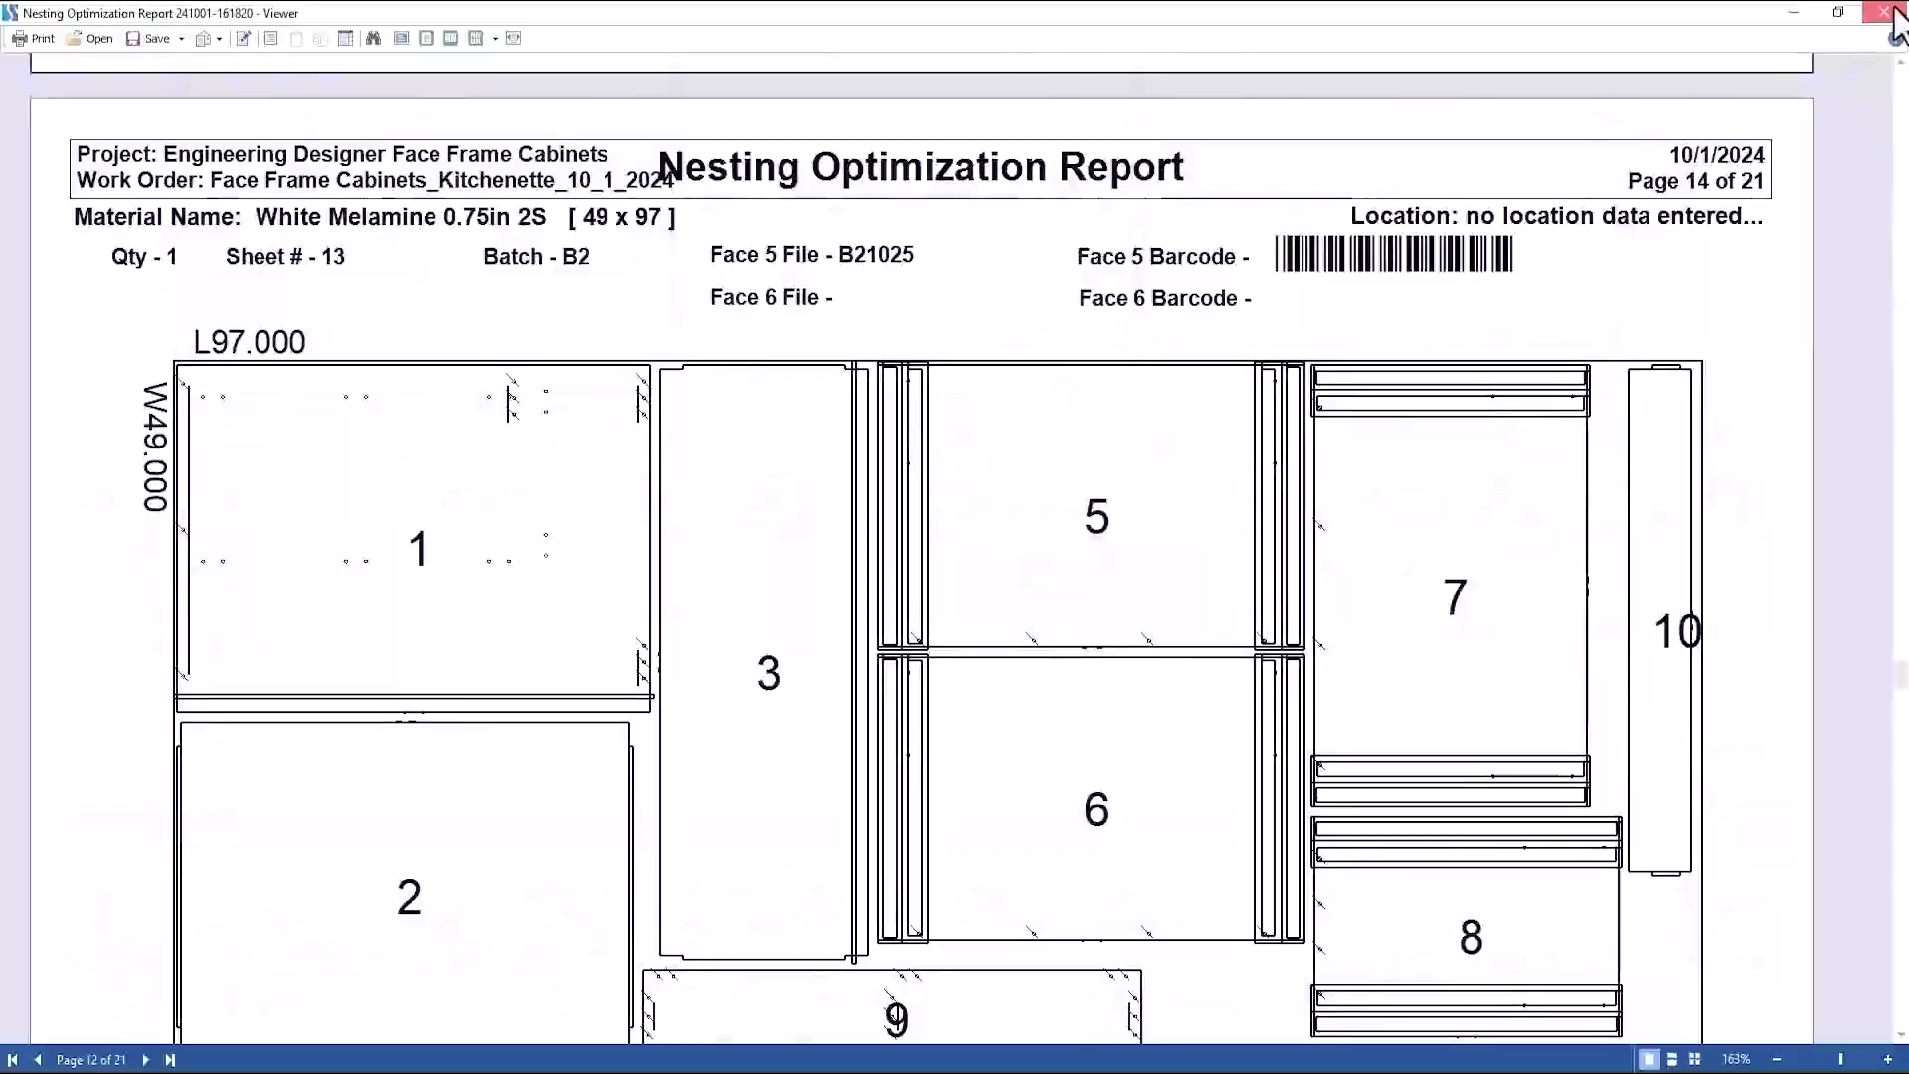
click(1884, 12)
click(731, 761)
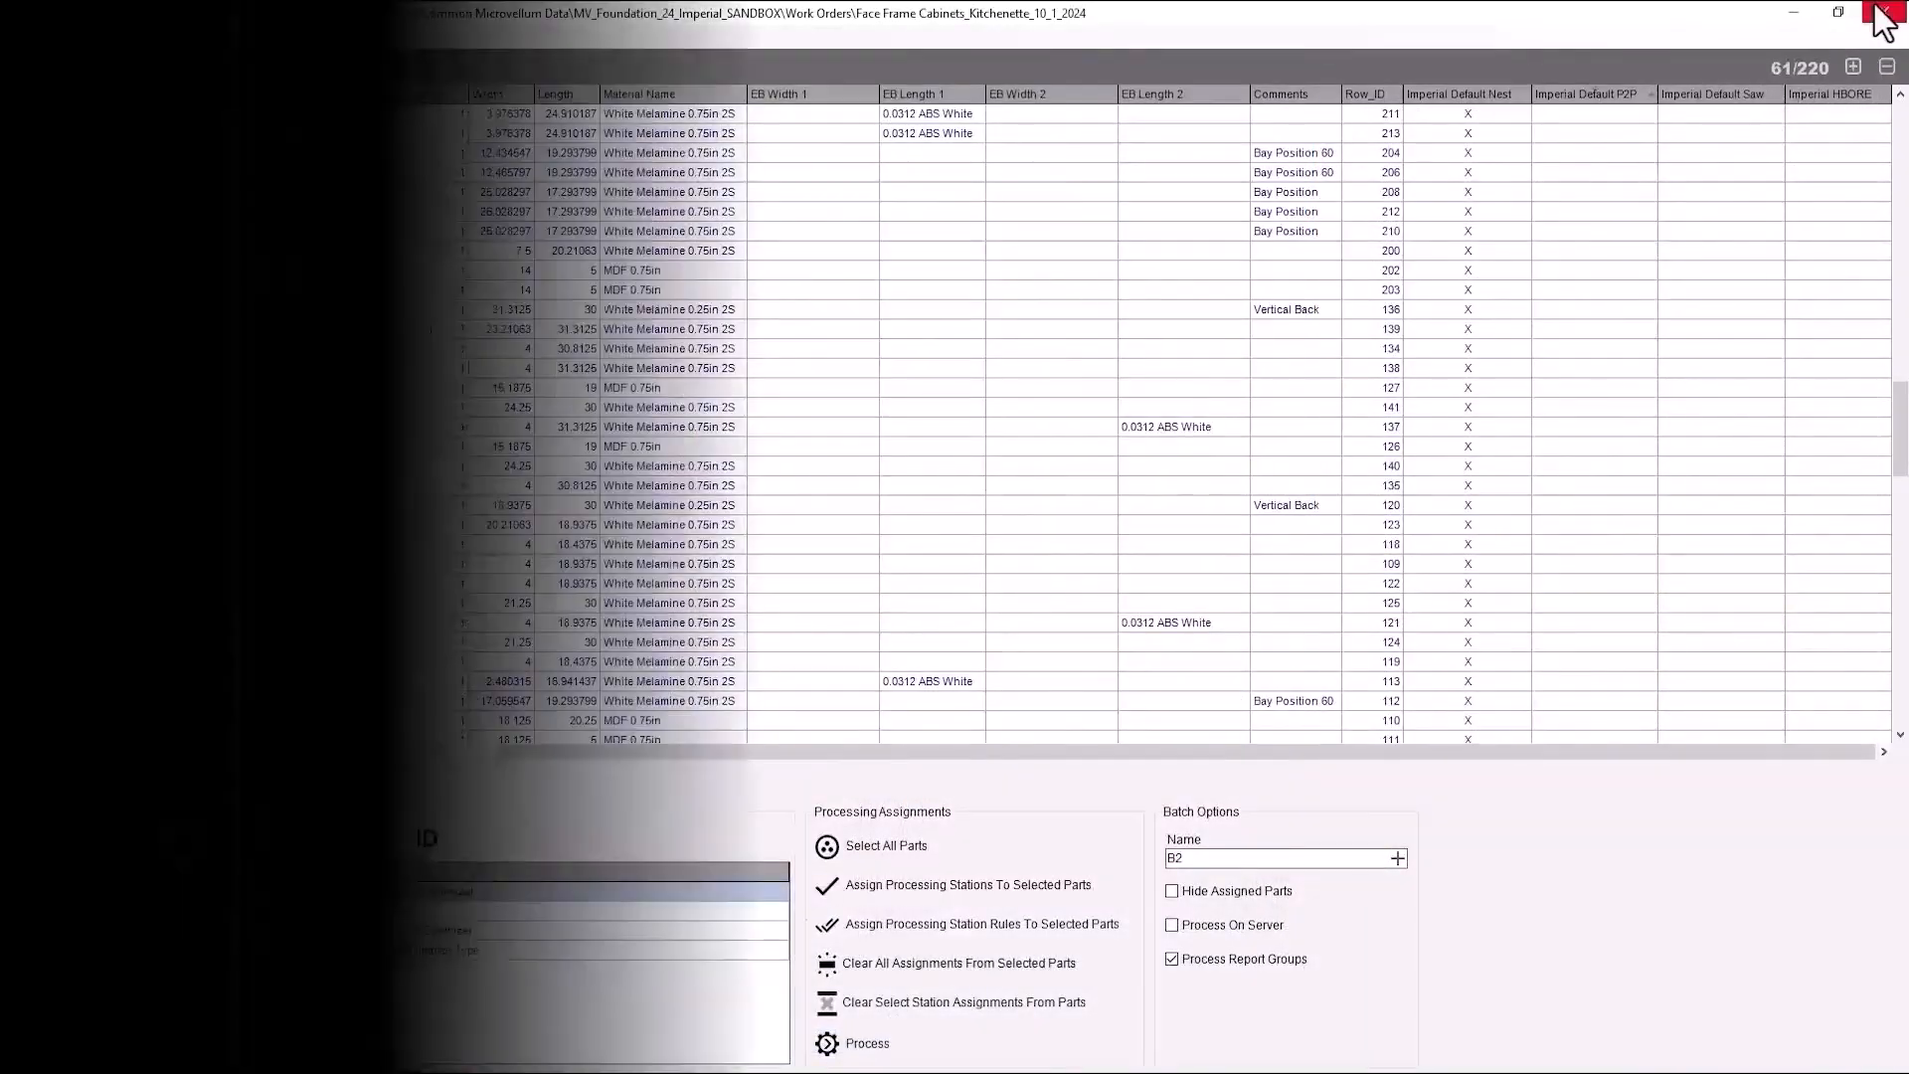